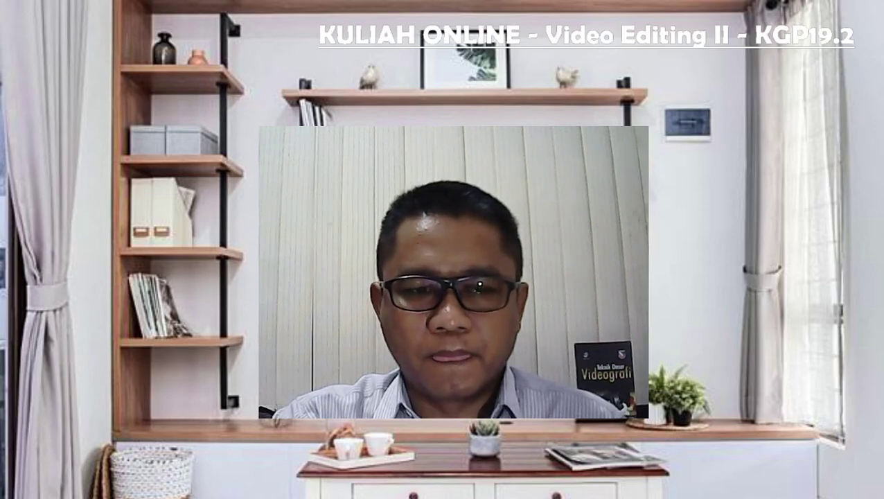
Launch Adobe Premiere Pro CS6
click(38, 421)
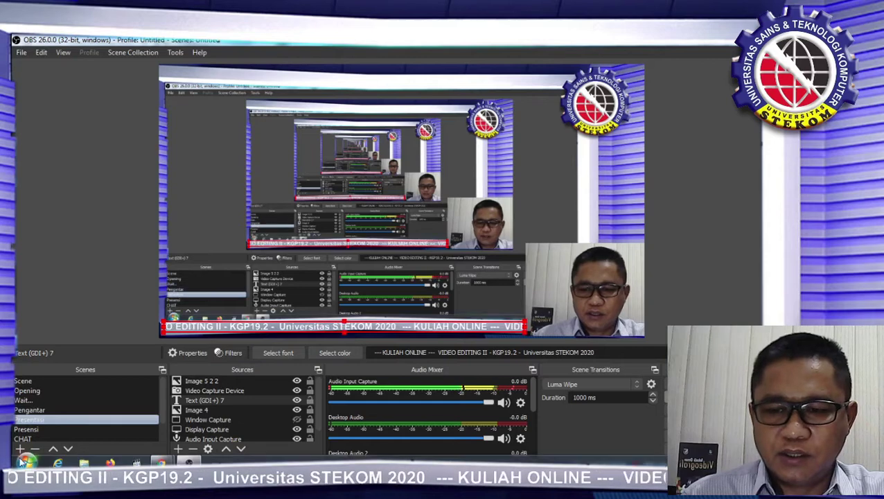
click(24, 463)
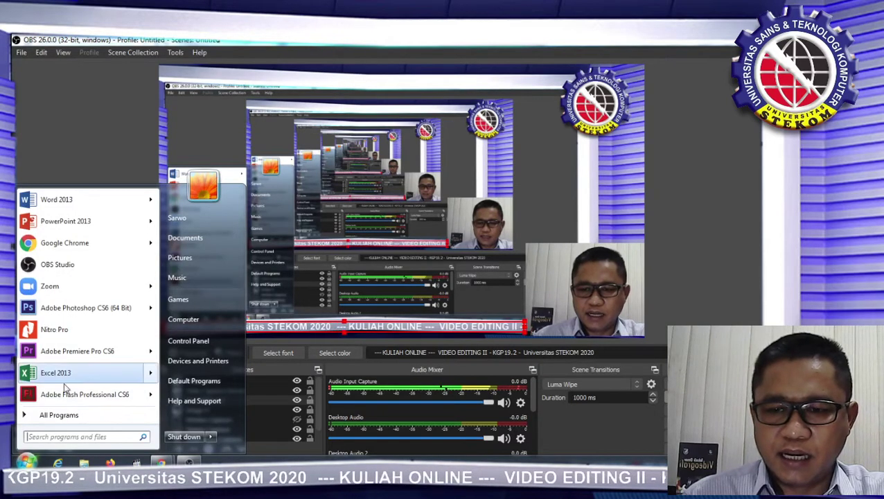
mouse_move(74, 352)
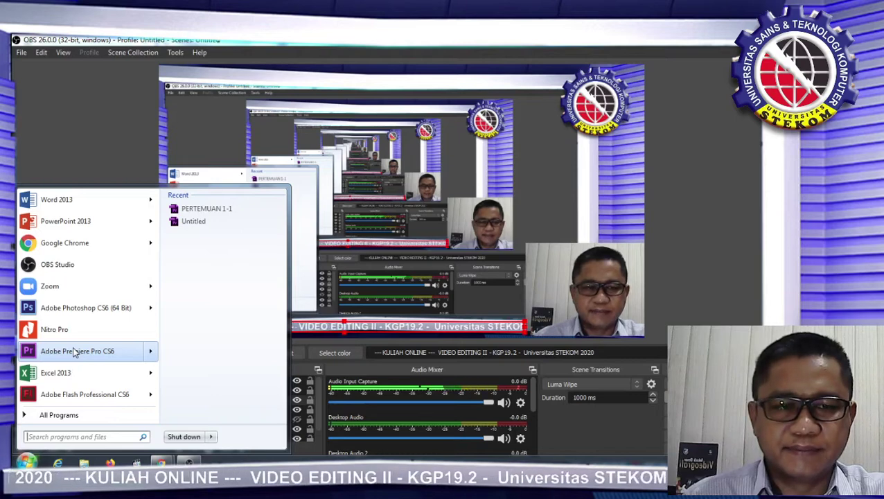
click(74, 351)
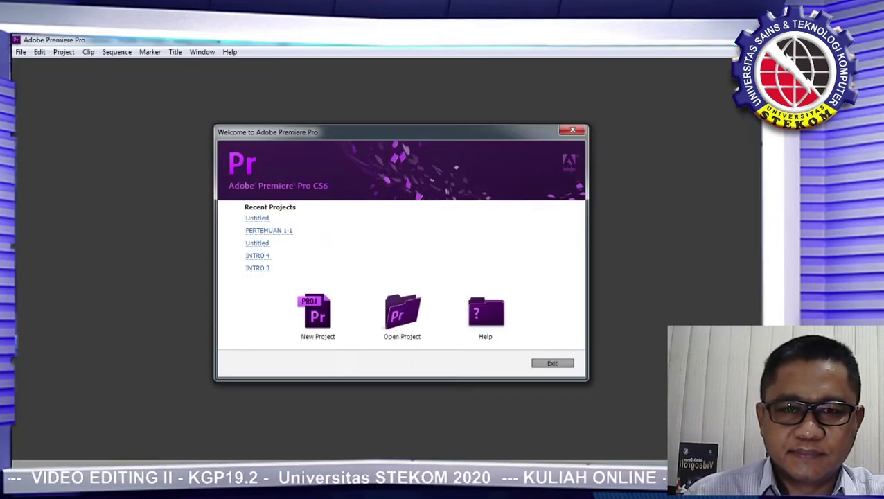
Create a new project with the default name Untitled, overwriting the existing project of that name
click(318, 309)
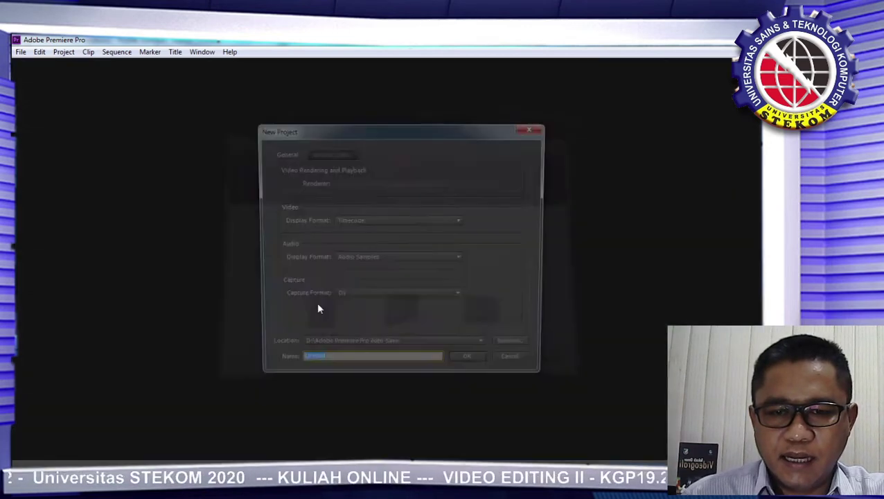
click(470, 366)
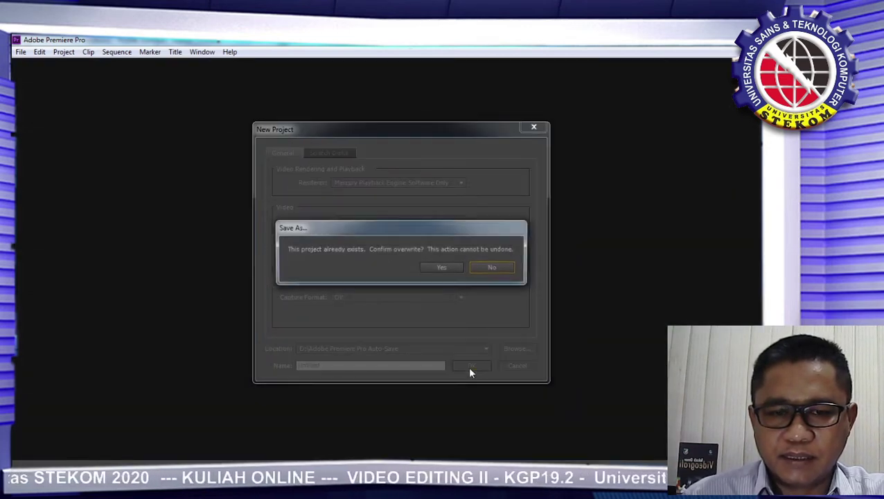
click(451, 268)
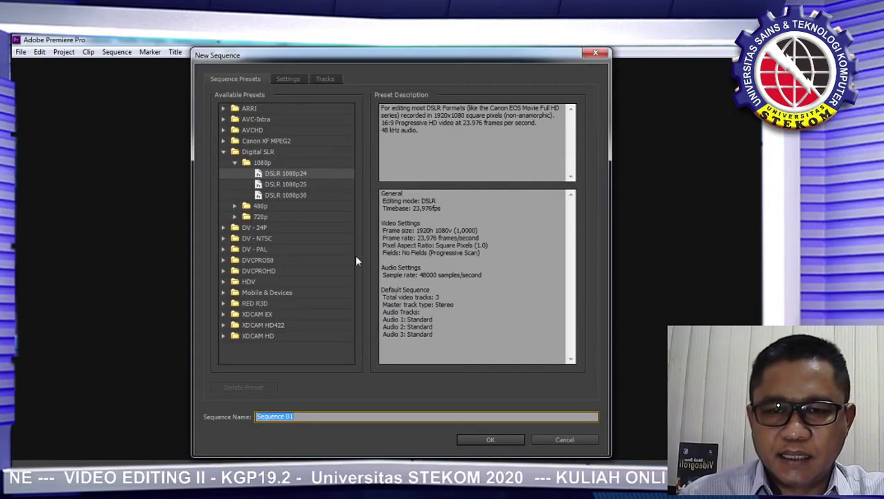
Create a new sequence using the DV - PAL Widescreen 32kHz preset
click(223, 249)
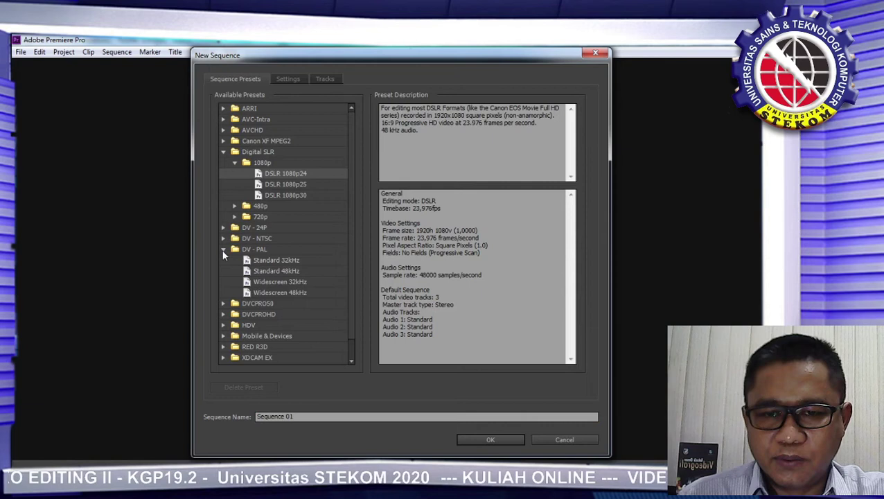
click(276, 263)
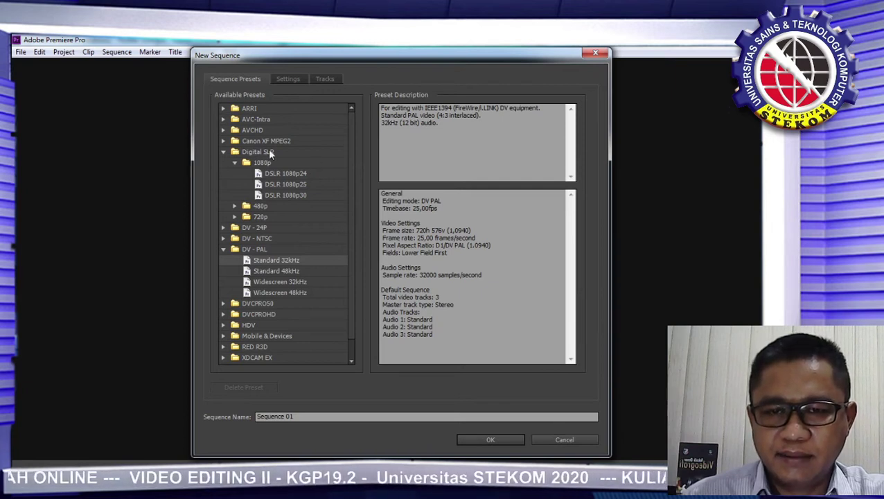
click(297, 195)
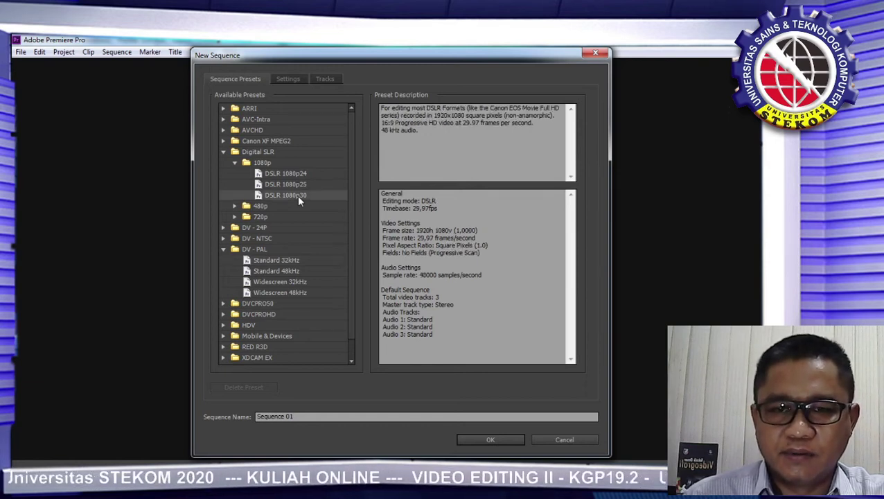
click(263, 259)
click(276, 279)
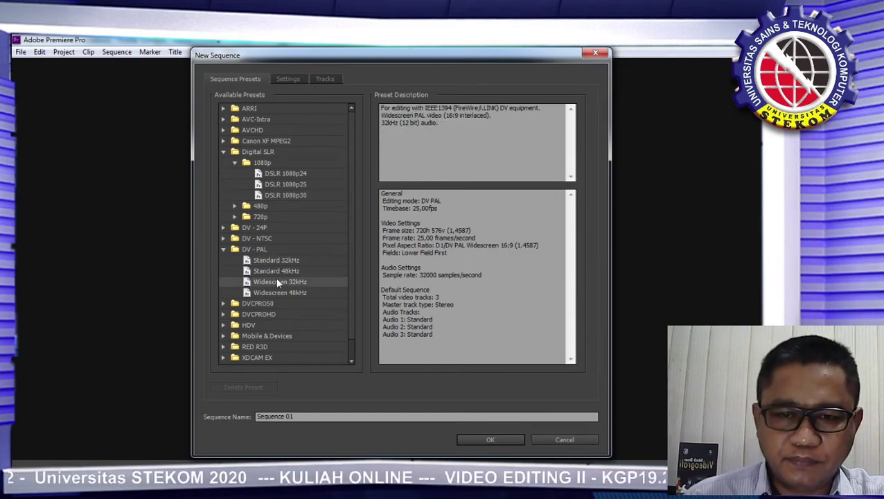
click(497, 439)
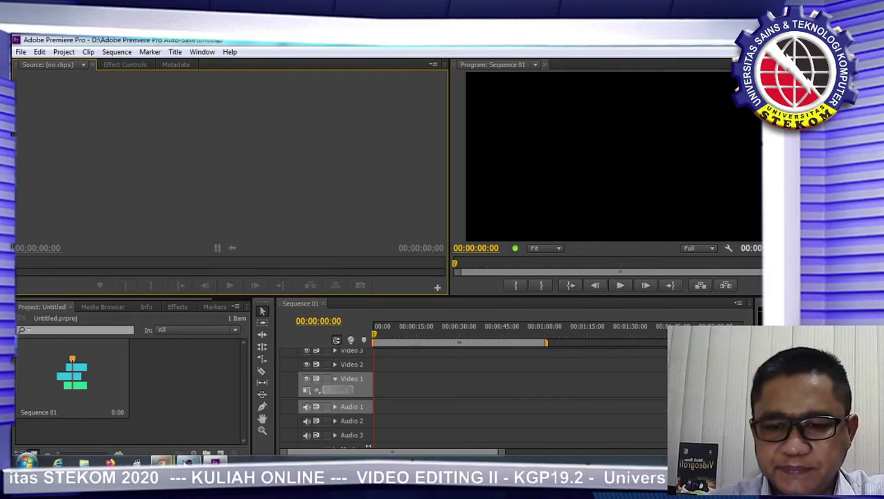
Start a media import and open the BAHAN Klip folder inside MUSIK UNIVERSITAS
mouse_move(188, 462)
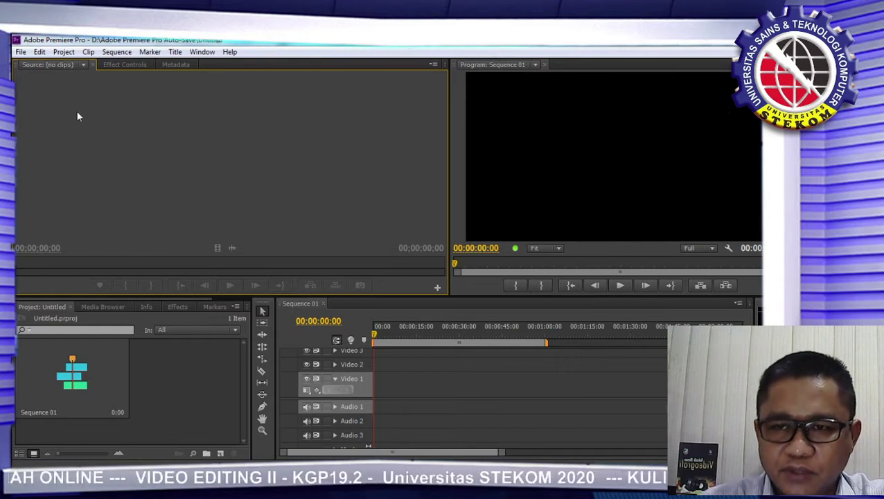
click(20, 51)
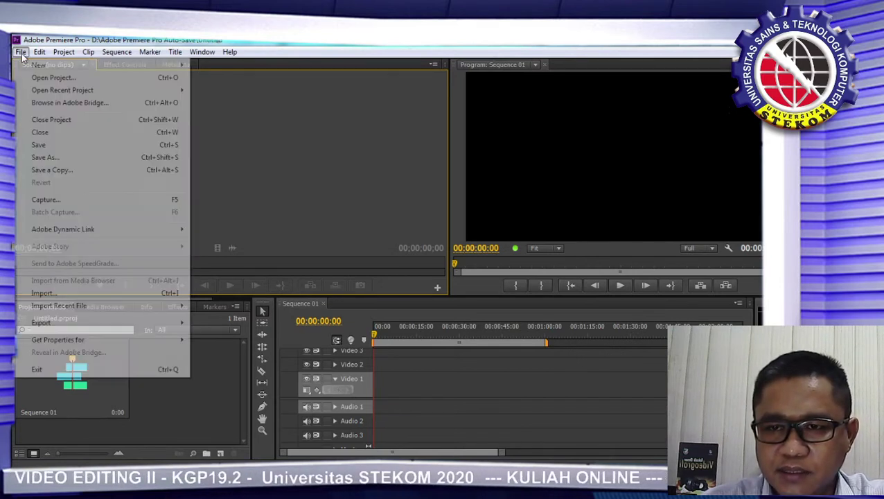
click(71, 293)
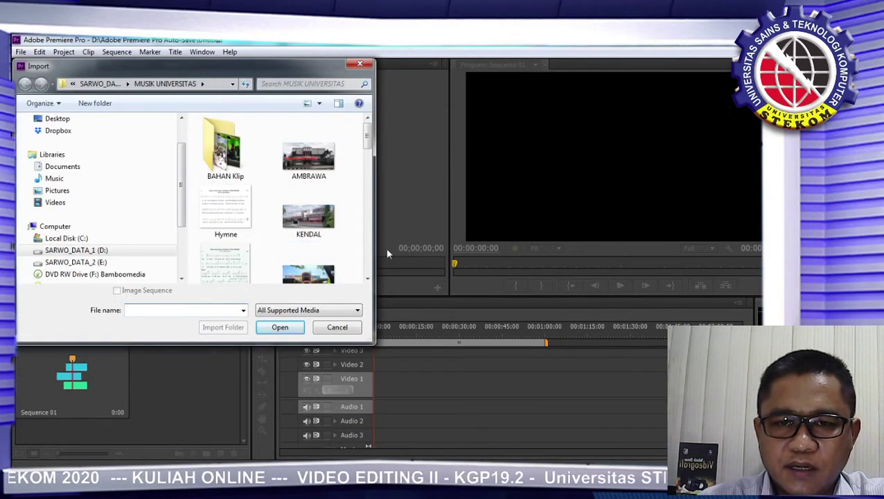
double_click(221, 165)
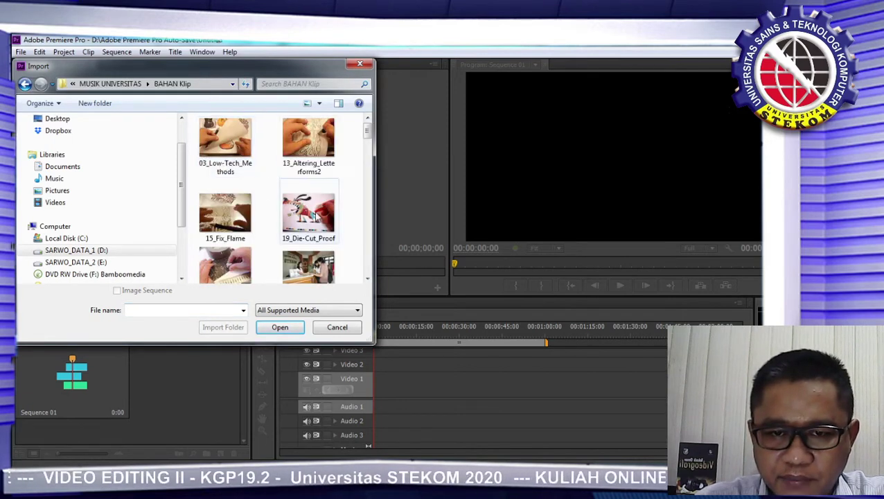
scroll(315, 218, down, 3)
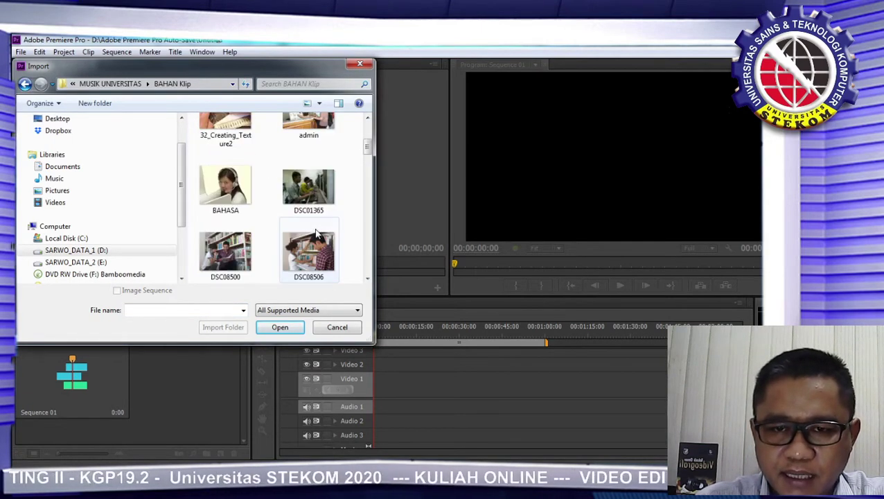
scroll(315, 235, down, 1)
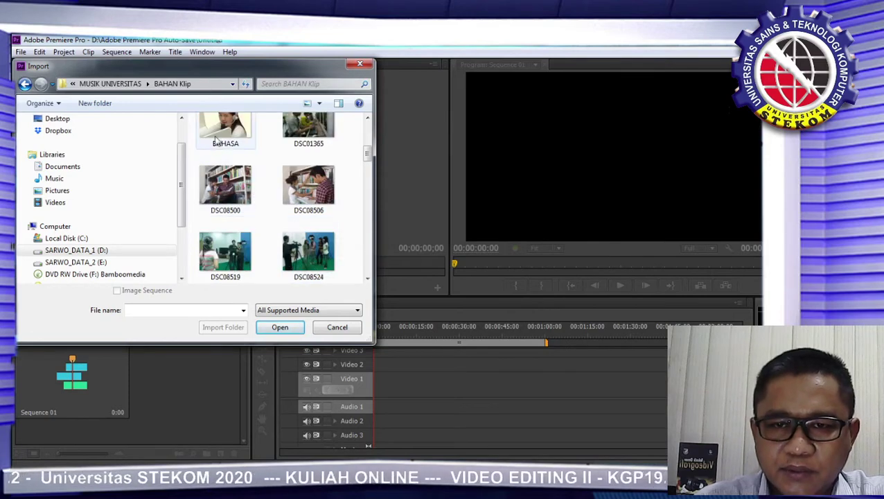
Select the images BAHASA, DSC01365, DSC08500, DSC08506, DSC08519, DSC08524, DSC08608 and DSC08613 for import
click(232, 132)
ctrl+click(308, 154)
ctrl+click(235, 212)
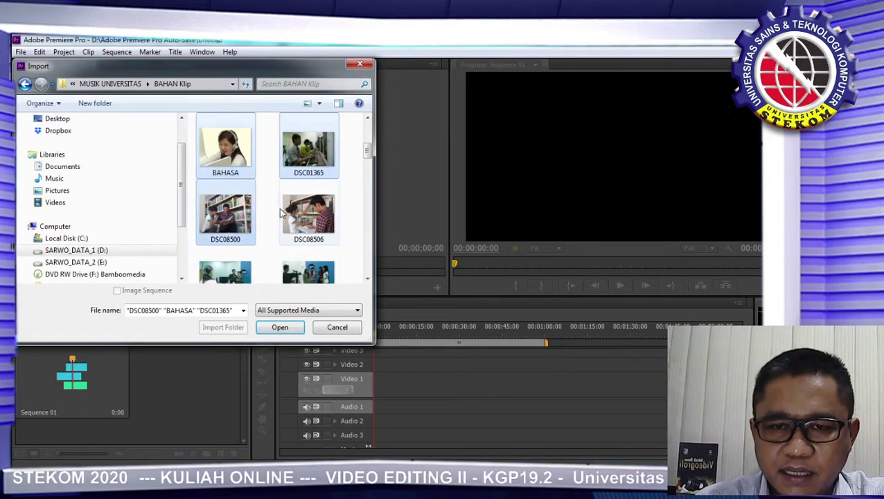
ctrl+click(309, 215)
scroll(371, 281, down, 2)
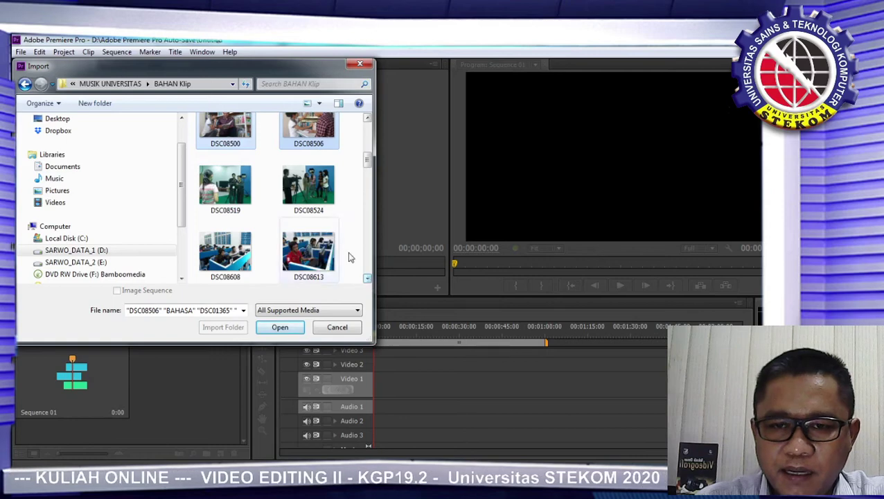
ctrl+click(236, 188)
ctrl+click(287, 193)
ctrl+click(229, 250)
ctrl+click(322, 258)
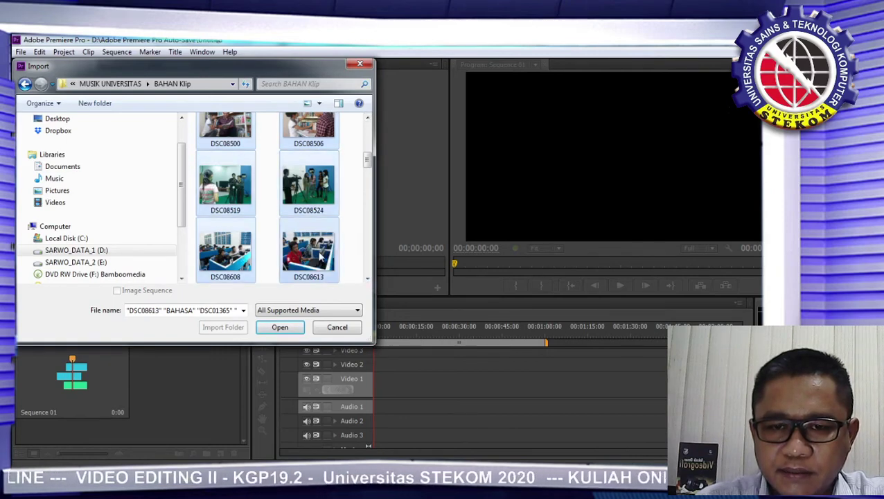
Extend the selection with the images from DSC08826 through IMG_0455 and import all selected files into the project
scroll(366, 278, down, 2)
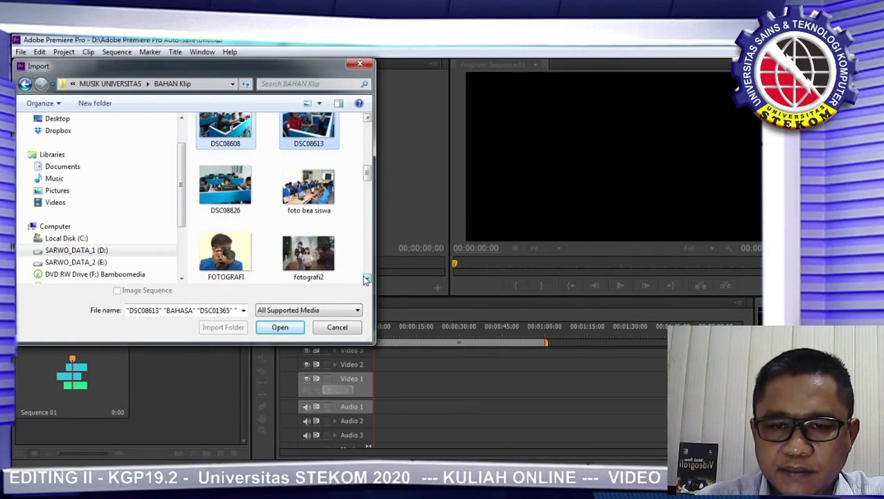
ctrl+shift+click(303, 260)
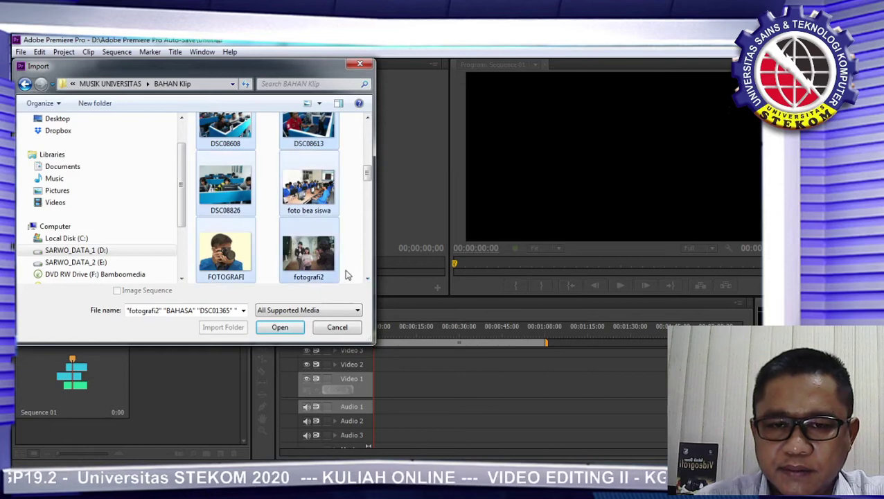
scroll(348, 275, down, 1)
ctrl+shift+click(310, 241)
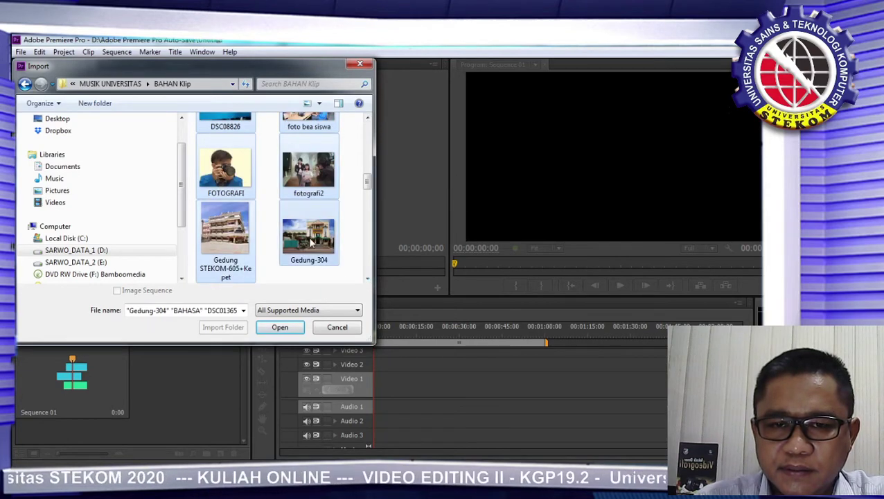
click(367, 279)
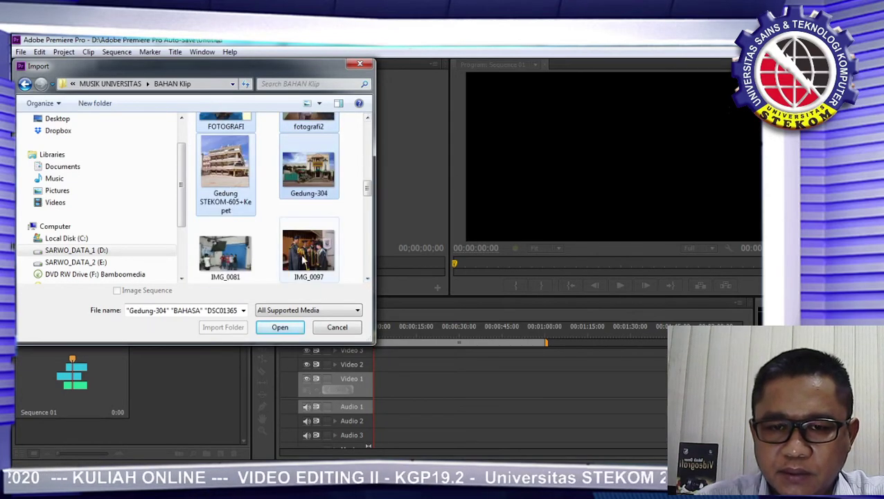
ctrl+shift+click(302, 260)
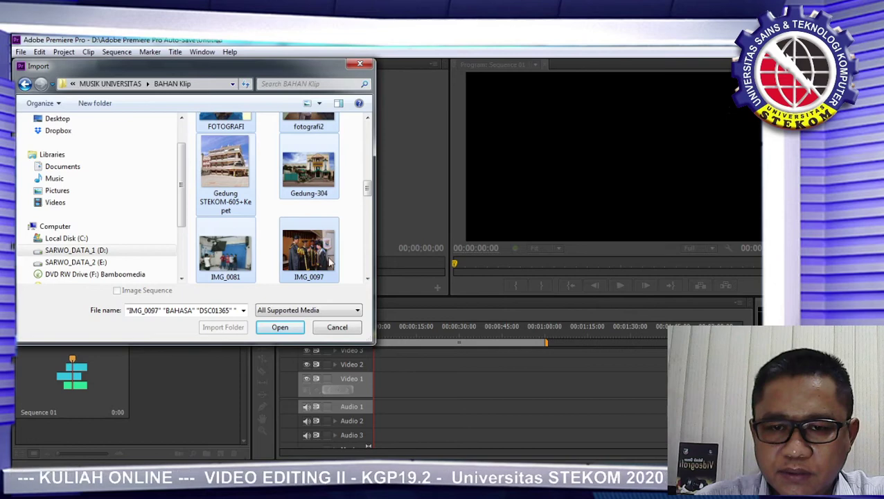
click(368, 278)
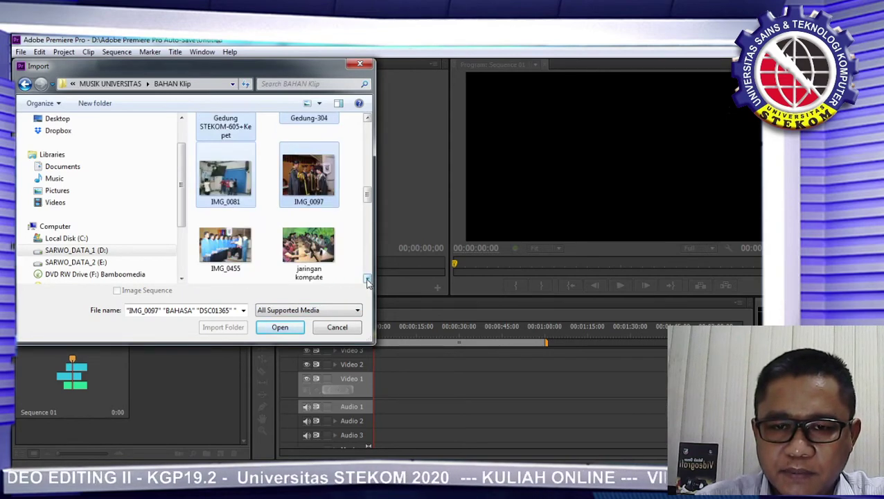
click(368, 279)
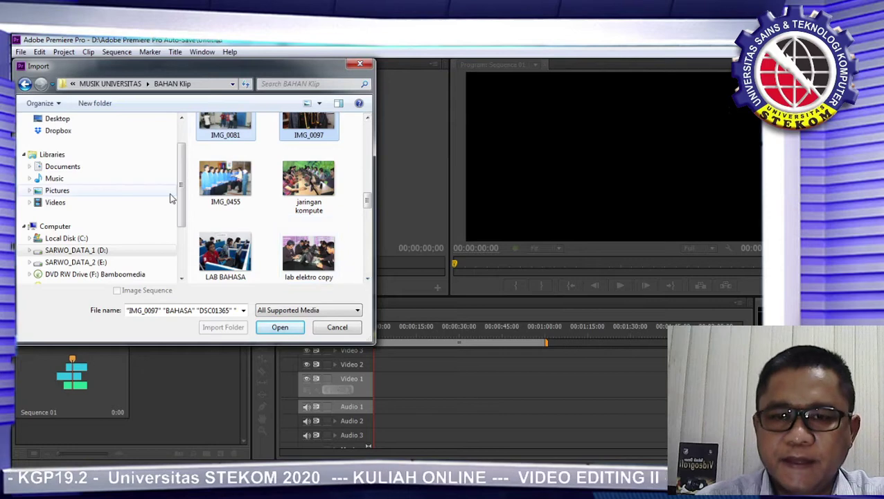
ctrl+click(225, 182)
click(279, 331)
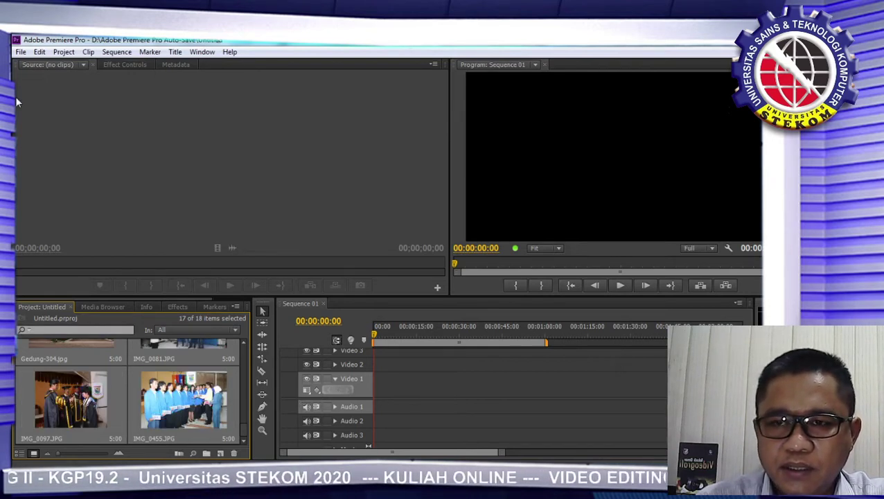
Place all imported images on the Video 1 track at the sequence start and preview the first few clips
drag(166, 397, 378, 377)
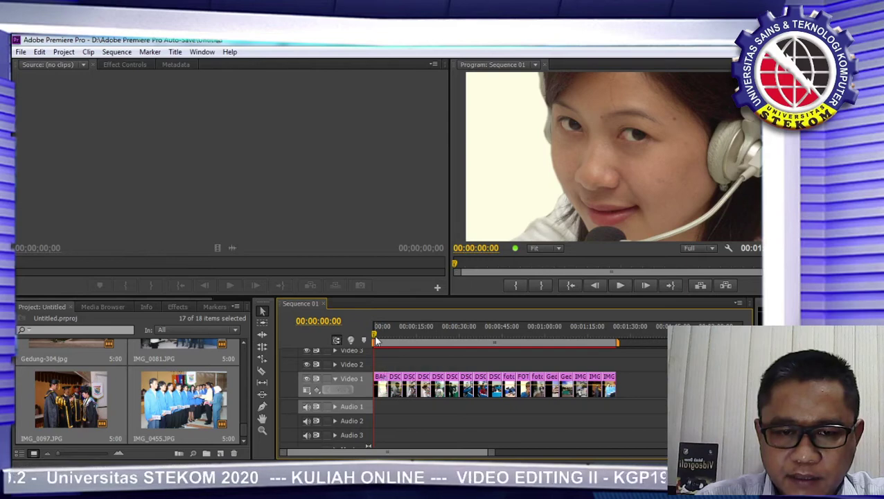
mouse_move(379, 341)
mouse_down()
mouse_move(405, 343)
mouse_move(377, 343)
mouse_up()
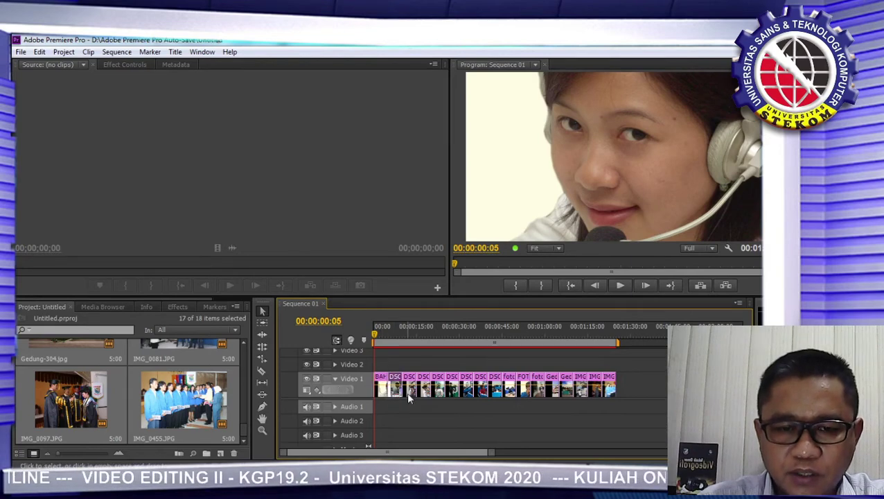
click(388, 340)
click(392, 342)
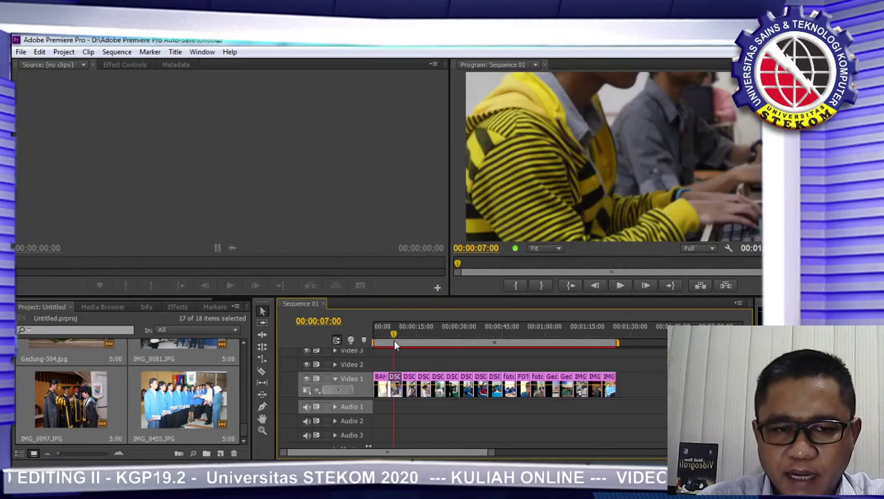
click(407, 344)
Return the playhead to the first clip on Video 1 and scale that clip to the frame size
drag(407, 344, 381, 342)
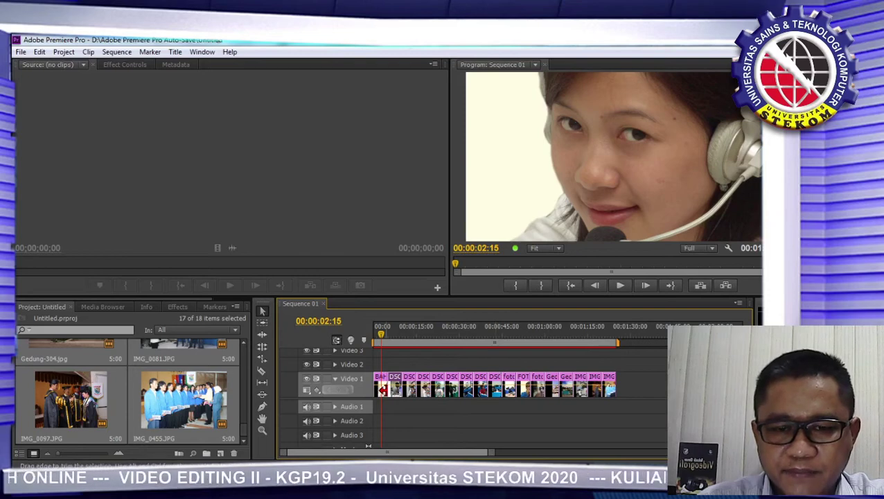
right_click(382, 394)
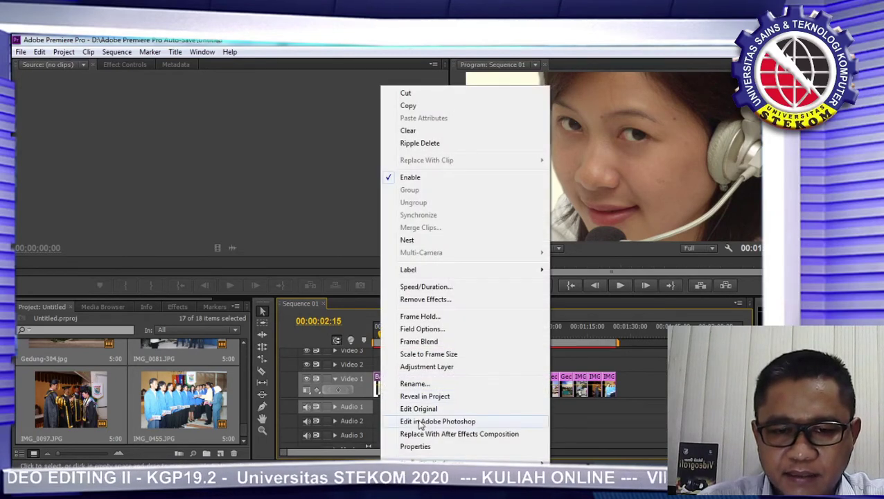
click(420, 354)
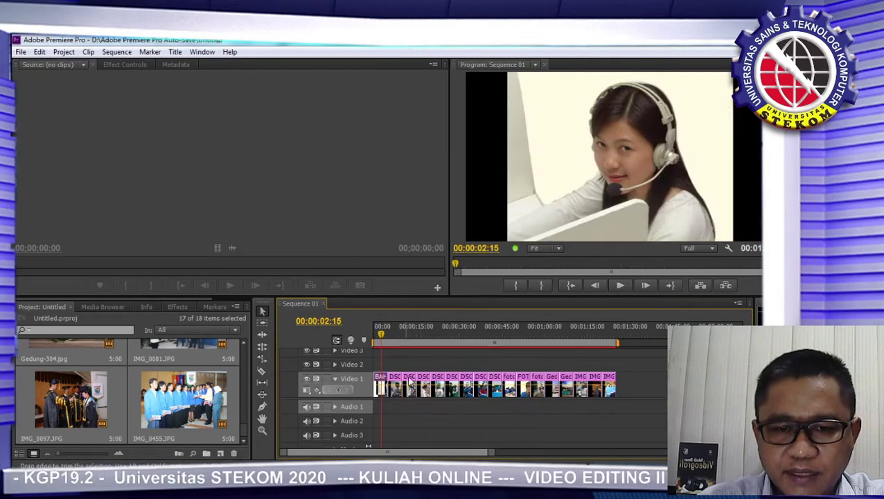
right_click(399, 393)
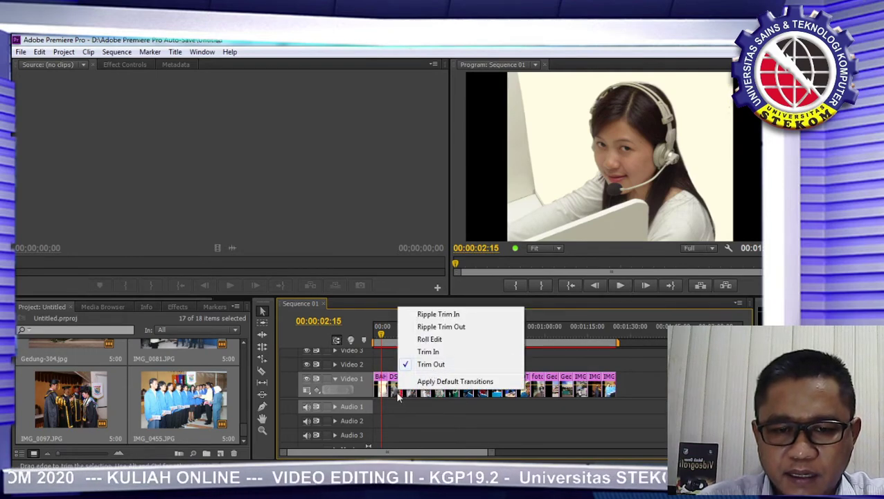
click(396, 390)
drag(383, 336, 399, 345)
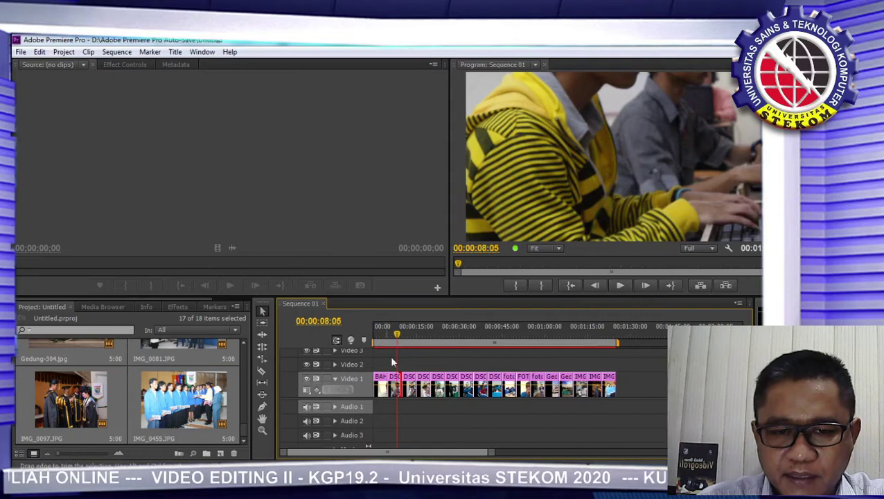
right_click(395, 397)
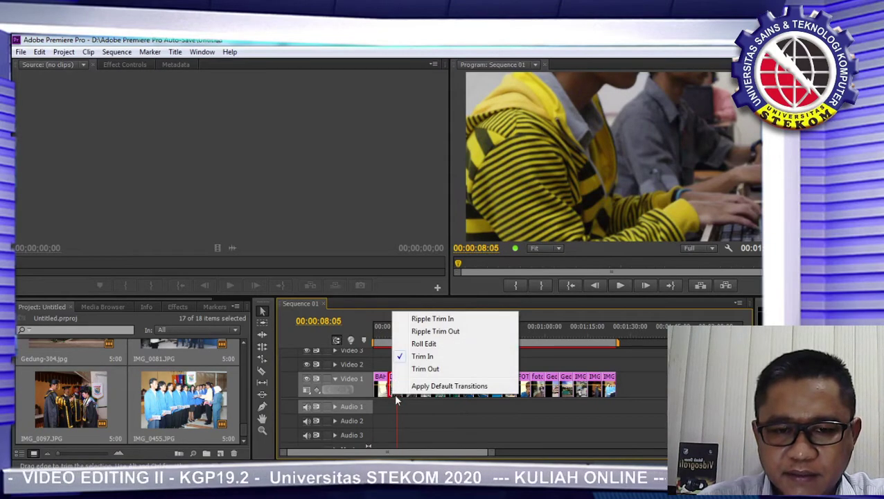
click(397, 399)
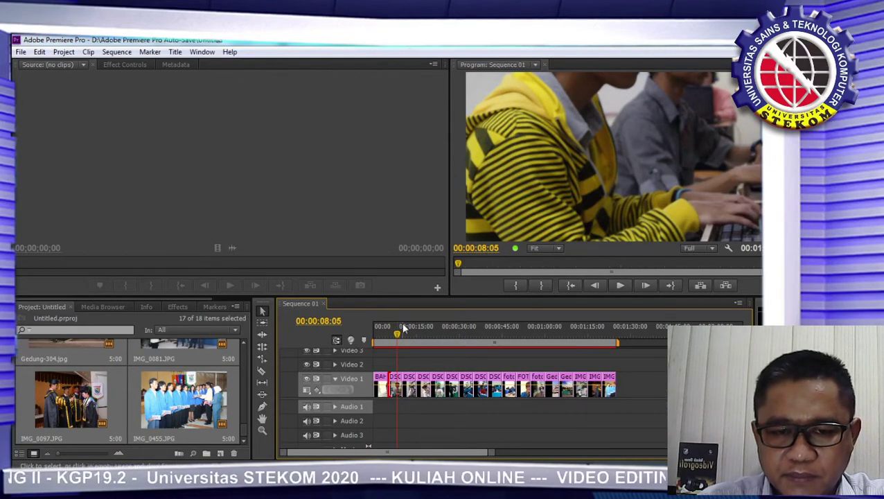
drag(398, 339, 381, 339)
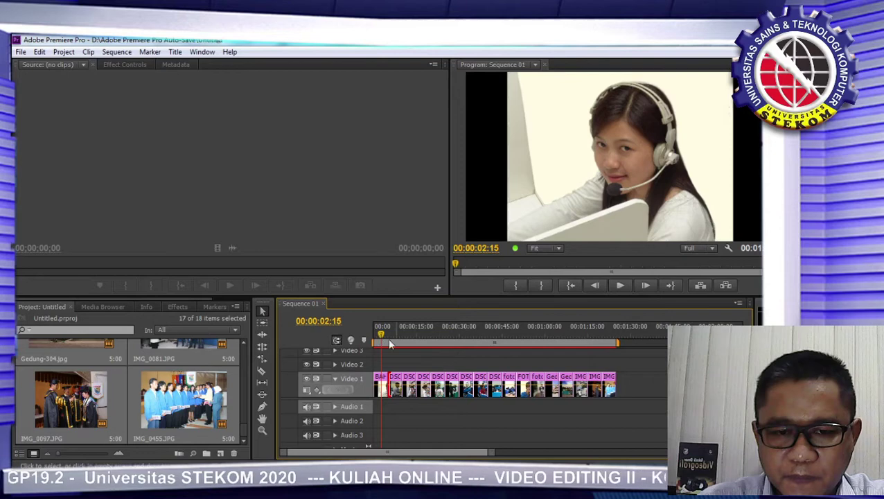
Scale the second, third and fourth clips on Video 1 to the frame size
right_click(397, 395)
click(433, 357)
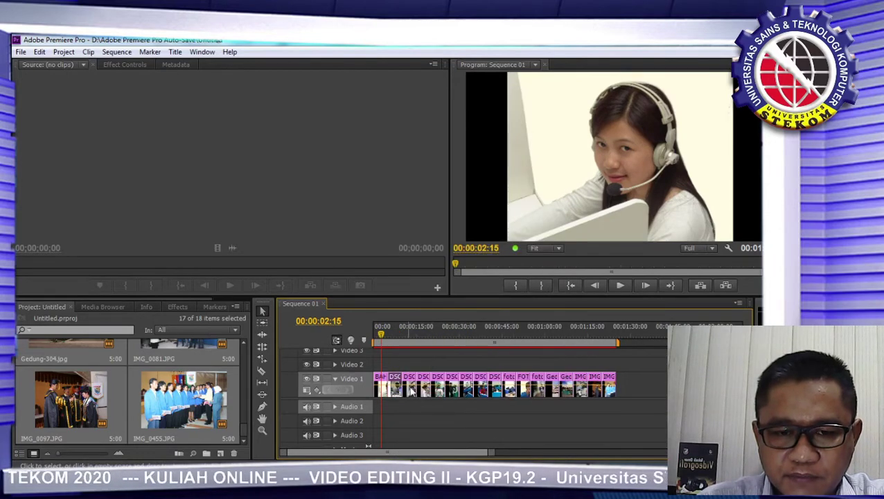
right_click(408, 390)
click(445, 357)
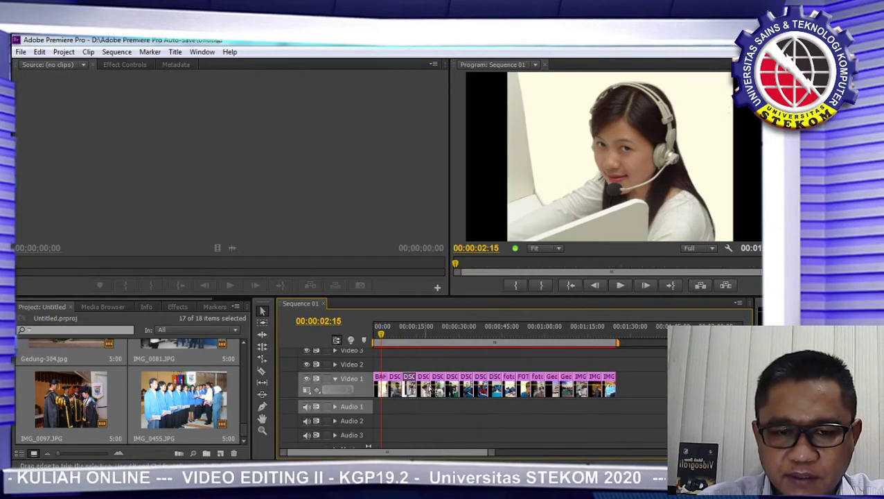
right_click(425, 395)
click(452, 368)
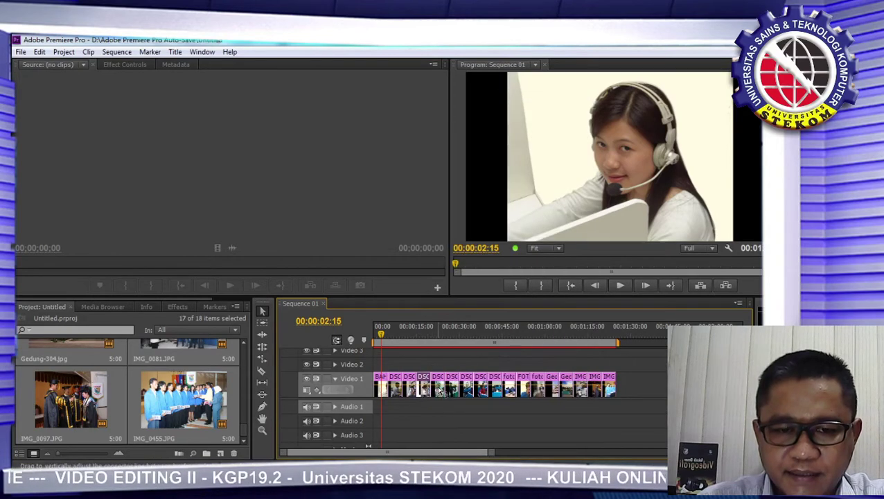
Scale the fifth, sixth and seventh clips on Video 1 to the frame size
right_click(437, 392)
click(475, 356)
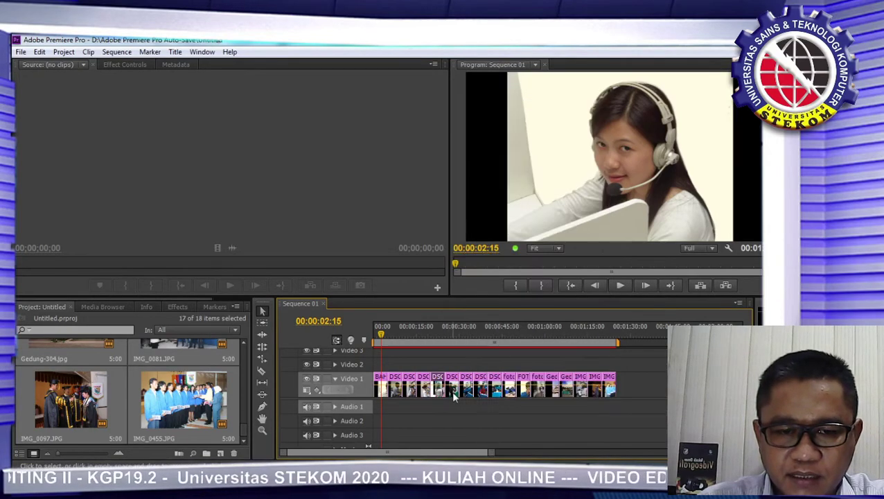
right_click(453, 393)
click(502, 354)
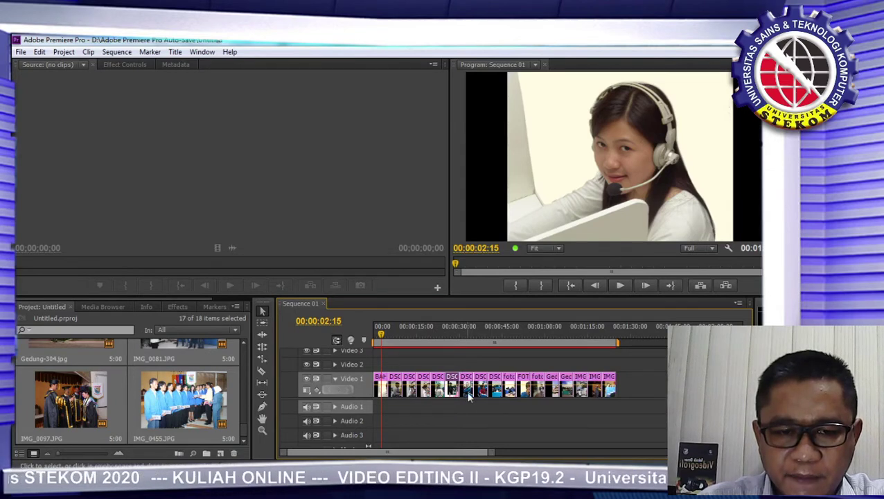
right_click(465, 390)
click(499, 353)
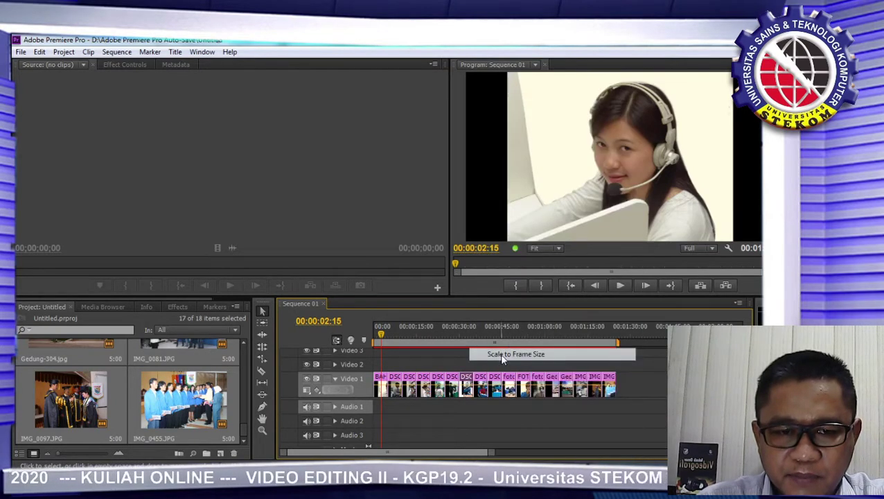
Scale the last two DSC clips and the first foto clip on Video 1 to the frame size
right_click(479, 392)
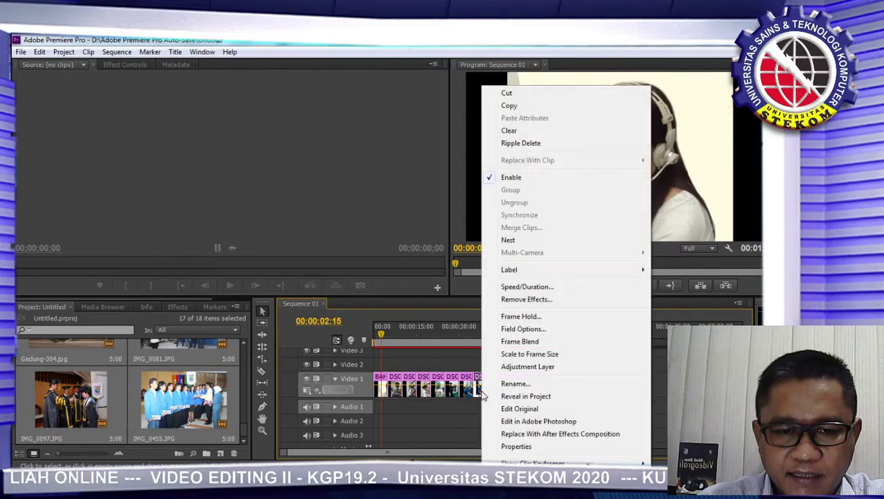
click(518, 355)
right_click(494, 388)
click(540, 355)
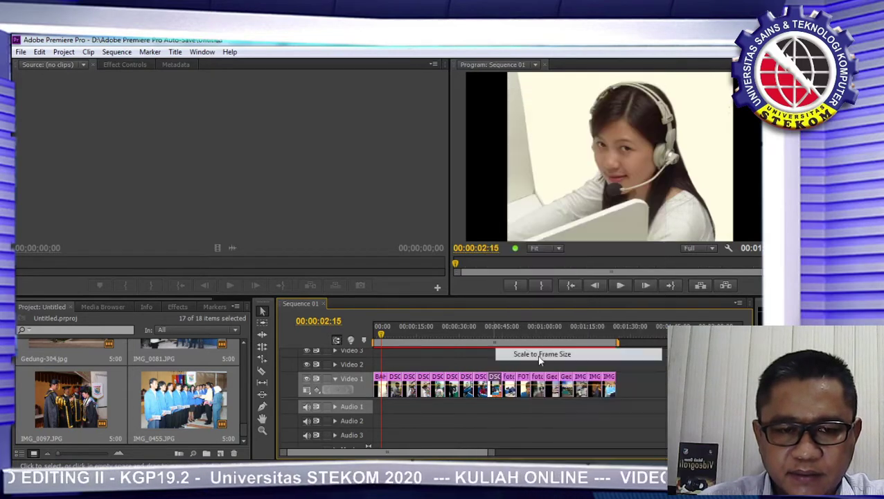
right_click(512, 394)
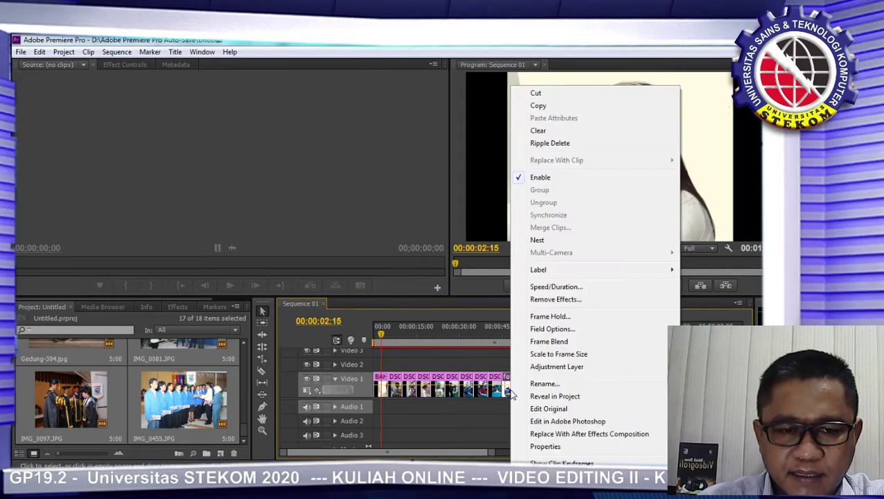
click(552, 356)
right_click(521, 391)
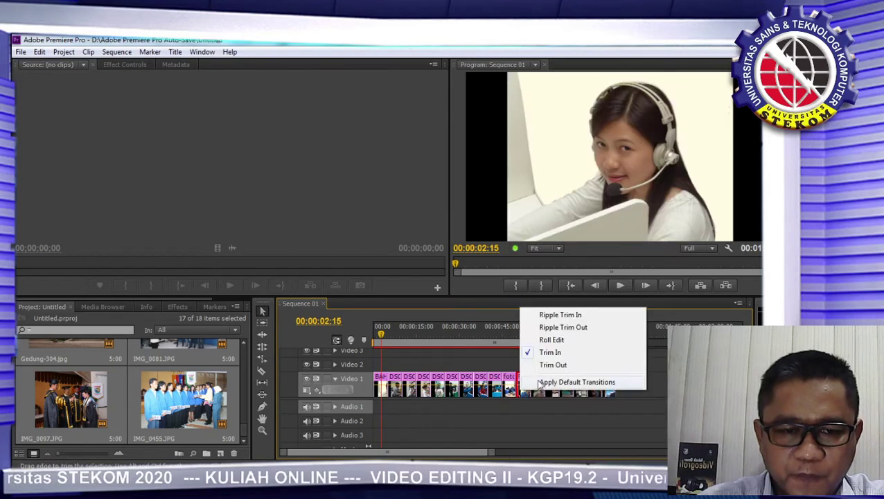
click(540, 396)
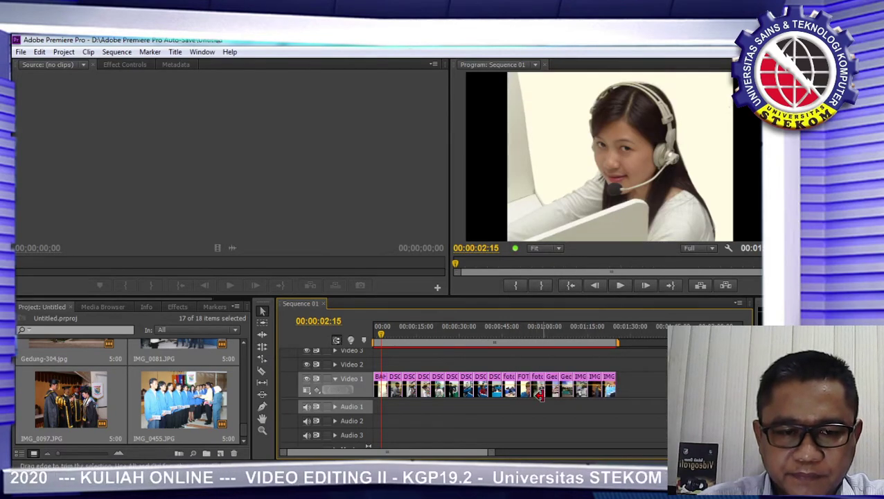
right_click(540, 394)
click(571, 369)
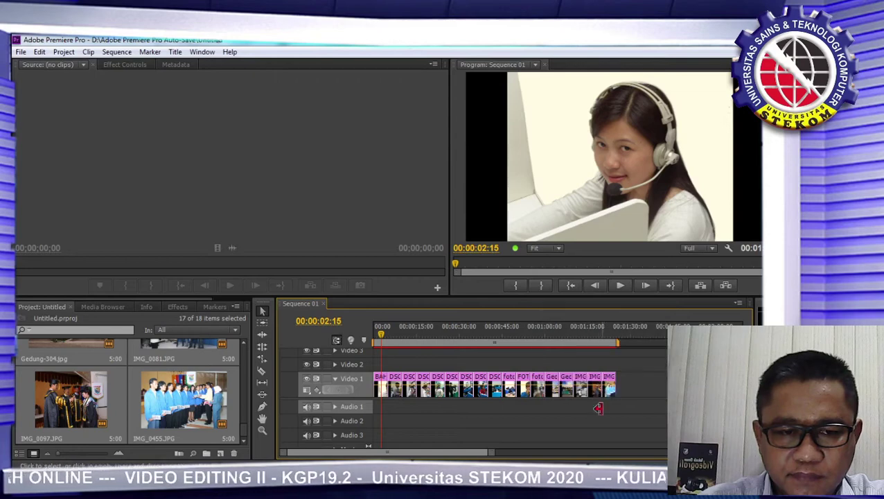
Scale the three IMG clips at the end of Video 1 to the frame size, working backwards from the last one
right_click(607, 390)
right_click(610, 400)
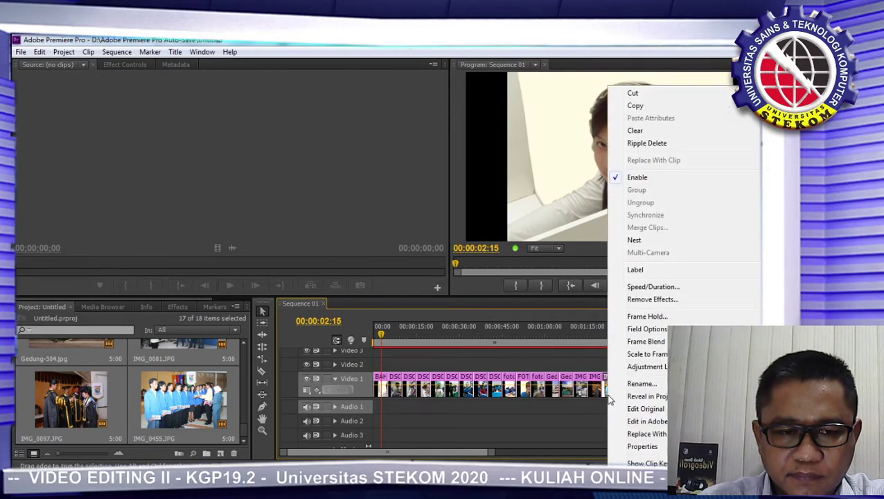
click(650, 369)
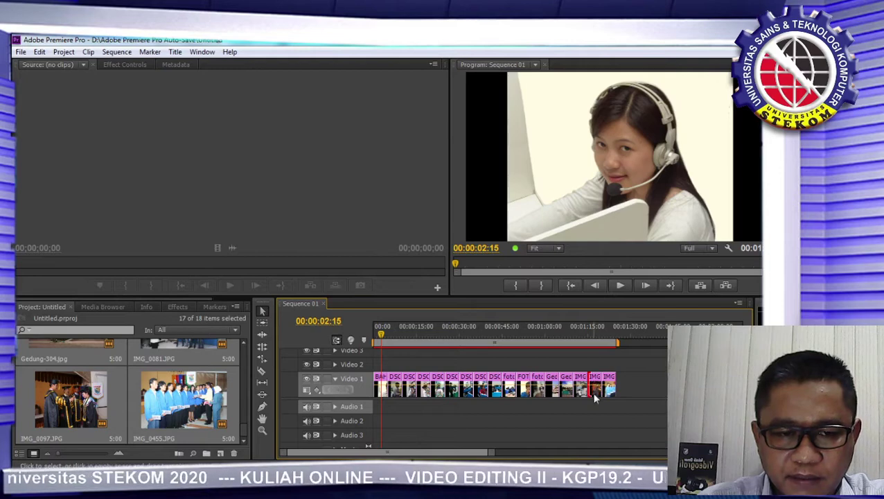
right_click(595, 397)
click(627, 367)
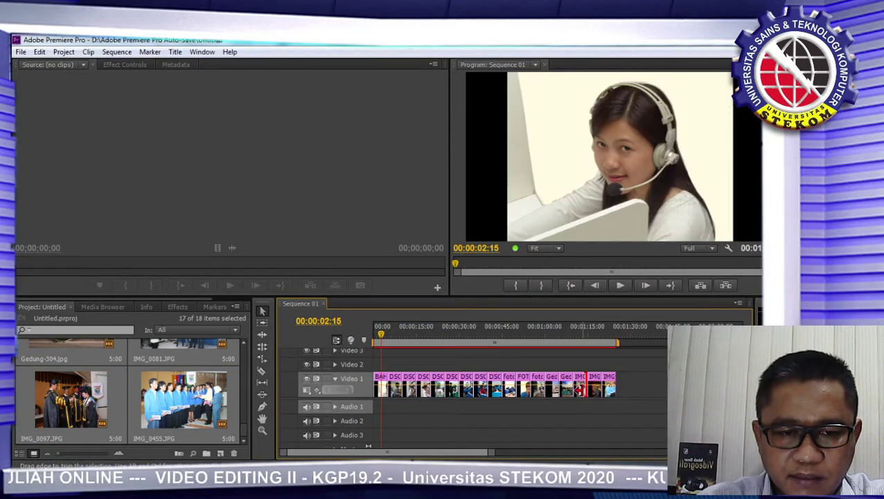
right_click(582, 392)
right_click(583, 395)
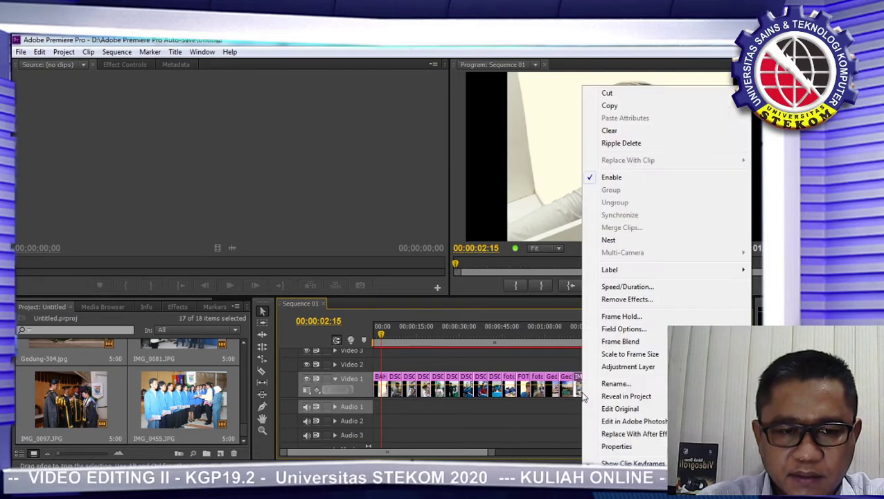
click(606, 356)
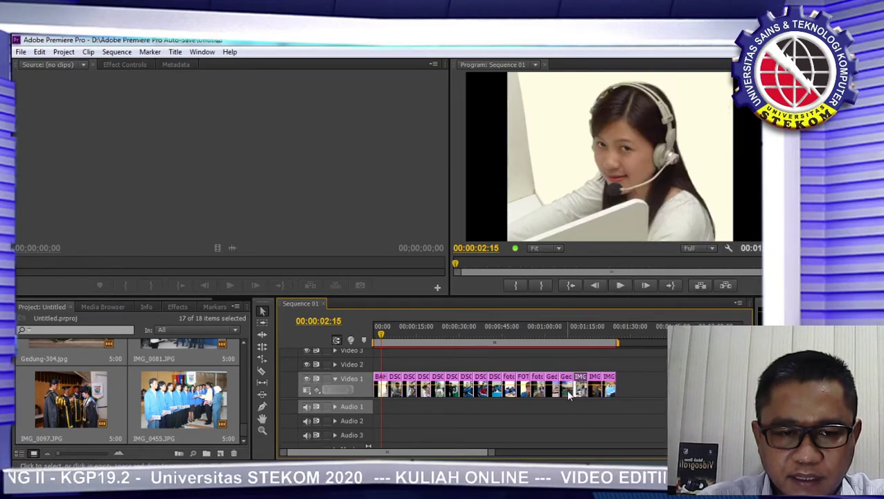
Scale the two Gedung clips before the IMG clips to the frame size
right_click(569, 395)
click(614, 356)
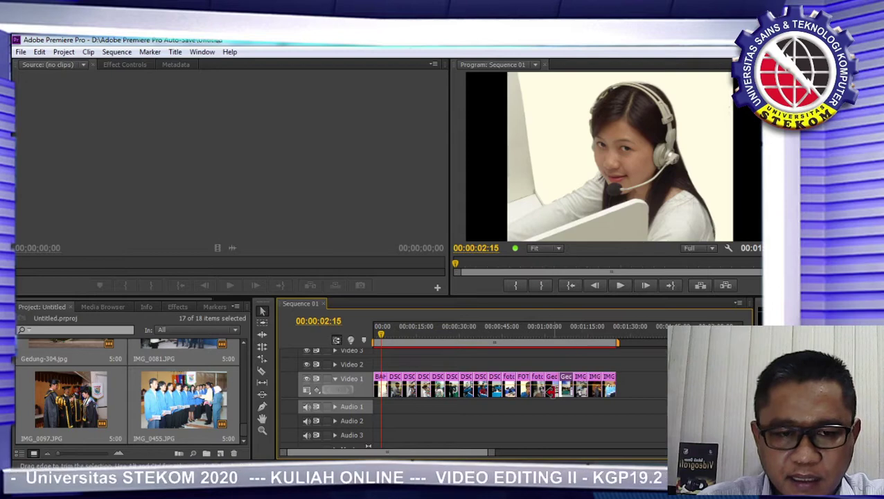
right_click(552, 392)
right_click(554, 395)
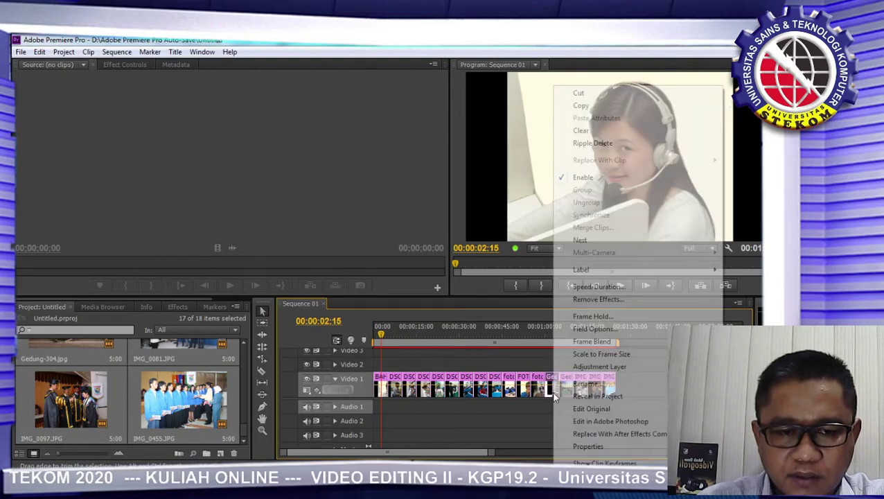
click(590, 356)
Scale the eleventh clip on Video 1, the middle of the three foto clips, to the frame size
right_click(536, 394)
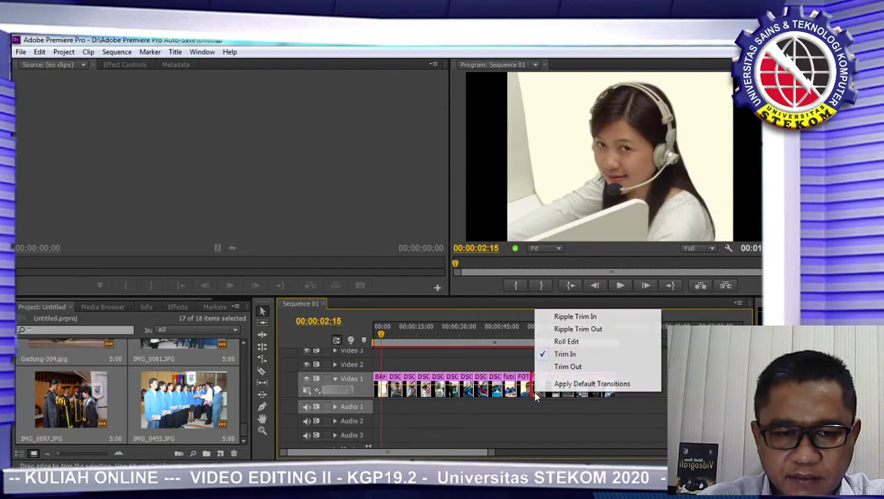
right_click(542, 395)
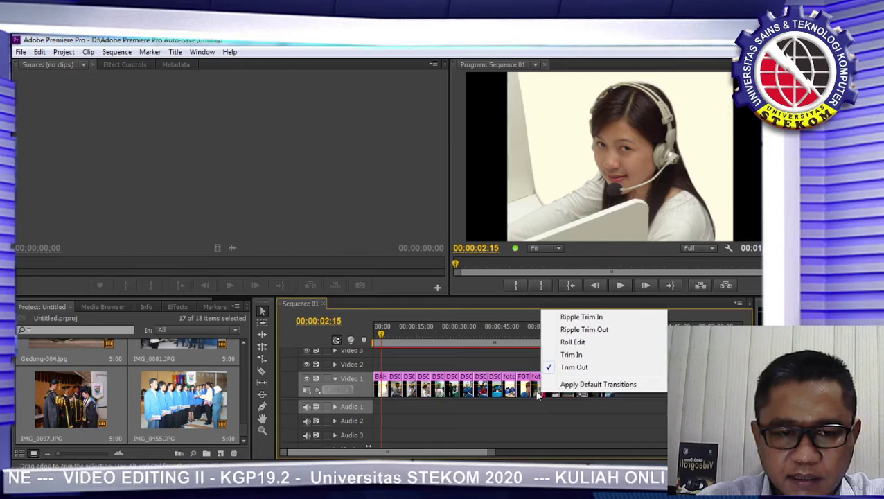
right_click(536, 394)
right_click(523, 389)
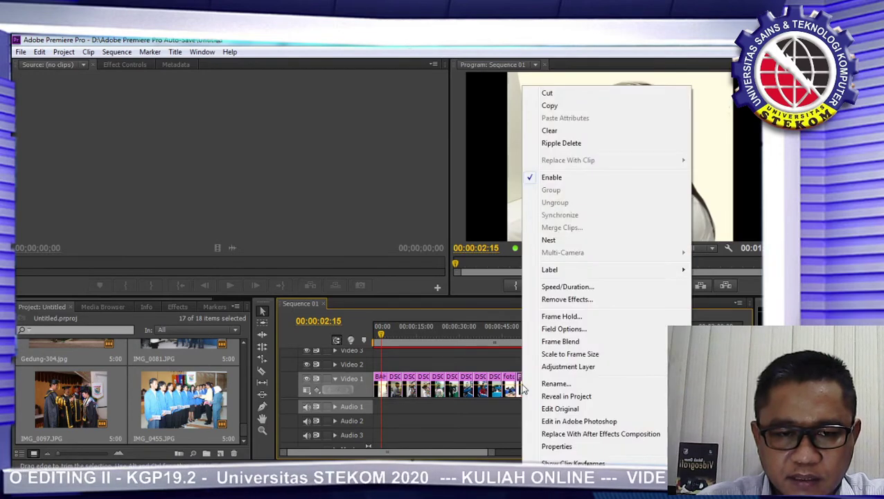
click(557, 367)
Scale the last foto clip before the Gedung clips to the frame size and preview the remaining clips up to 00:01:17:20
click(503, 338)
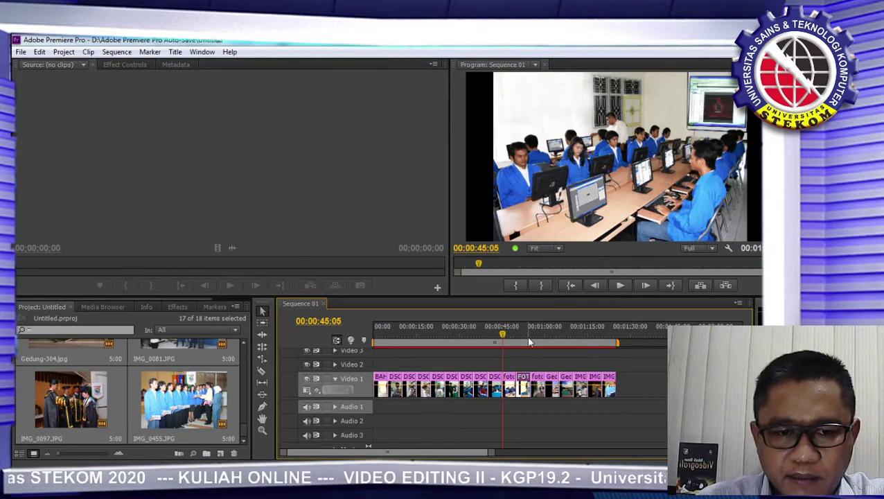
drag(511, 338, 539, 340)
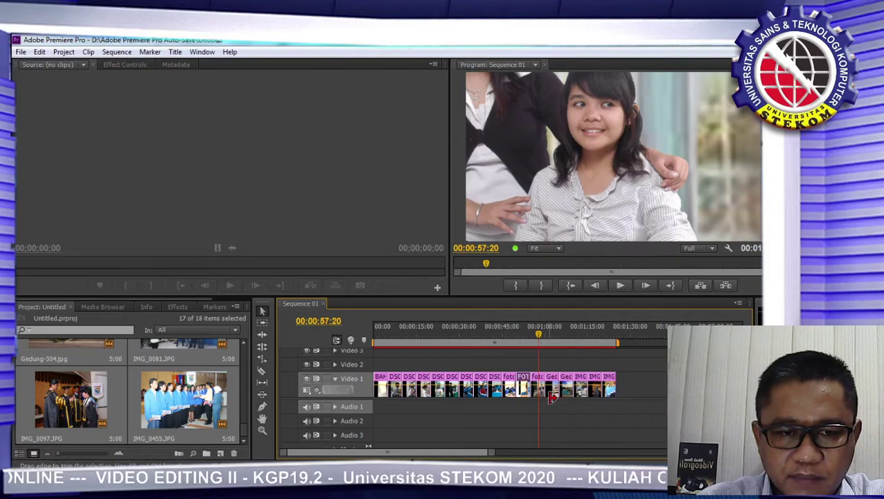
right_click(538, 391)
click(565, 356)
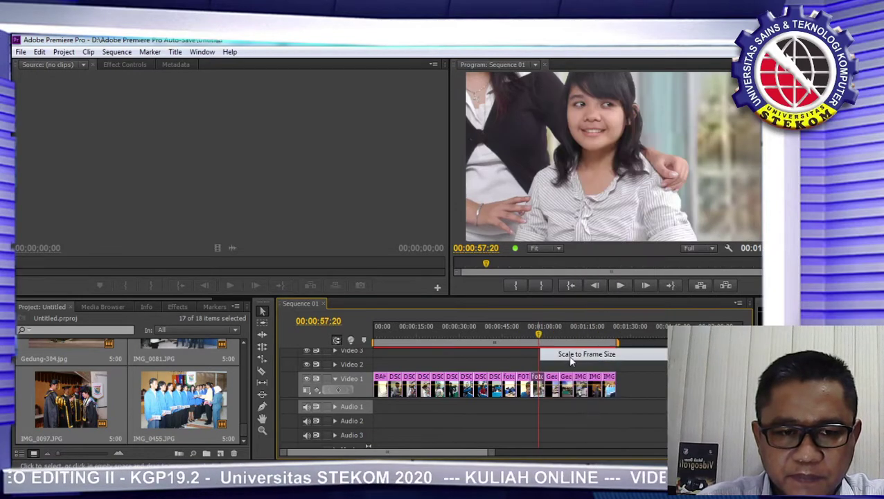
drag(540, 343, 595, 345)
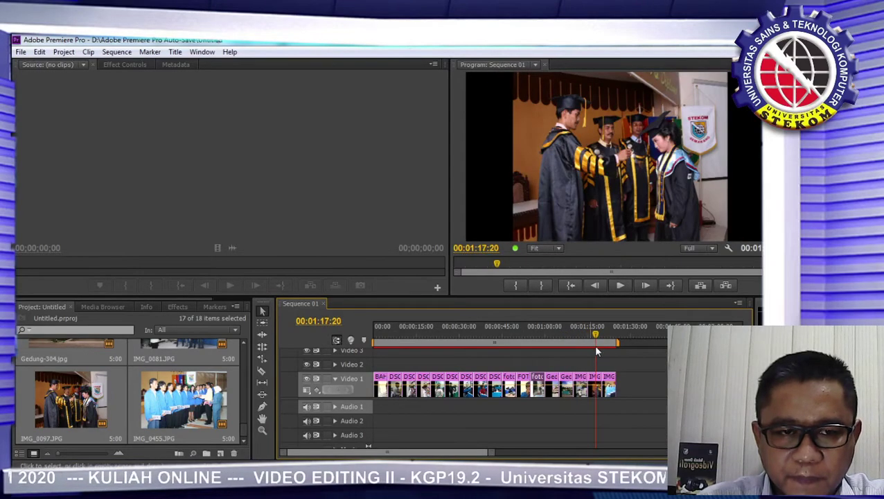
Move the first Gedung clip to the start of Video 1 and shift the second through twelfth clips later to fill the gap it left
drag(552, 395, 377, 390)
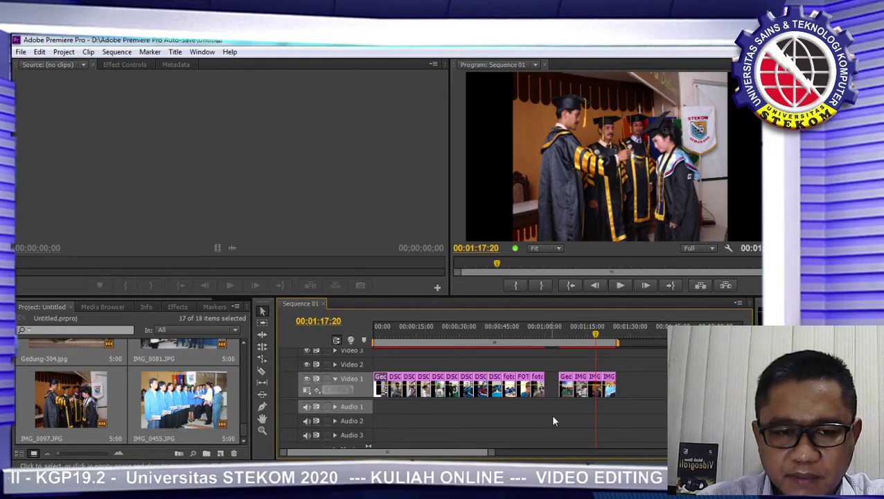
drag(553, 416, 401, 385)
drag(540, 379, 523, 371)
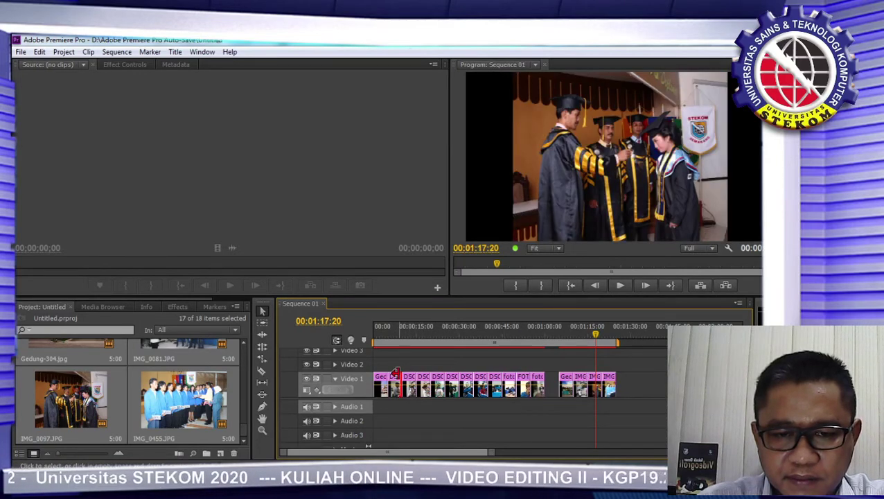
drag(398, 370, 544, 391)
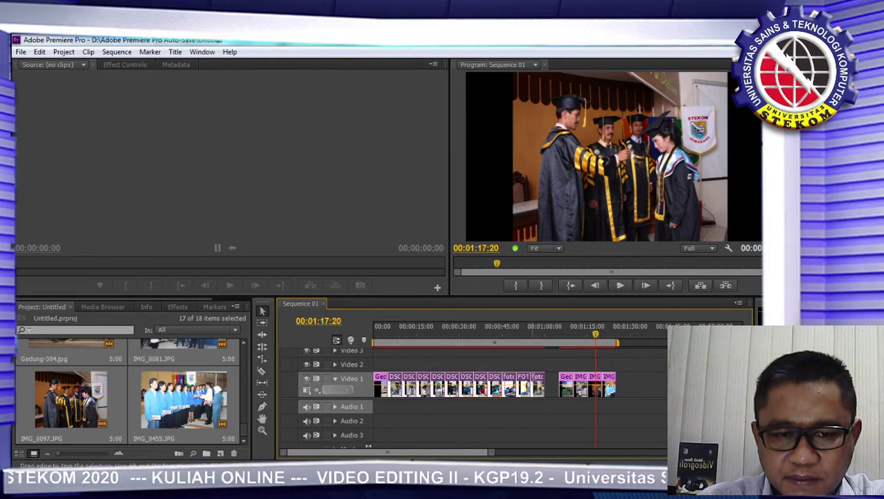
drag(395, 361, 520, 376)
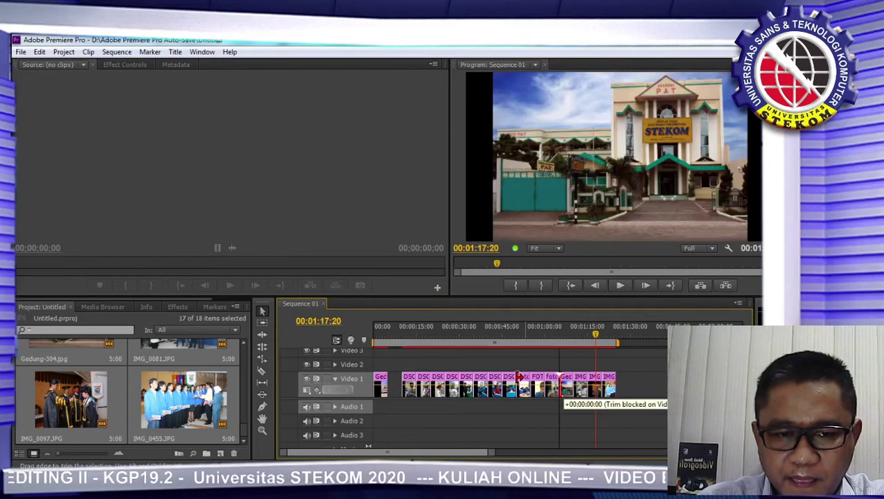
Move the second Gedung clip into the gap after the first one and shift the three IMG clips earlier to close the remaining gap
drag(398, 379, 494, 374)
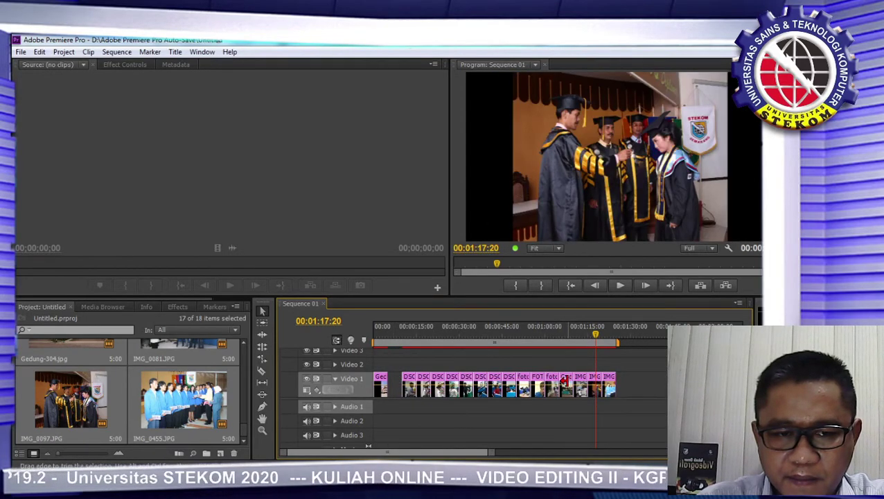
drag(568, 392, 393, 385)
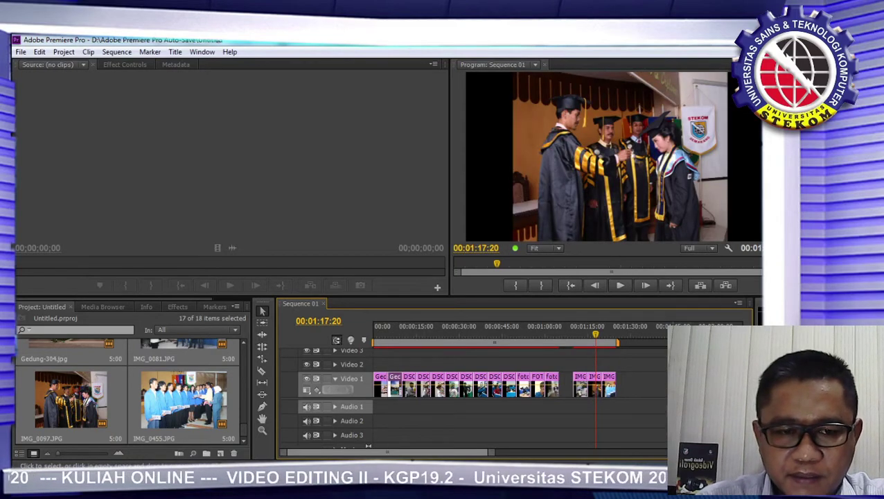
drag(638, 410, 571, 386)
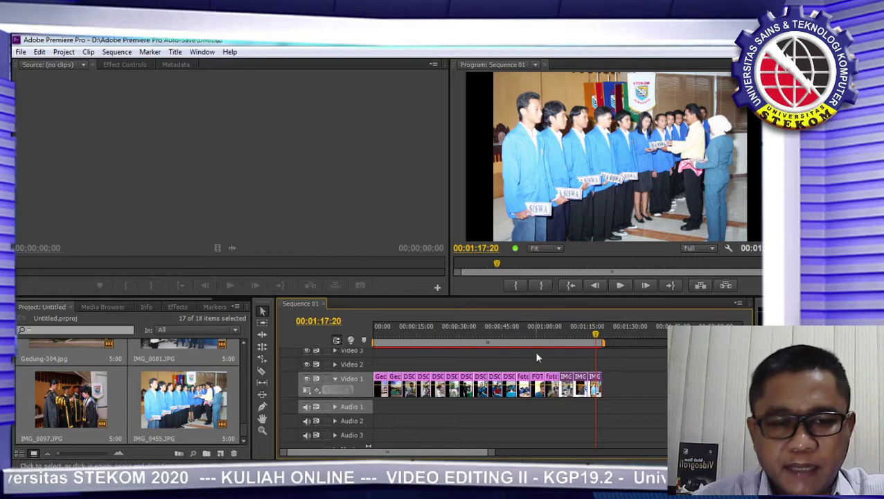
mouse_move(597, 337)
mouse_down()
mouse_move(463, 336)
mouse_move(385, 347)
mouse_move(595, 348)
mouse_up()
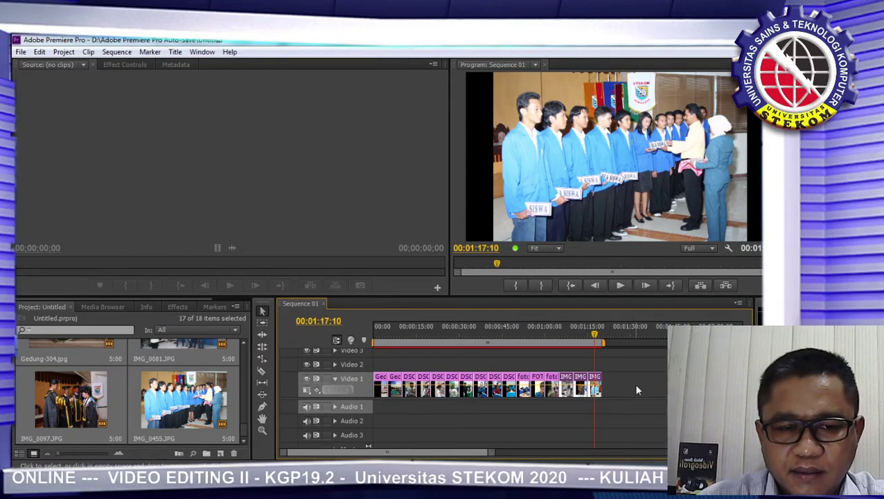
Duplicate all Video 1 clips onto Video 2 at the same times and set the playhead to 00:00:01:20
drag(633, 383, 380, 368)
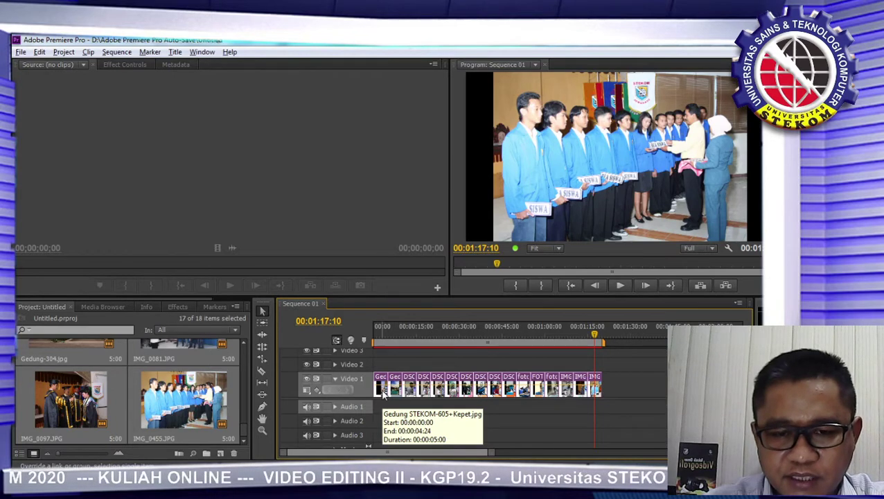
drag(383, 393, 384, 366)
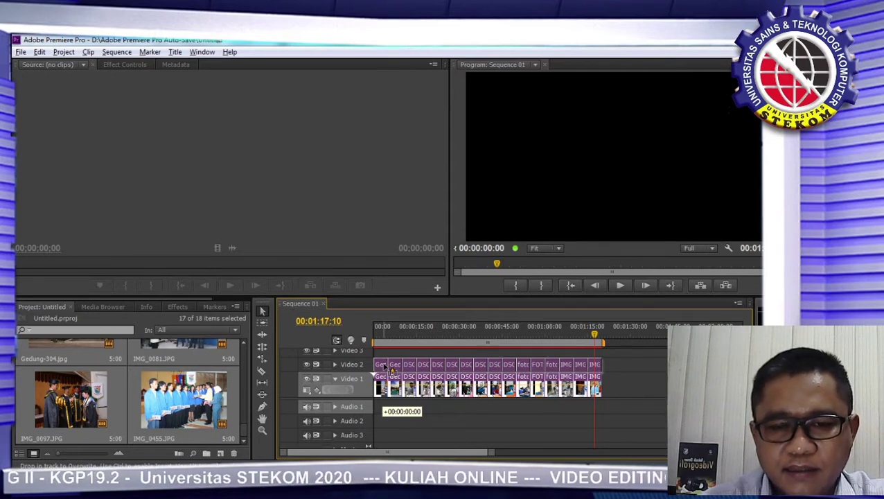
drag(385, 368, 381, 365)
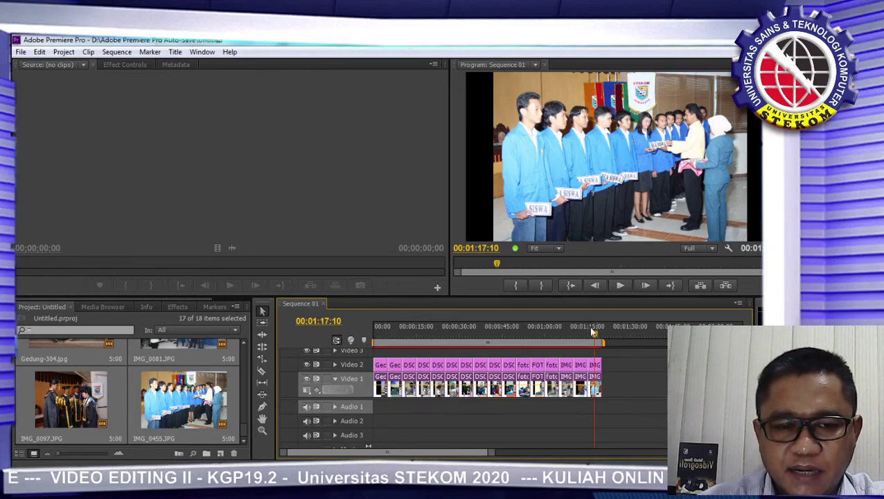
drag(599, 339, 382, 355)
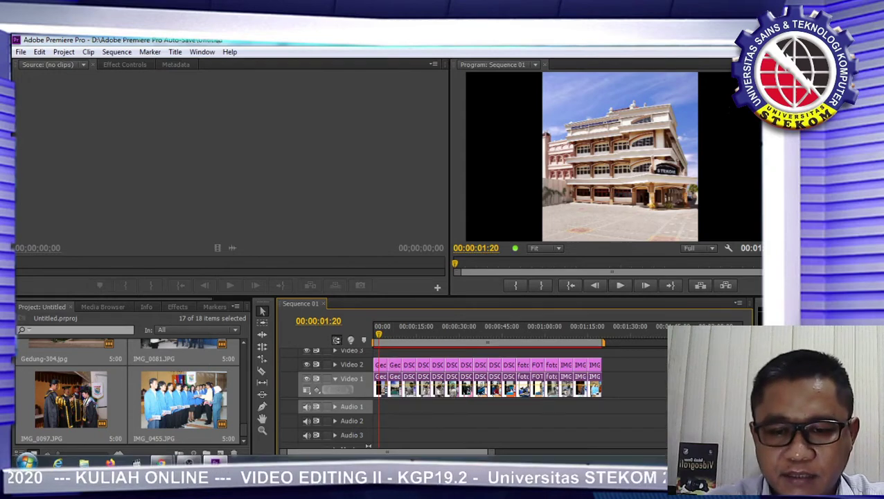
mouse_move(137, 463)
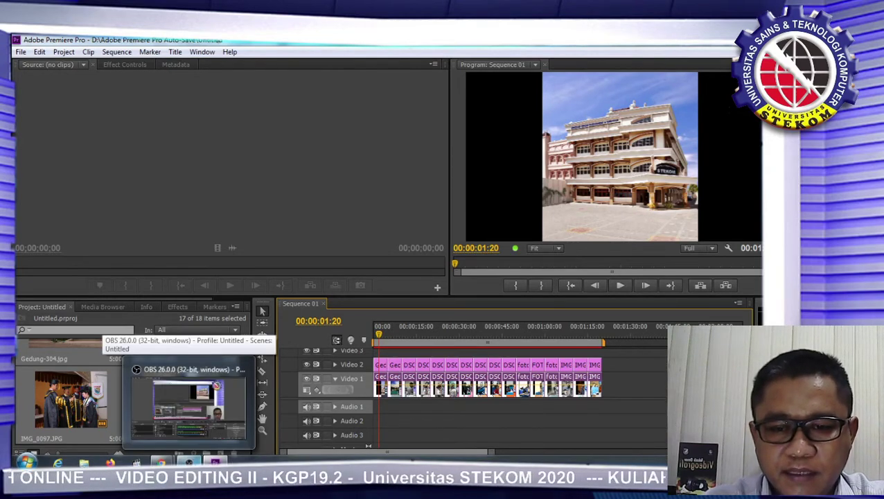
click(188, 400)
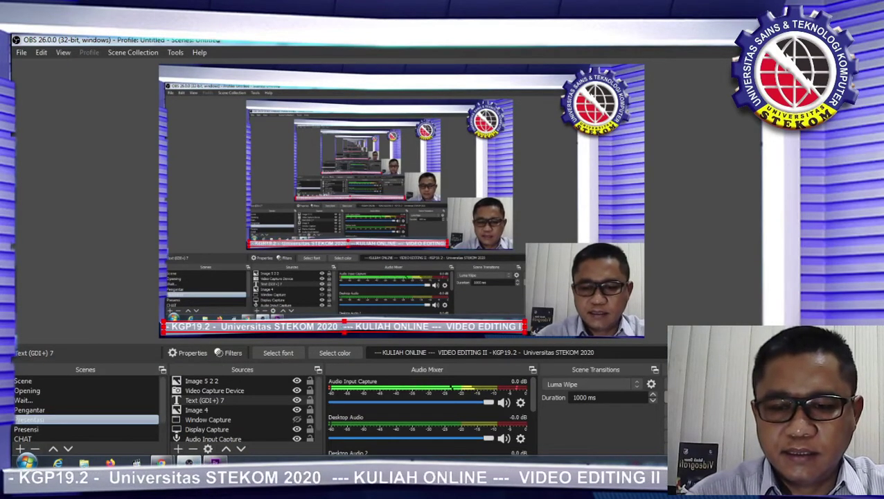
click(216, 463)
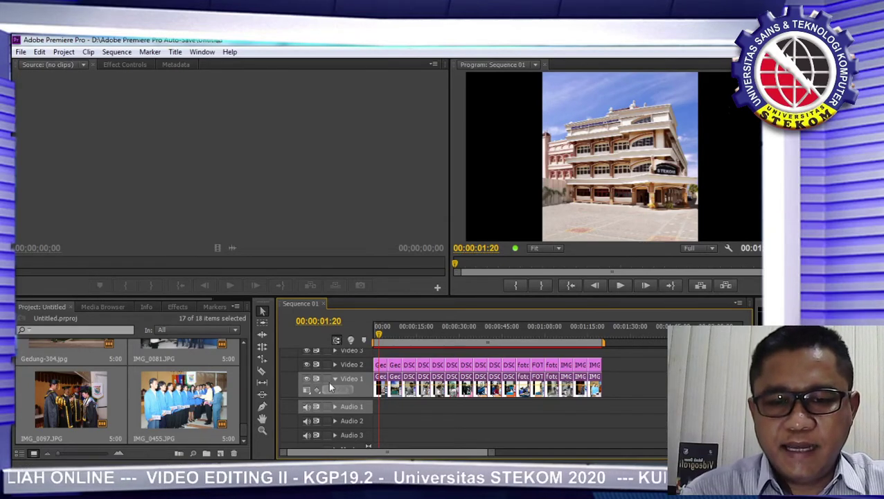
Hide Video 2 and try to widen the first Gedung clip's picture out to the edge of the frame
click(308, 365)
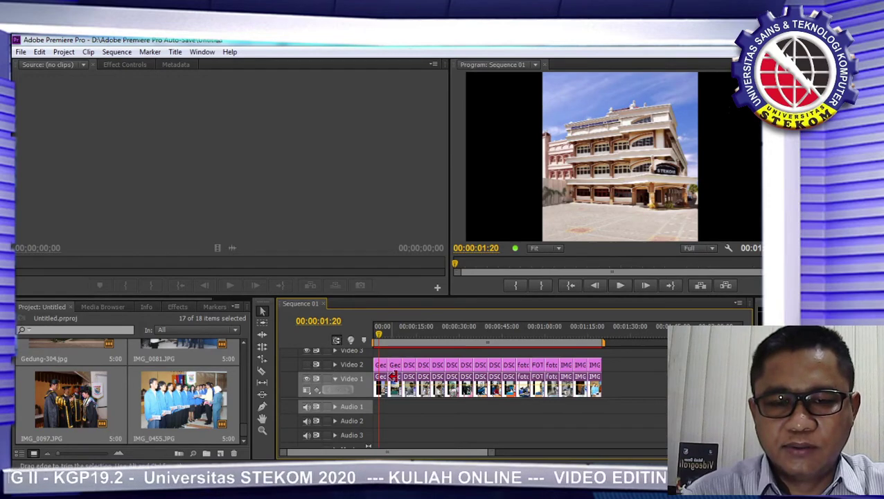
mouse_move(380, 336)
mouse_down()
mouse_move(396, 333)
mouse_move(383, 337)
mouse_up()
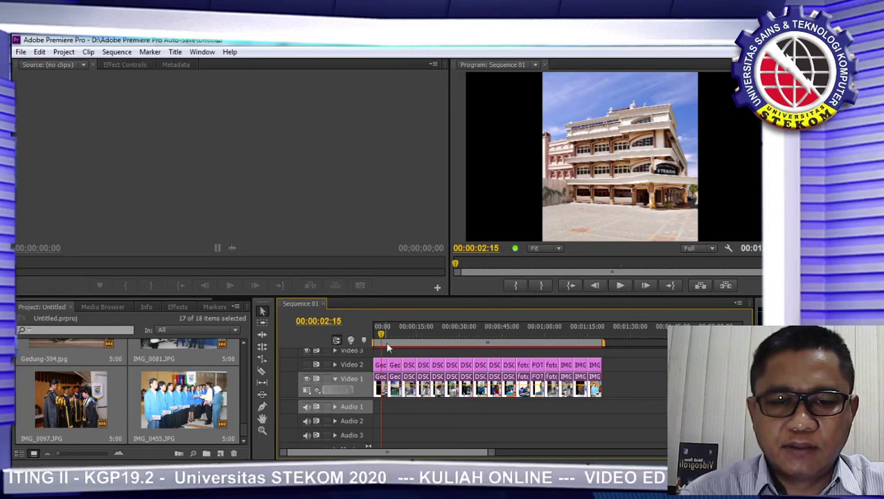
drag(382, 337, 382, 336)
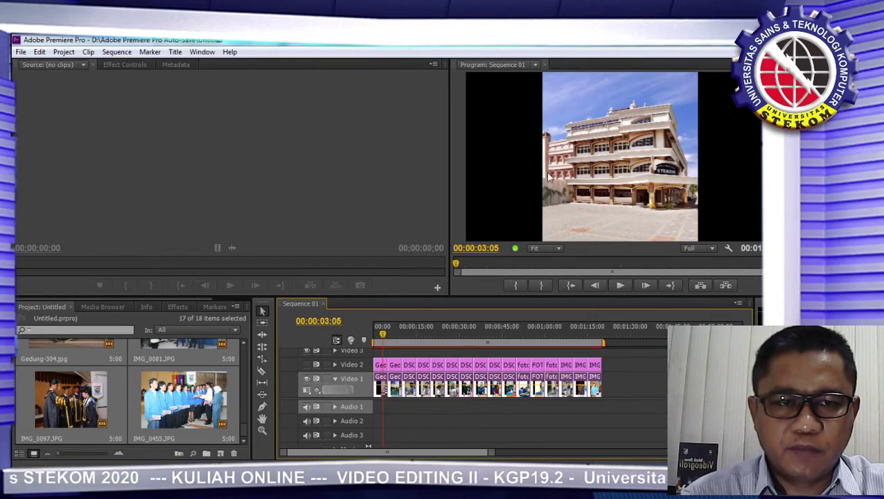
click(577, 190)
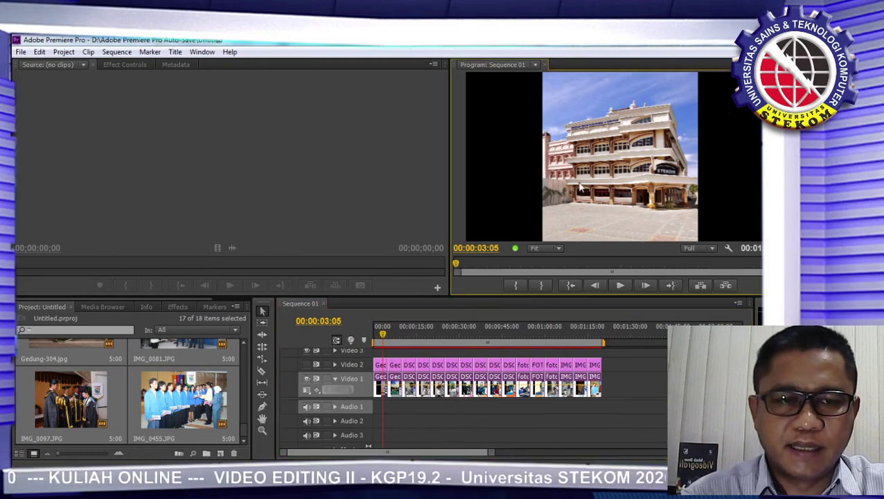
drag(544, 158, 431, 153)
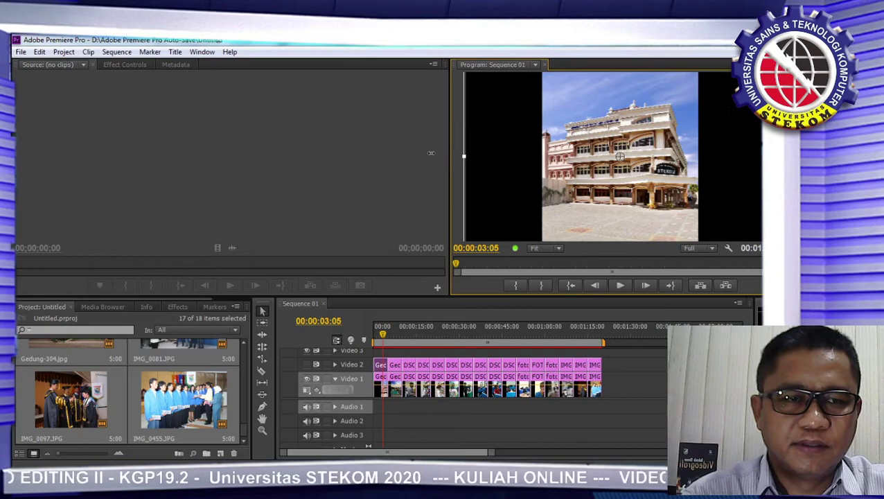
Cancel the preview rendering and reselect the first Gedung clip's picture with the playhead at 00:00:02:15
key(Return)
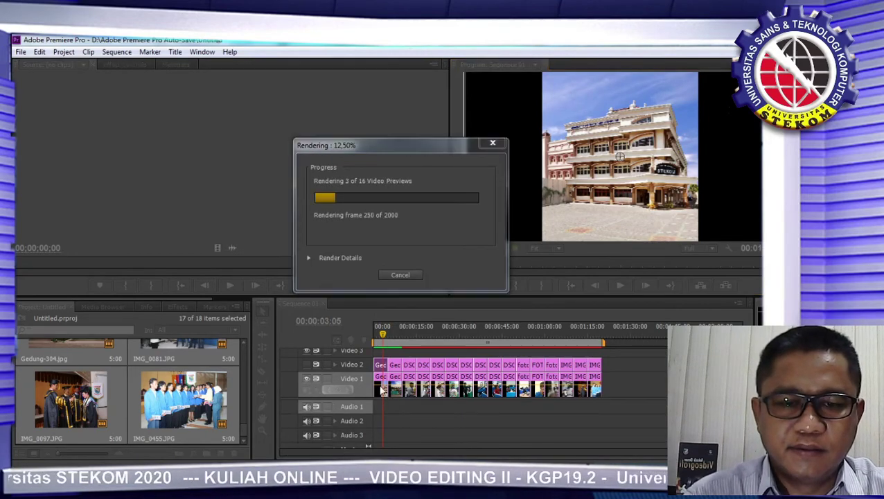
click(403, 275)
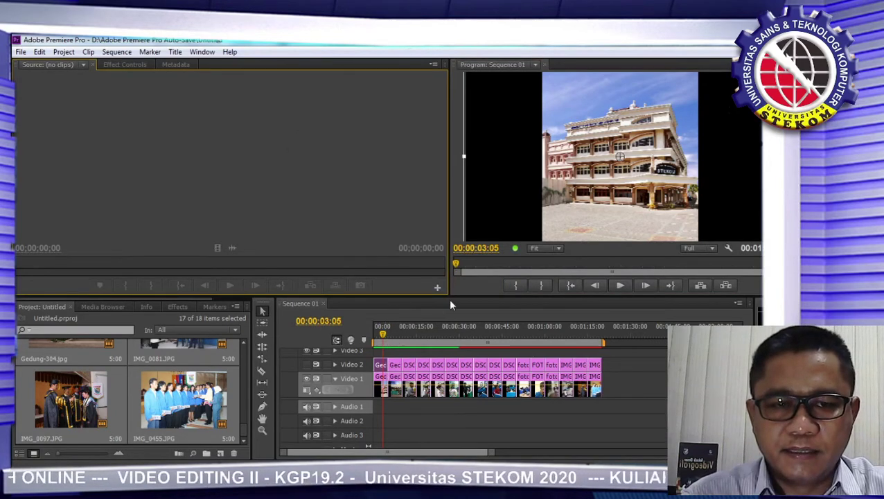
click(652, 186)
click(392, 336)
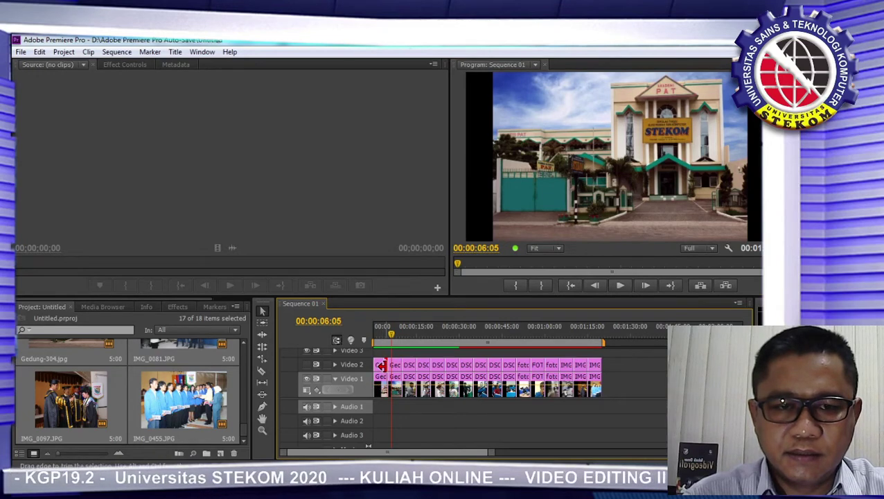
click(380, 336)
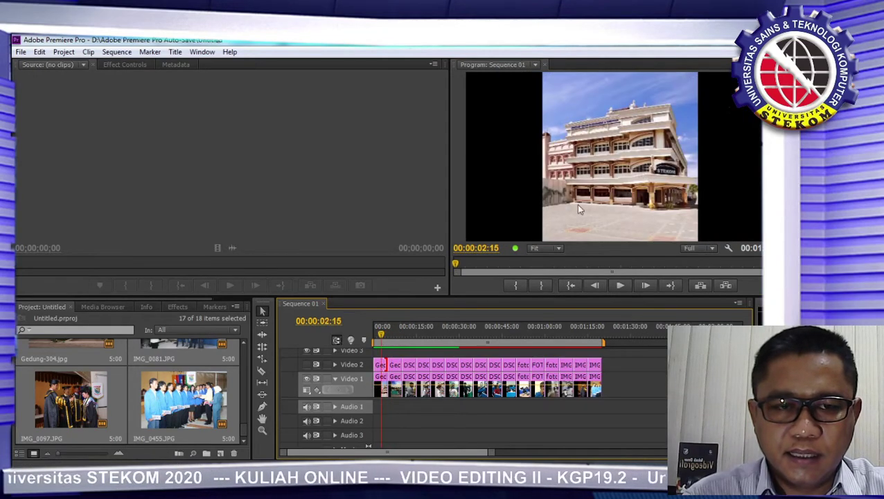
click(619, 173)
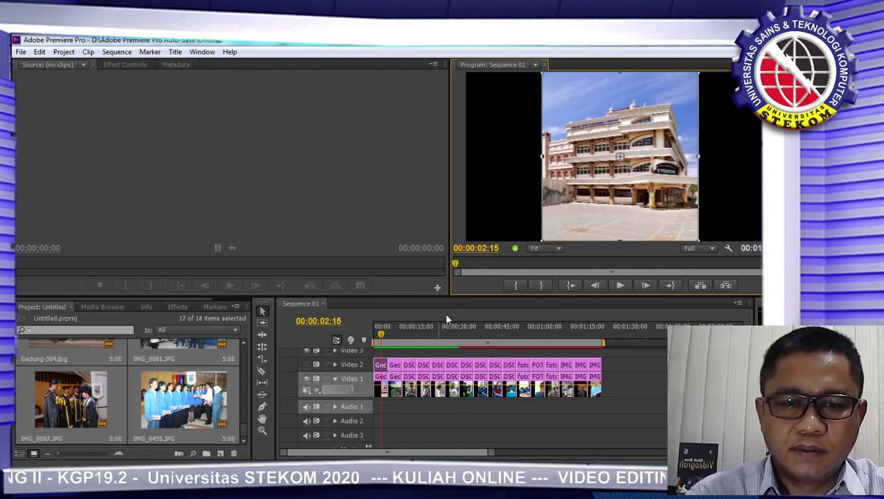
Undo the duplication onto Video 2, keeping the IMG clips directly after the foto clips on Video 1
key(ctrl+z)
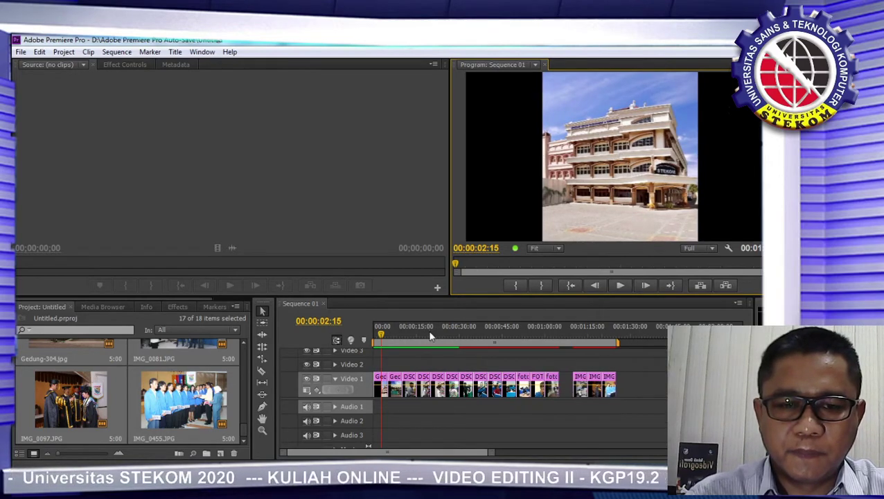
click(39, 52)
click(55, 79)
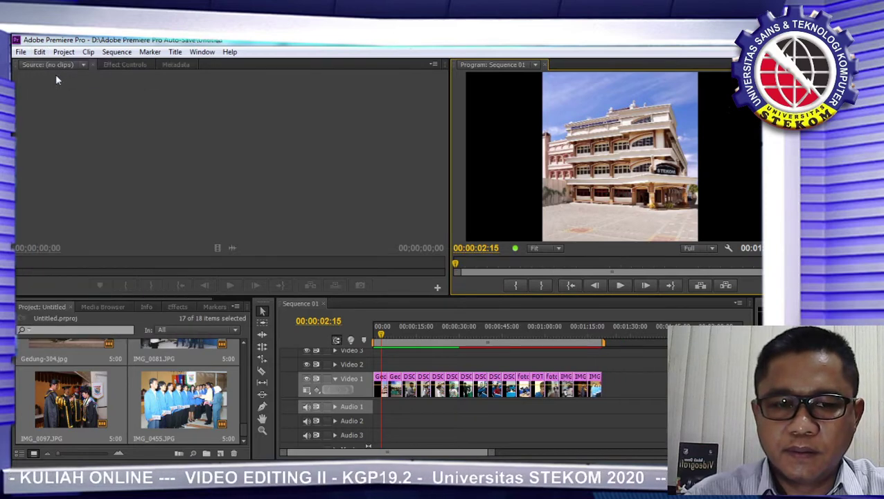
Select all Video 1 clips, duplicate them onto Video 2 at the same times and hide Video 2
drag(630, 382, 379, 375)
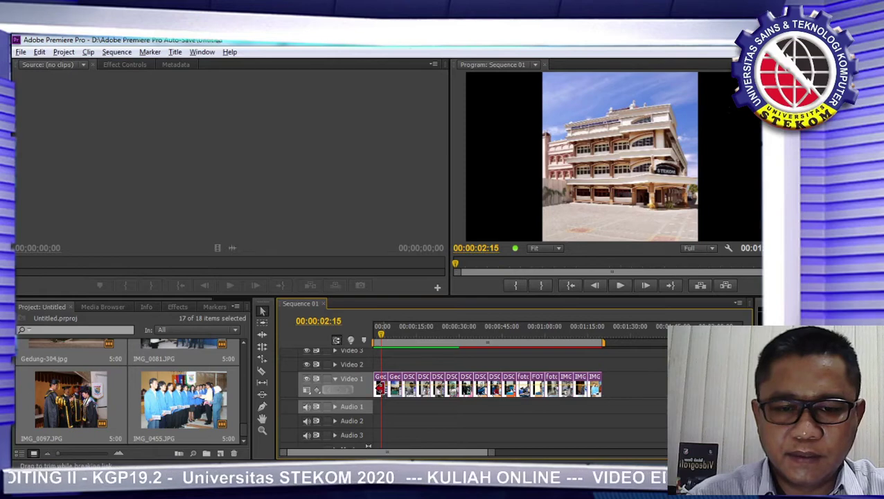
click(378, 389)
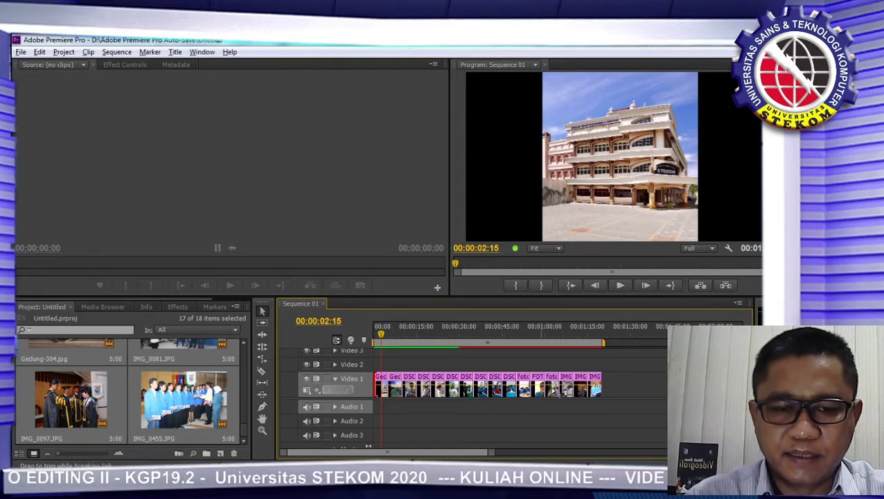
drag(532, 387, 533, 378)
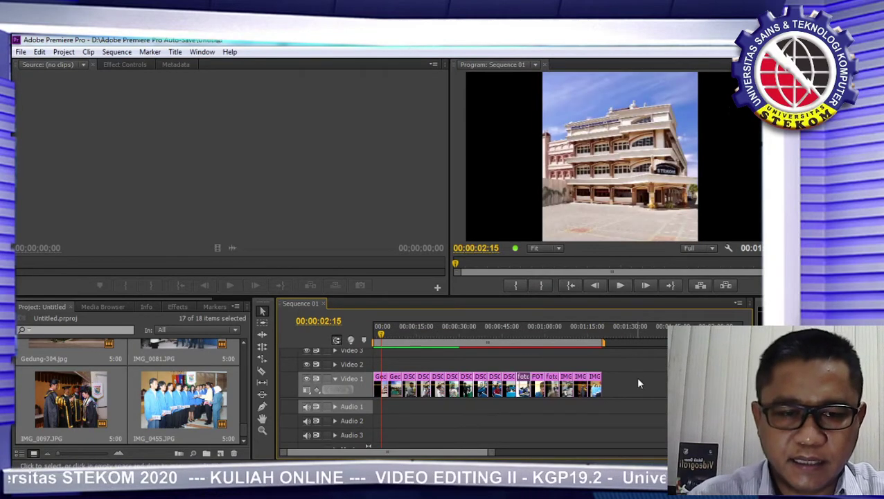
drag(635, 376, 380, 378)
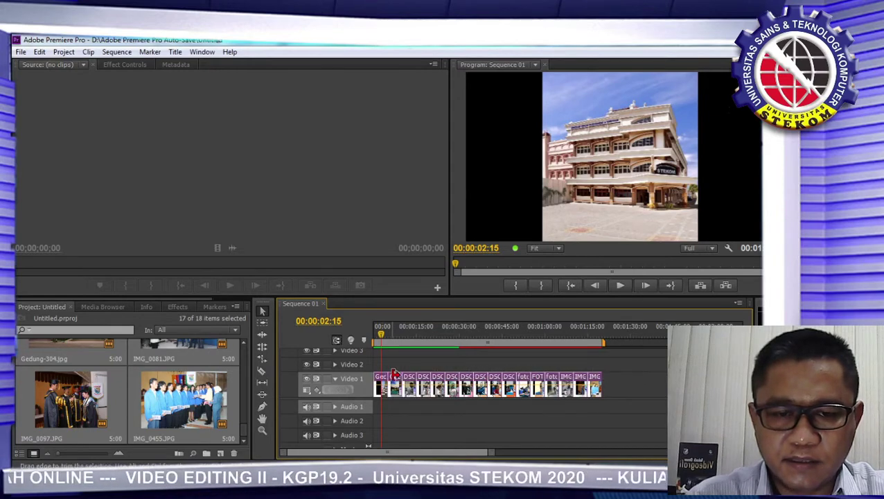
drag(395, 375, 396, 365)
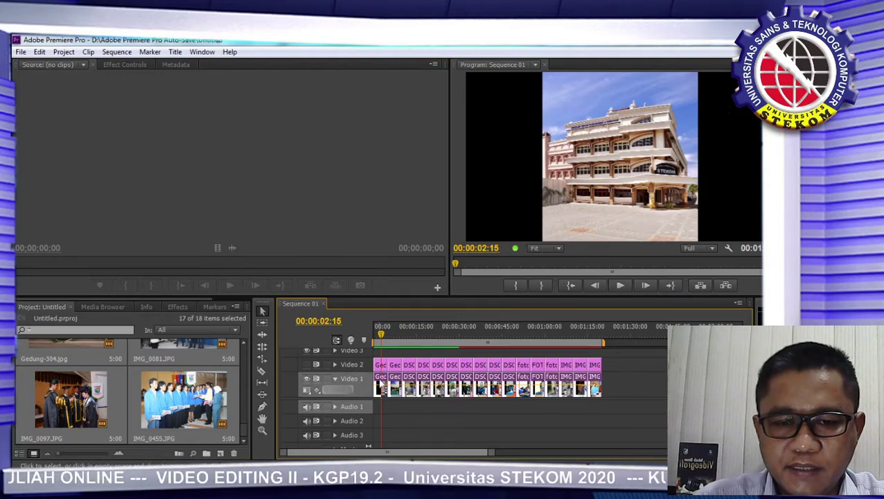
click(380, 386)
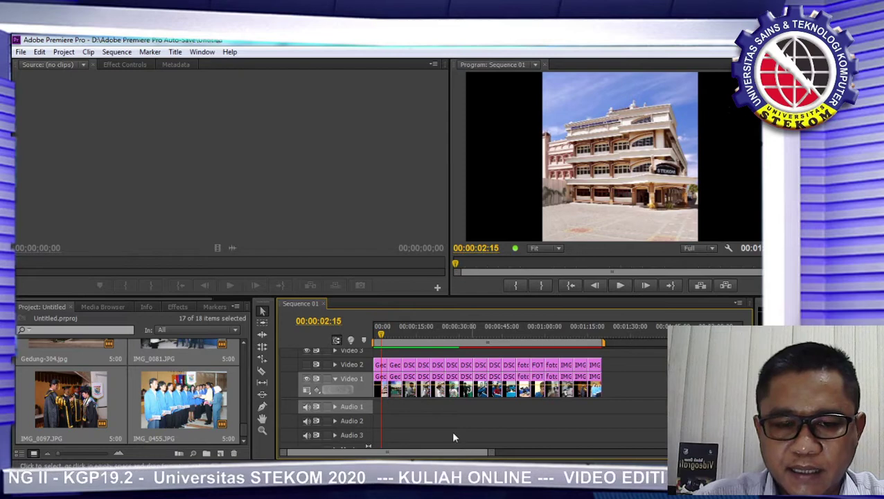
Try to stretch the picture of the Gedung STEKOM clip at the sequence start to the full frame width
drag(489, 453, 451, 453)
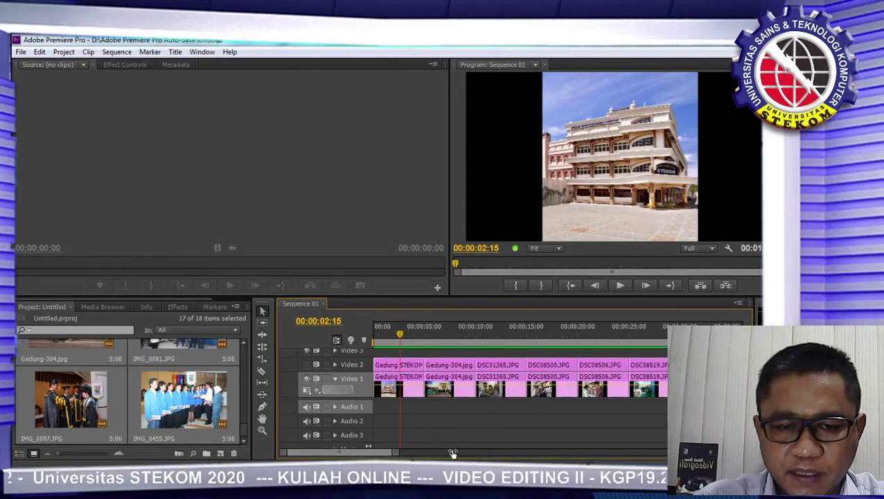
click(392, 393)
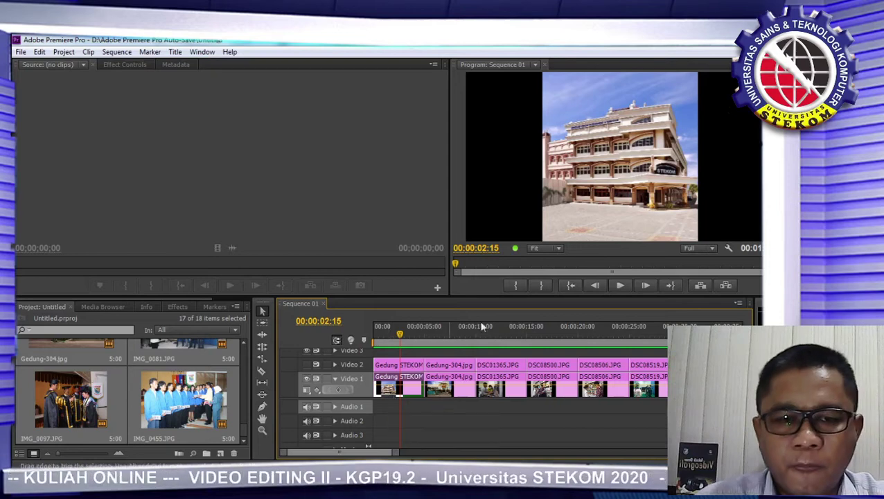
click(619, 156)
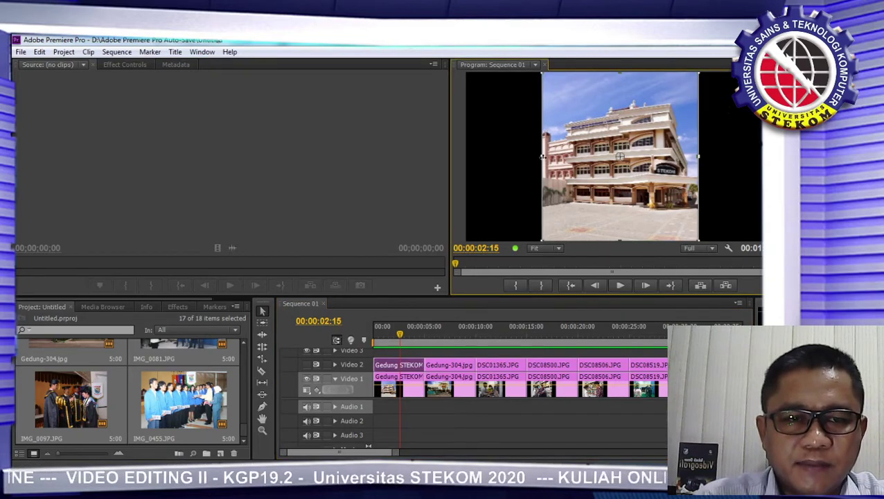
drag(543, 157, 466, 156)
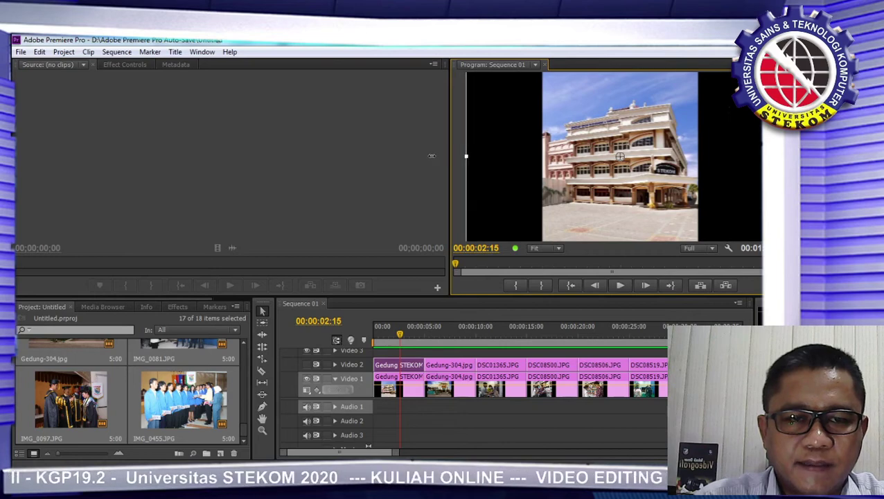
click(645, 154)
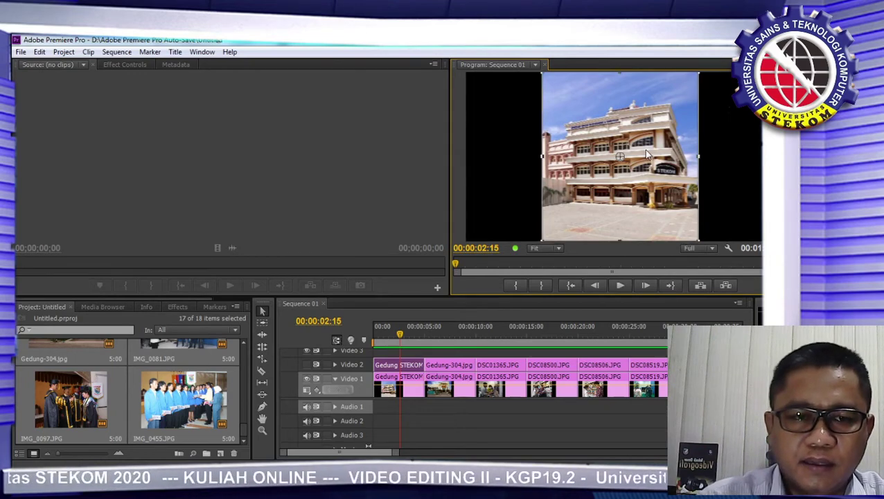
Try to select the Video 1 copy of the first Gedung STEKOM clip directly in the program picture
click(410, 387)
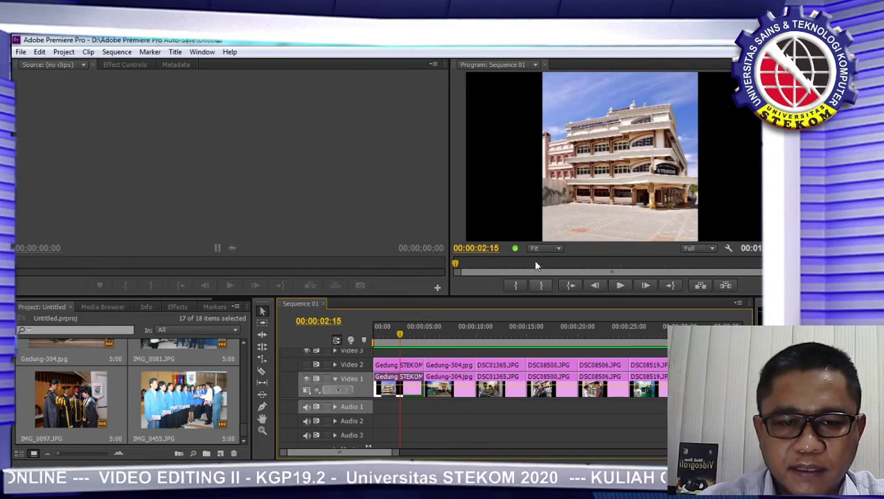
click(615, 210)
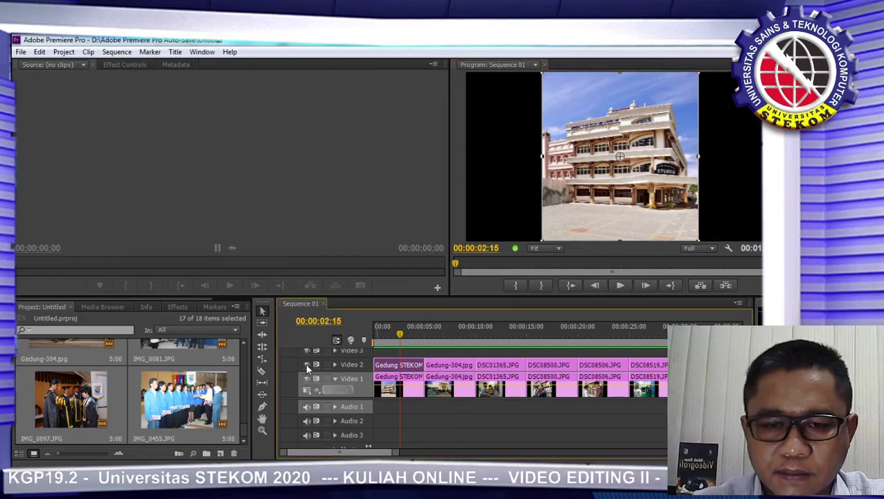
click(399, 386)
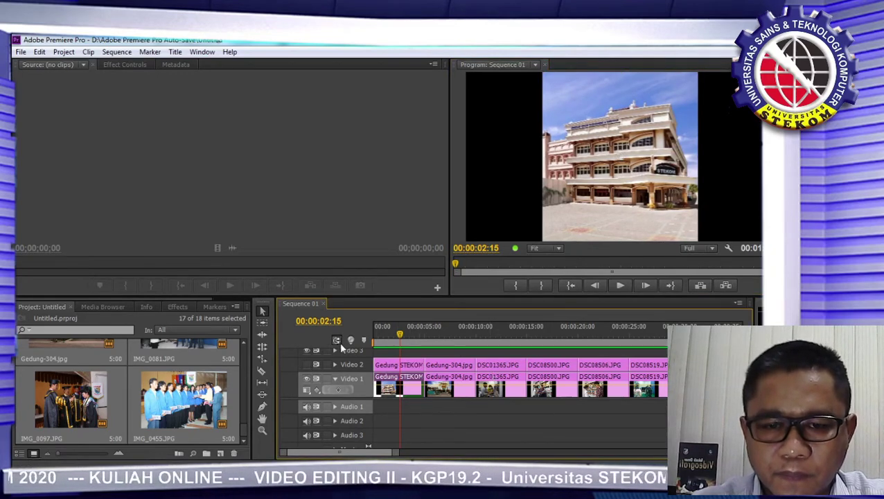
click(609, 215)
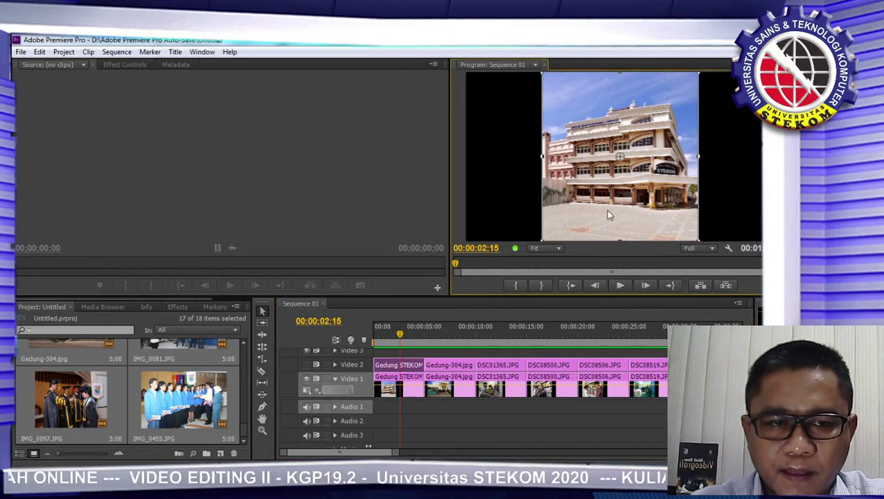
click(400, 381)
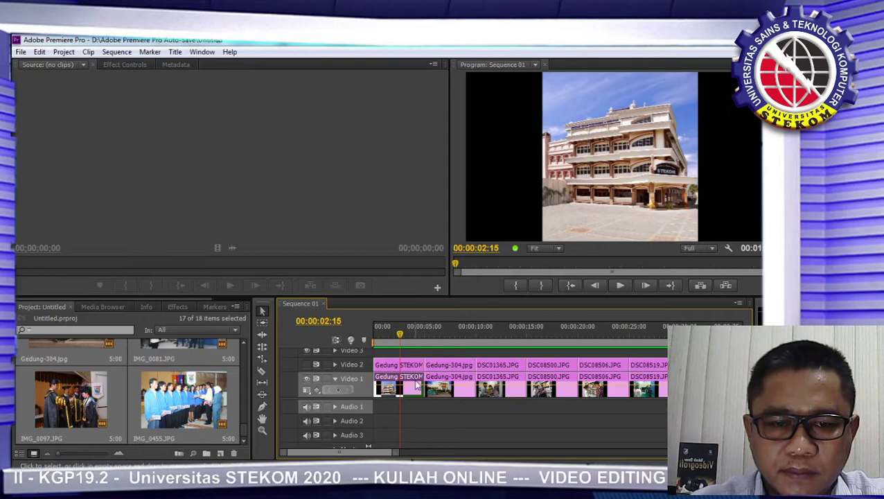
Load the first Video 1 clip into the Source monitor, toggle Video 1's visibility and retry selecting its picture in the program view
double_click(416, 382)
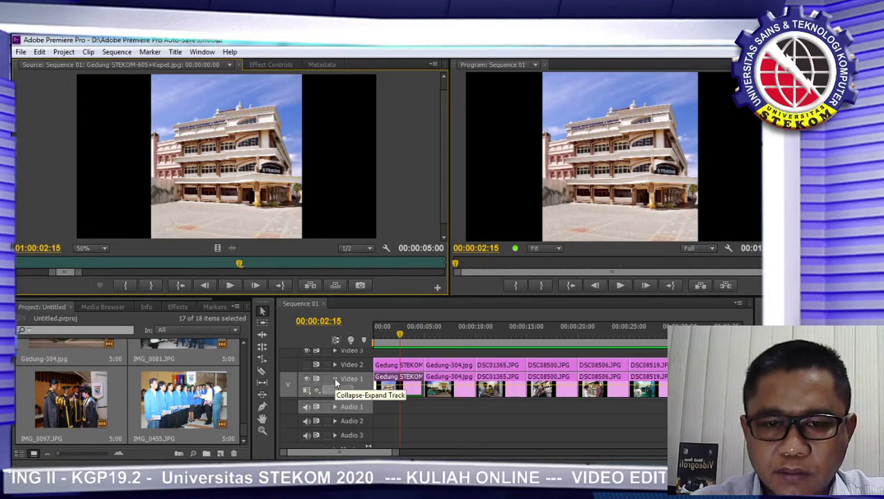
click(308, 379)
click(310, 379)
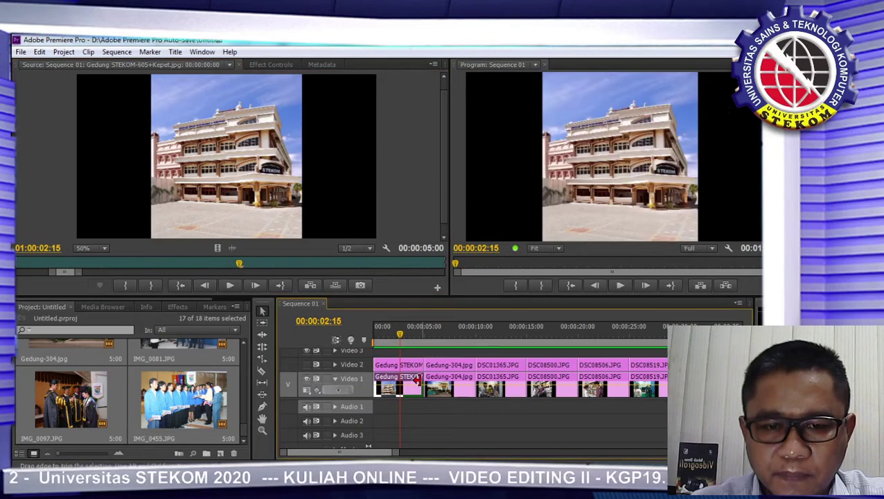
click(583, 190)
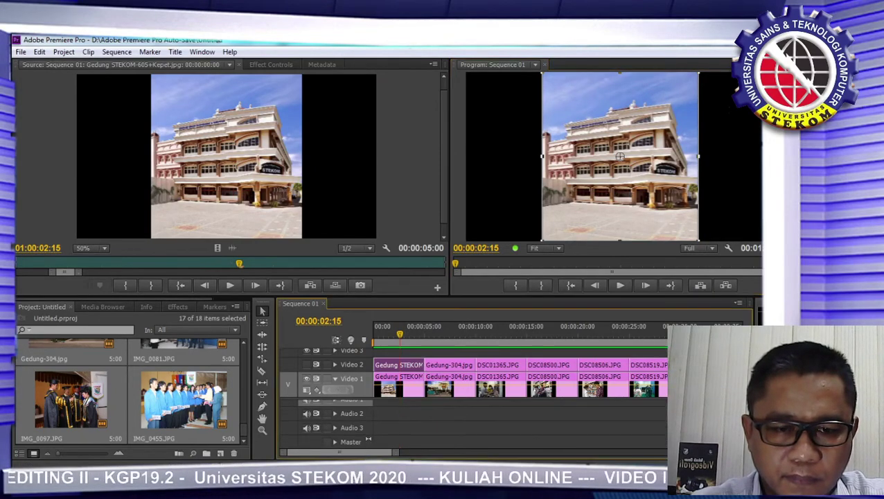
click(446, 388)
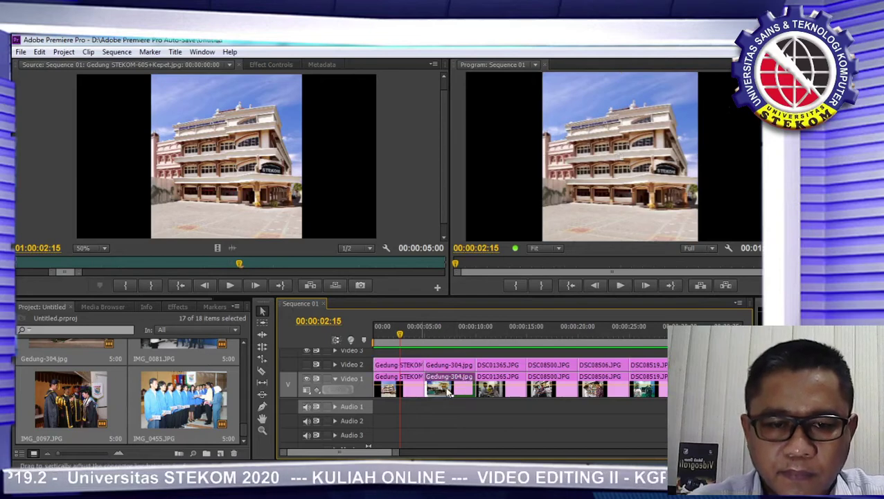
click(403, 363)
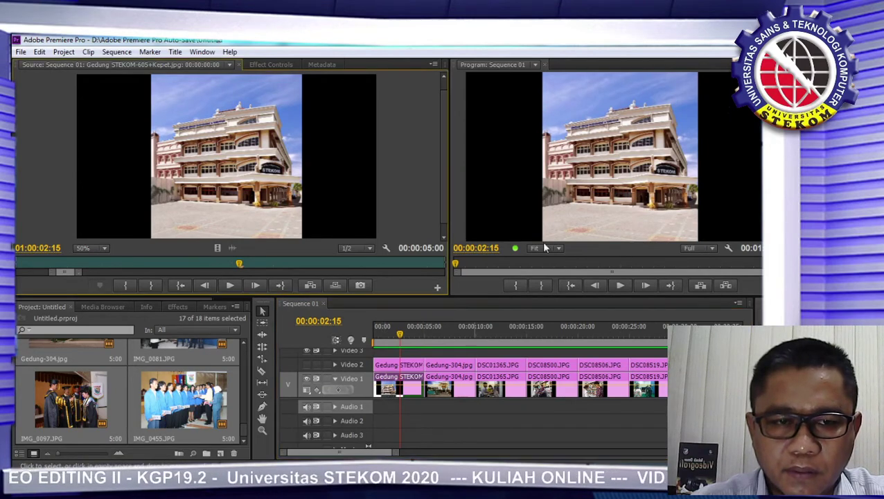
click(563, 227)
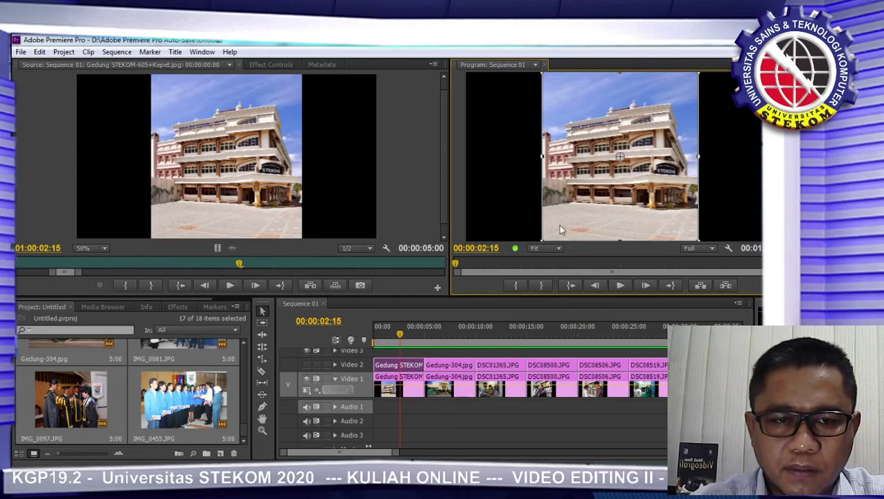
Enlarge the Video 1 Gedung STEKOM clip with the Motion effect, setting its scale to 192 and position to 354, 396
click(414, 363)
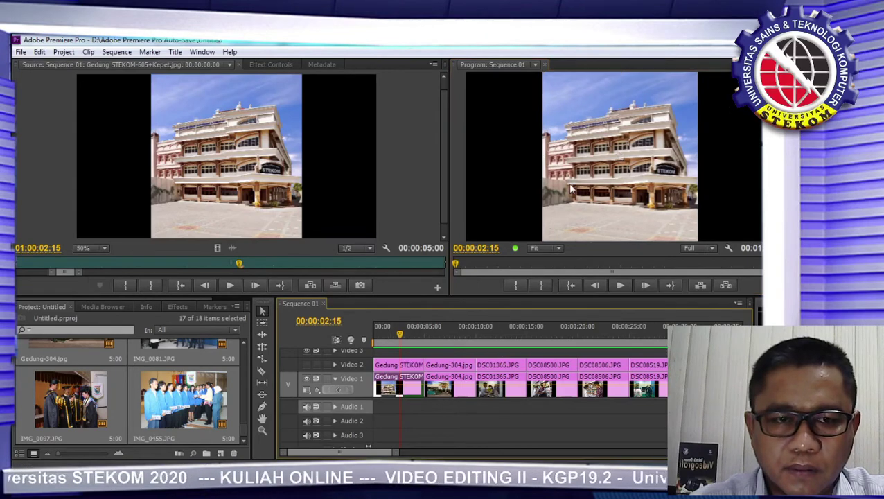
right_click(414, 388)
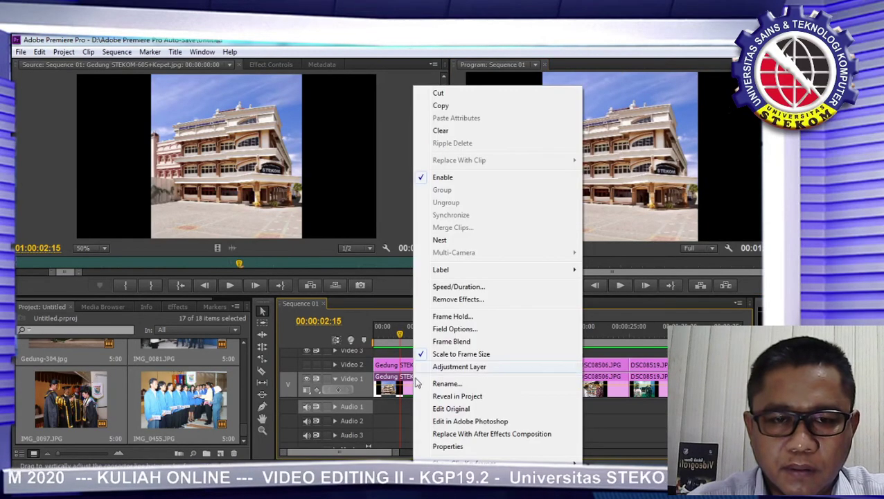
click(268, 63)
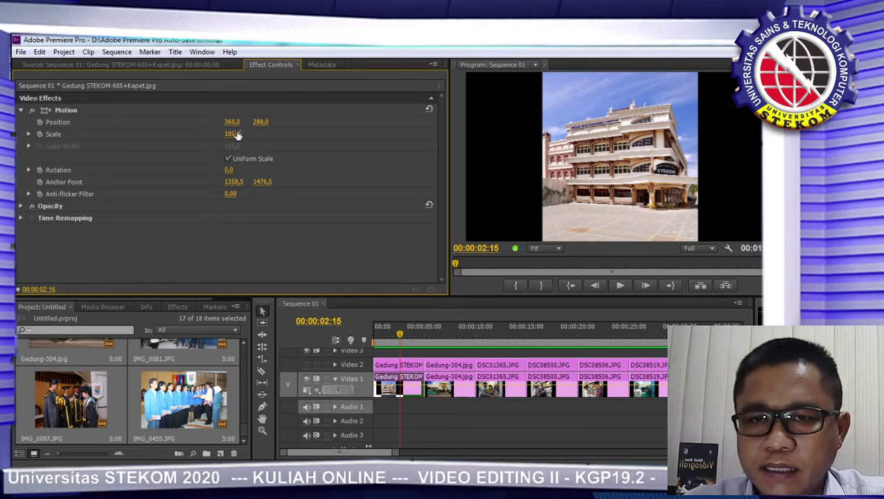
drag(232, 134, 301, 134)
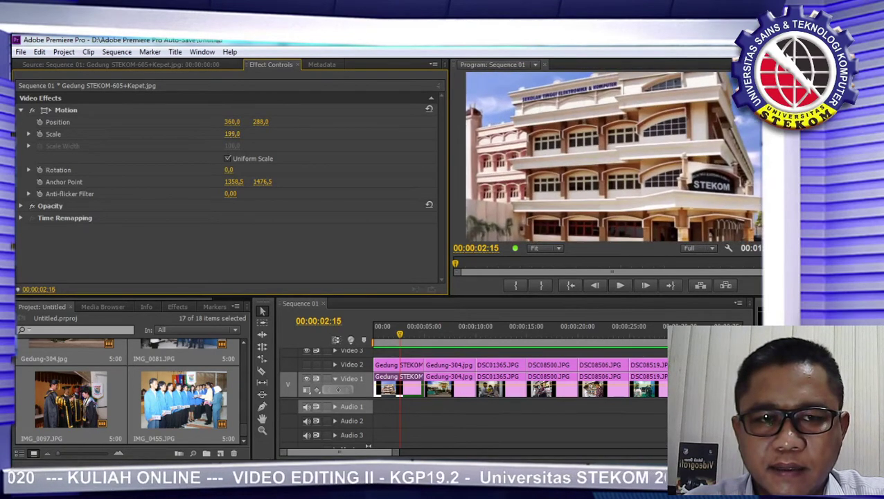
click(674, 147)
click(675, 153)
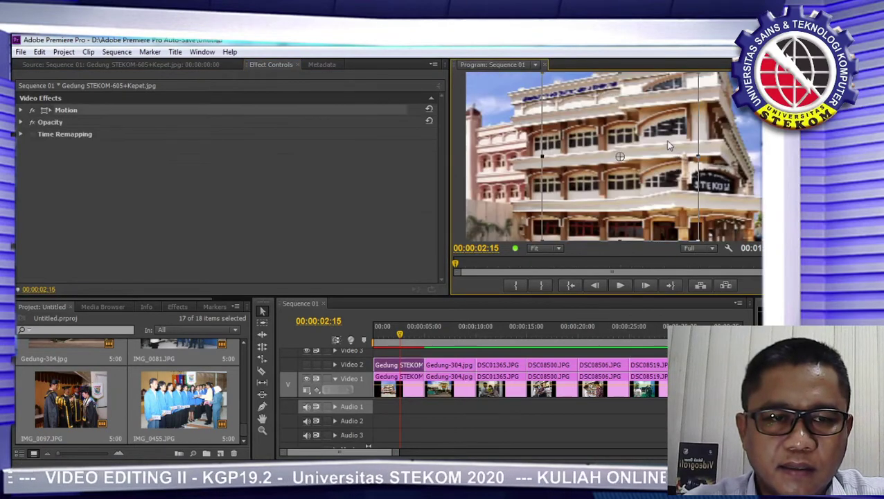
click(420, 387)
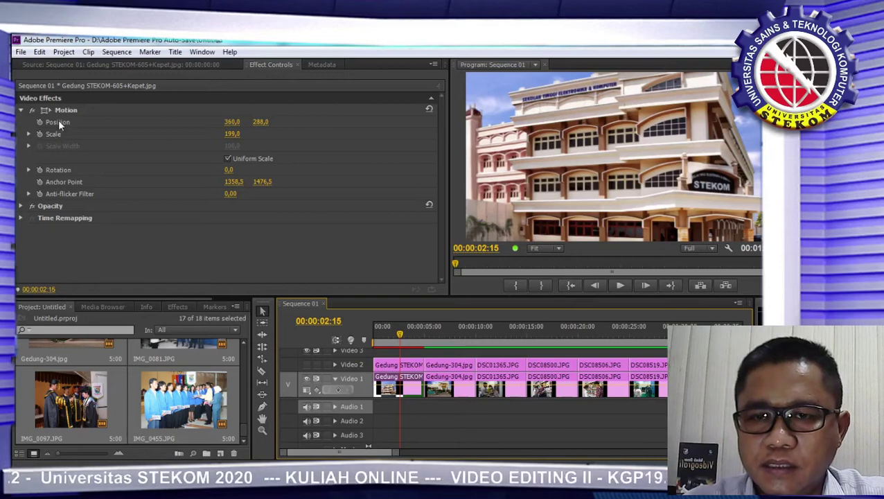
mouse_move(232, 122)
mouse_down()
mouse_move(275, 121)
mouse_move(212, 134)
mouse_move(229, 133)
mouse_up()
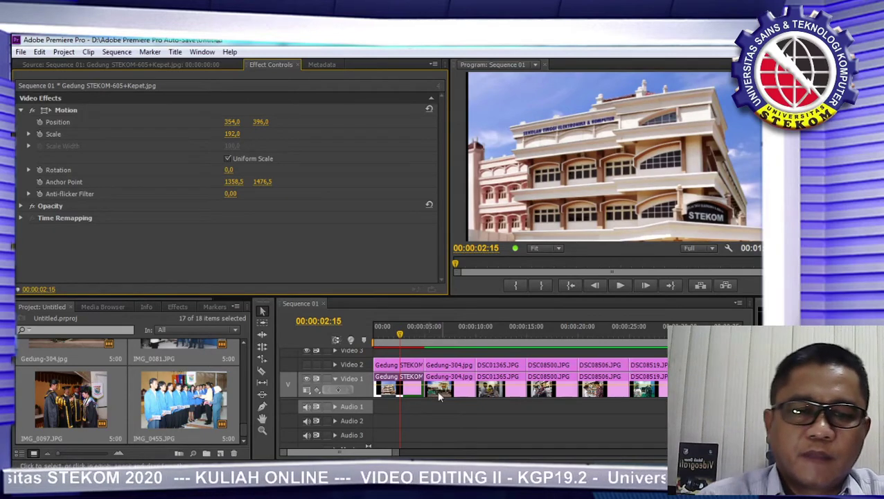
Move the playhead to 00:00:05:24 and set the first Video 1 Gedung STEKOM clip's scale to 226
click(436, 336)
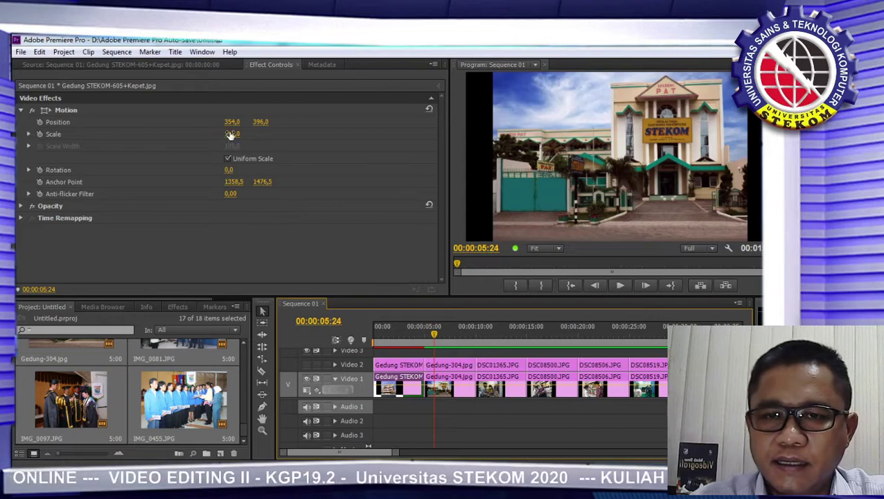
drag(231, 135, 255, 134)
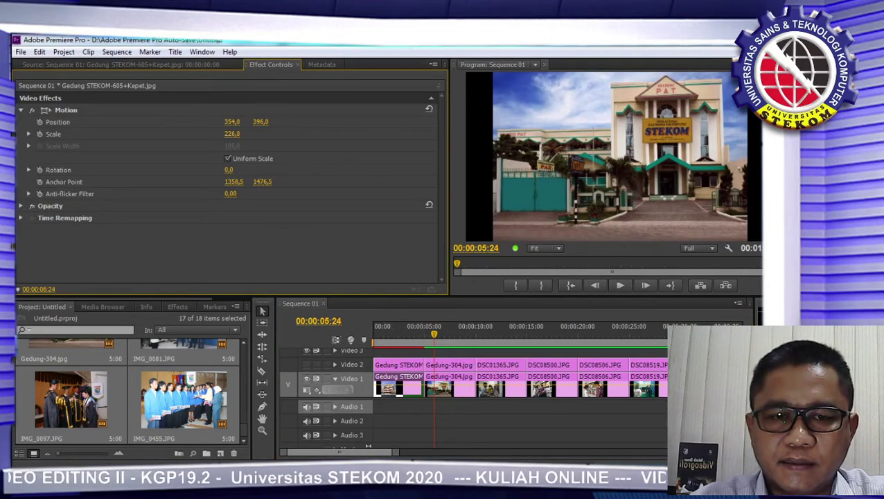
click(450, 412)
Set the Motion scale of the Video 1 Gedung-304.jpg clip to 119 and its vertical position to 337
click(454, 395)
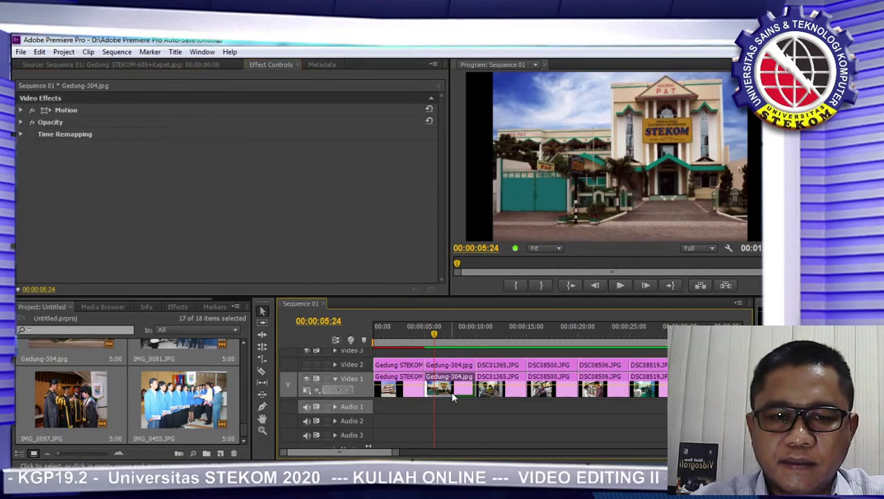
click(21, 109)
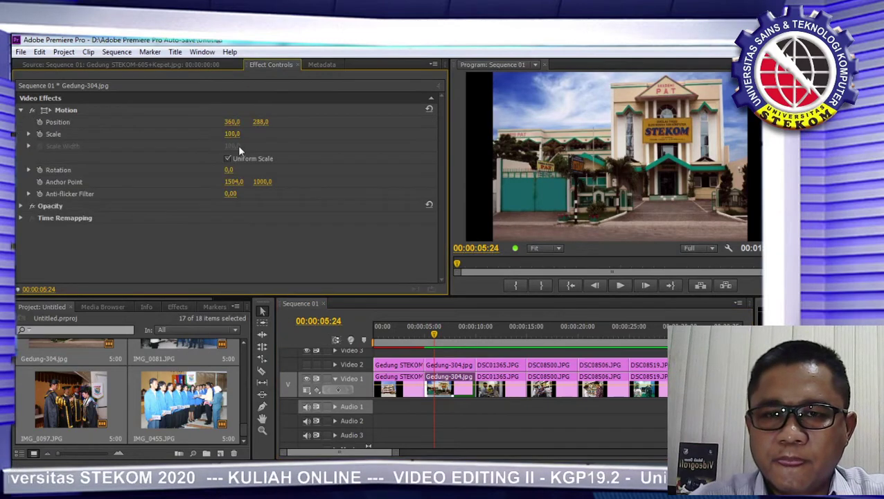
drag(232, 134, 236, 134)
click(500, 142)
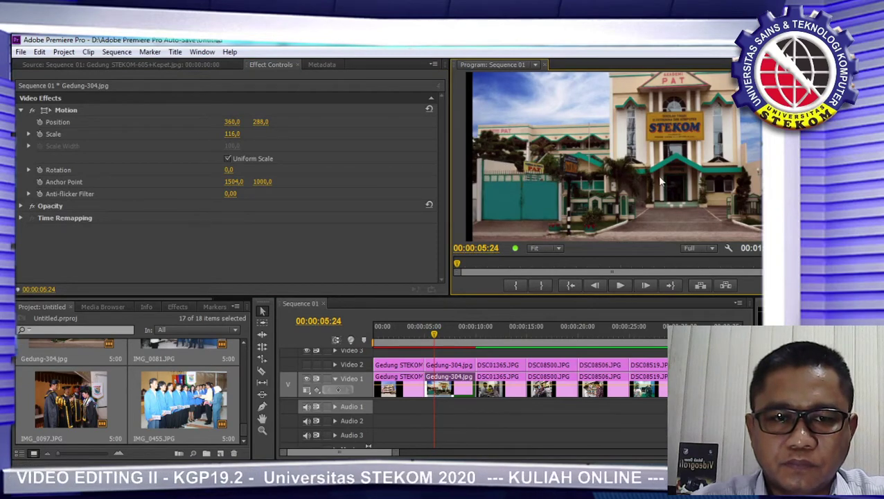
click(450, 365)
click(450, 383)
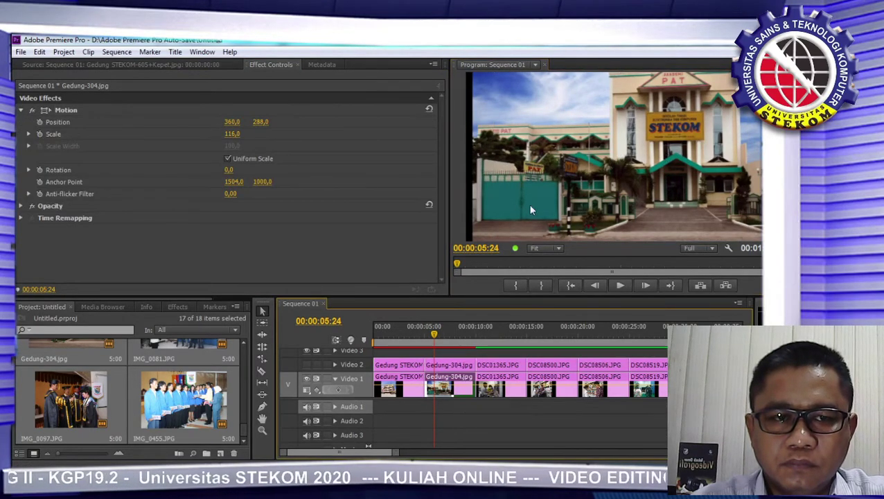
click(262, 127)
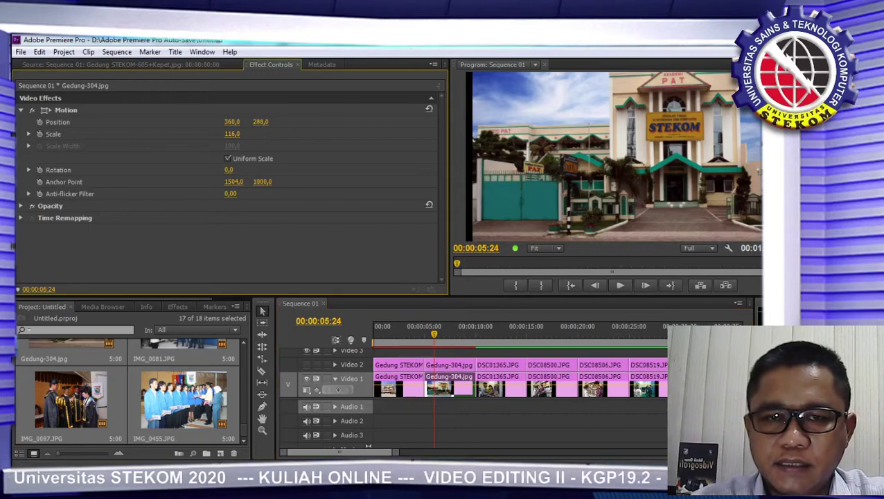
drag(262, 122, 302, 174)
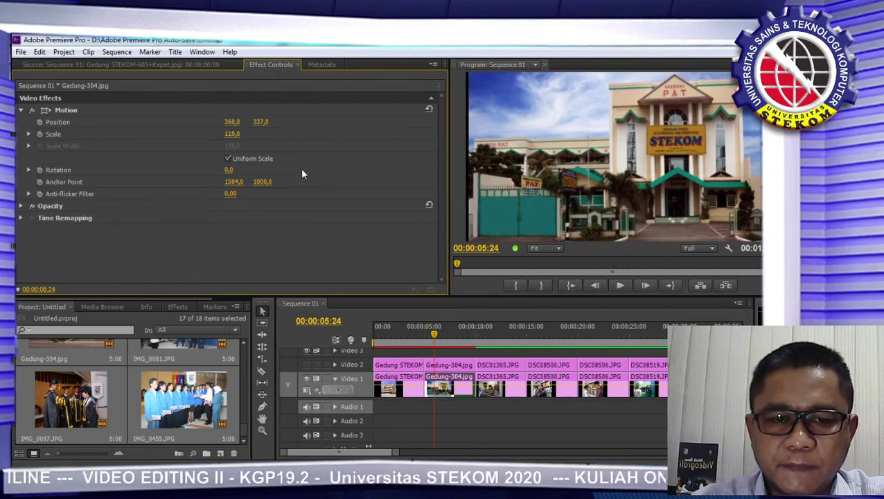
With the playhead at 00:00:12:07, set the Video 1 DSC01365.JPG clip's scale to 127 and vertical position to 331
click(506, 392)
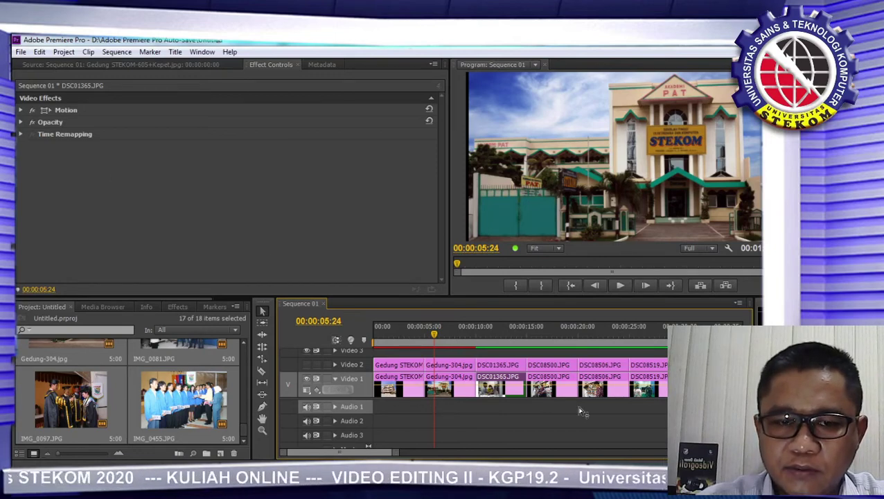
drag(434, 335, 500, 343)
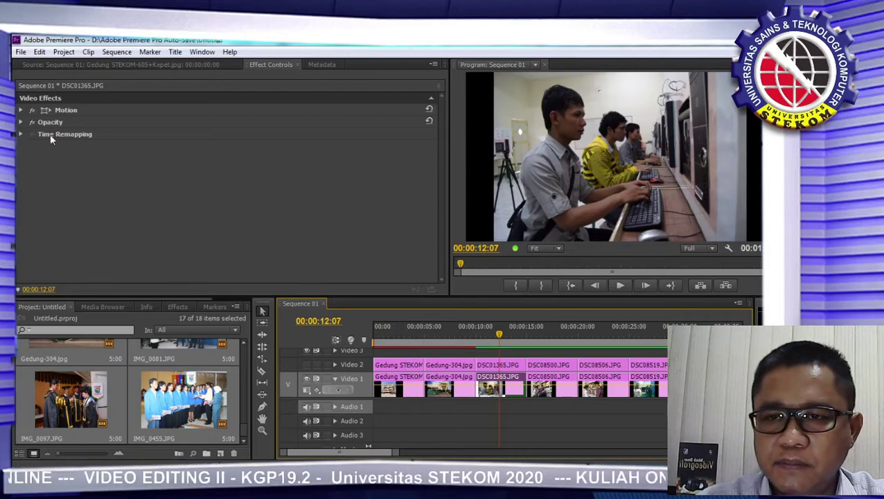
click(21, 111)
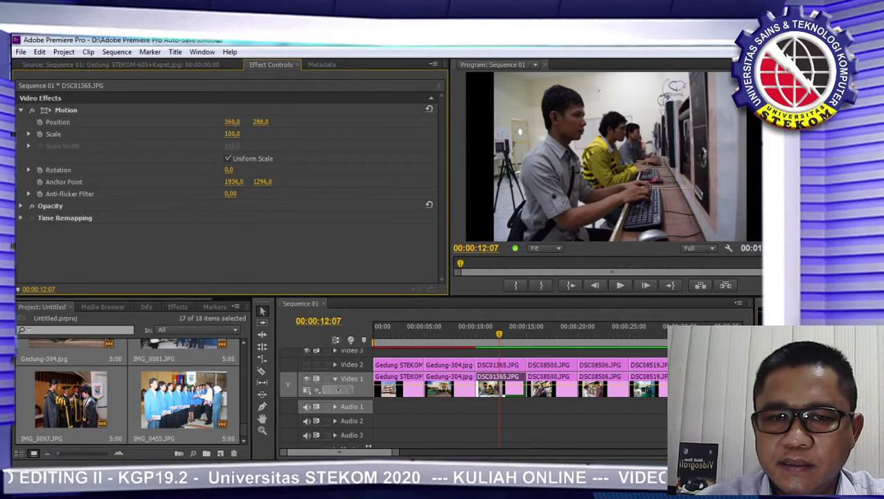
drag(231, 133, 345, 159)
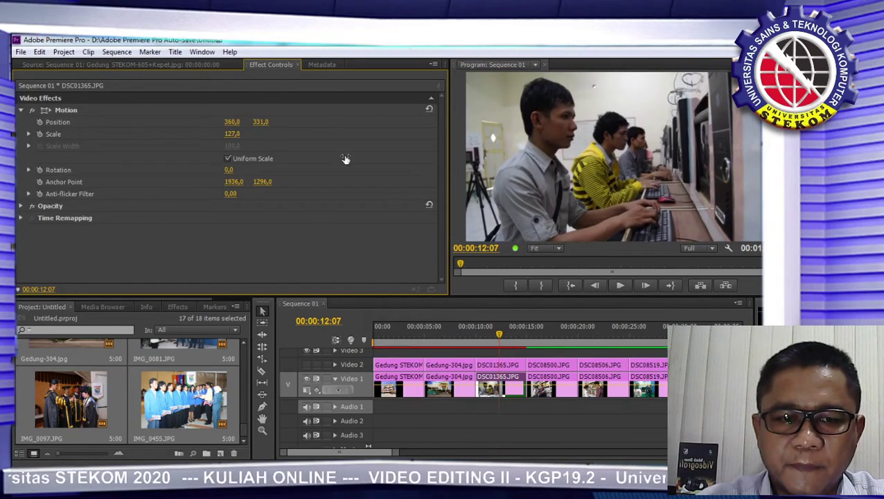
With the playhead at 00:00:17:00, set the Video 1 DSC08500.JPG clip's scale to 139 and vertical position to 242
click(545, 393)
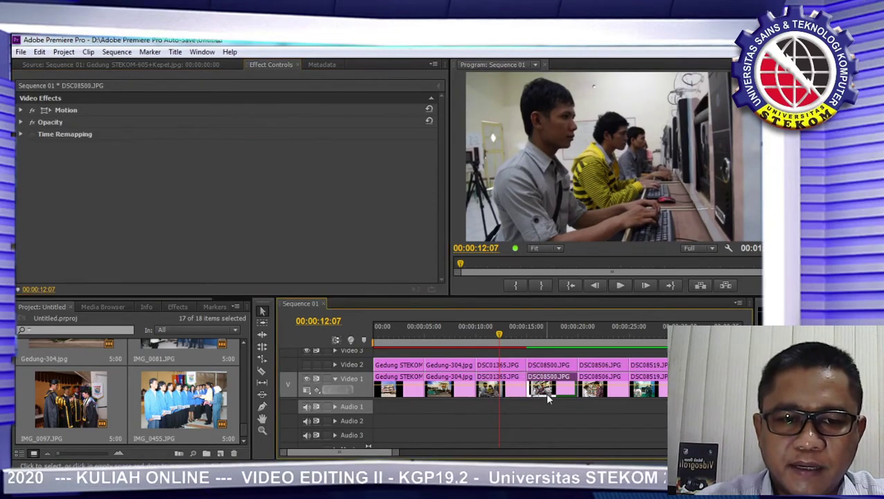
drag(529, 338, 546, 337)
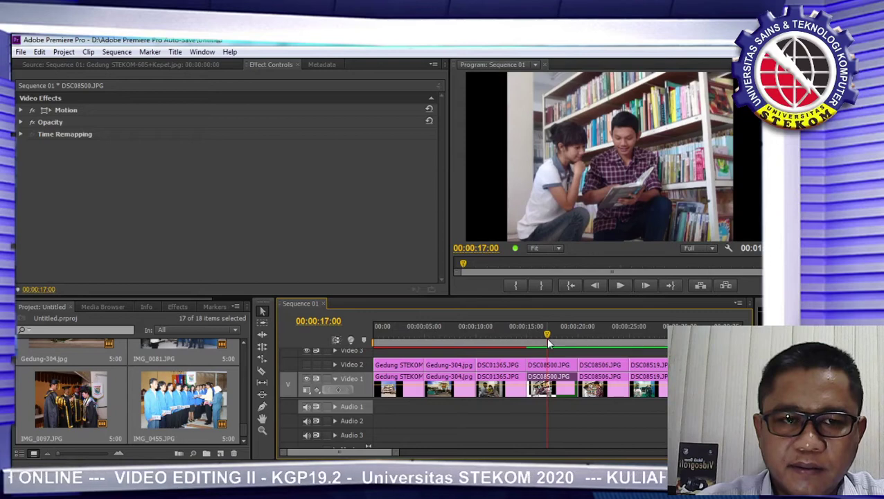
click(21, 111)
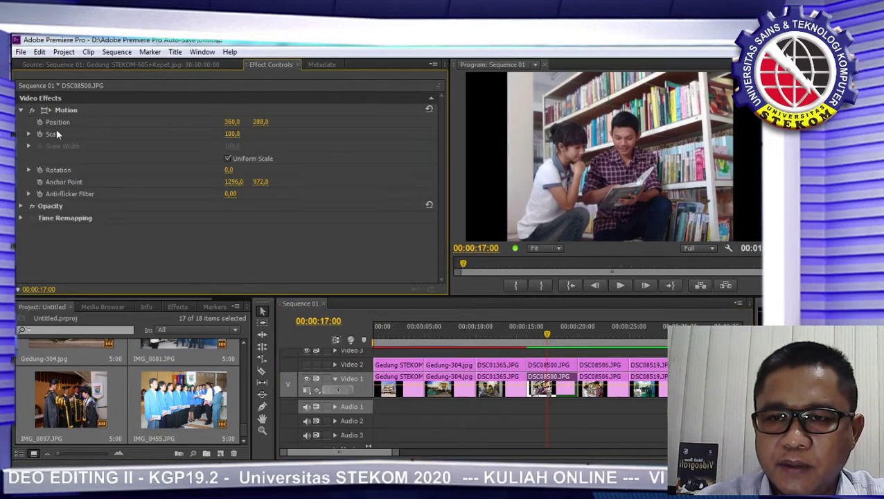
drag(233, 138, 261, 138)
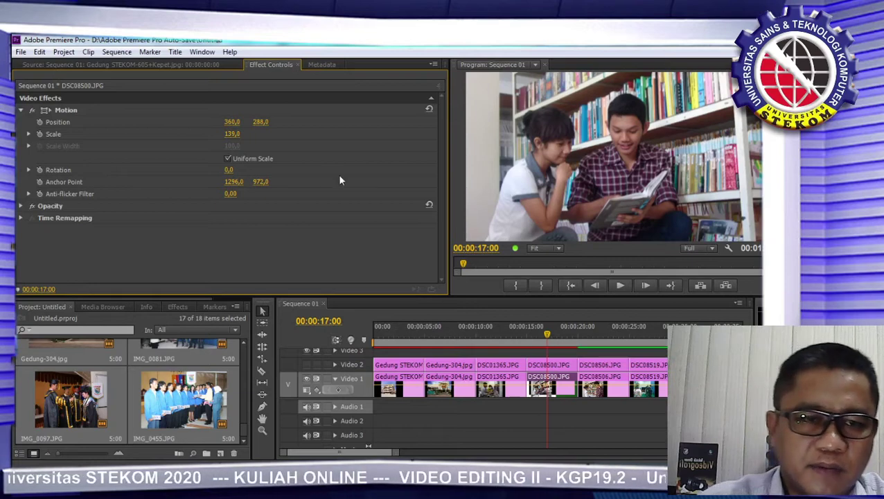
mouse_move(254, 123)
mouse_down()
mouse_move(263, 122)
mouse_move(237, 122)
mouse_up()
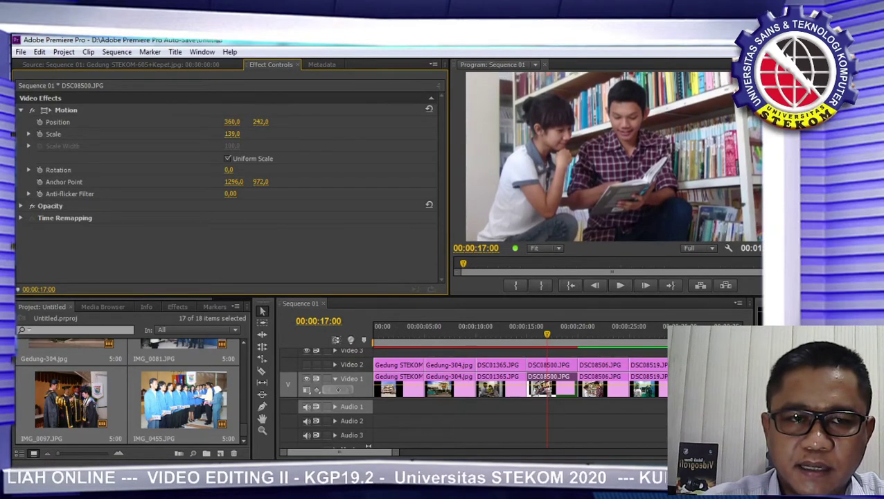
With the playhead at 00:00:22:02, set the Video 1 DSC08506.JPG clip's scale to 146 and vertical position to 348
click(600, 390)
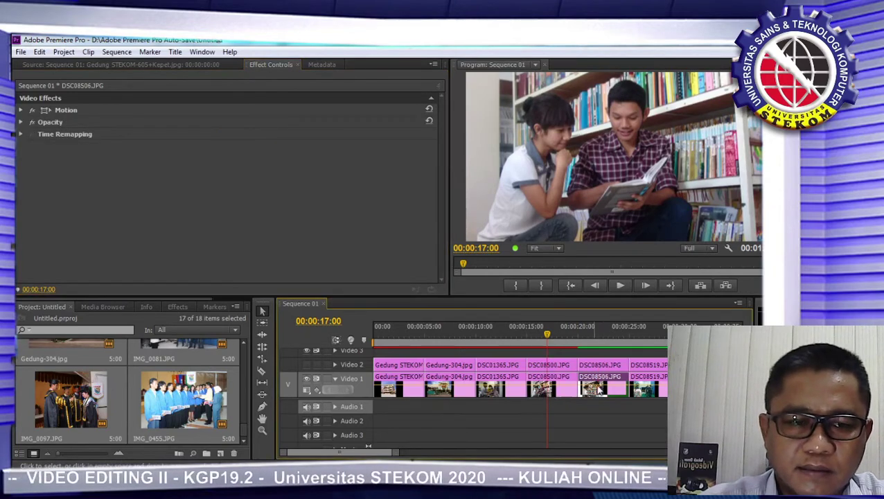
click(20, 110)
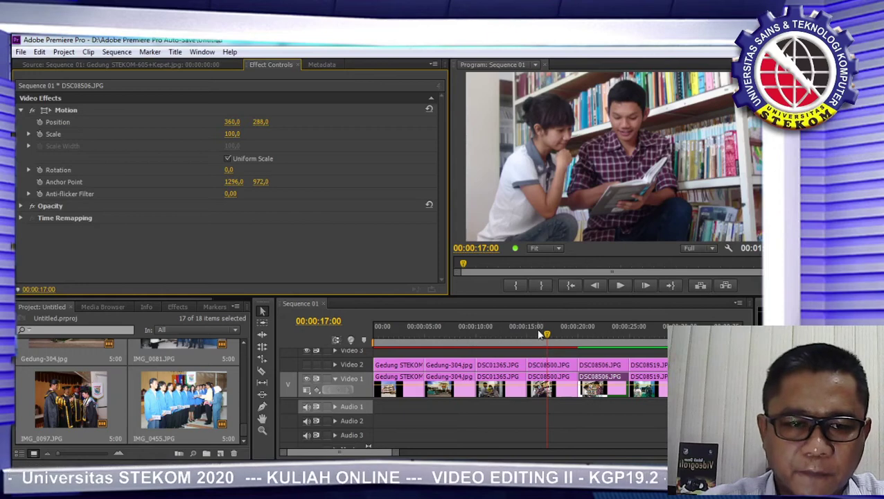
drag(539, 335, 587, 336)
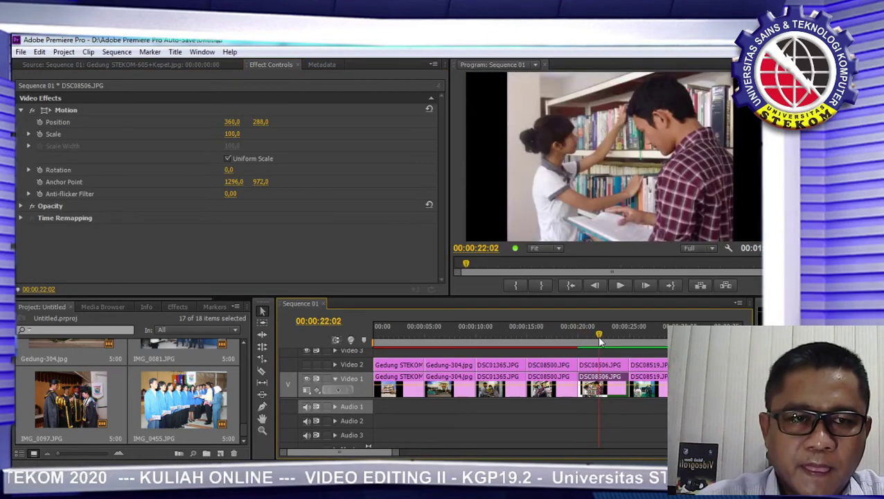
mouse_move(230, 133)
mouse_down()
mouse_move(280, 121)
mouse_move(253, 121)
mouse_move(233, 136)
mouse_up()
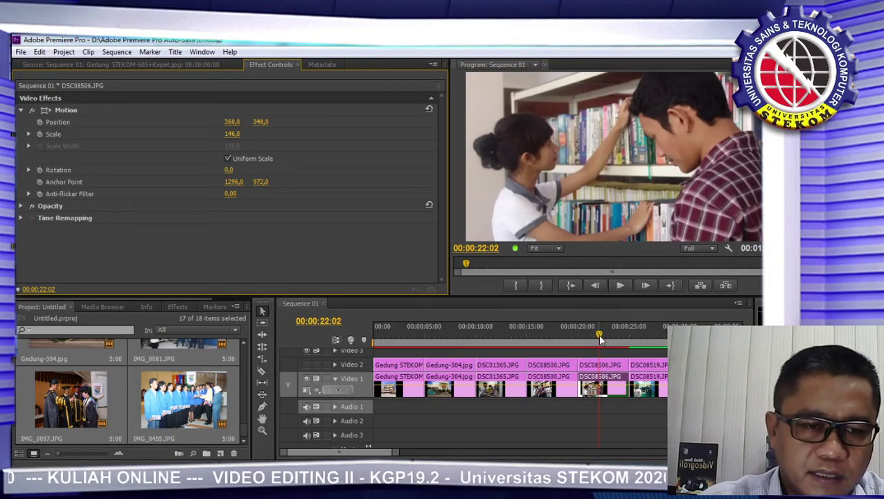
Return the playhead to 00:00:22:08 and set the Video 1 DSC08506.JPG clip's scale to 137
drag(601, 339, 649, 345)
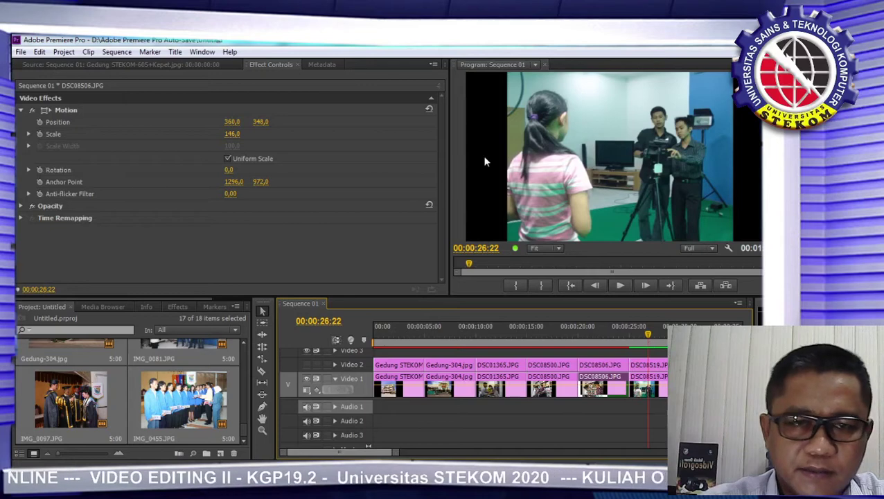
click(235, 134)
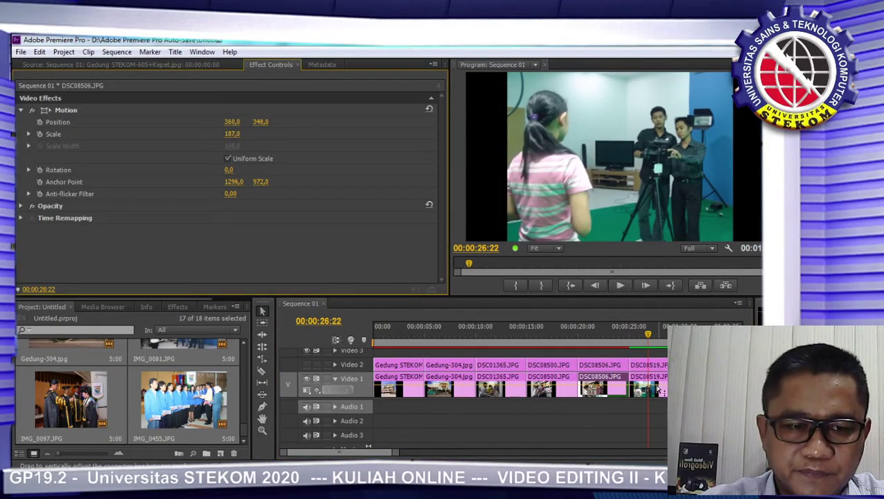
click(619, 387)
drag(645, 342, 612, 341)
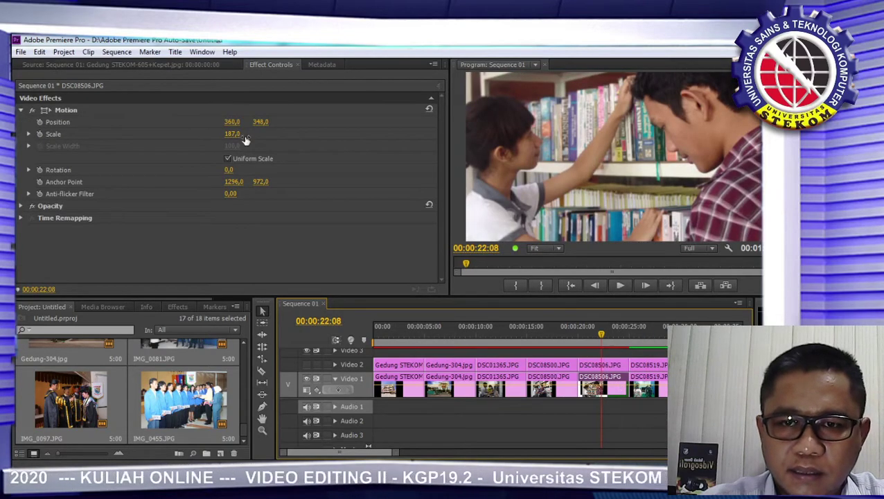
drag(245, 140, 210, 140)
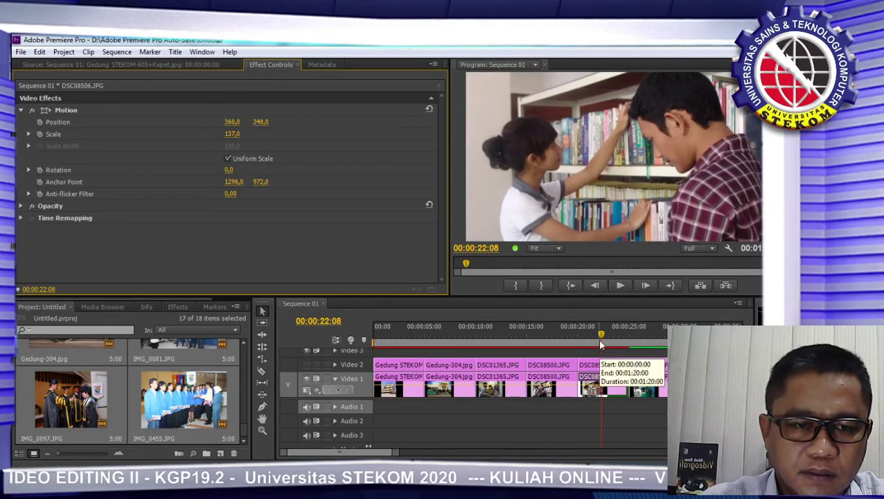
With the playhead at 00:00:26:21, set the Video 1 DSC08519.JPG clip's scale to 138 and vertical position to 307
drag(597, 340, 647, 341)
click(654, 380)
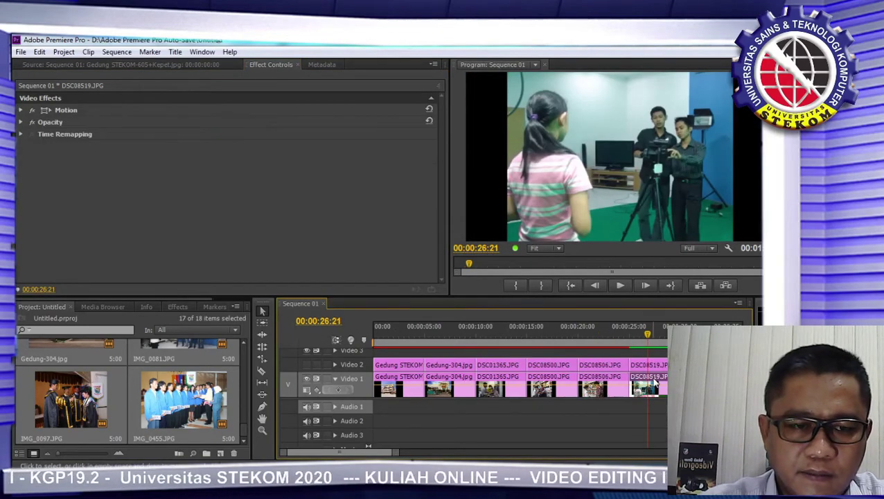
click(21, 111)
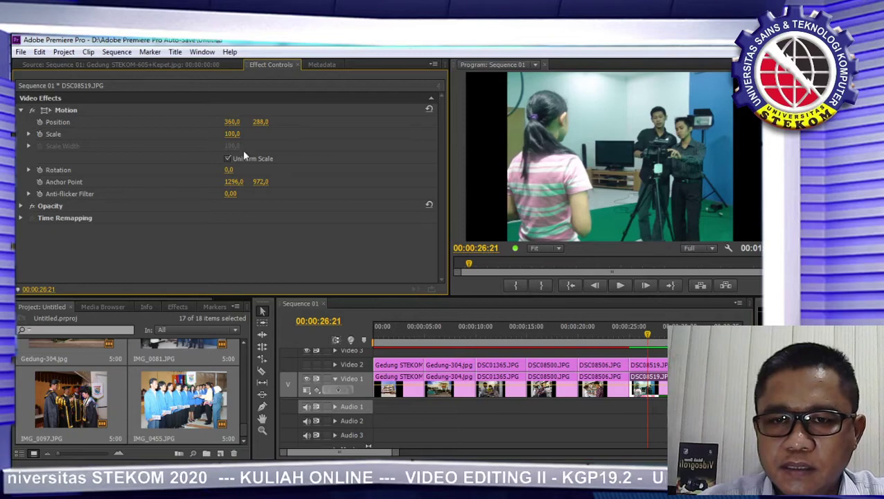
drag(232, 133, 270, 120)
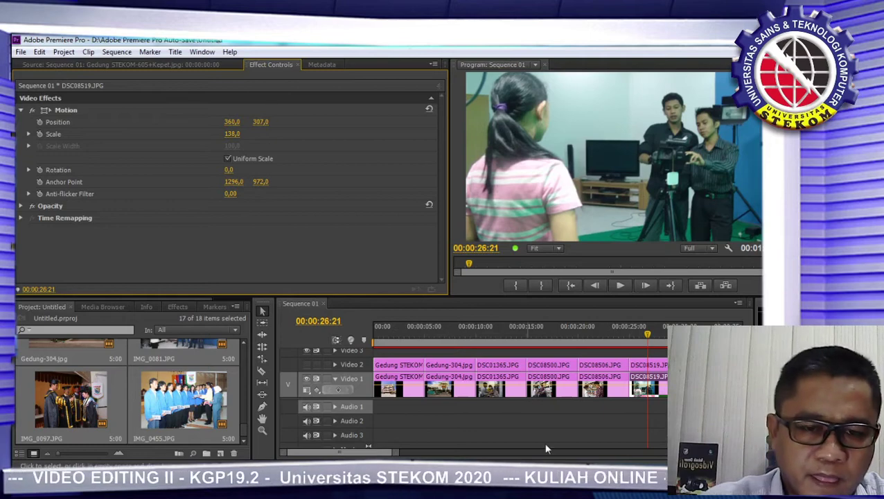
With the playhead at 00:00:31:15, set the Video 1 DSC08524.JPG clip's scale to 138 and vertical position to 365
drag(362, 453, 383, 454)
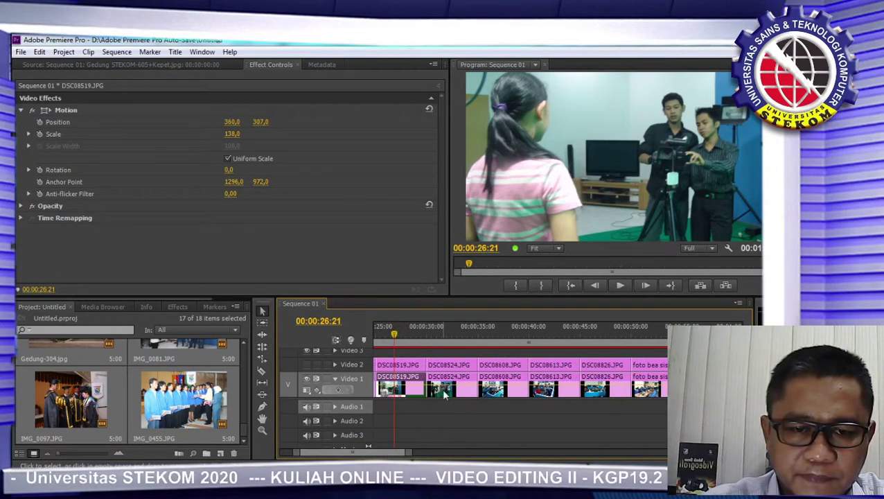
click(445, 390)
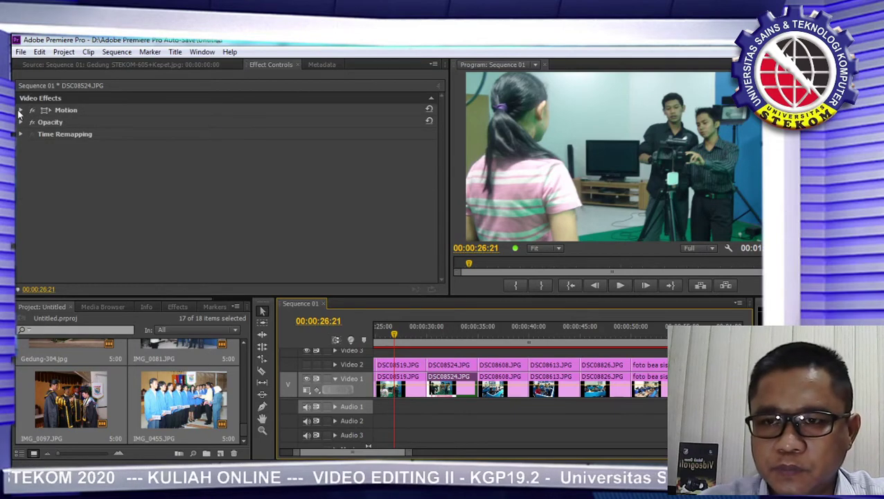
drag(395, 337, 437, 345)
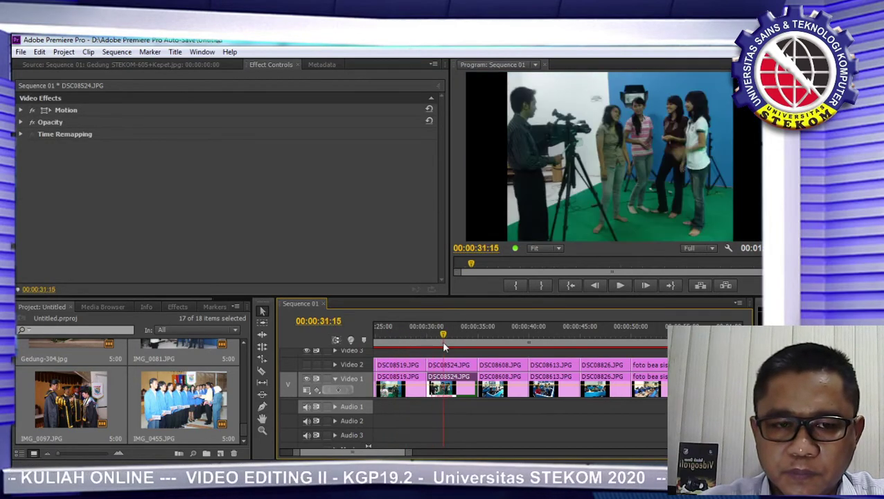
click(21, 110)
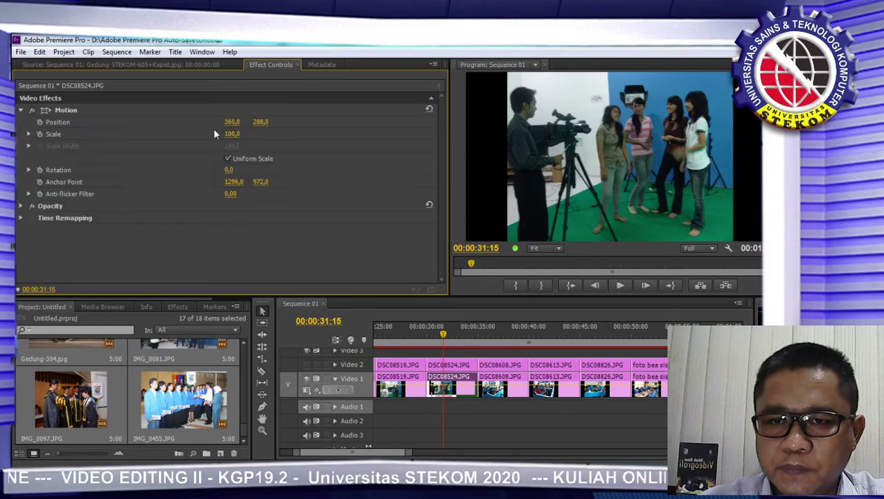
mouse_move(232, 137)
mouse_down()
mouse_move(266, 137)
mouse_move(270, 122)
mouse_move(223, 137)
mouse_up()
Move the playhead to 00:00:36:07 and set the Video 1 DSC08608.JPG clip's scale to 142
drag(443, 336, 480, 338)
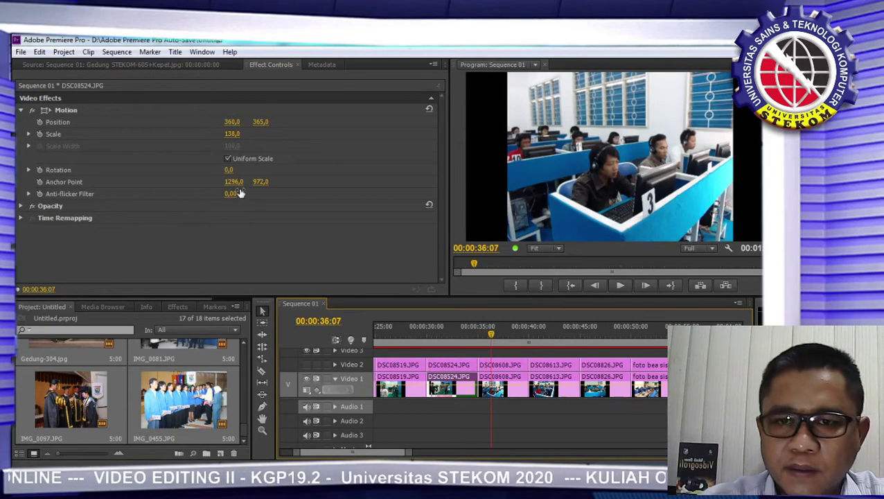
drag(232, 135, 248, 135)
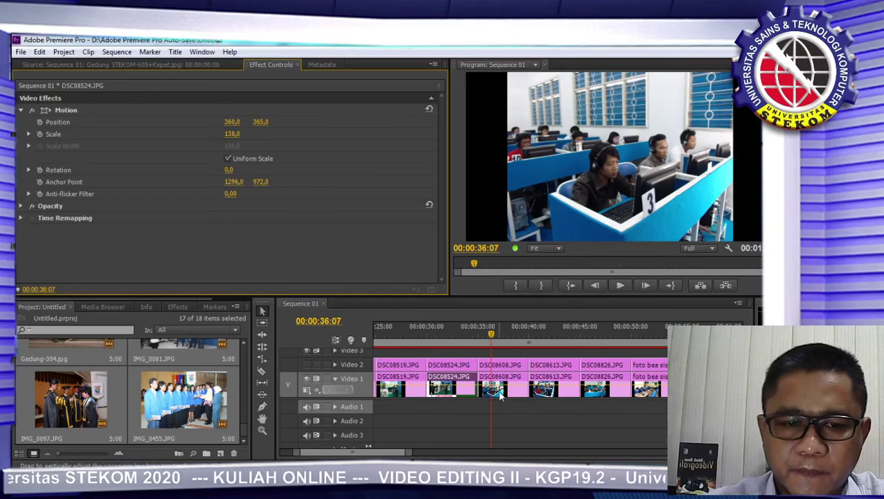
click(501, 393)
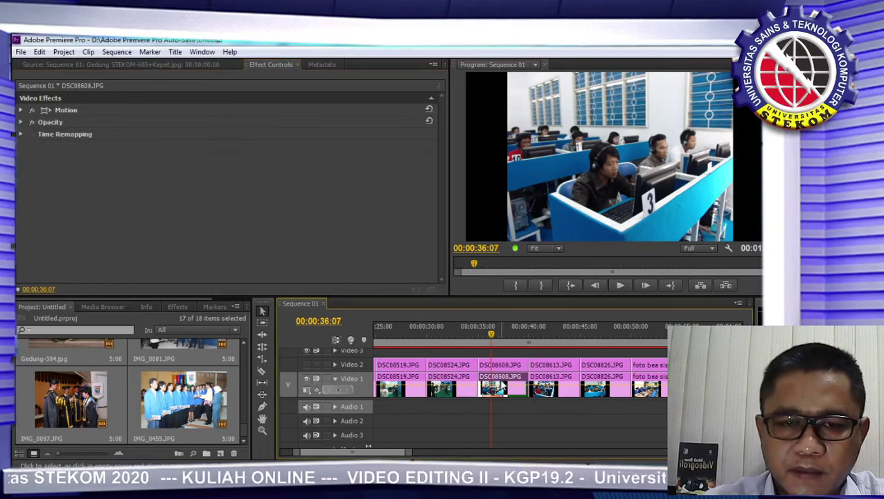
click(22, 111)
drag(233, 133, 248, 134)
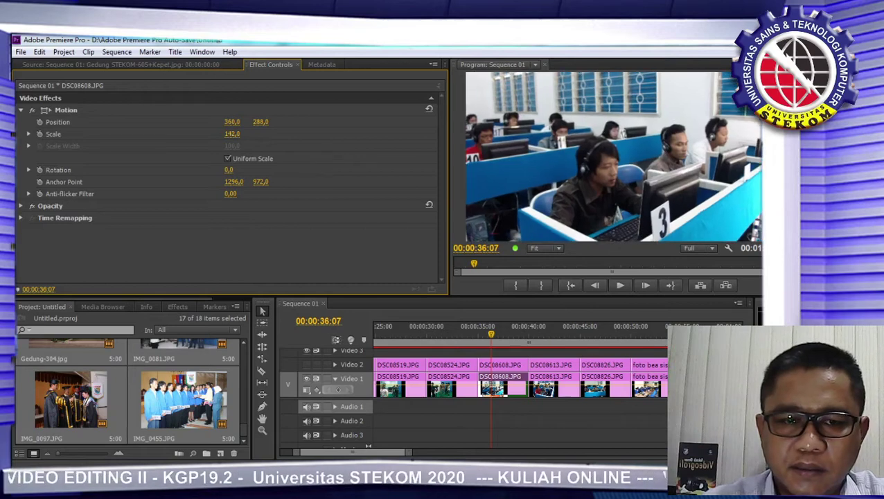
Move the playhead to 00:00:41:16 and set the Video 1 DSC08613.JPG clip's scale to 133
click(552, 388)
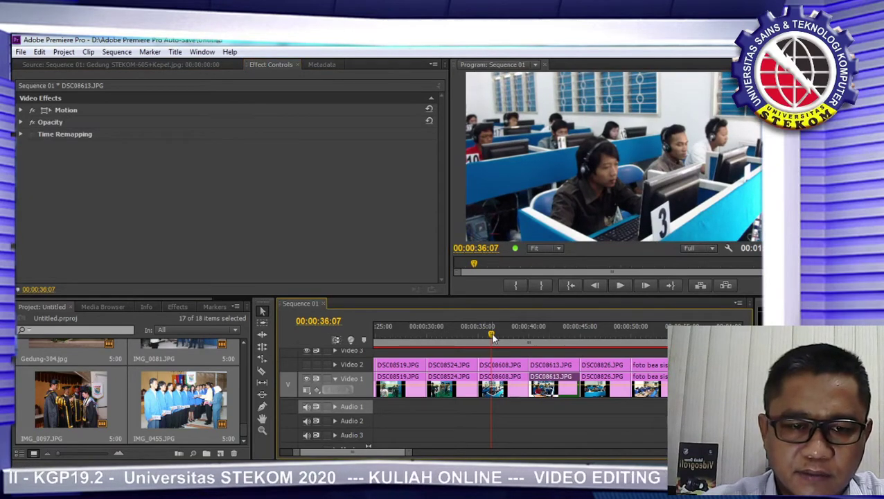
drag(491, 336, 546, 337)
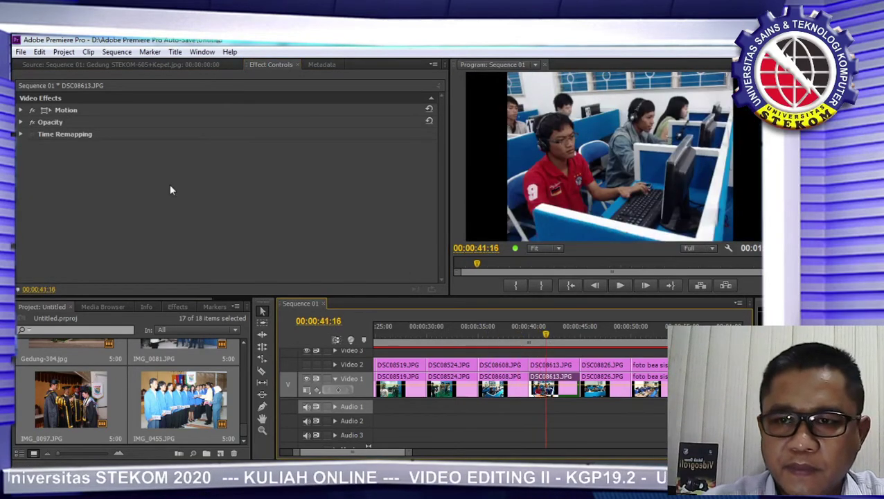
click(20, 110)
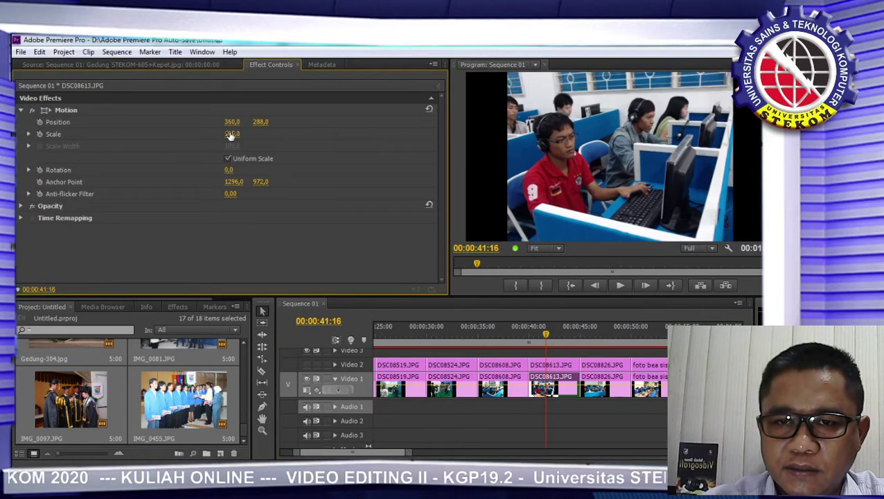
drag(231, 134, 254, 134)
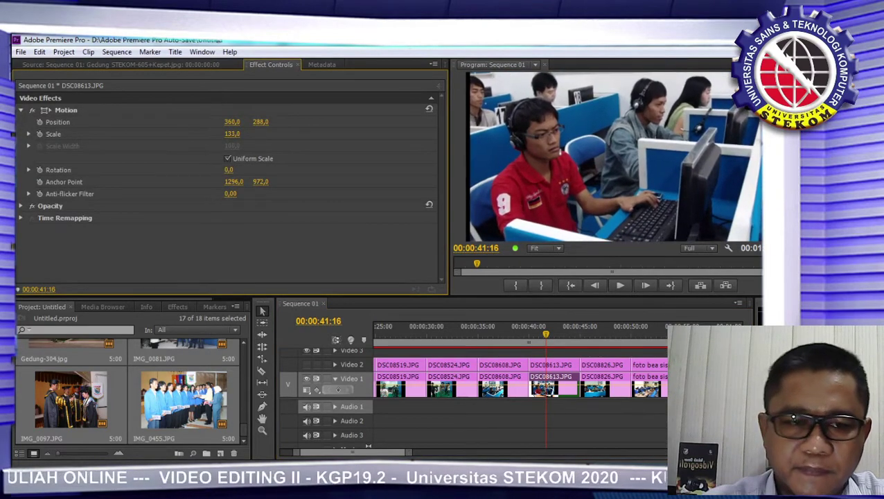
Move the playhead to 00:00:46:15 and set the Video 1 DSC08826.JPG clip's scale to 138
drag(551, 337, 596, 337)
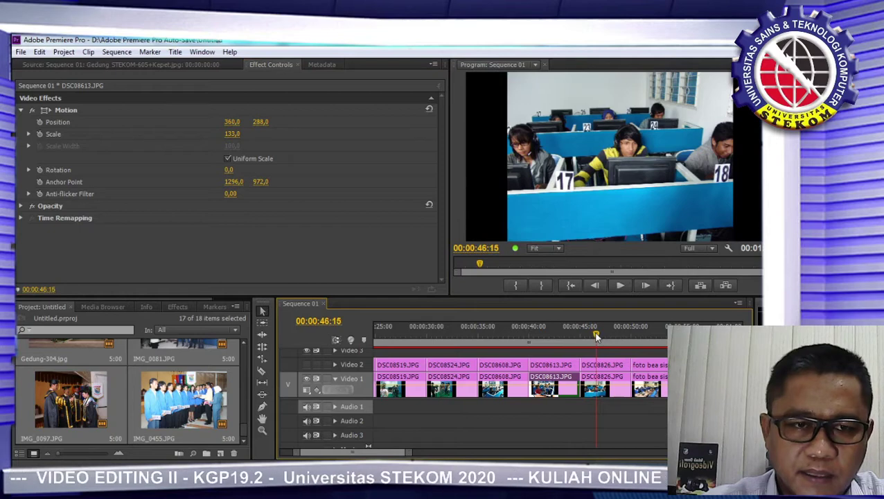
click(600, 383)
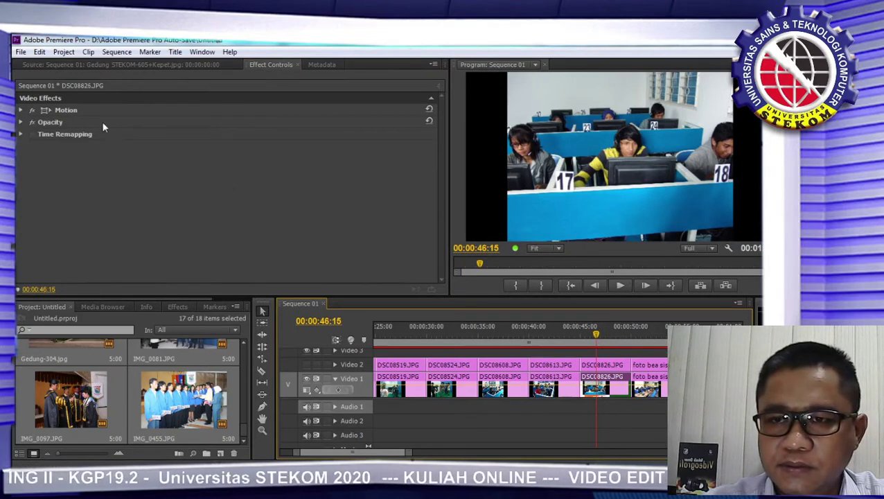
click(20, 111)
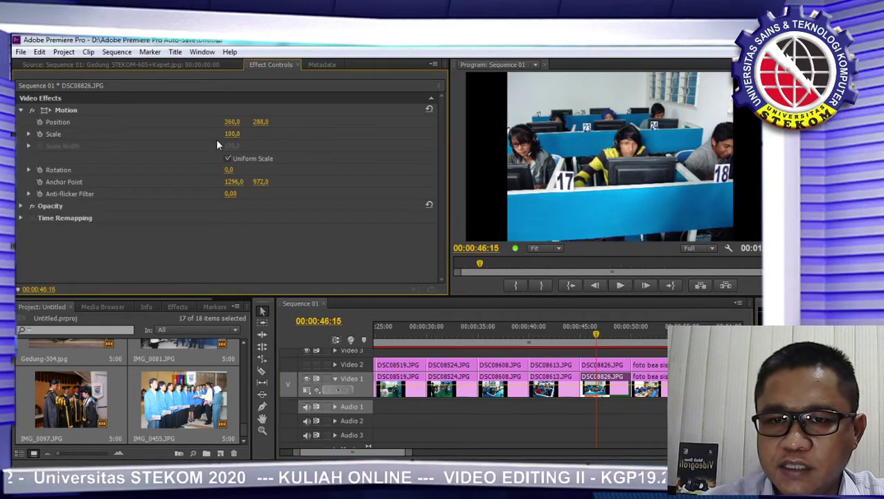
drag(233, 134, 273, 135)
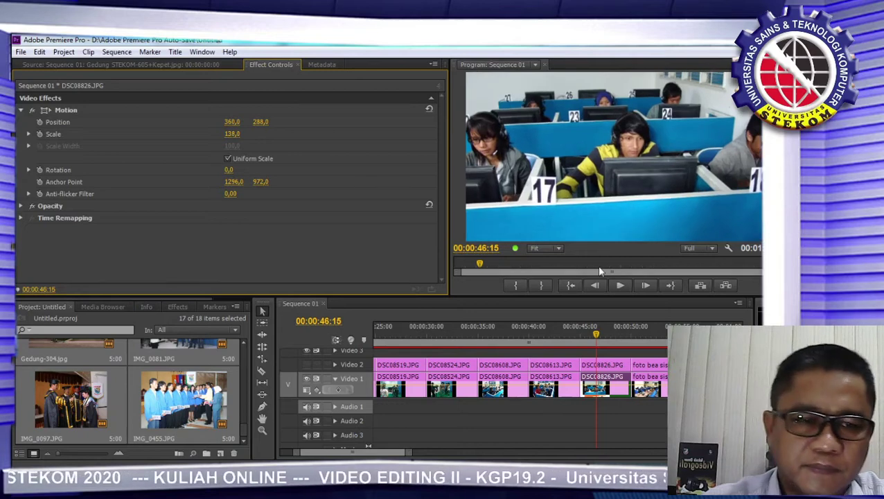
Move the playhead to 00:00:52:14 and set the Video 1 foto bea siswa.jpg clip's scale to 128
drag(388, 454, 401, 455)
click(443, 385)
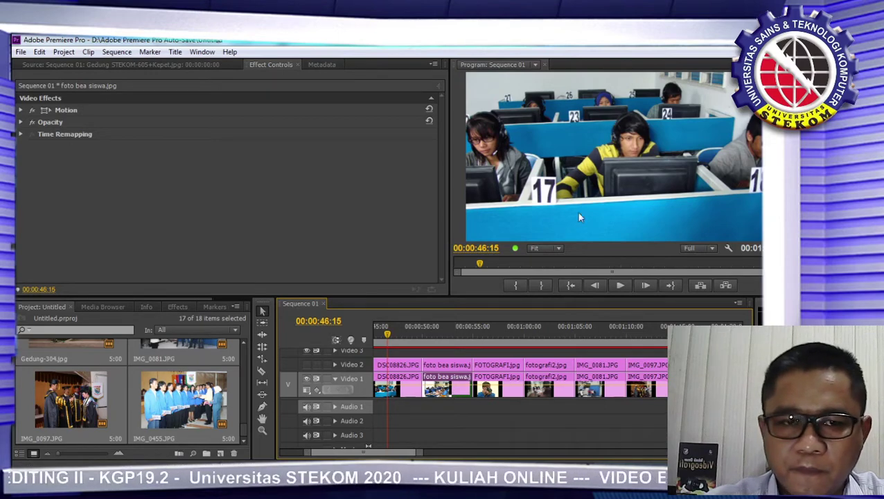
drag(390, 337, 448, 336)
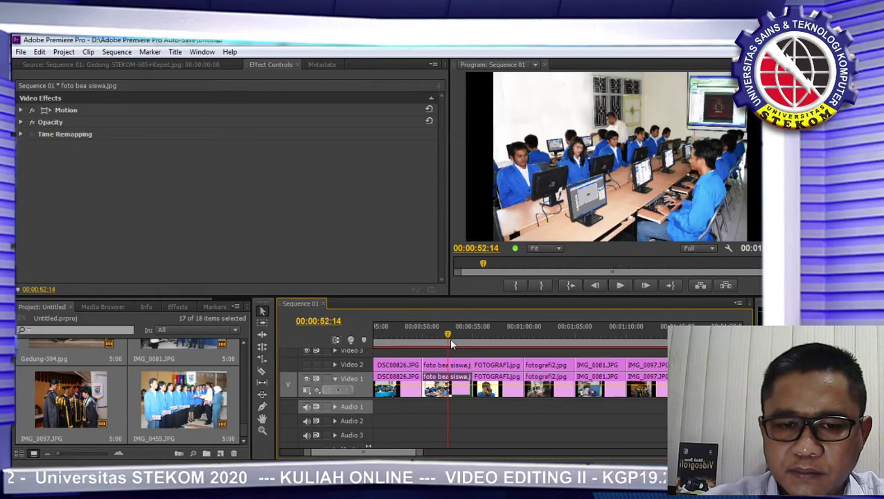
click(21, 110)
drag(246, 139, 265, 139)
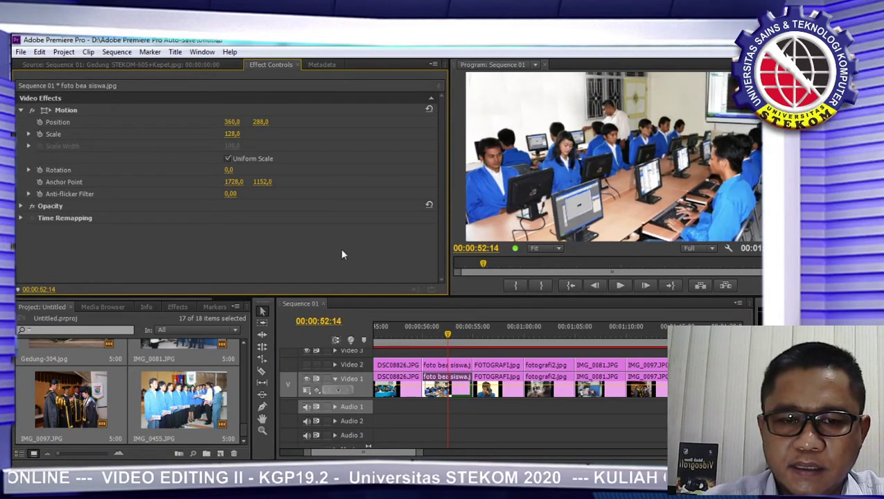
With the playhead at 00:00:56:17, set the Video 1 FOTOGRAFI.jpg clip's scale to 158 and vertical position to 314
drag(448, 335, 489, 335)
click(490, 388)
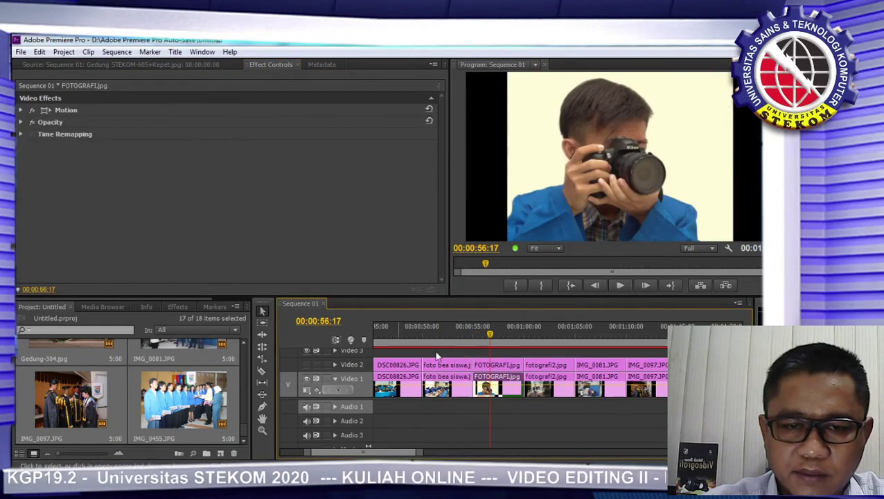
click(26, 120)
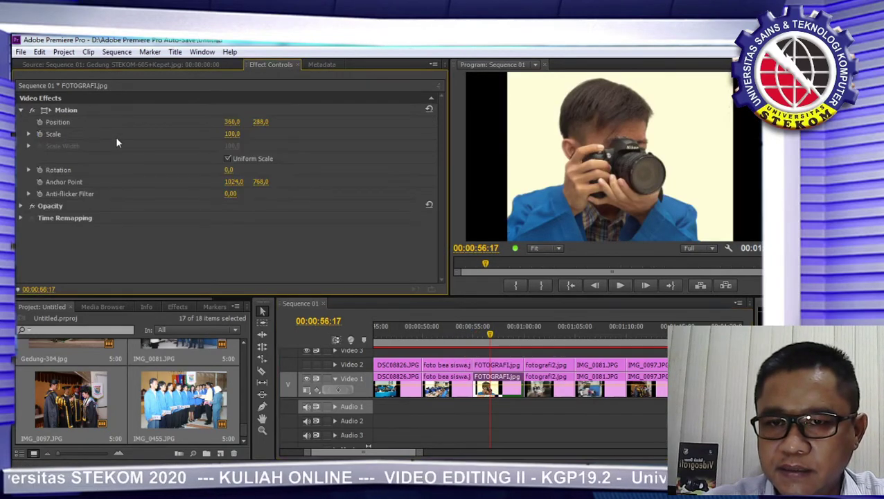
drag(234, 136, 325, 120)
drag(261, 122, 222, 122)
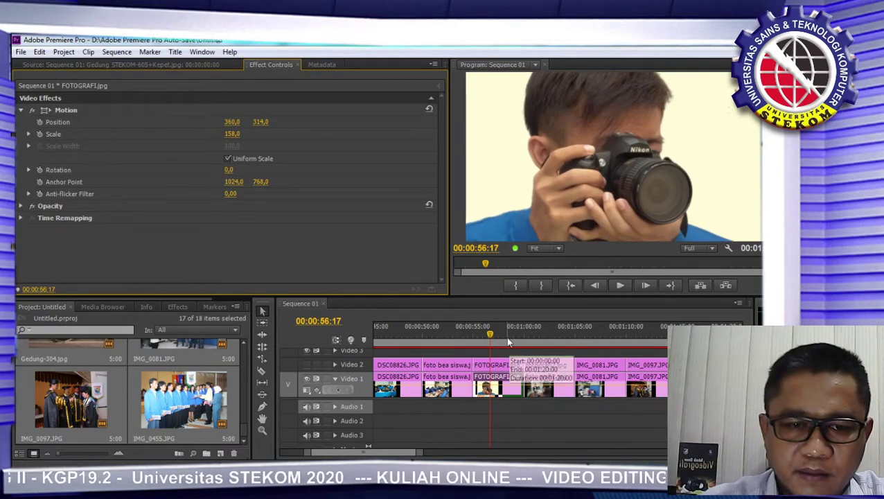
click(552, 336)
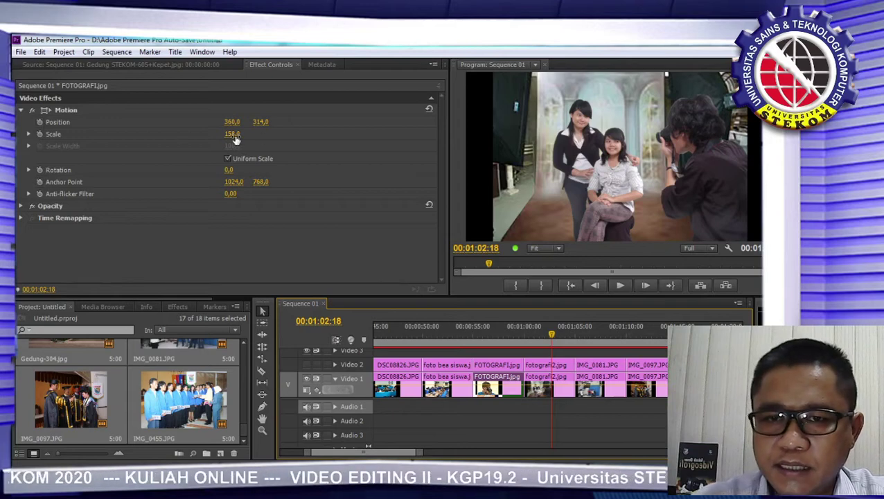
drag(234, 136, 278, 135)
key(ctrl+z)
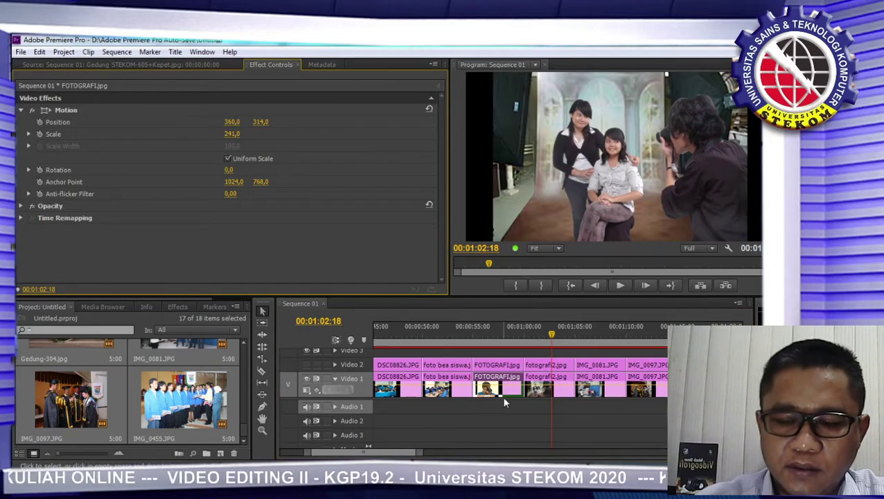
Move the playhead to 00:01:02:10 and set the Video 1 fotografi2.jpg clip's scale to 131
mouse_move(545, 342)
mouse_down()
mouse_move(511, 334)
mouse_move(549, 334)
mouse_up()
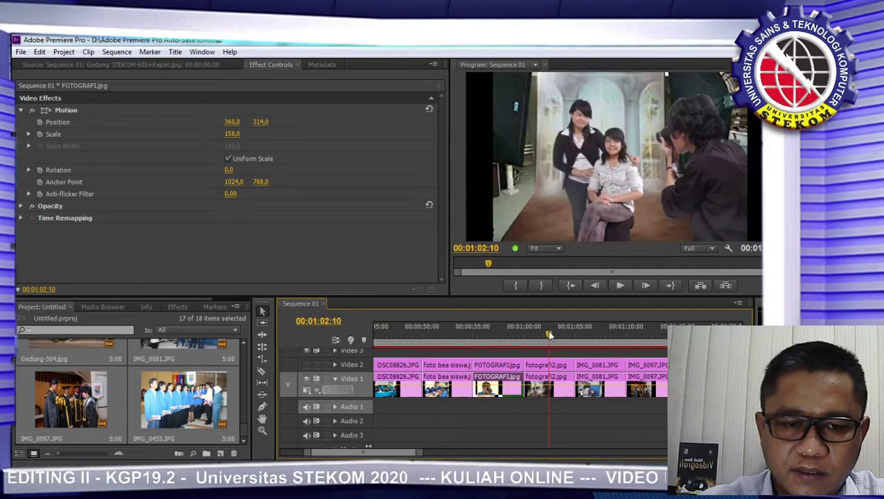
click(565, 386)
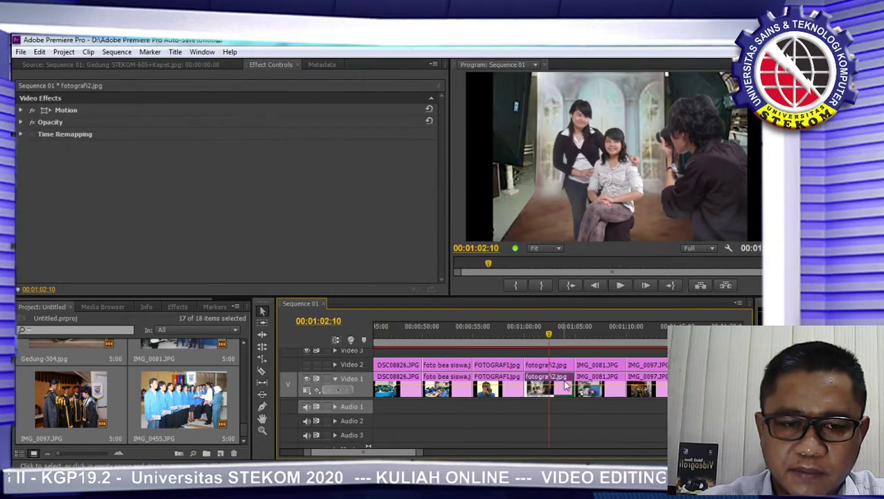
click(20, 110)
drag(244, 139, 265, 138)
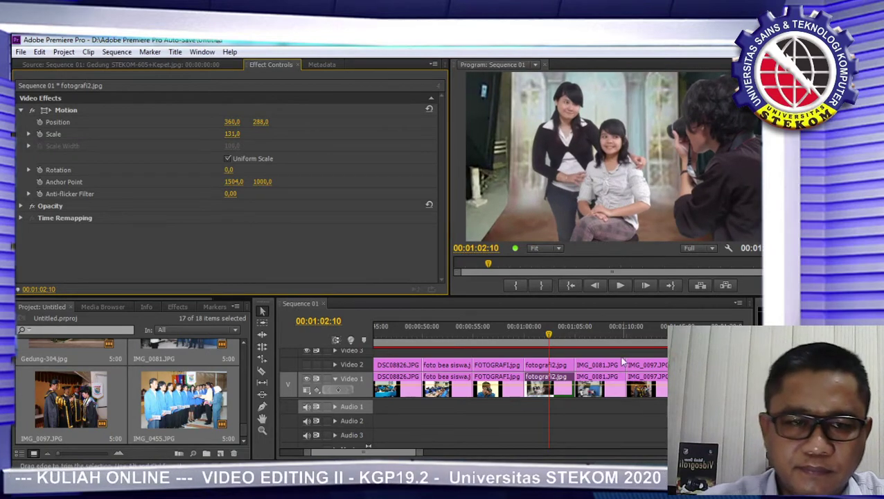
Move the playhead to 00:01:07:09 and set the Video 1 IMG_0081.JPG clip's scale to 133
click(611, 374)
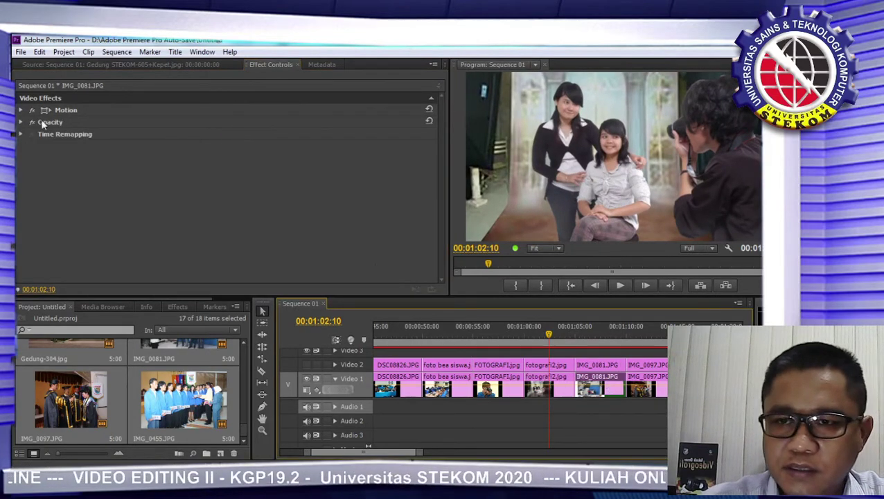
click(21, 110)
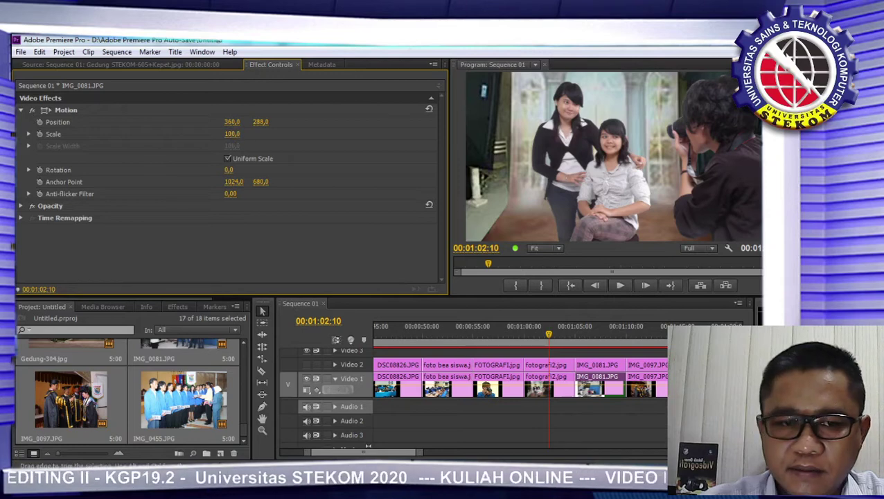
drag(549, 335, 594, 337)
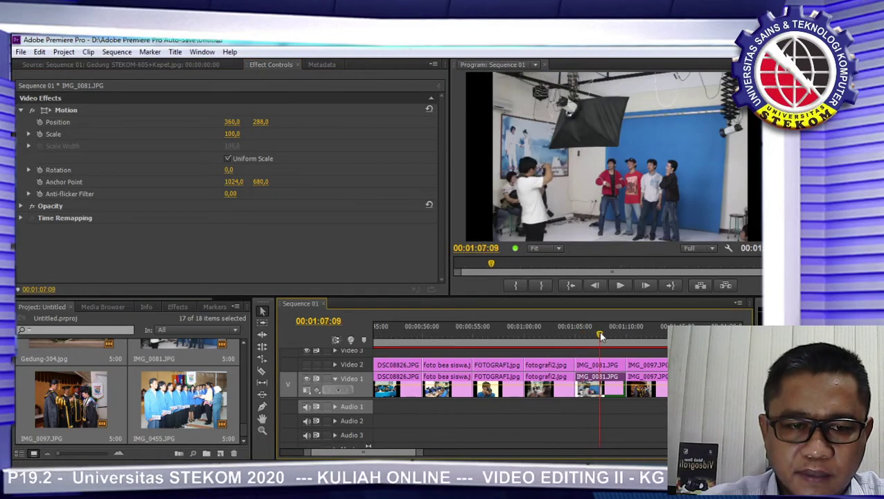
drag(226, 136, 249, 137)
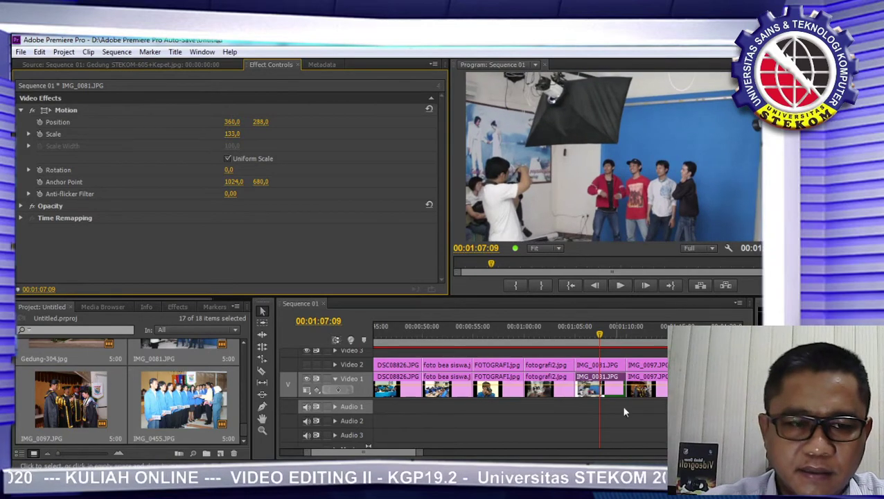
Move the playhead to 00:01:11:06 and set the Video 1 IMG_0097.JPG clip's scale to 161 and vertical position to 390
drag(600, 335, 635, 337)
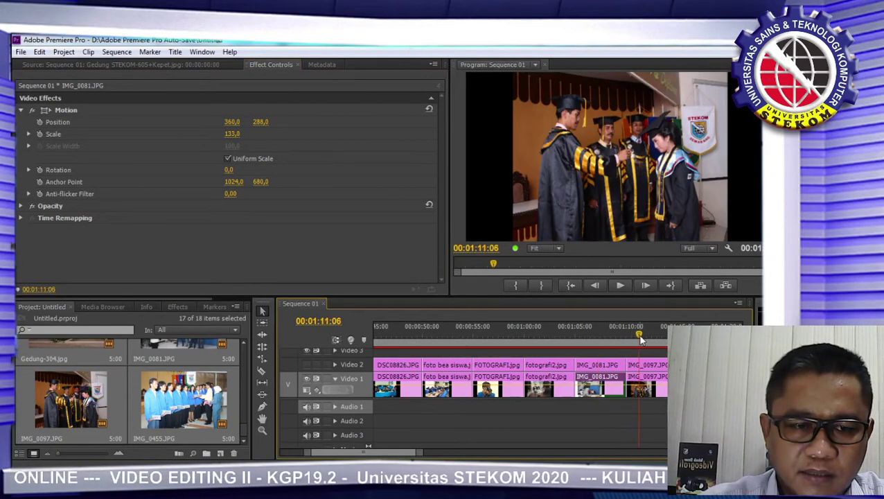
click(658, 392)
click(18, 117)
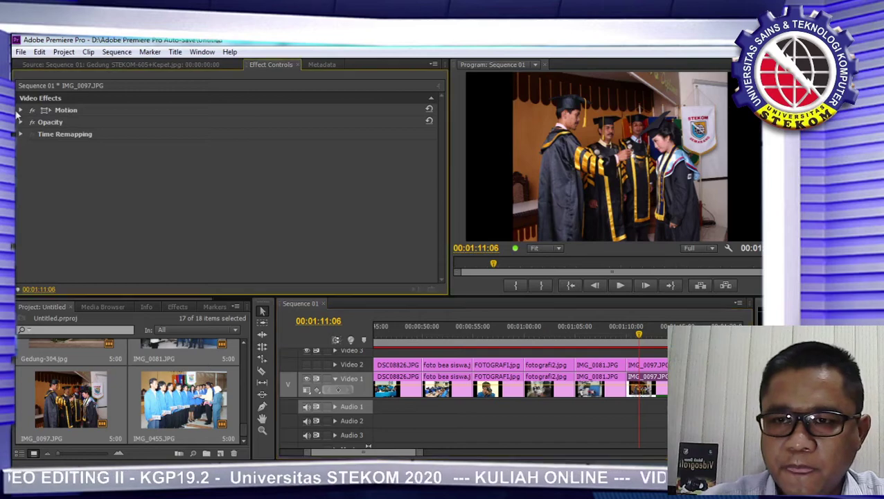
click(21, 110)
drag(236, 140, 325, 121)
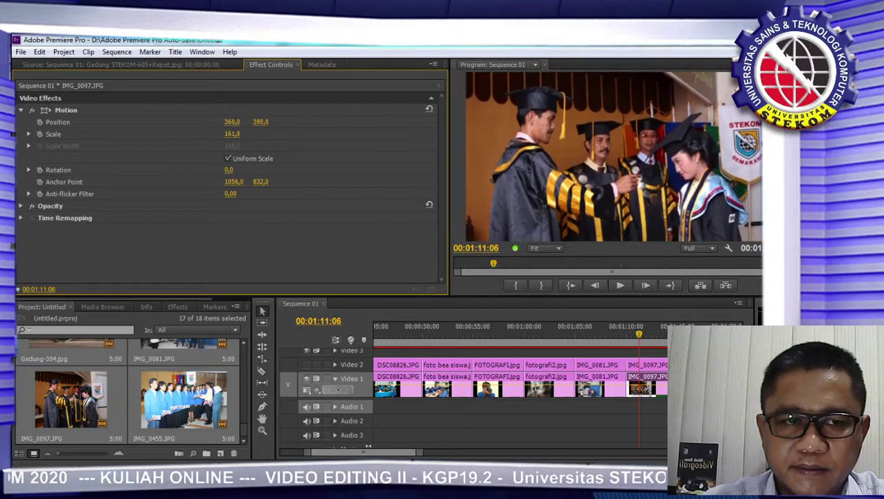
With the playhead at 00:01:17:14, set the Video 1 IMG_0455.JPG clip's scale to 137 and vertical position to 357
click(702, 387)
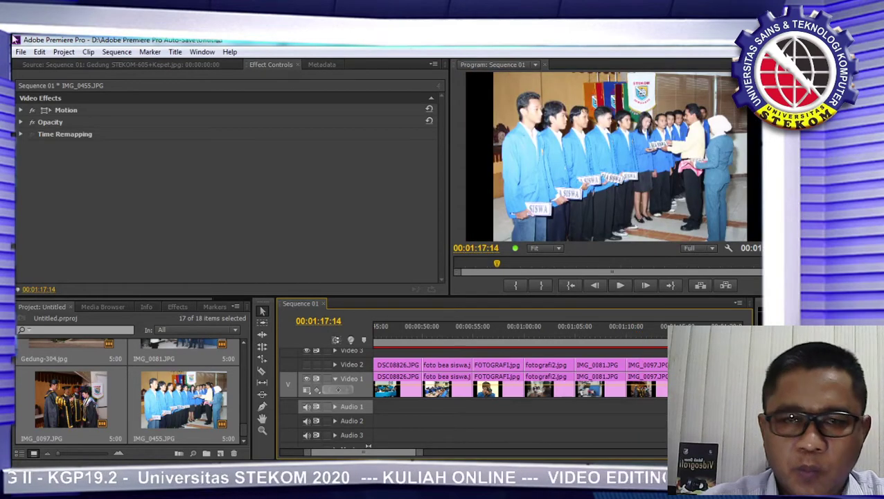
click(22, 110)
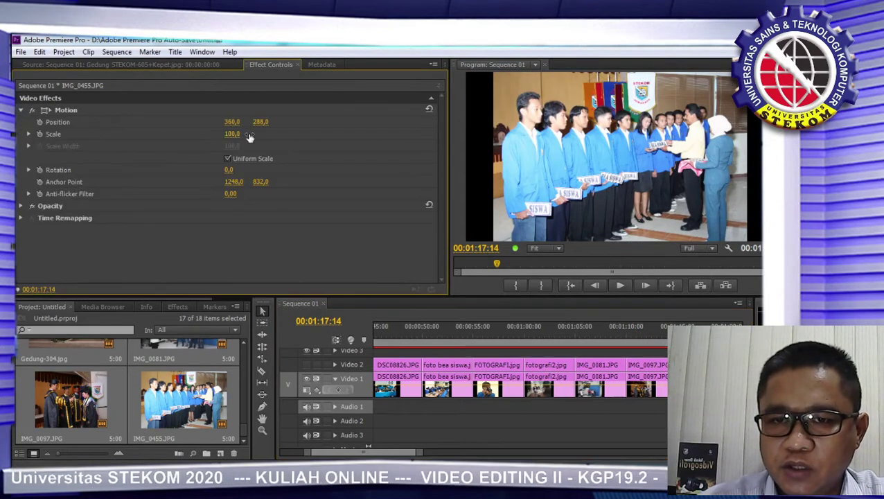
drag(232, 134, 303, 124)
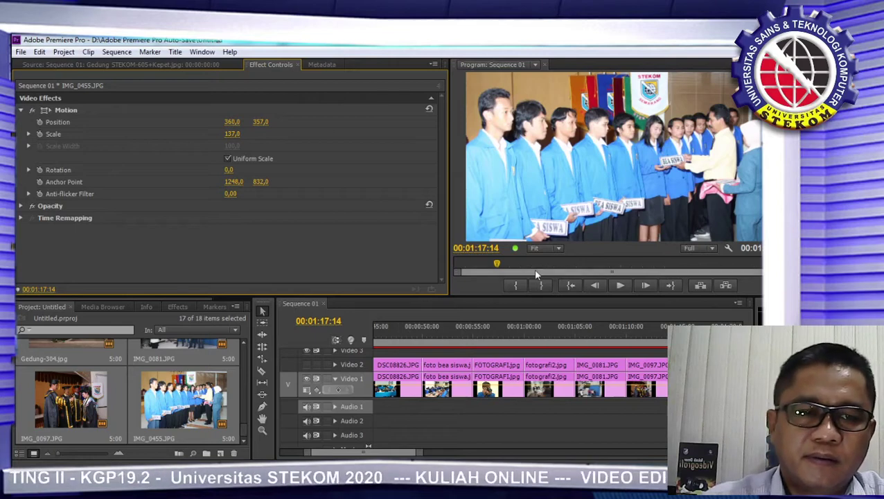
Play the slideshow from the start to about 00:00:22:16, then return the playhead to the beginning
click(574, 284)
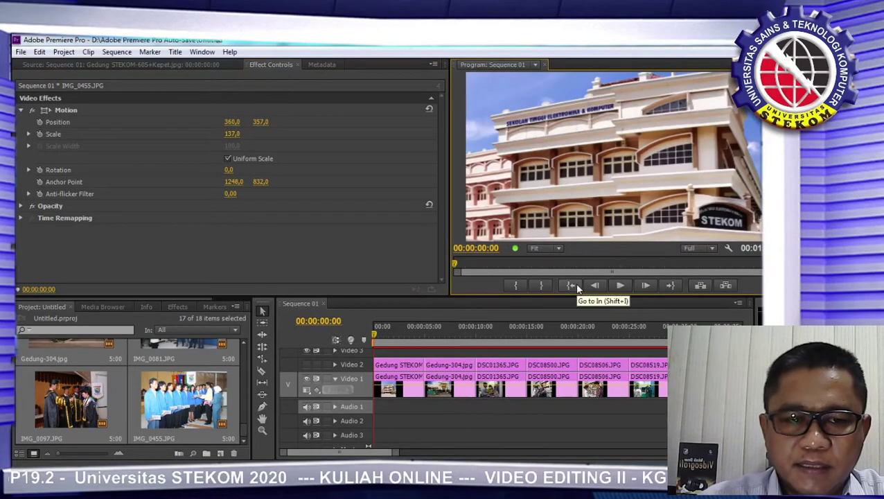
click(616, 286)
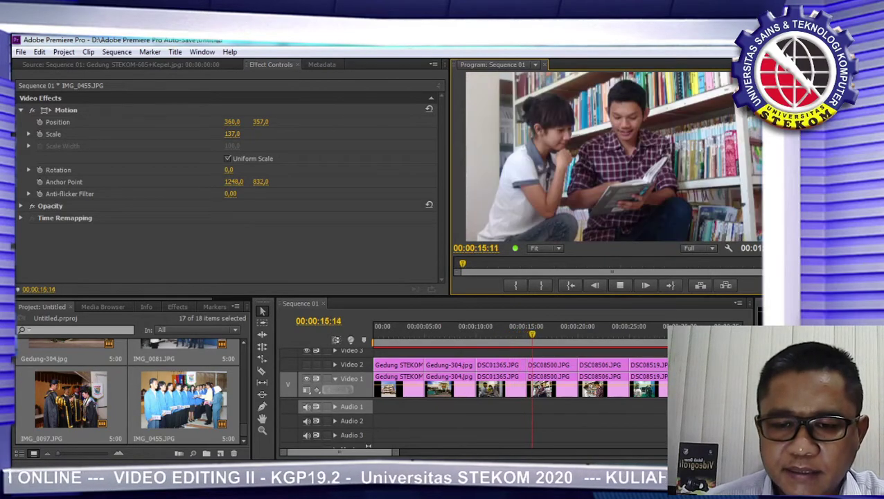
mouse_move(188, 462)
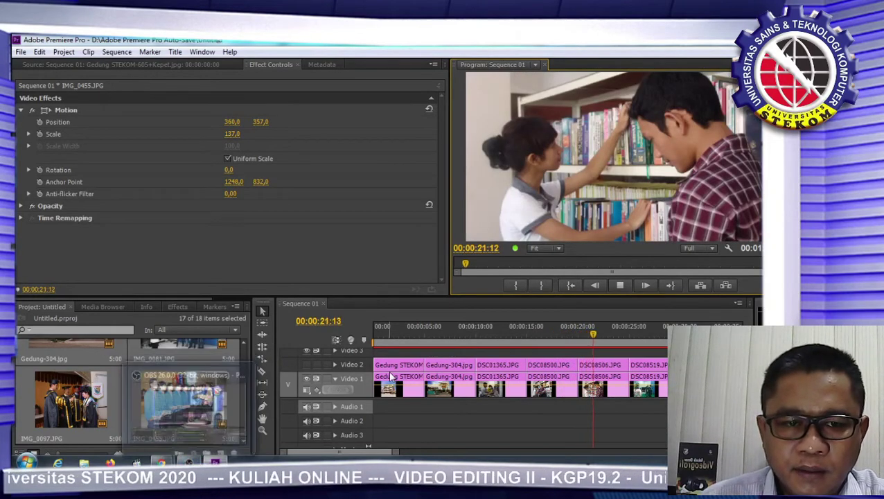
click(622, 286)
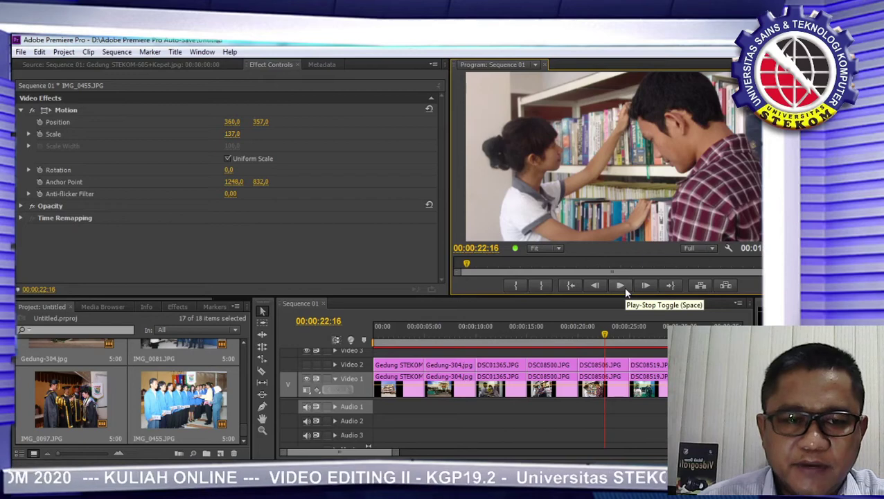
click(571, 285)
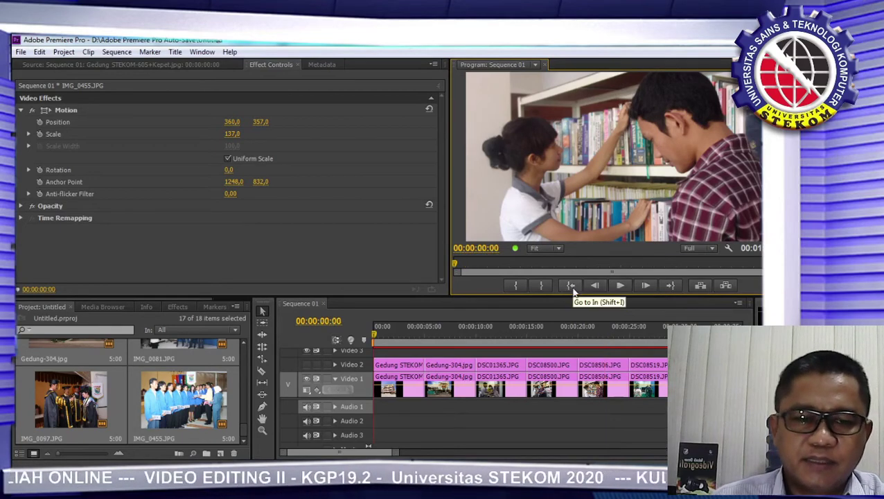
Fit the whole slideshow in the timeline view and select the first Video 1 clip, Gedung STEKOM-605+Kepet.jpg
drag(396, 453, 495, 451)
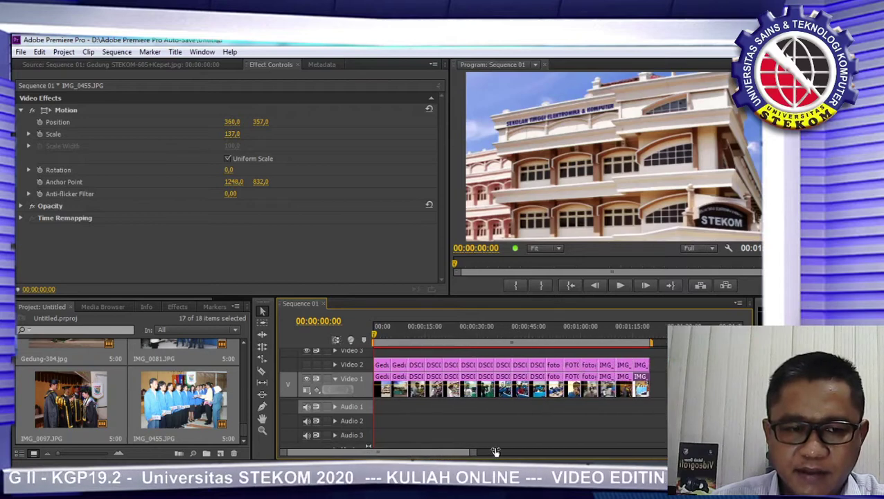
click(382, 388)
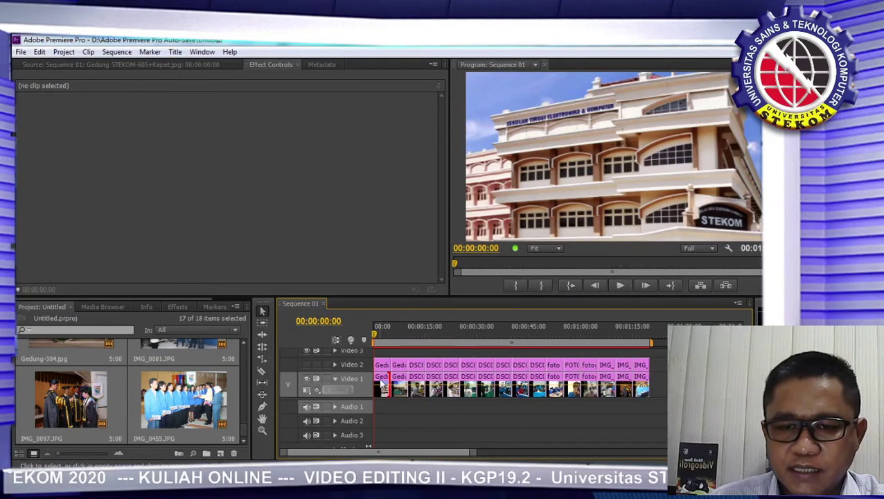
click(381, 384)
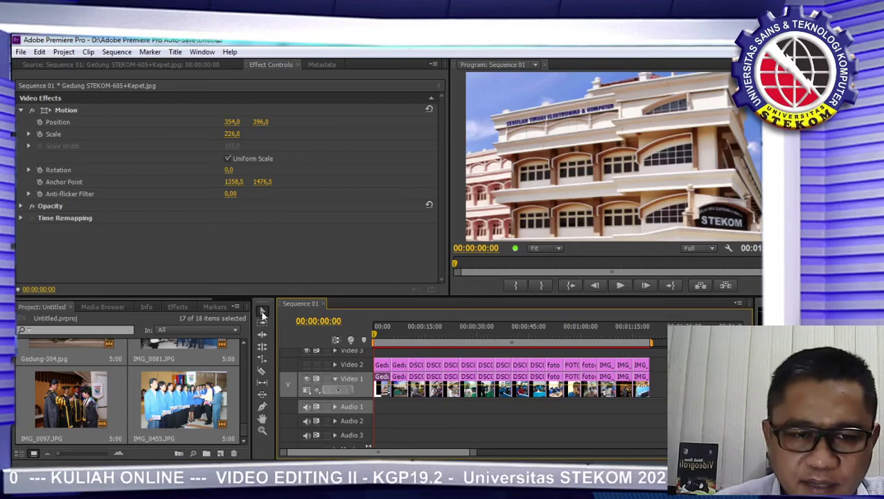
Preview the first two photos of the sequence and return the playhead to 00:00:00:00
click(620, 286)
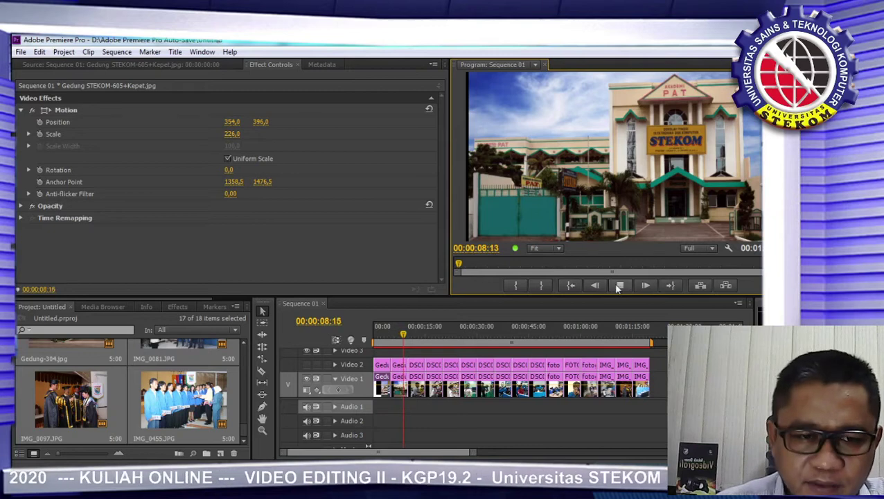
click(621, 285)
click(570, 285)
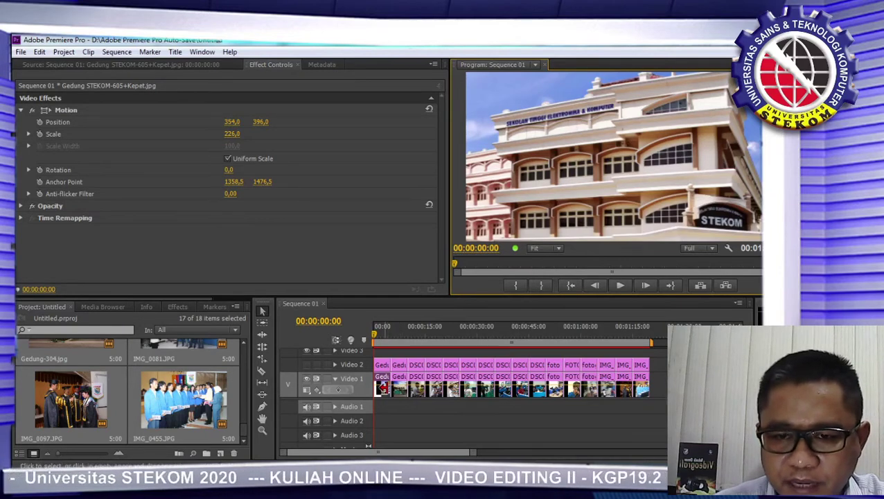
Browse the available Video Effects, examining the Distort and Image Control categories
click(104, 307)
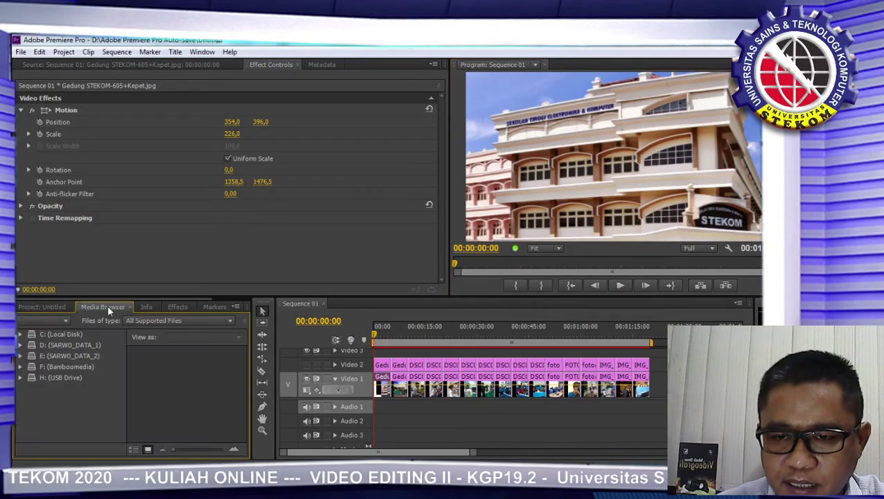
click(146, 306)
click(175, 307)
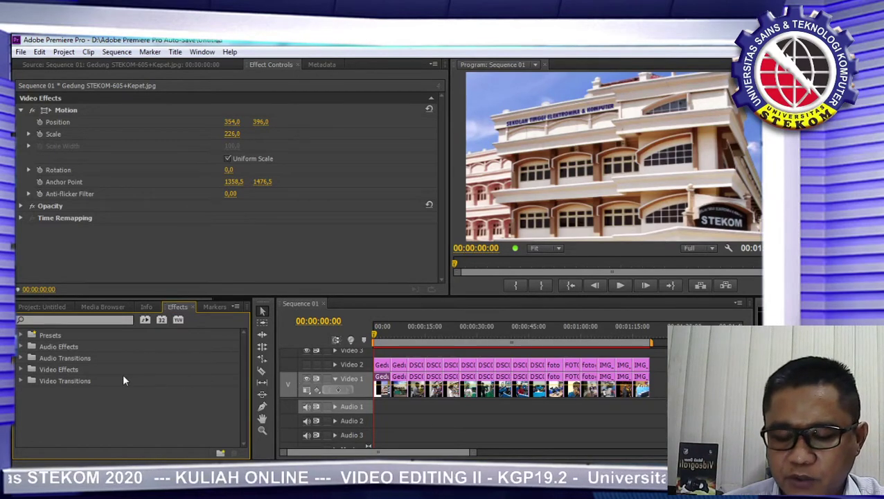
click(23, 369)
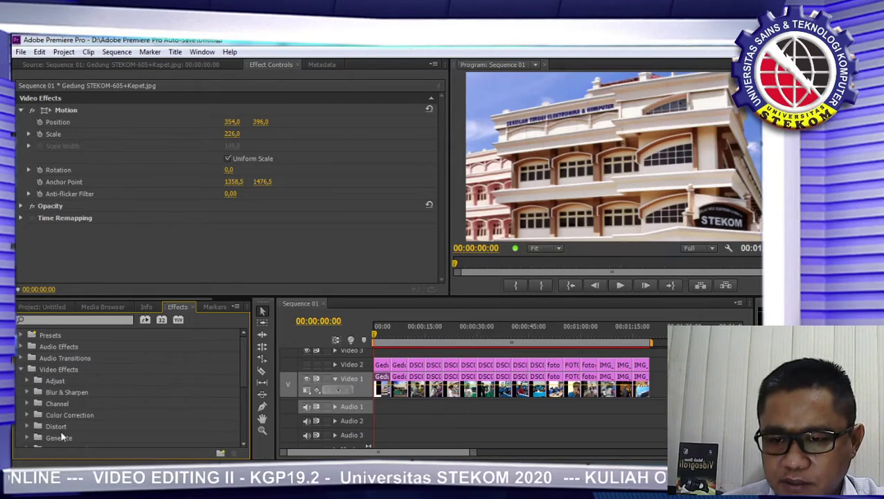
click(28, 425)
scroll(36, 434, down, 4)
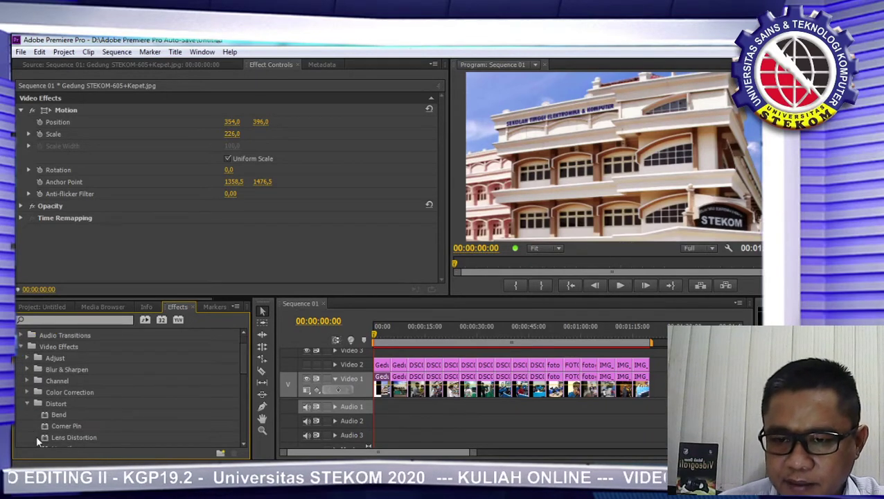
scroll(36, 440, down, 4)
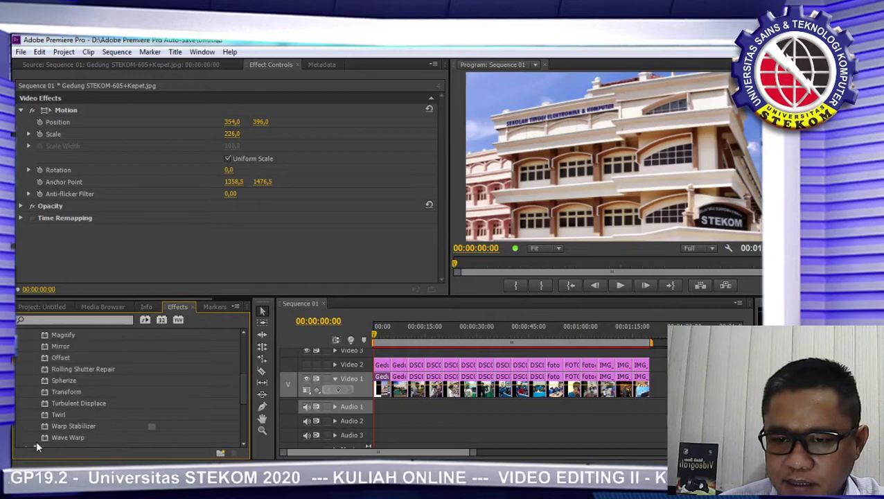
click(28, 414)
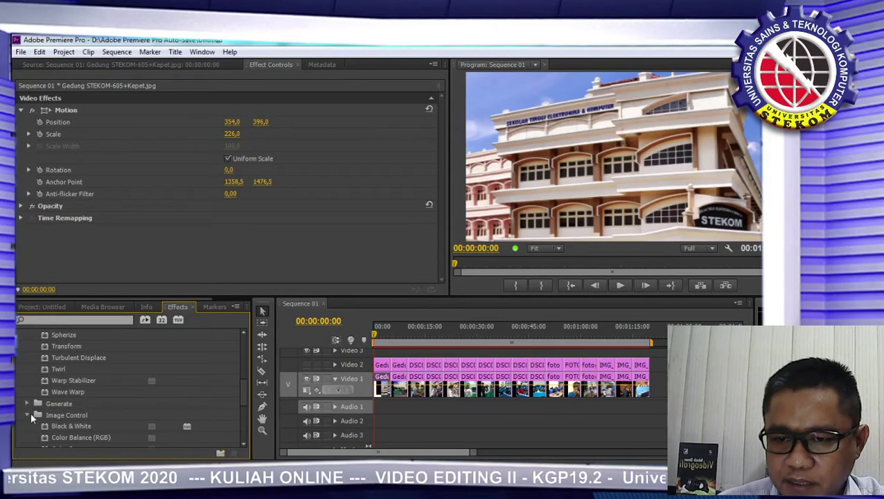
scroll(34, 426, down, 3)
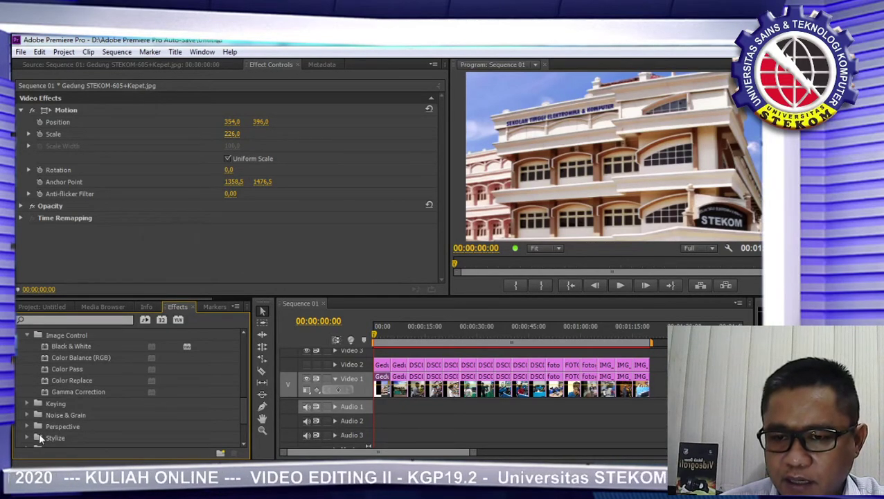
scroll(66, 424, up, 3)
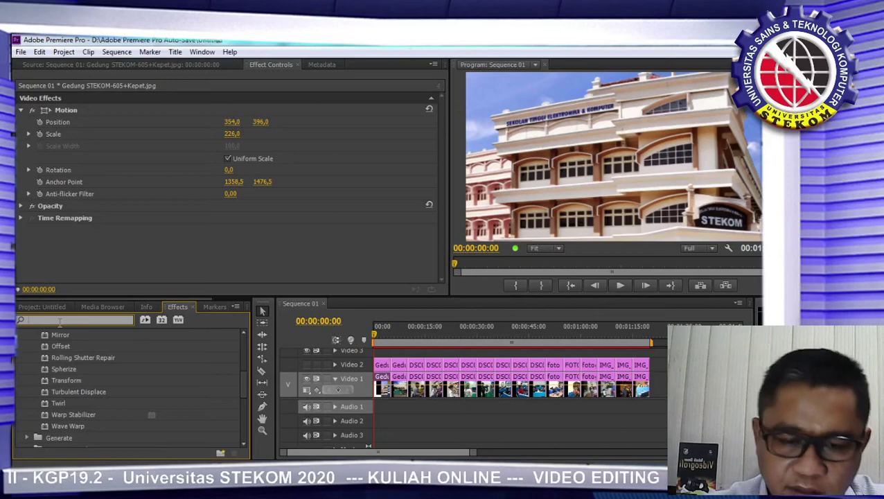
Search the effects for "gau" and select Gaussian Blur among the Blur & Sharpen video effects
text(ol)
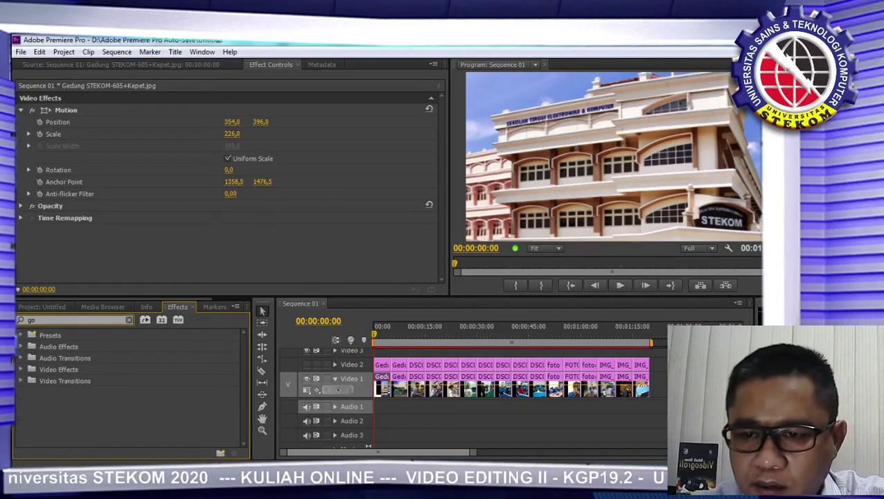
key(BackSpace)
text(au)
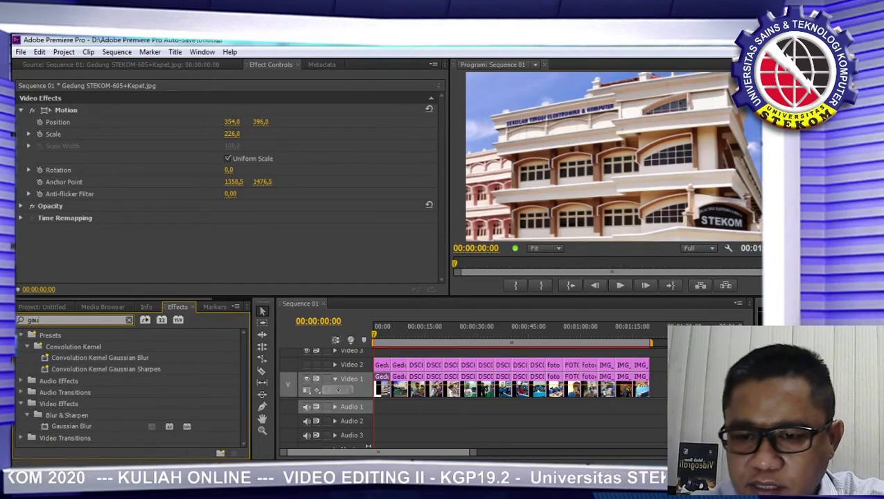
click(78, 426)
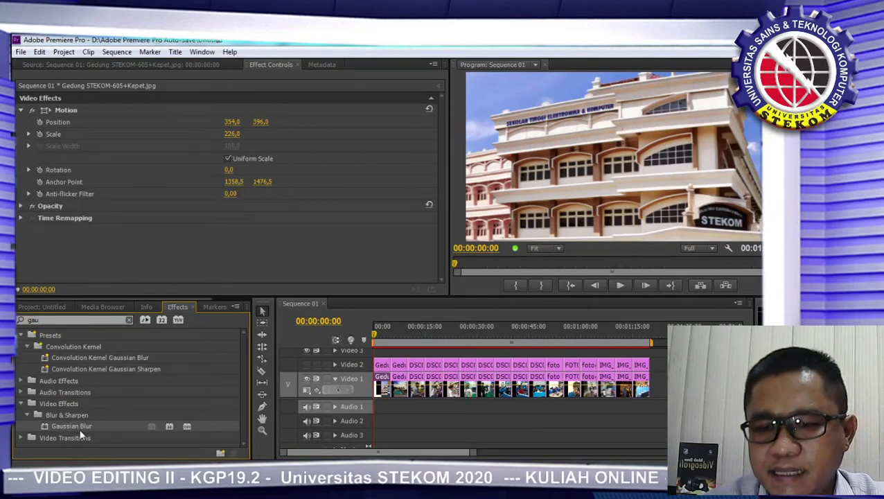
drag(76, 426, 381, 385)
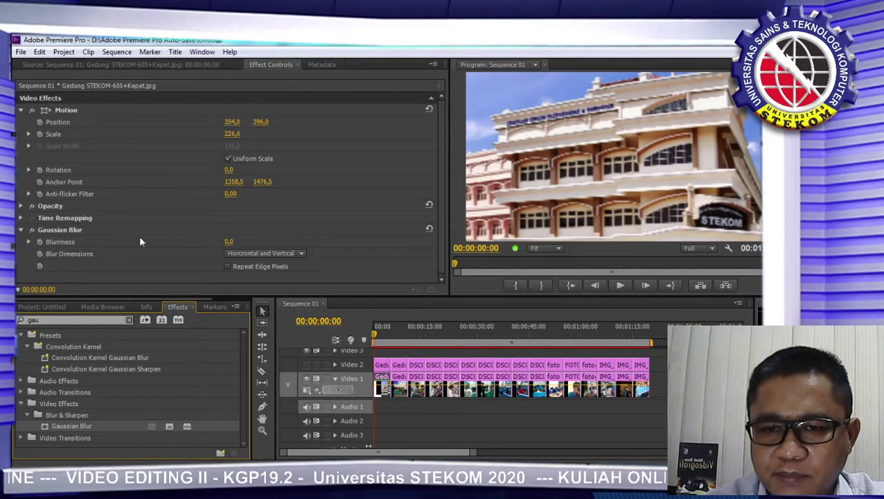
click(89, 247)
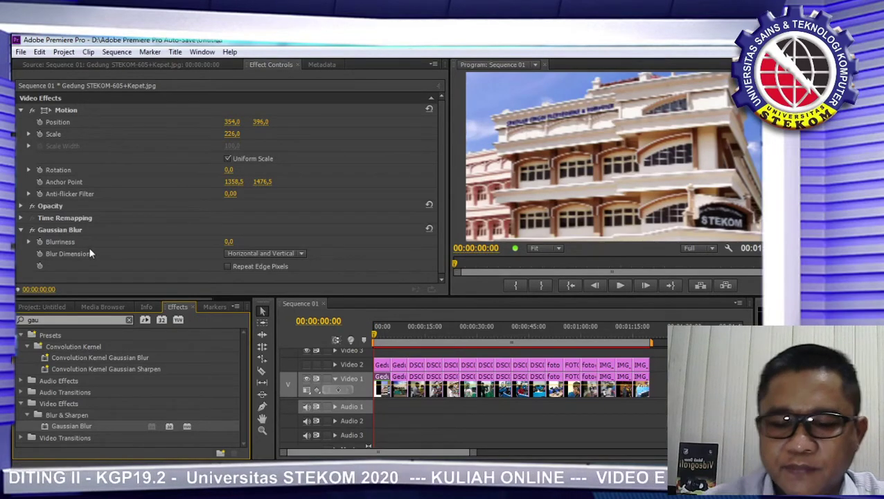
key(Delete)
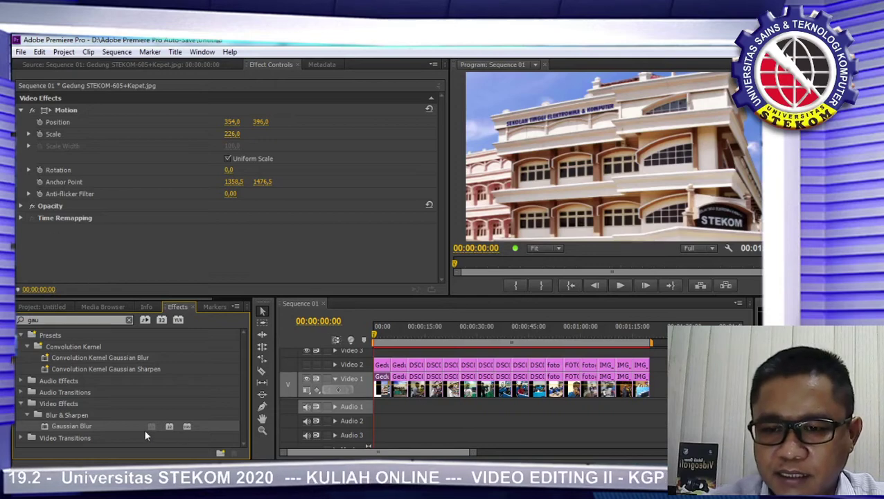
Apply Gaussian Blur to the first Video 1 clip with a blurriness of 70 and Repeat Edge Pixels enabled
drag(73, 425, 381, 365)
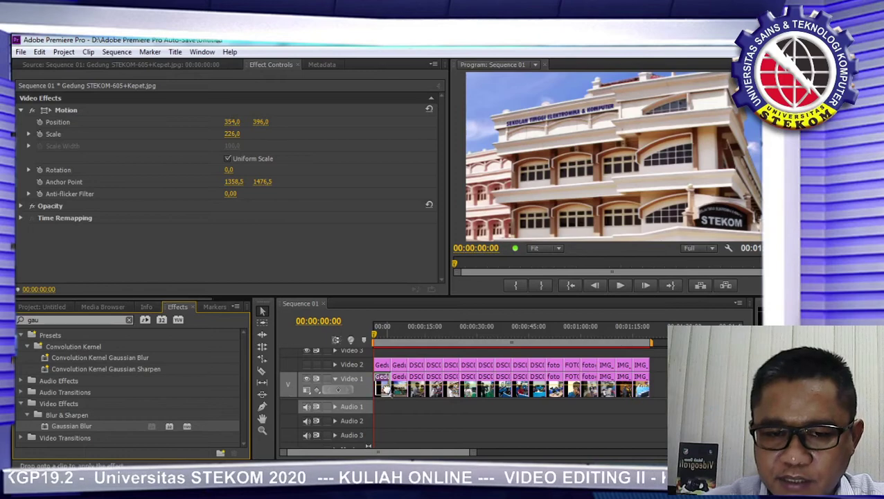
click(381, 387)
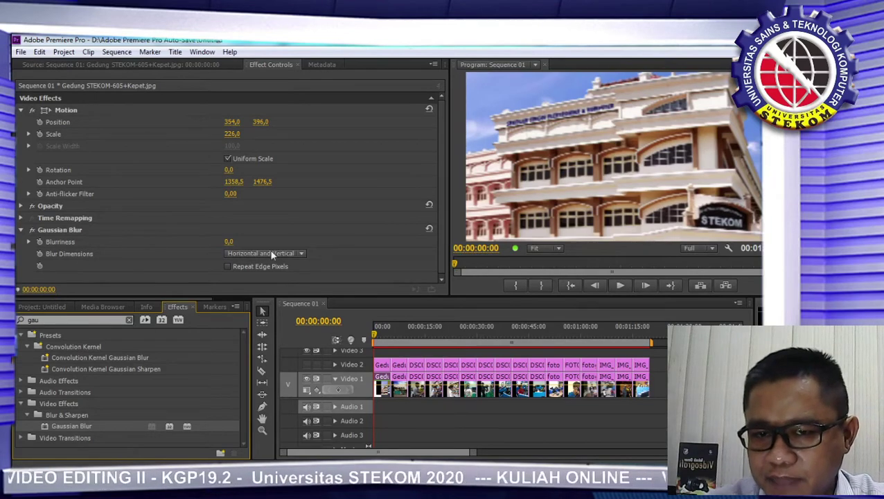
click(231, 241)
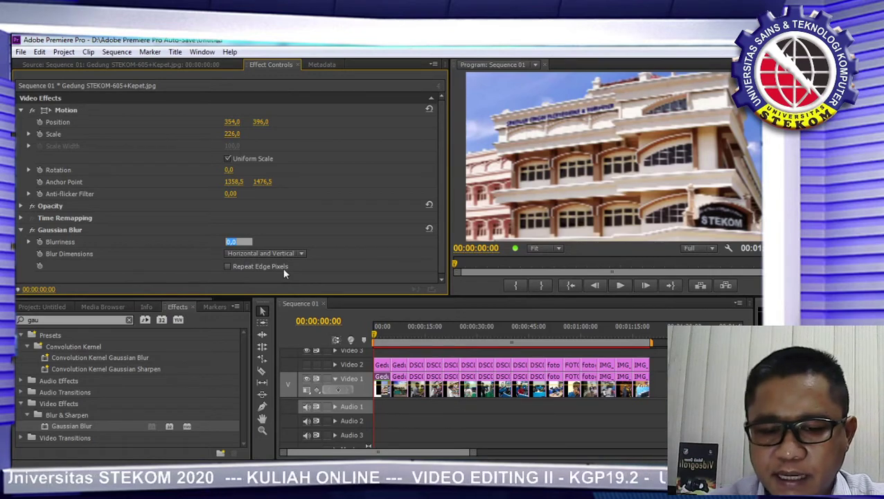
text(70)
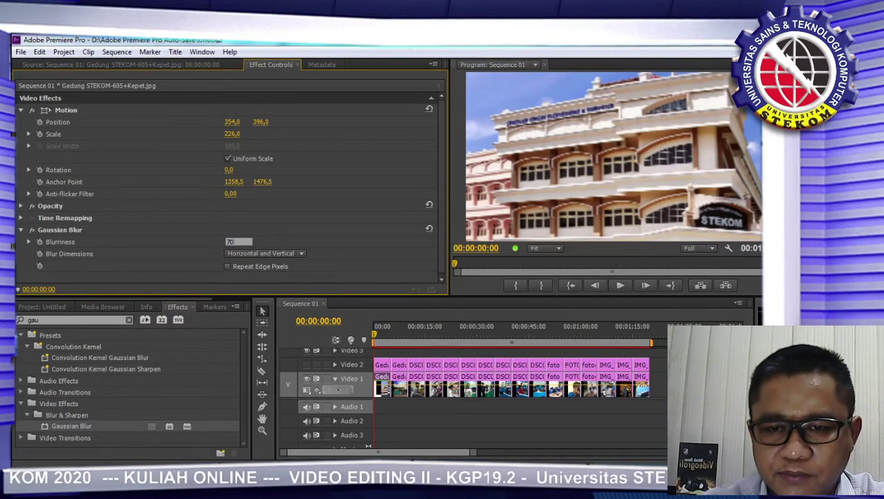
key(Return)
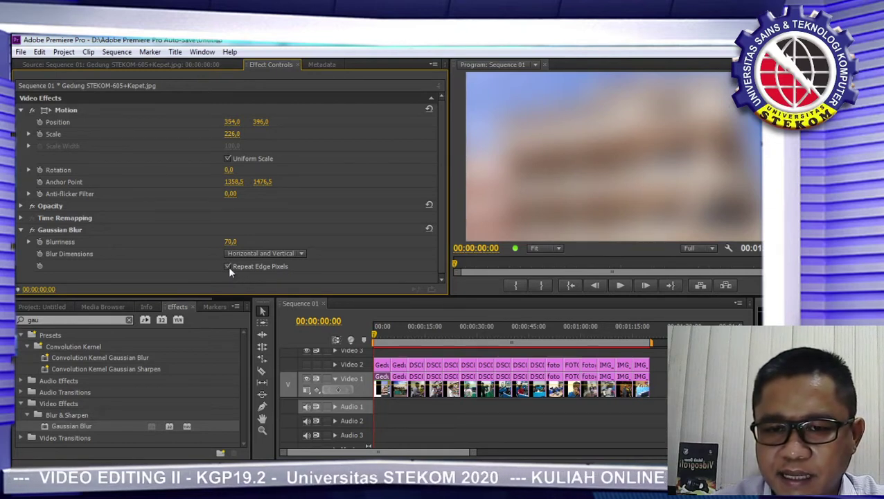
Try a Gaussian Blur blurriness of 60 on the first Video 1 clip, and settle on 50
click(231, 242)
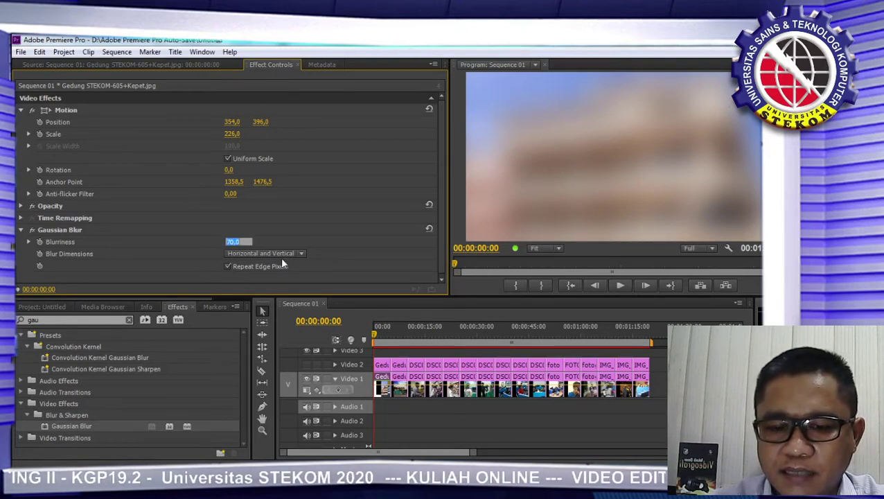
text(60)
key(Return)
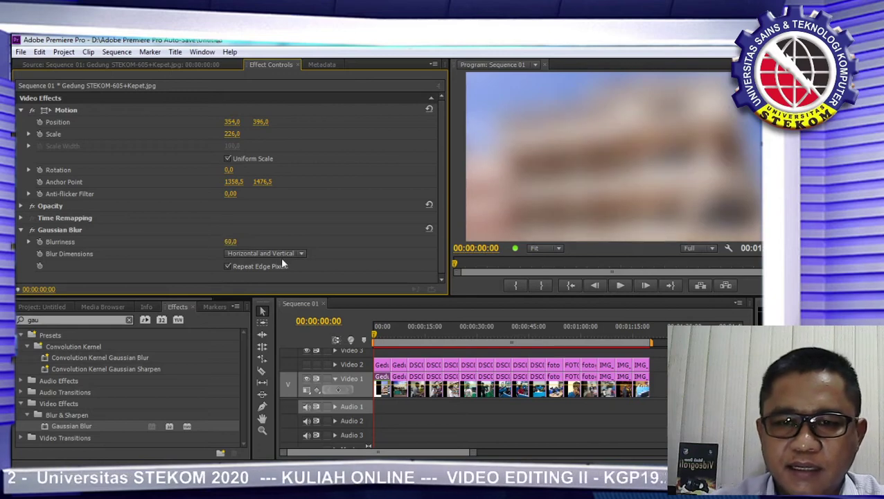
click(234, 242)
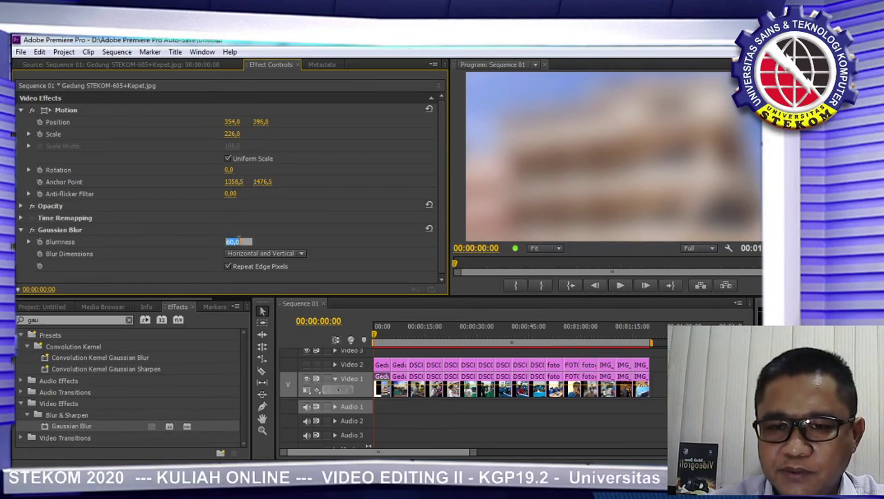
key(Return)
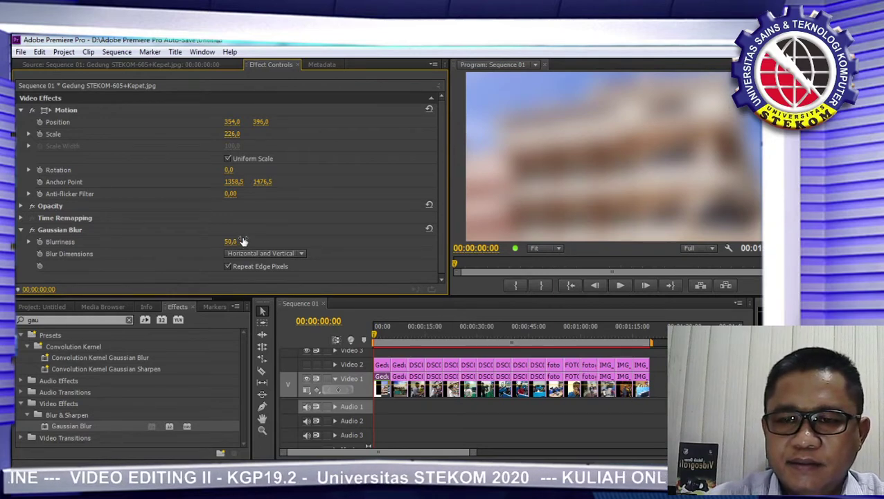
Collapse the Gaussian Blur settings of the first Video 1 clip and copy the effect
click(21, 230)
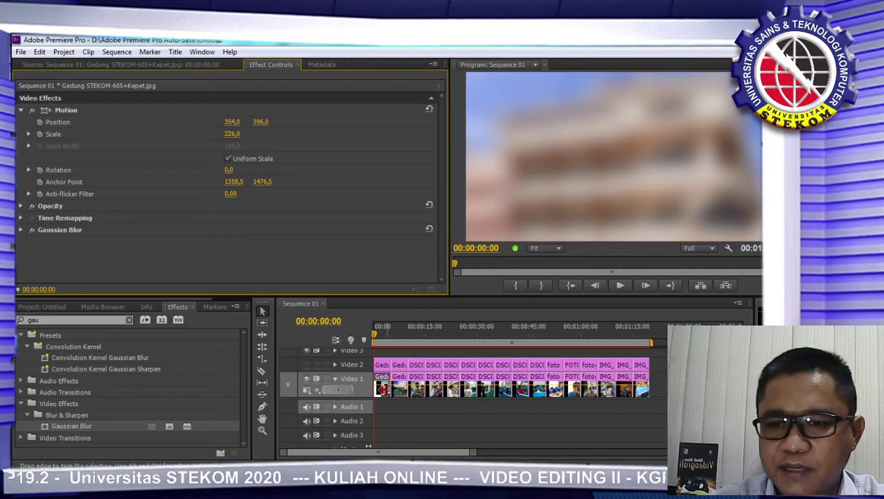
right_click(52, 228)
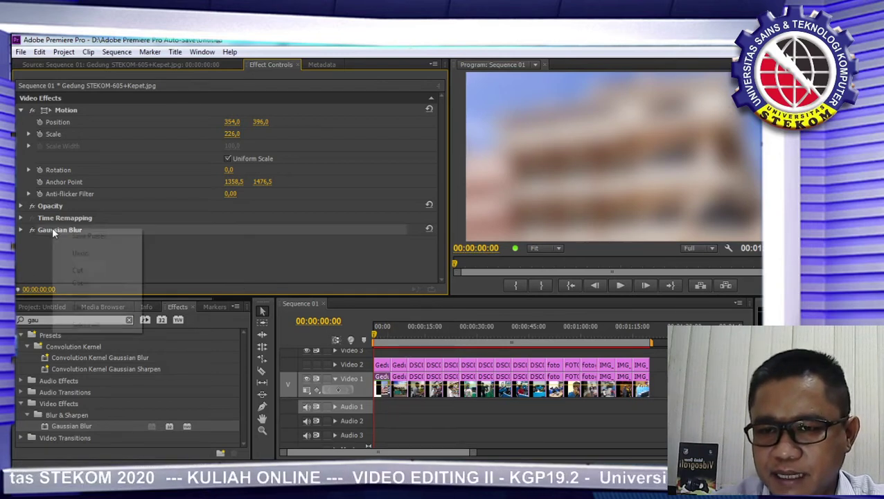
click(42, 234)
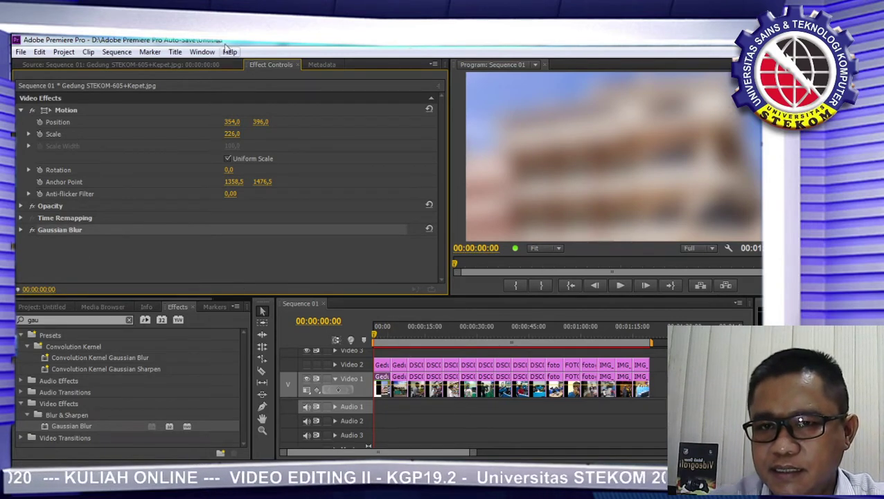
right_click(68, 233)
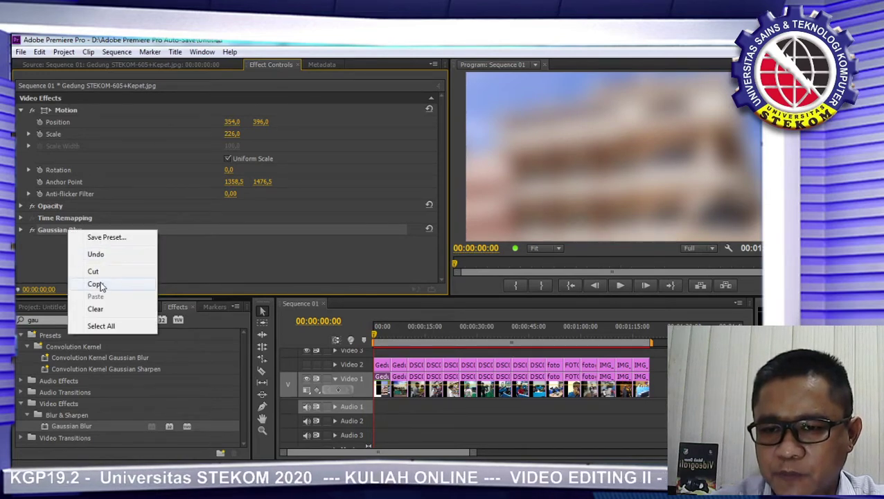
click(58, 230)
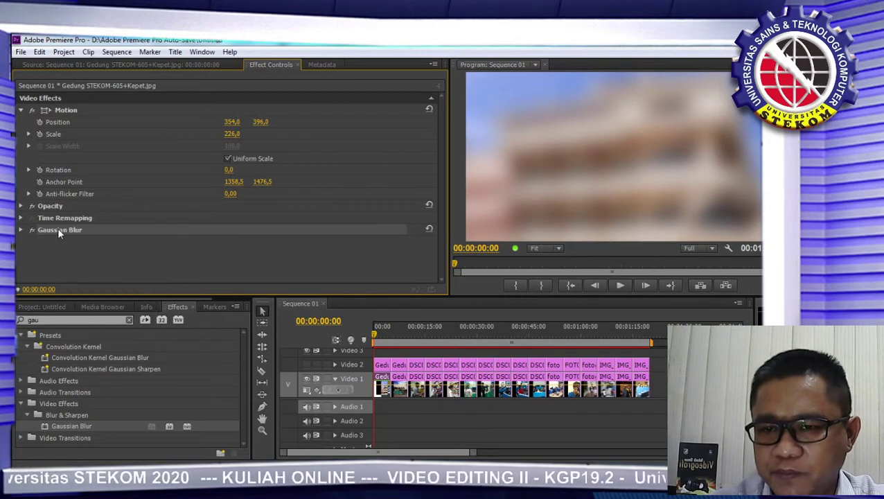
right_click(58, 229)
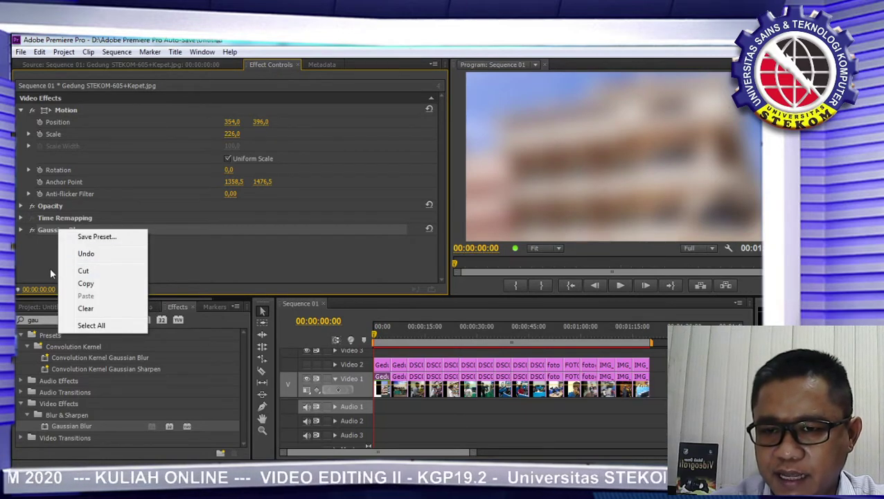
click(44, 262)
right_click(44, 262)
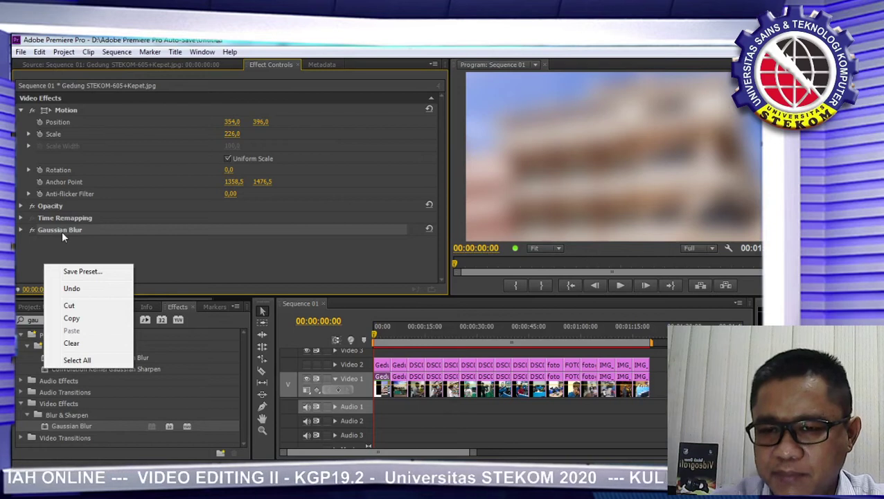
right_click(63, 228)
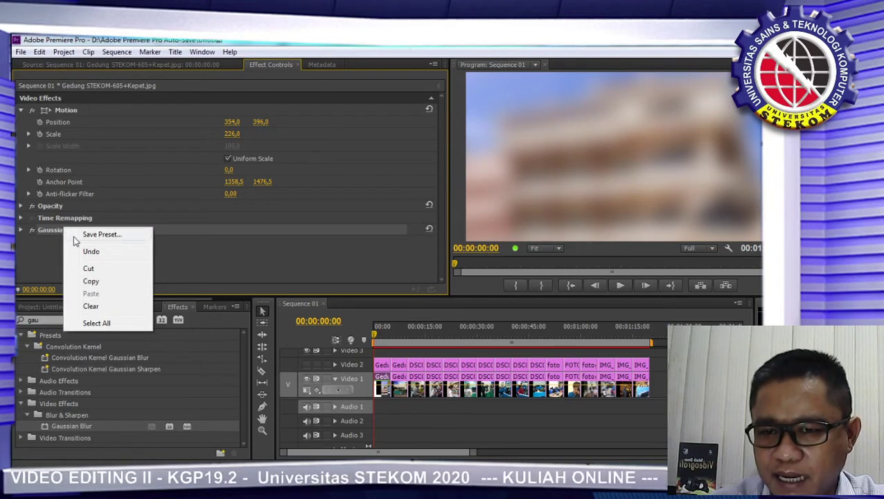
click(91, 281)
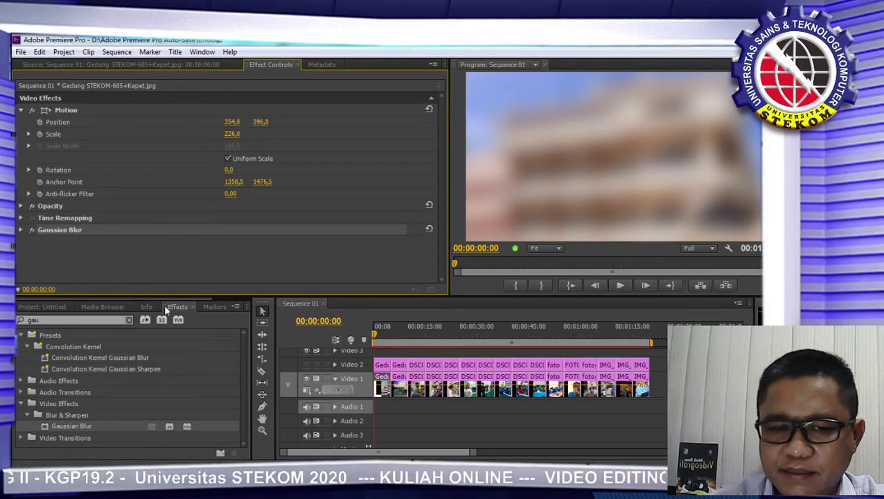
Select all the remaining Video 1 clips, from the second to the last, and paste the copied Gaussian Blur onto them
drag(672, 406, 407, 390)
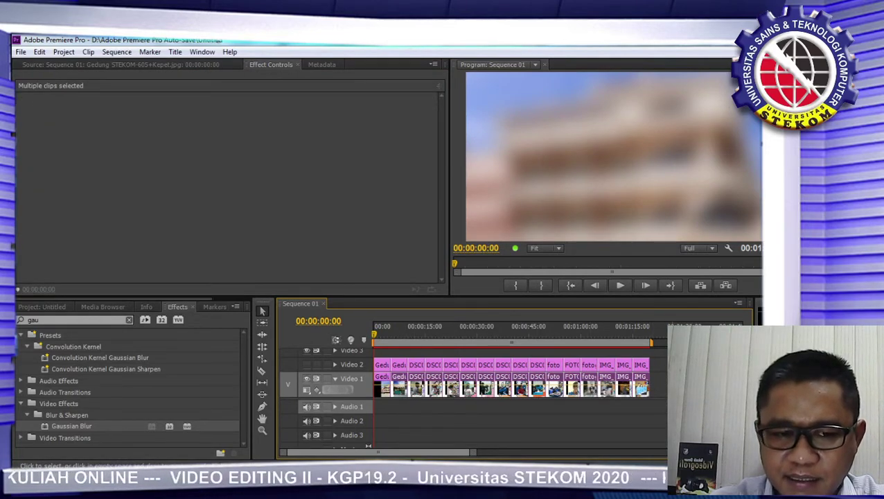
drag(669, 410, 400, 384)
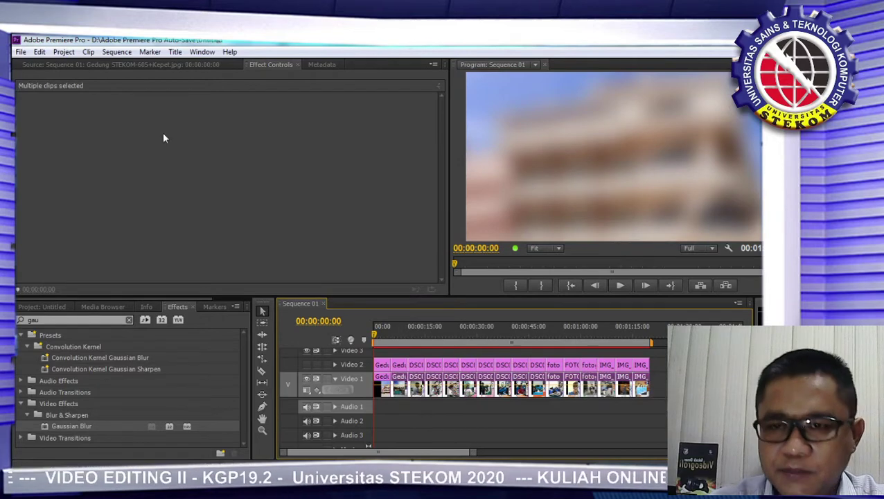
click(39, 52)
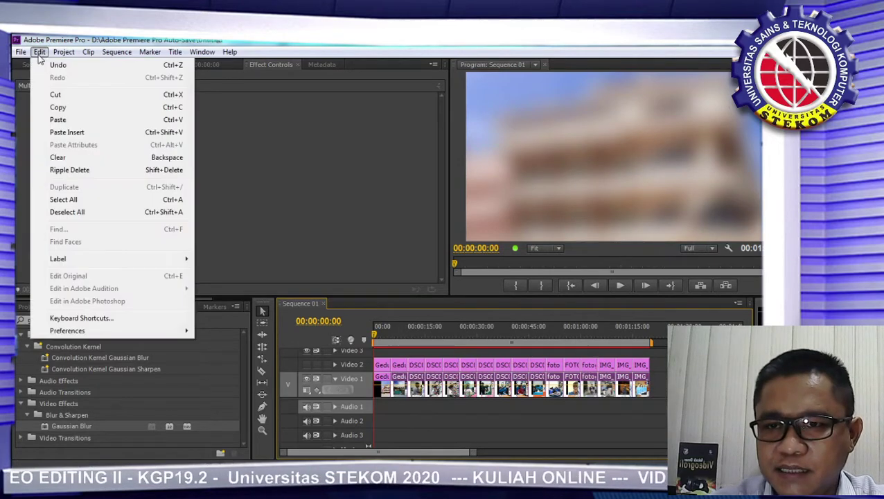
click(66, 121)
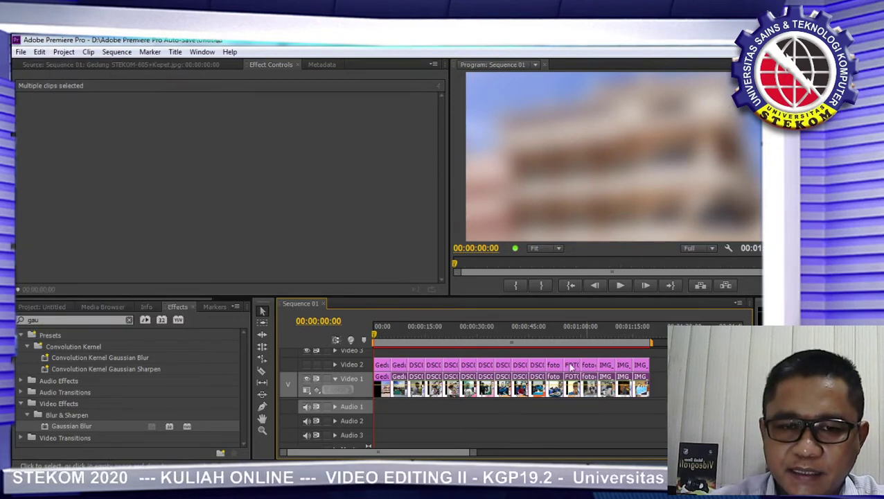
Play the blurred Video 1 slideshow, return the playhead to the start and make the Video 2 track visible again
click(622, 286)
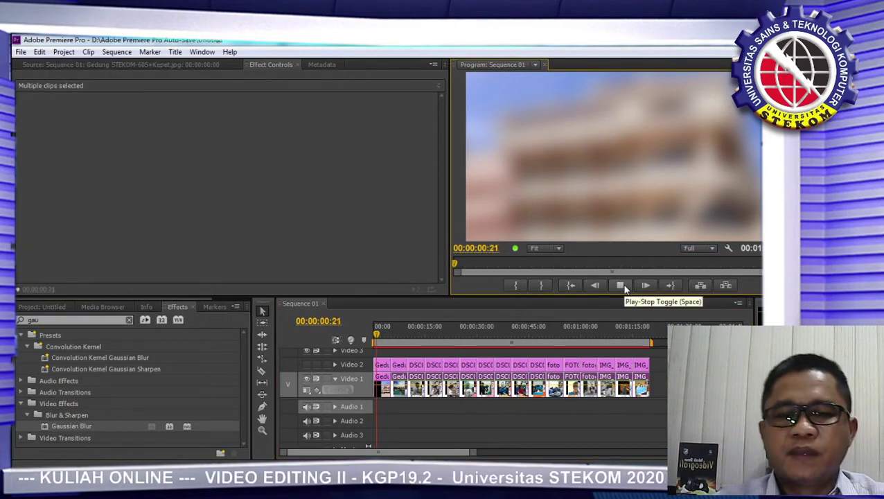
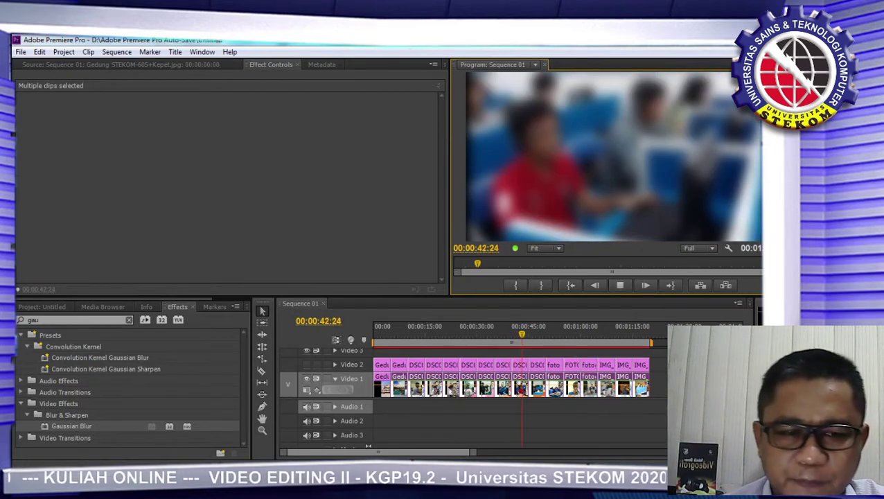
click(571, 285)
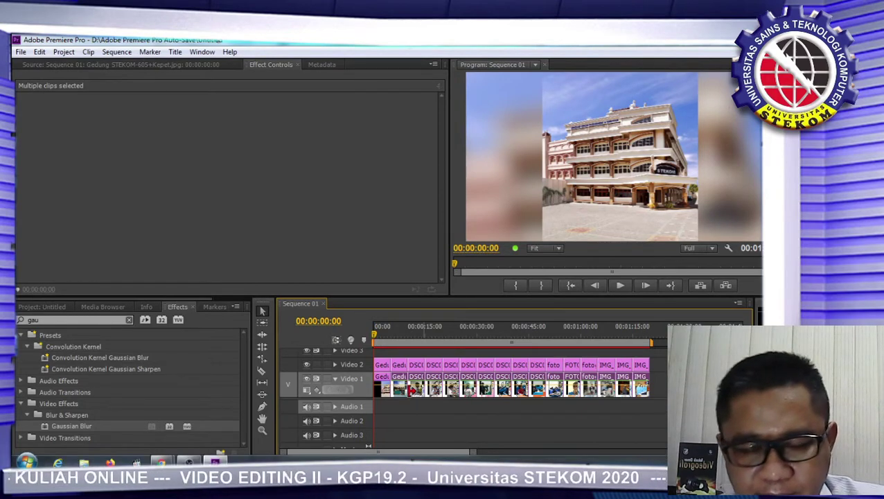
Preview the first photo over its blurred background up to 00:00:02:04 and select its Video 2 clip
key(space)
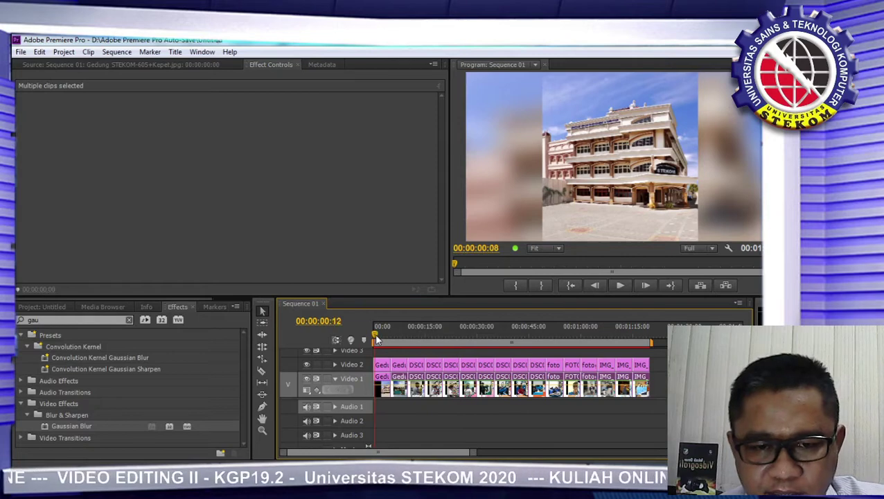
key(space)
click(380, 375)
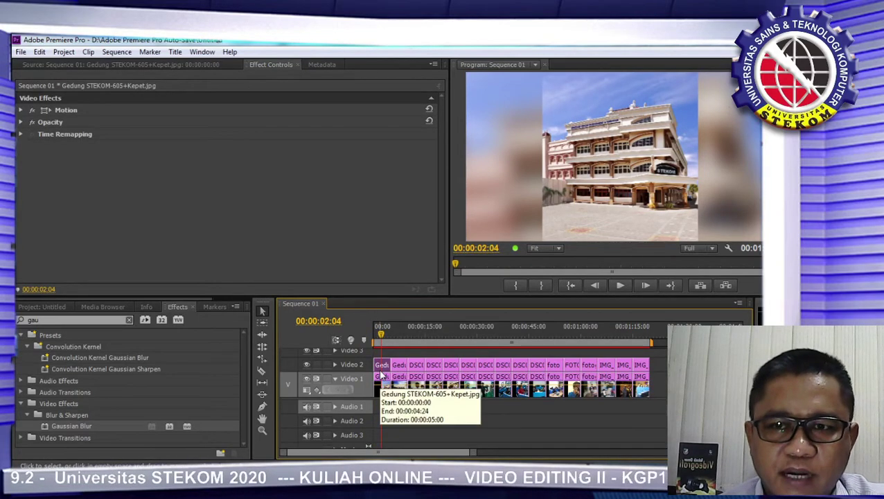
Move the playhead to 00:00:04:07 and reduce the first Video 2 clip's Scale to 88
click(20, 110)
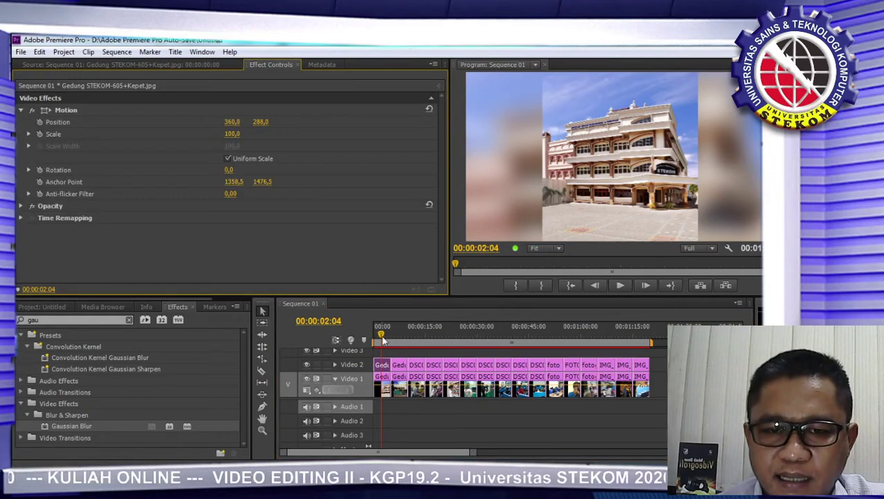
drag(384, 339, 391, 341)
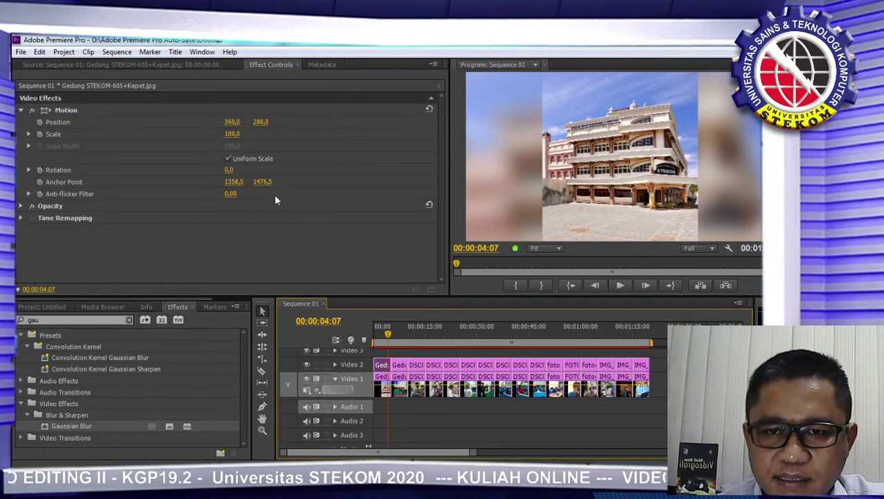
drag(236, 138, 227, 137)
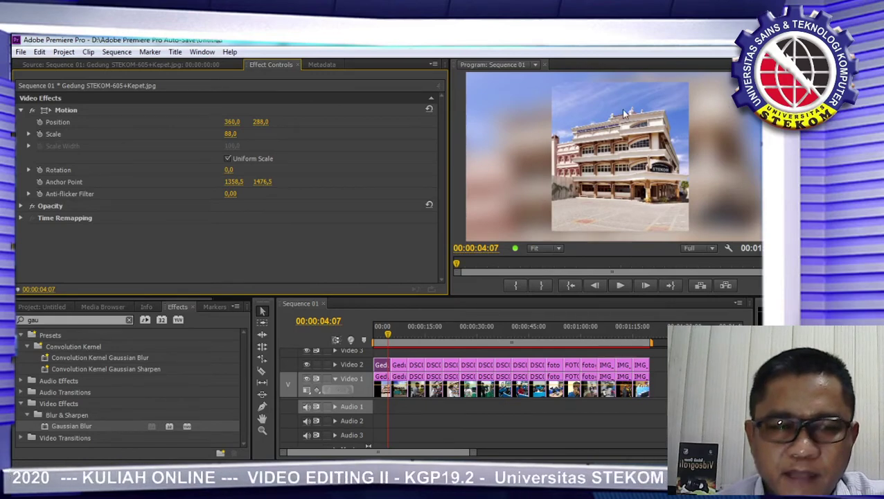
Show the safe margins in the program monitor
right_click(712, 259)
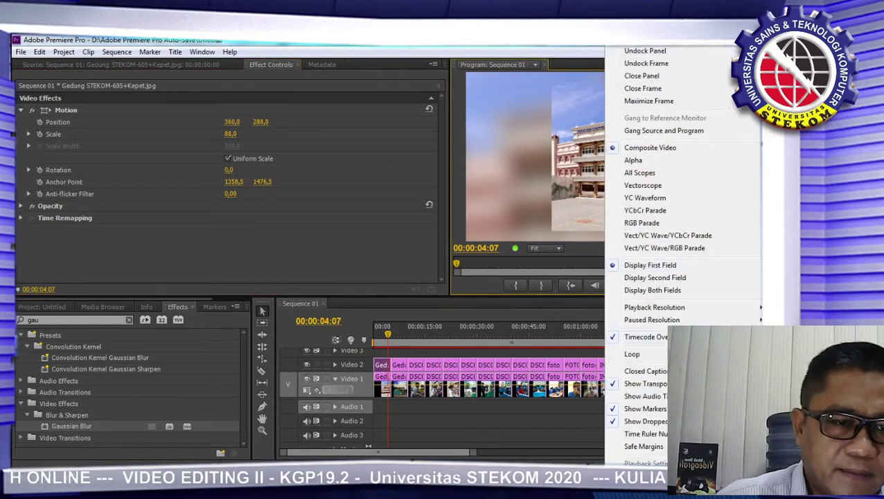
click(650, 447)
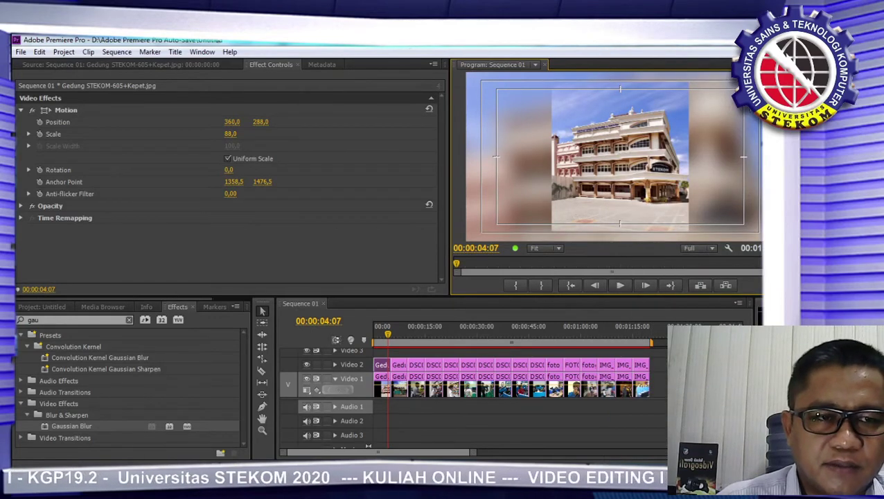
right_click(604, 159)
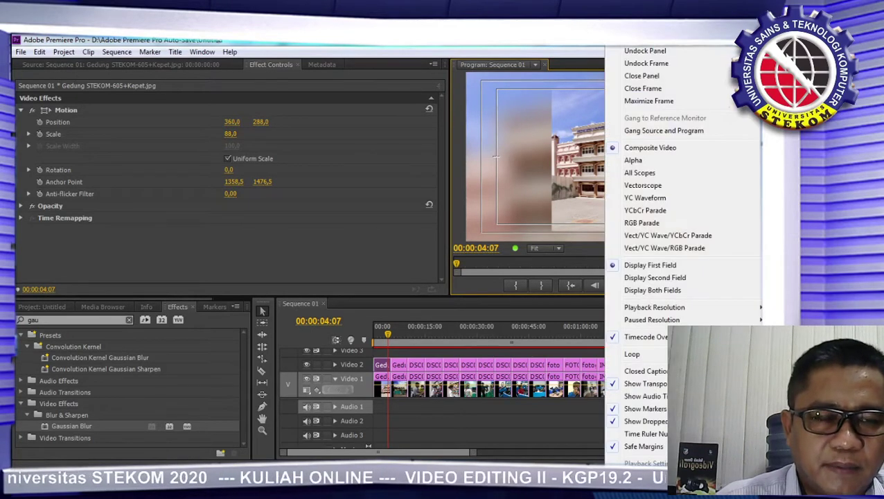
click(580, 78)
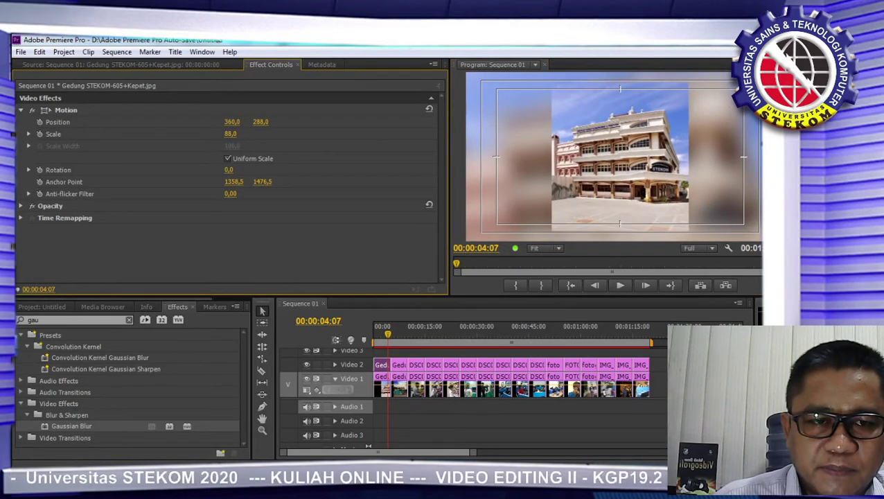
Raise the first Video 2 clip's Scale to 91 and enable Scale keyframing at 00:00:04:07
key(Up)
key(Up)
key(Up)
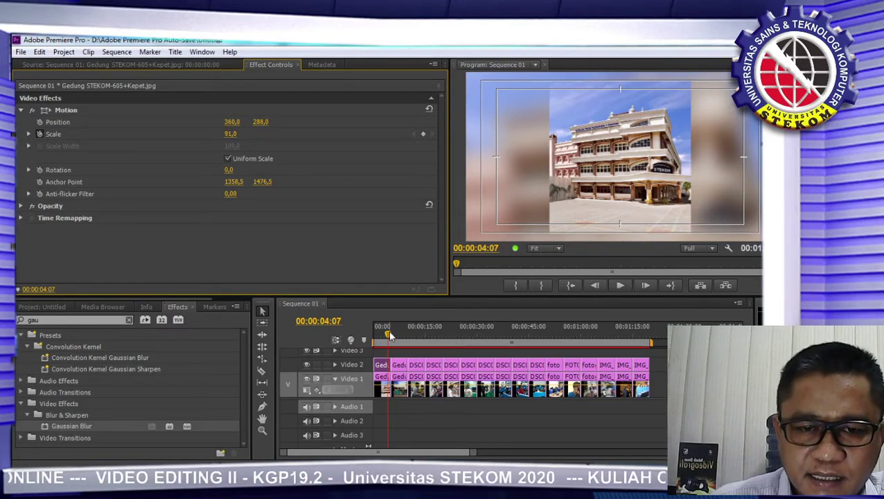
Keyframe the clip's Scale at 52 at 00:00:01:00, and scrub from the start to 00:00:04:20 to check the zoom
drag(388, 336, 379, 338)
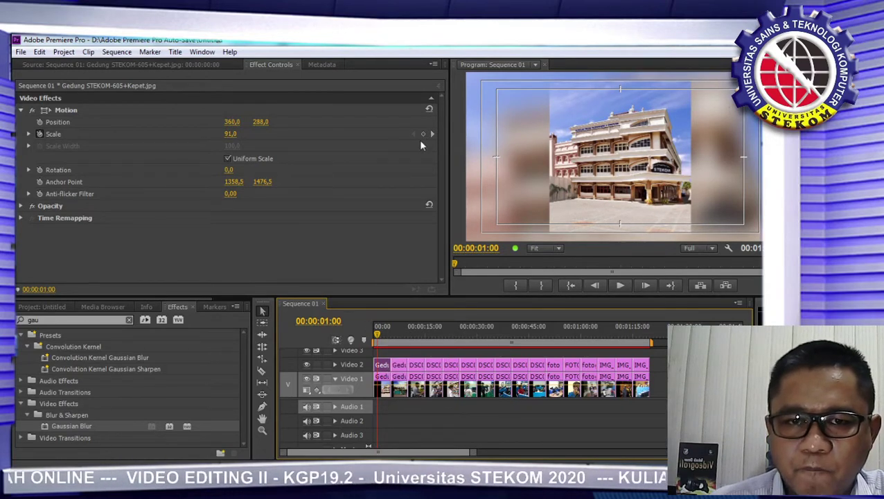
drag(228, 134, 195, 134)
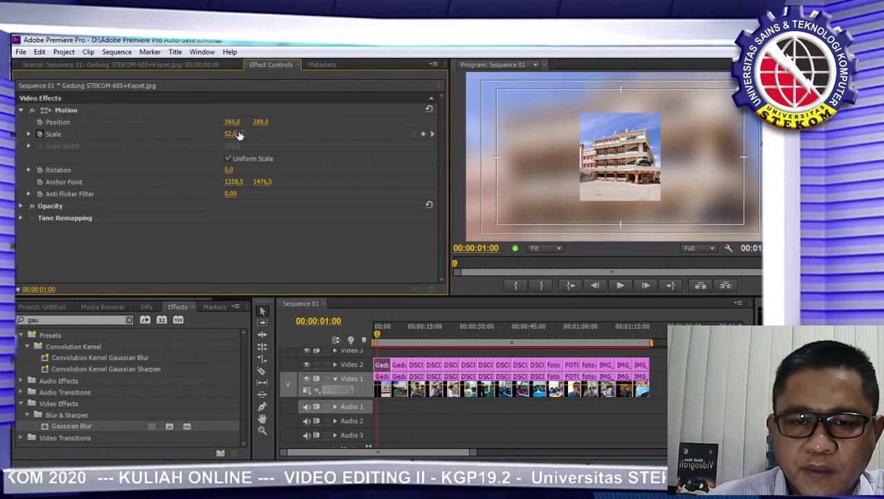
click(374, 336)
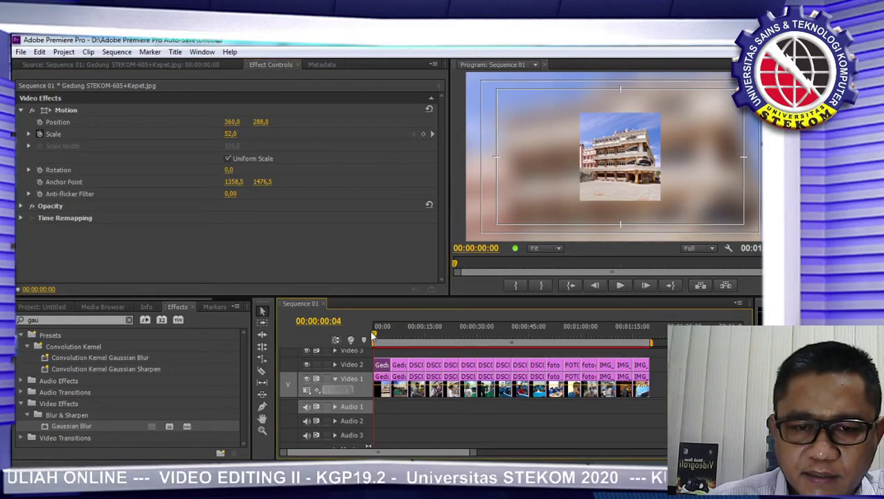
drag(373, 335, 393, 338)
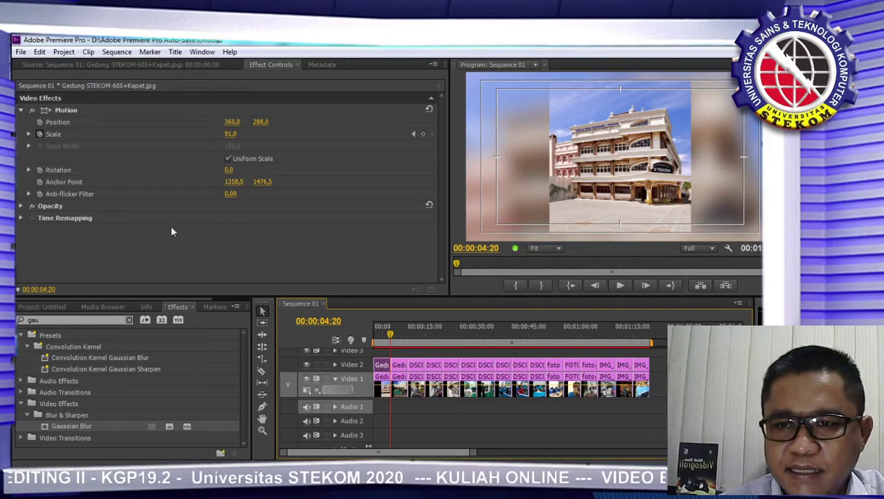
Copy the first clip's Motion settings and paste them onto all the remaining Video 2 clips
right_click(71, 106)
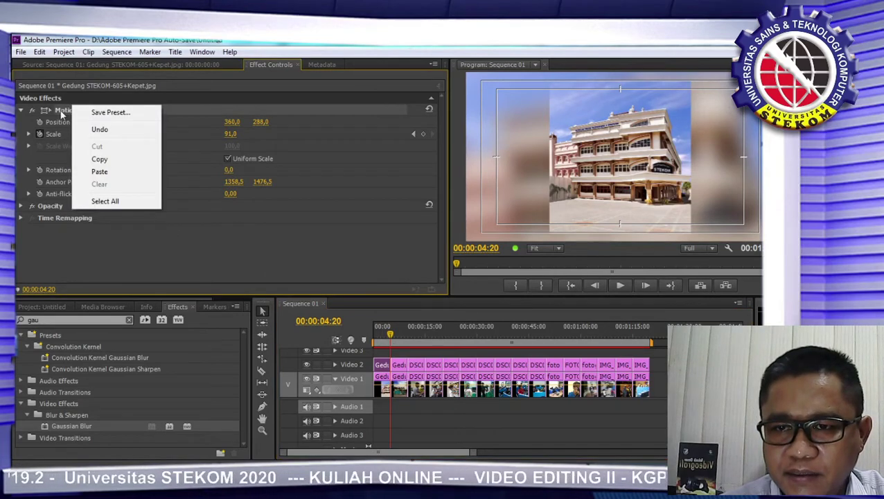
click(61, 113)
right_click(62, 116)
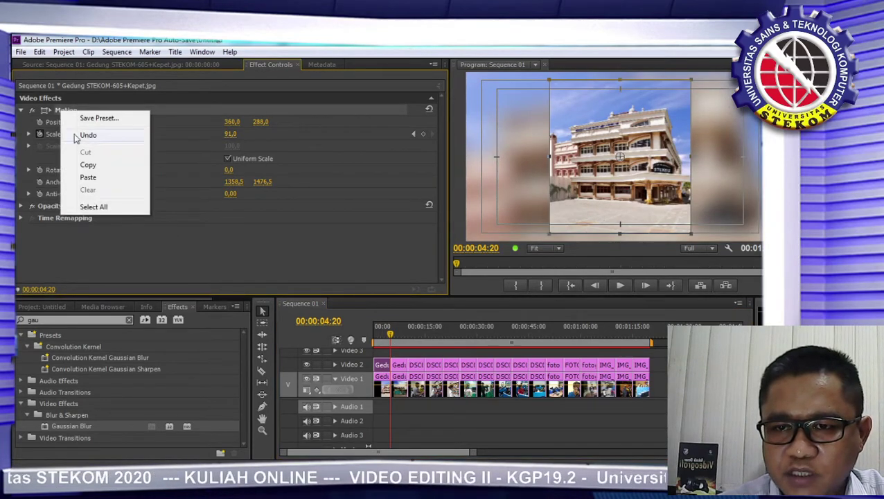
click(88, 165)
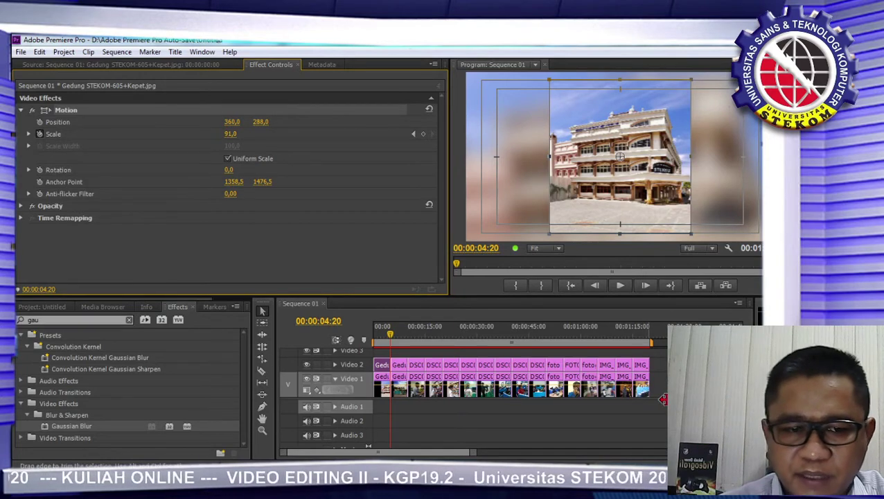
drag(667, 369, 402, 358)
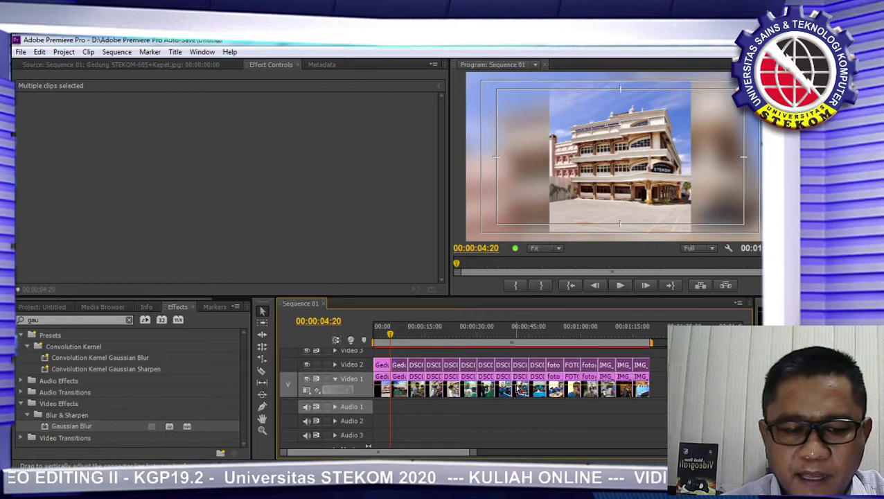
click(515, 383)
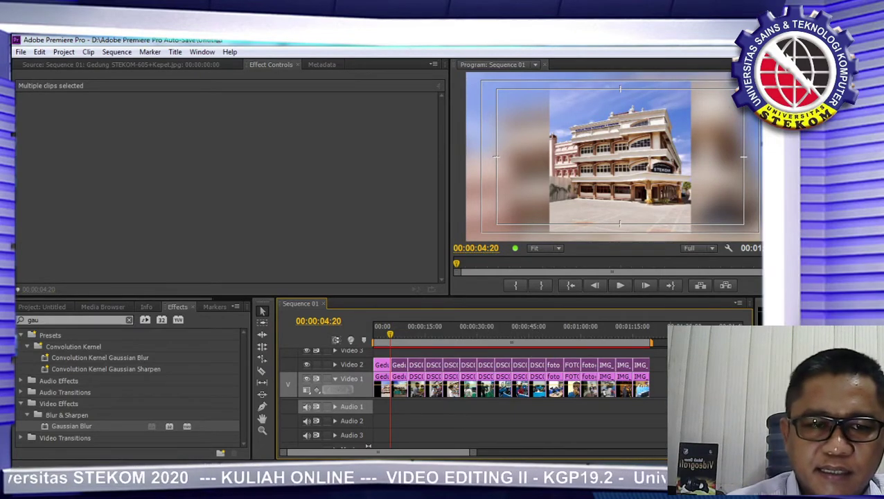
Play the sequence from the start to preview the zoom on the photos, and return to the beginning
click(571, 284)
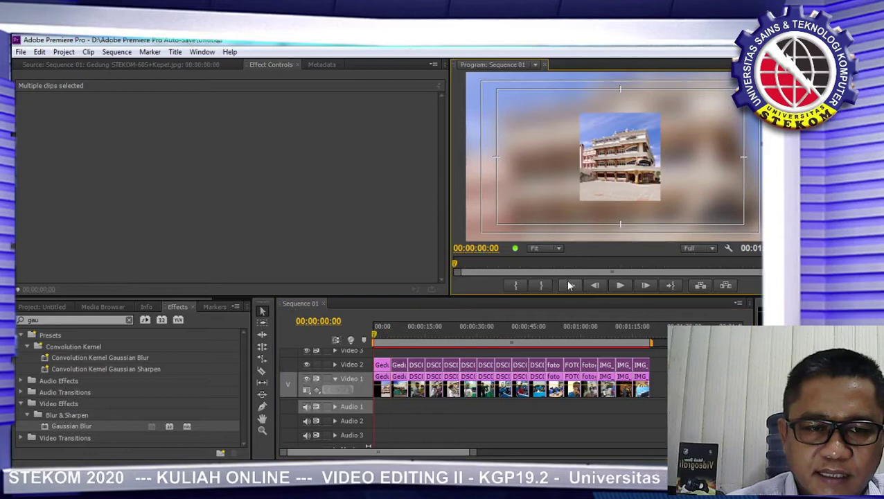
click(621, 287)
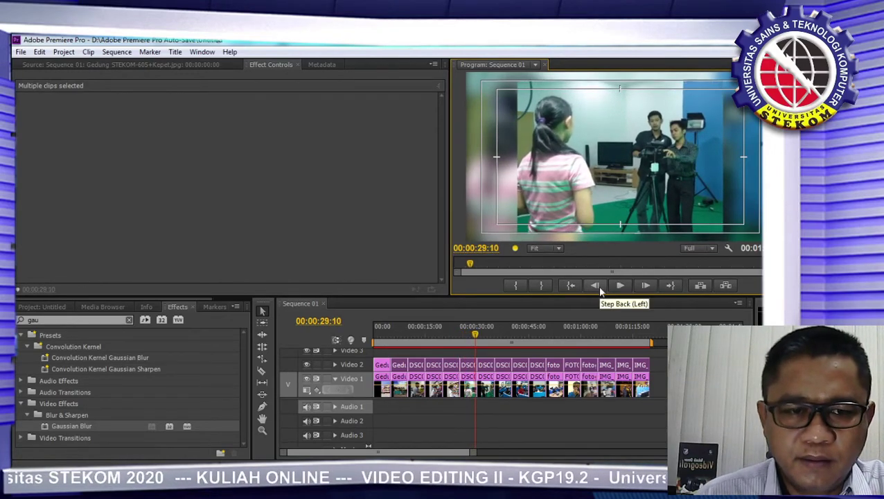
click(572, 286)
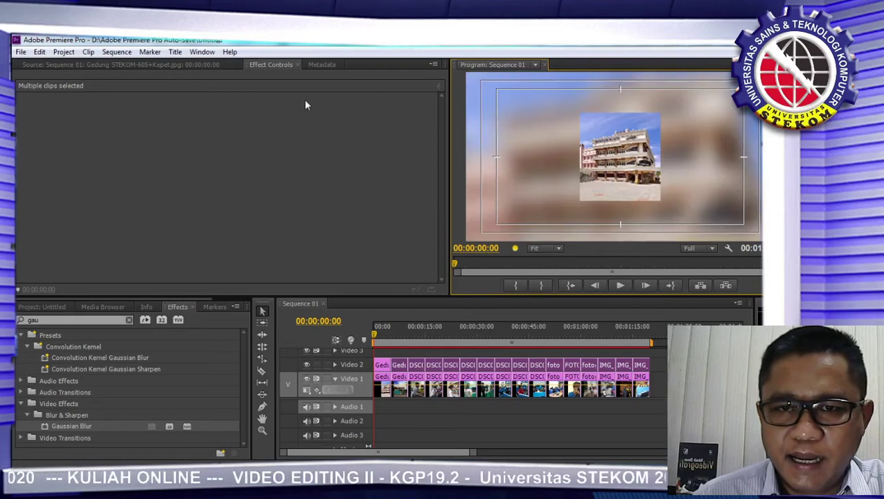
Move the playhead to 00:00:02:00 and view the building photo in the source monitor
click(382, 339)
click(376, 376)
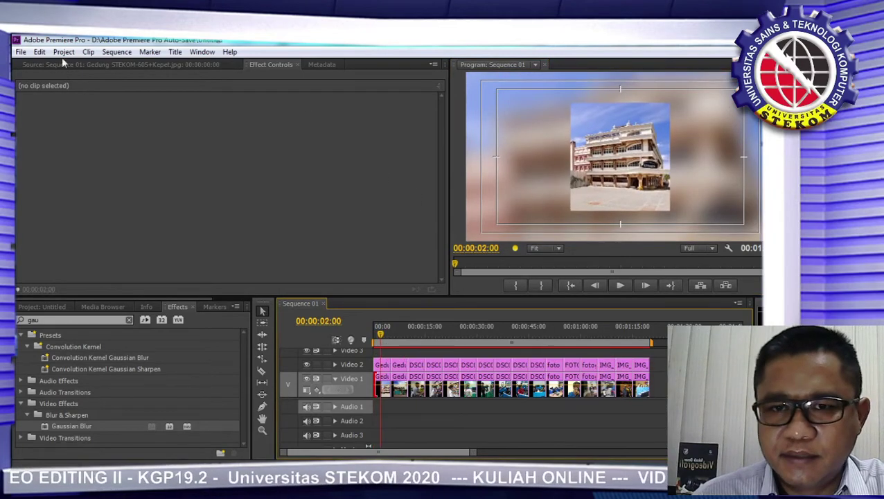
click(244, 68)
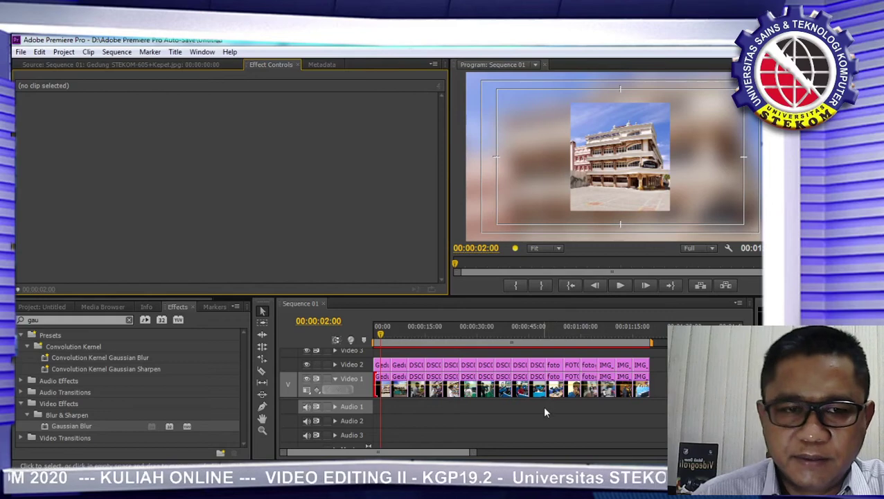
click(155, 65)
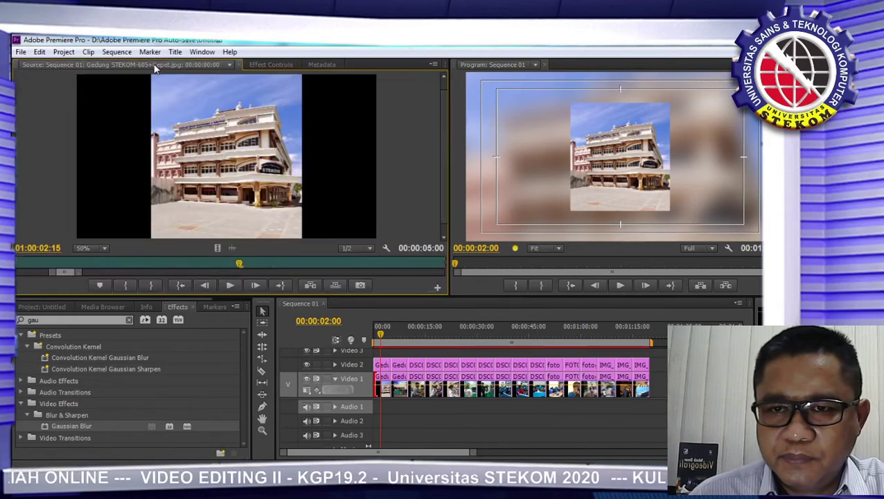
click(272, 65)
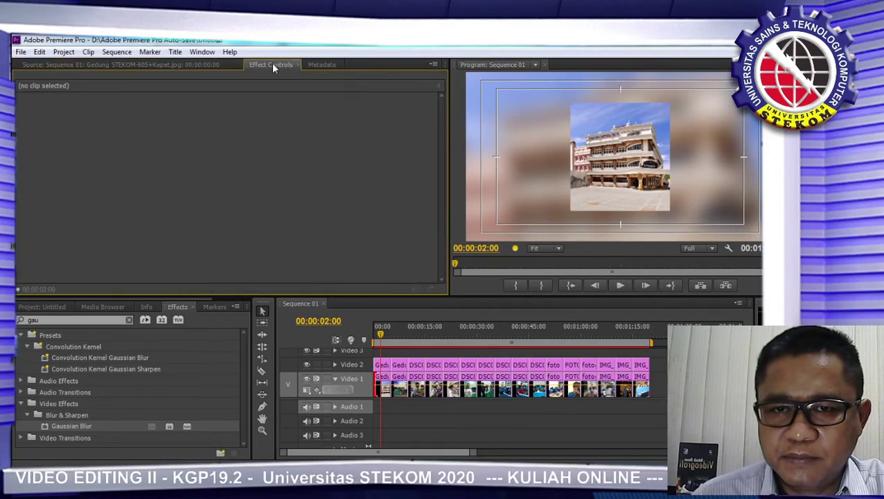
Examine the Motion settings of the first Video 1 clip, including Uniform Scale and the Scale slider
click(383, 388)
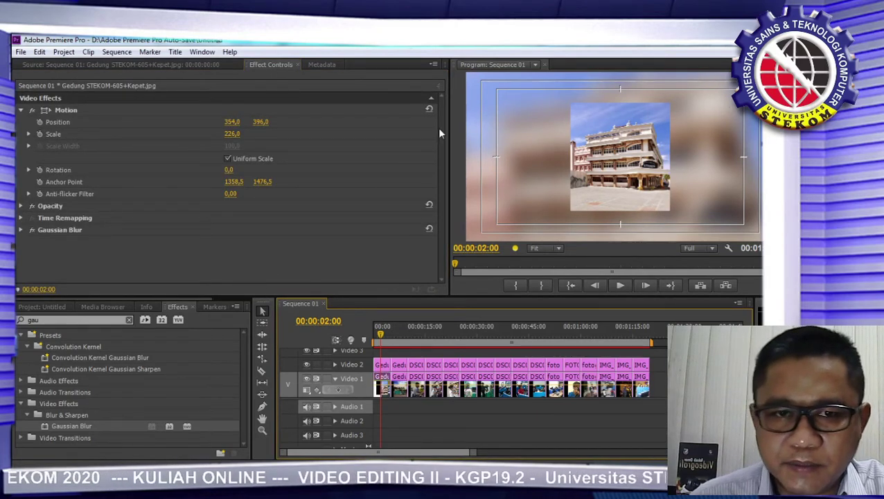
click(253, 160)
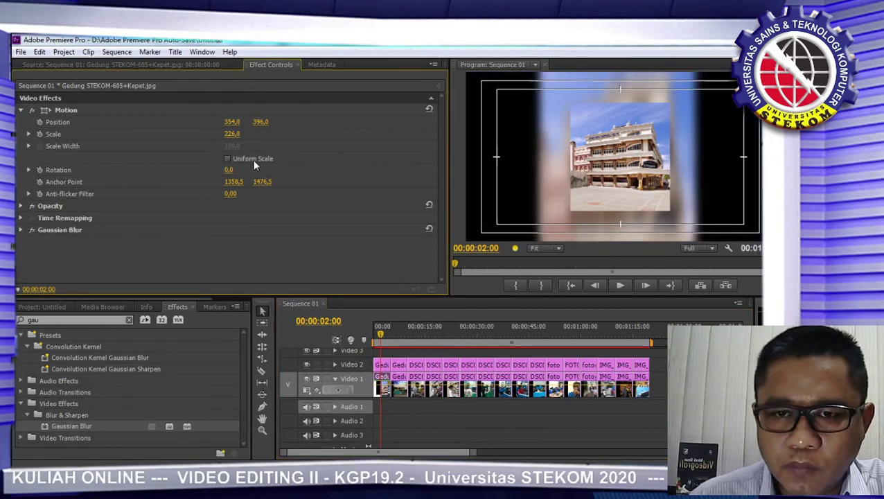
click(253, 160)
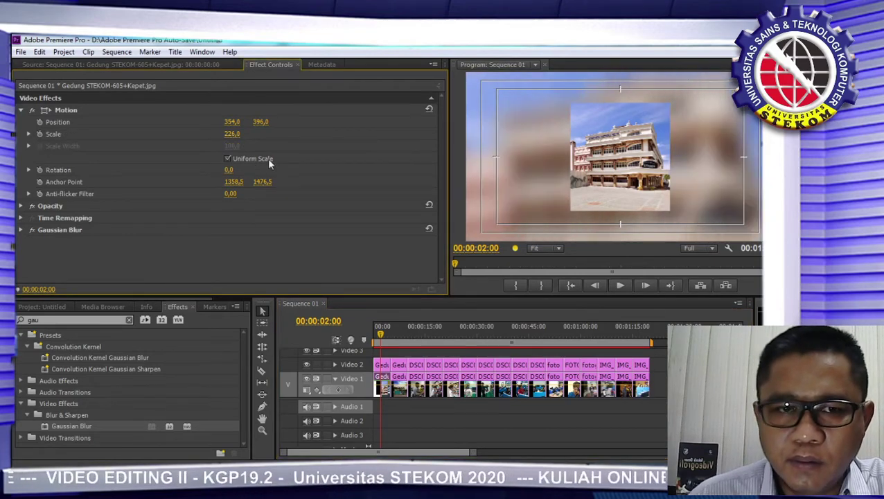
click(433, 99)
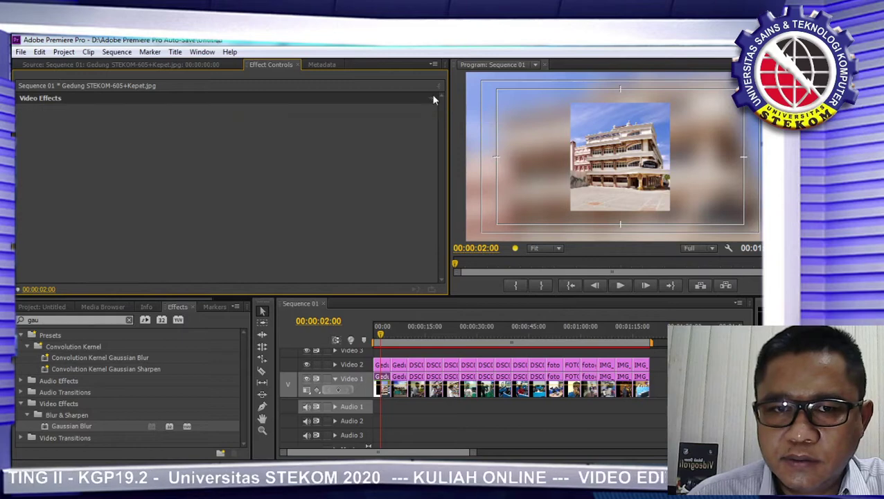
click(432, 101)
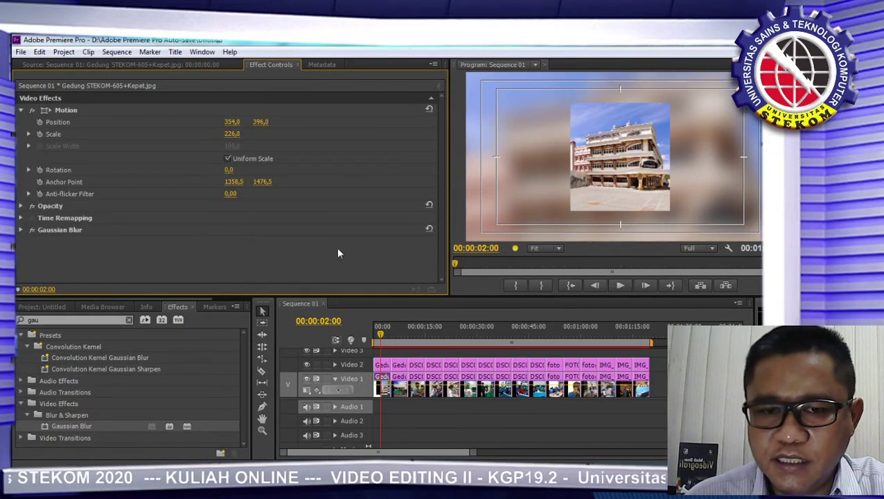
click(28, 134)
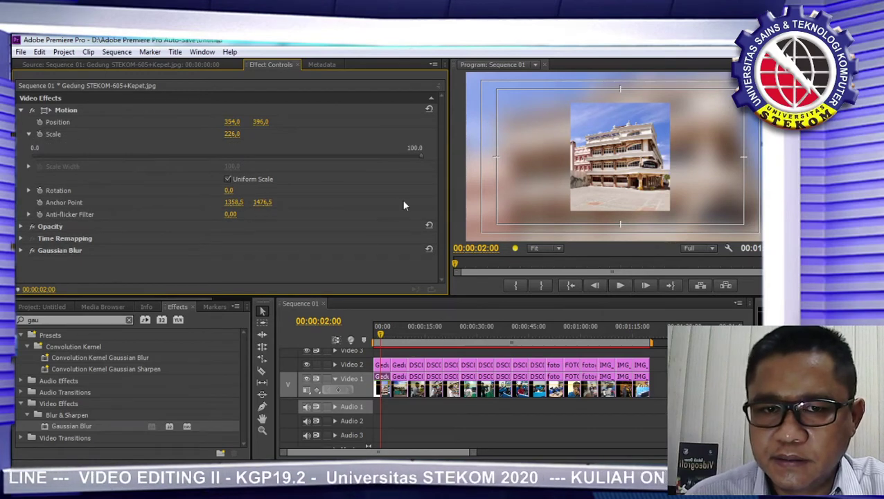
click(28, 134)
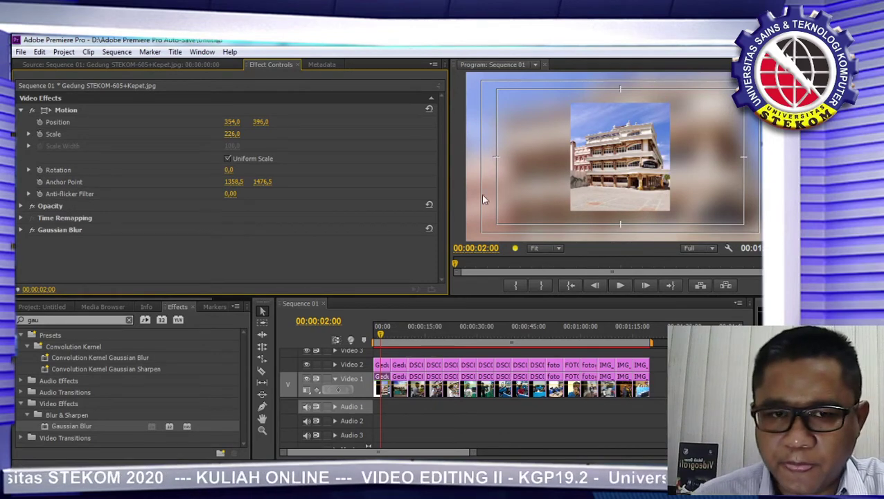
Add a Scale keyframe at 00:00:02:00 to the first clip on Video 2
click(385, 367)
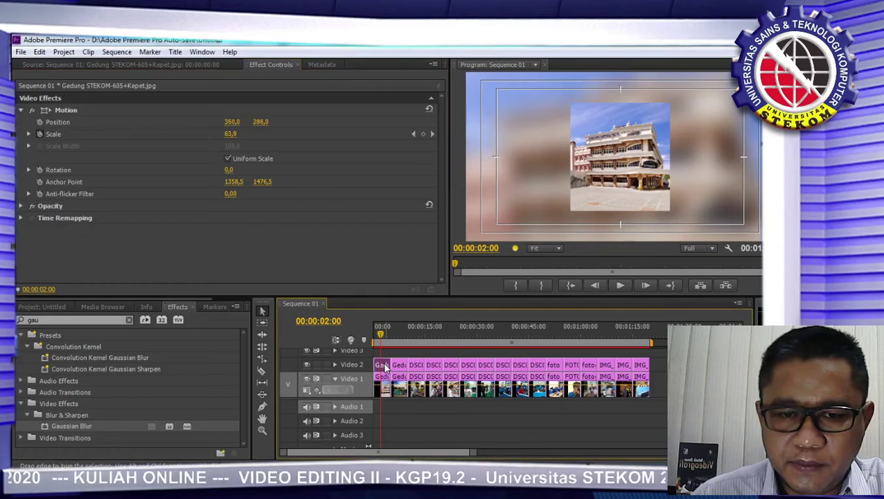
click(506, 214)
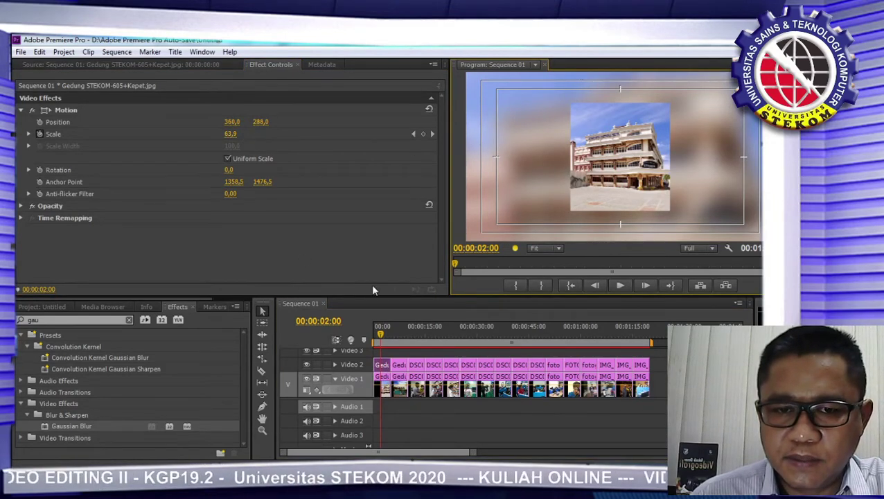
click(52, 134)
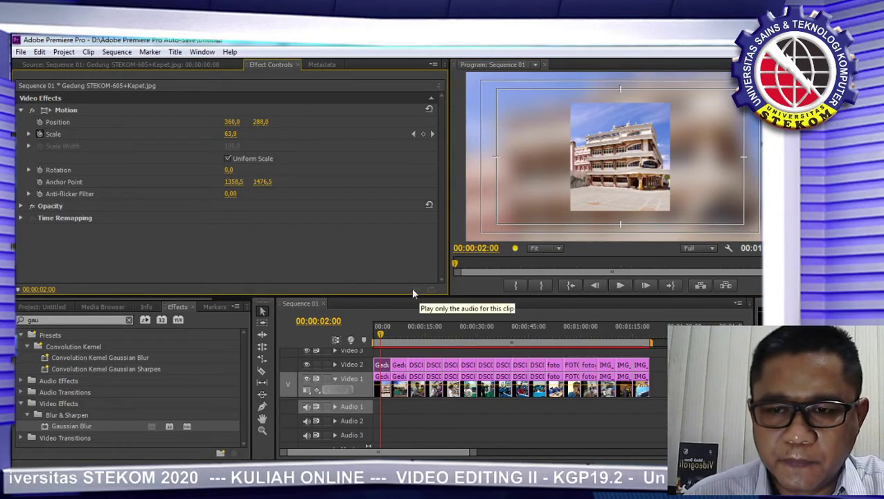
click(423, 134)
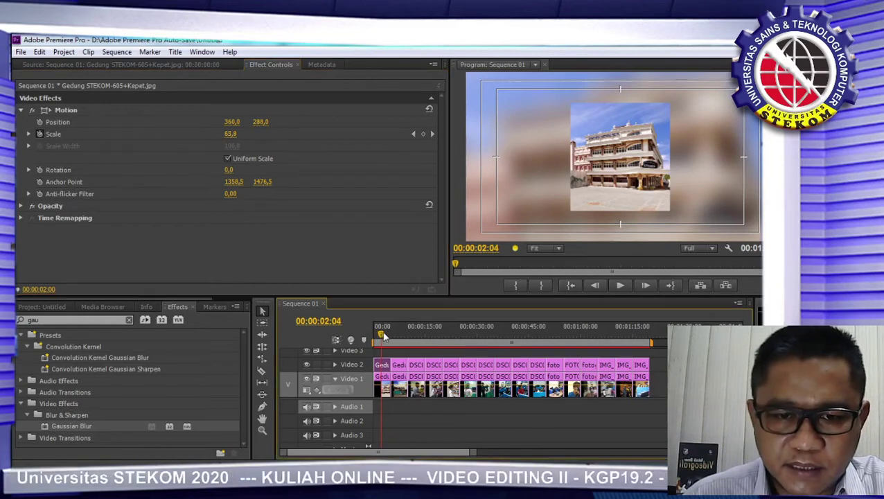
Add a Scale keyframe at 00:00:03:12 to the first clip on Video 2
drag(378, 337, 390, 339)
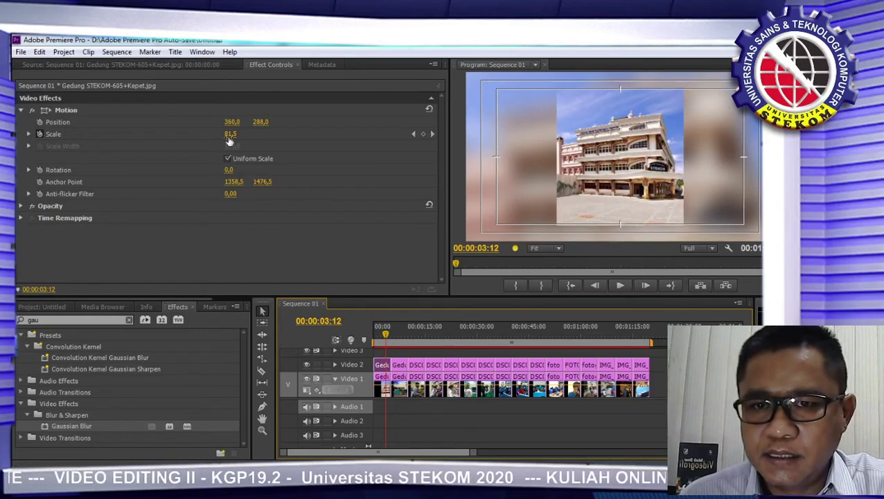
key(ctrl+s)
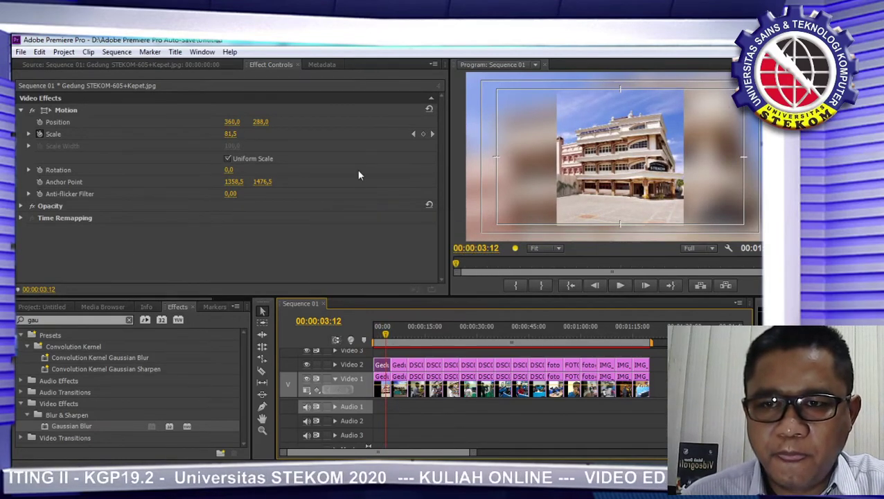
right_click(425, 138)
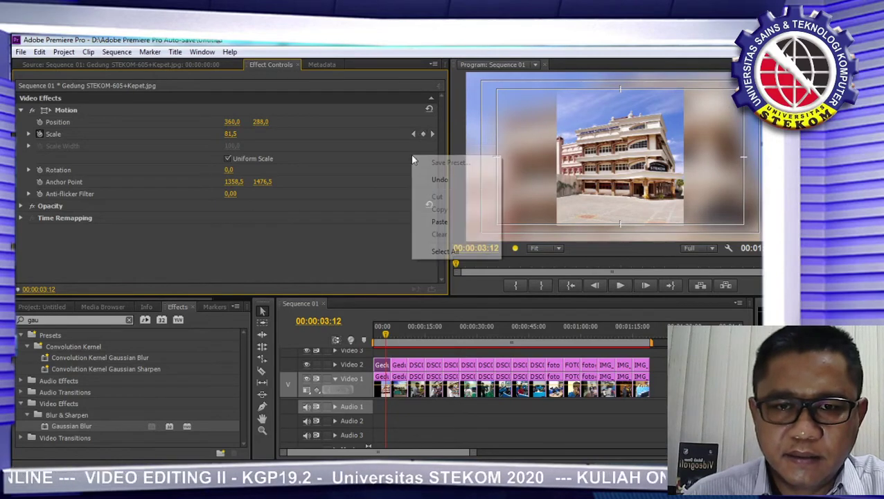
key(Escape)
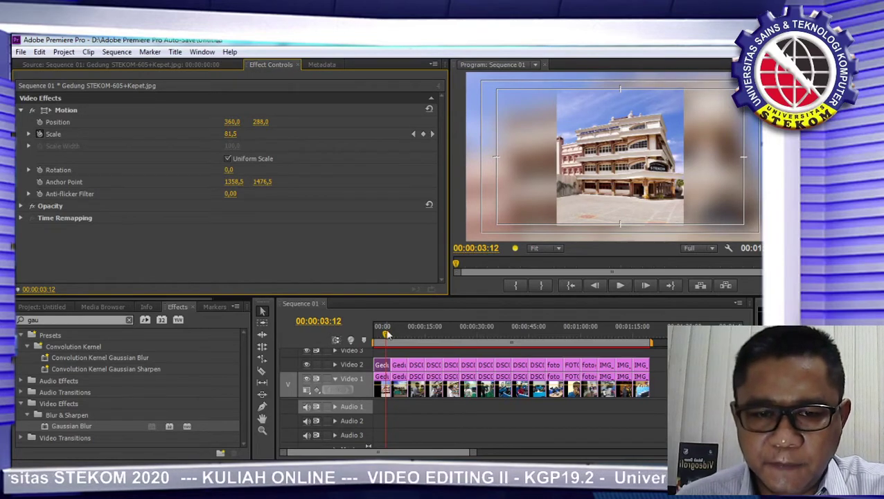
Scrub through the zoom on the first photo and examine its Scale slider and velocity in the Motion settings
drag(387, 335, 374, 336)
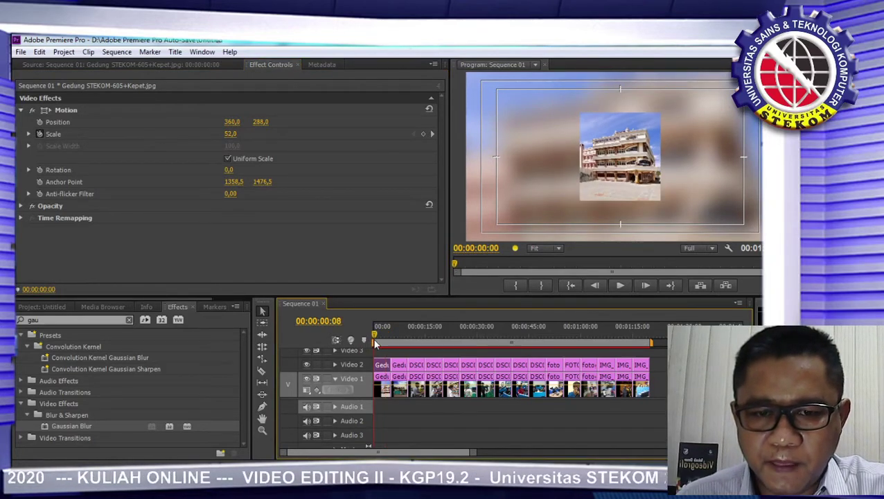
key(space)
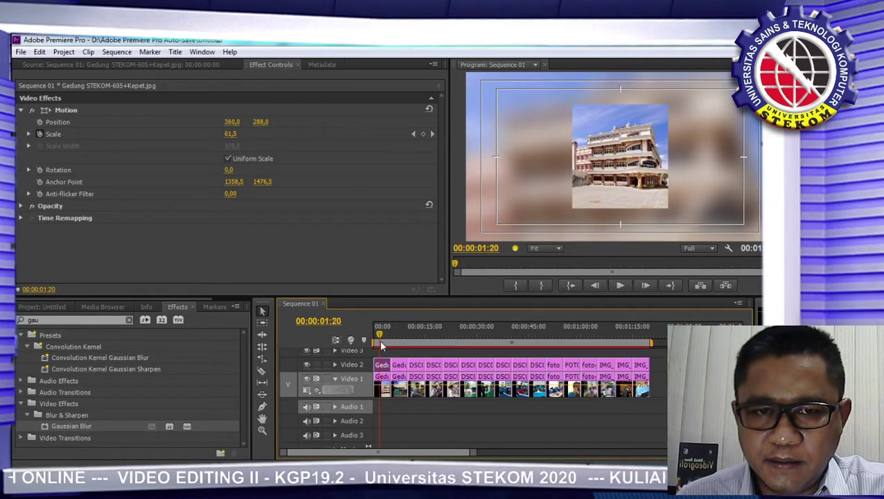
click(28, 134)
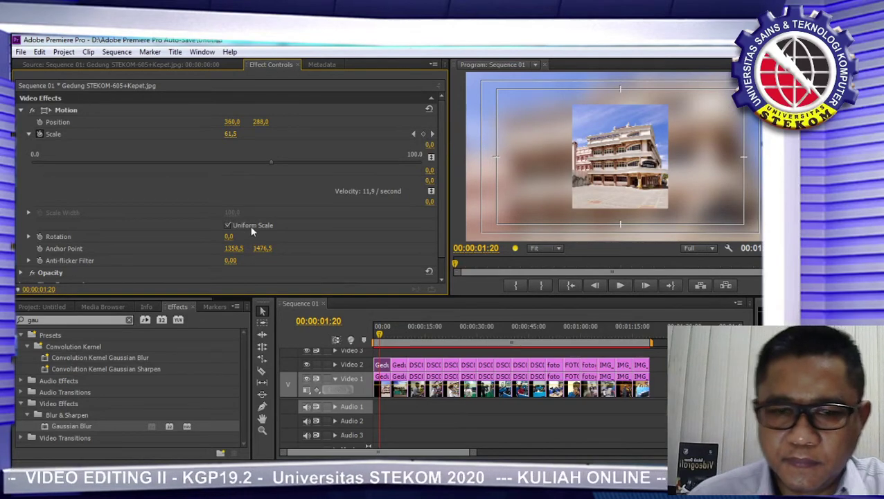
scroll(252, 232, down, 1)
click(372, 336)
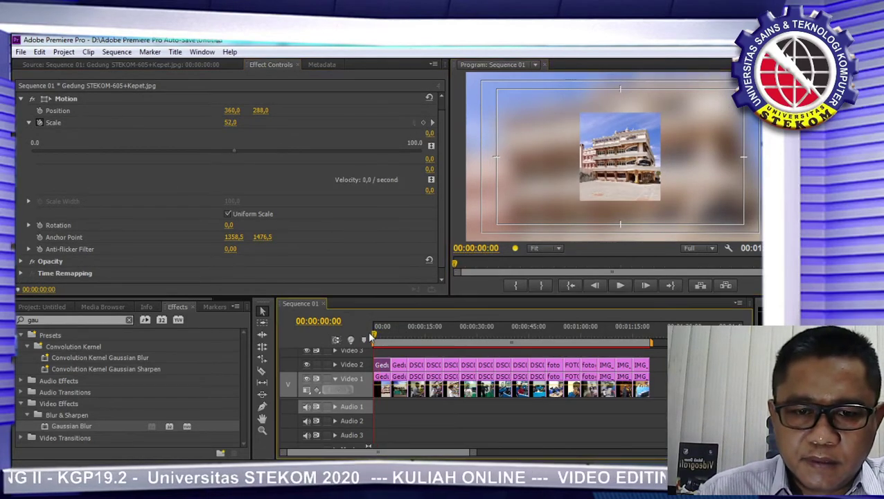
drag(372, 336, 396, 337)
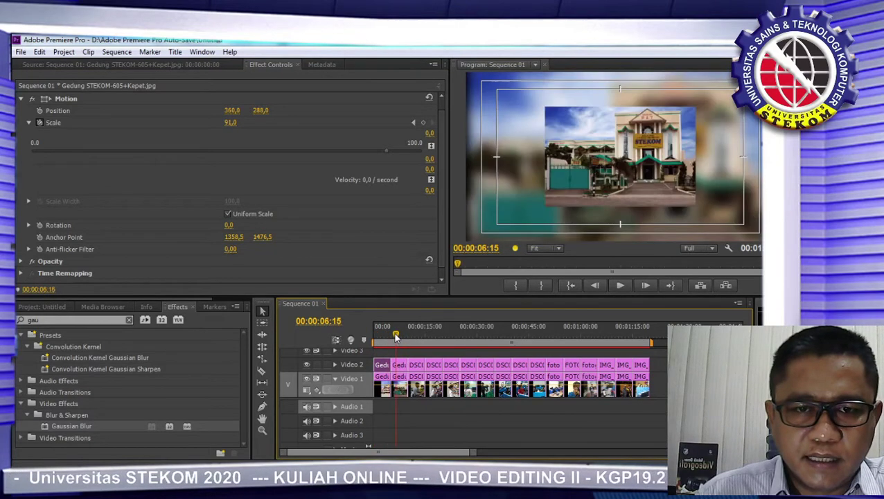
click(66, 100)
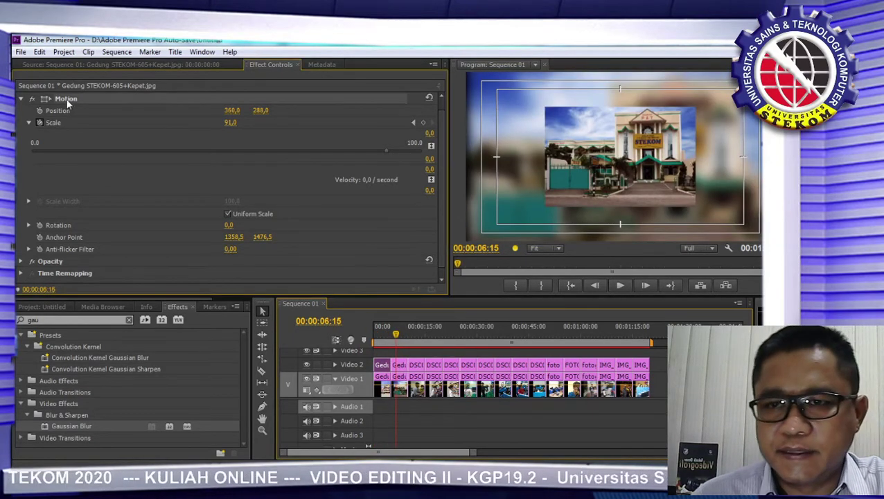
click(52, 126)
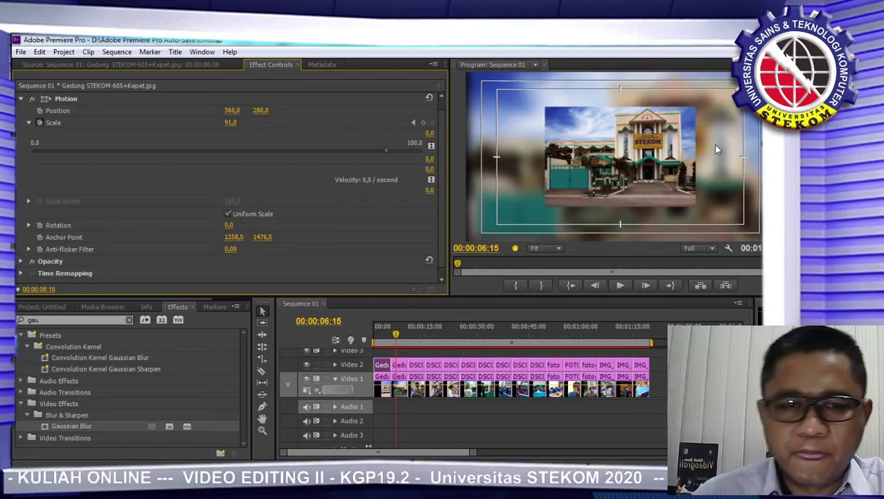
Play the sequence from the start to check the zoom, return to the beginning and collapse the Scale details
click(574, 290)
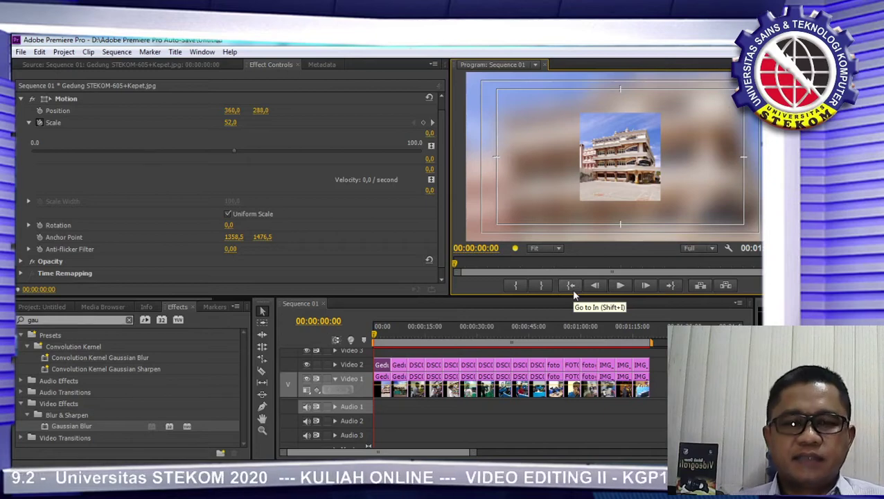
click(620, 285)
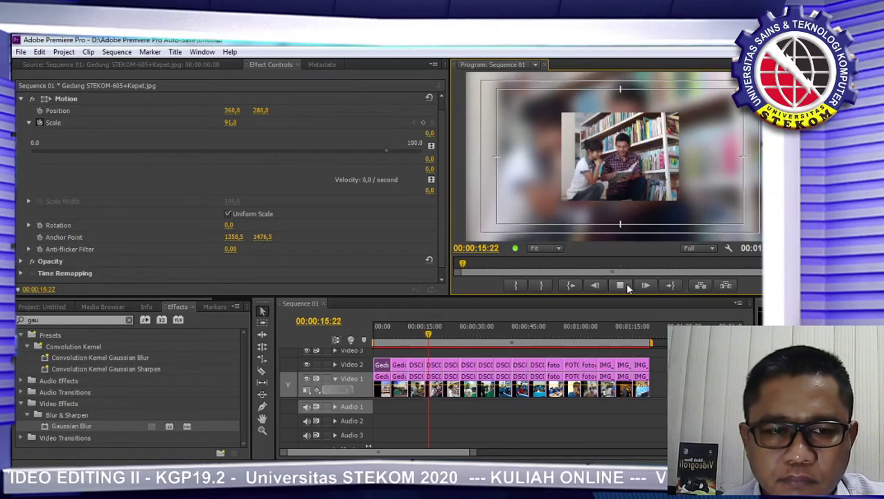
click(571, 285)
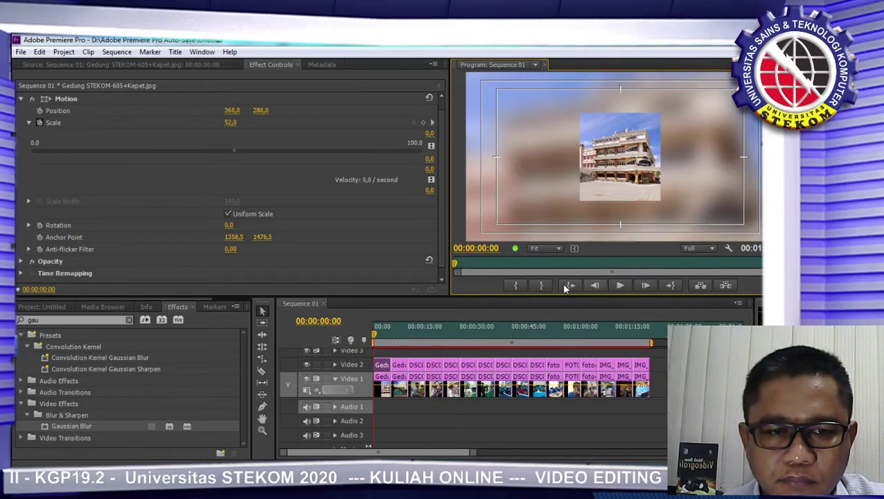
click(30, 122)
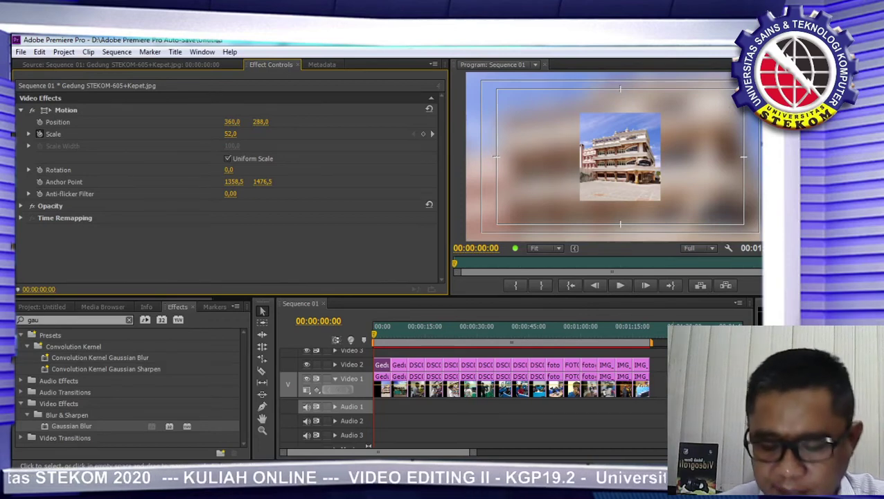
Search the effects for "slide" and apply the Slide video transition to the first few photos on Video 1
click(182, 308)
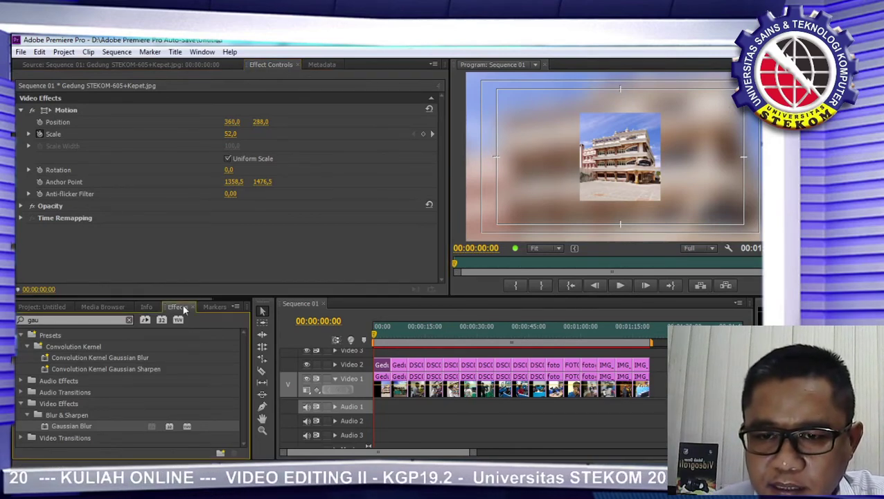
click(69, 320)
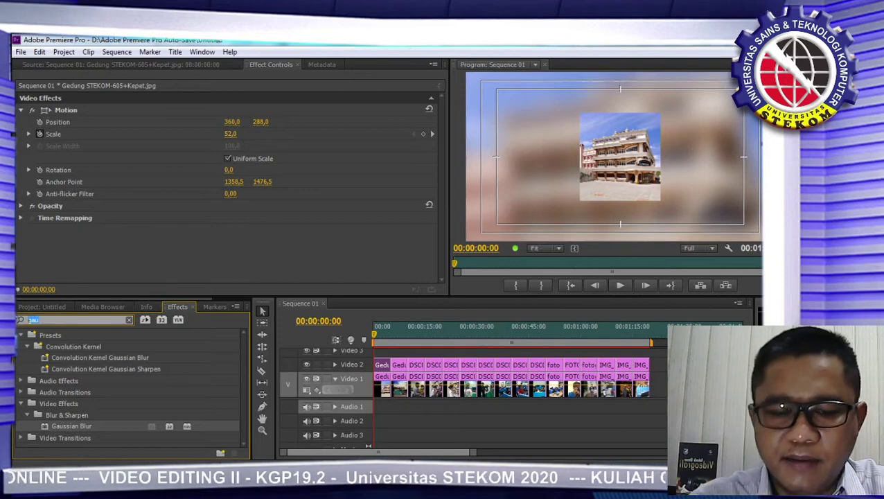
text(slide)
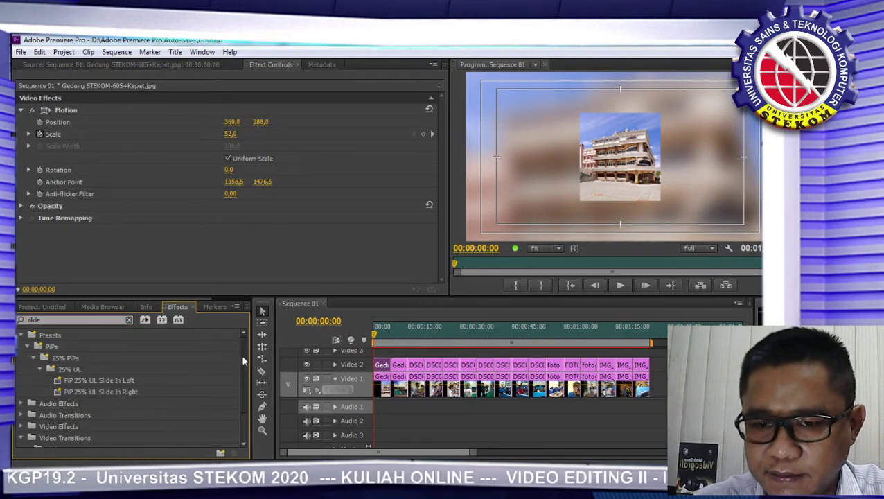
drag(241, 354, 242, 387)
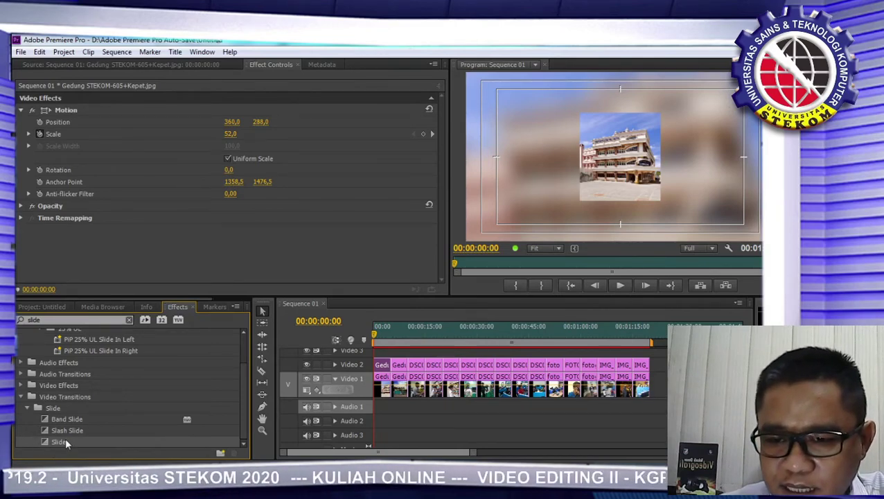
drag(60, 439, 375, 389)
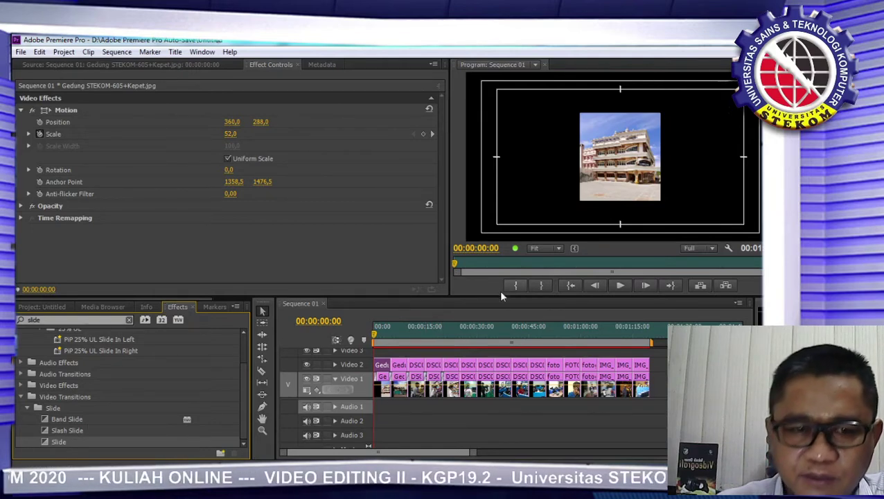
Play the sequence from the start to preview the Slide transitions on the blurred backgrounds, and return to the beginning
click(583, 288)
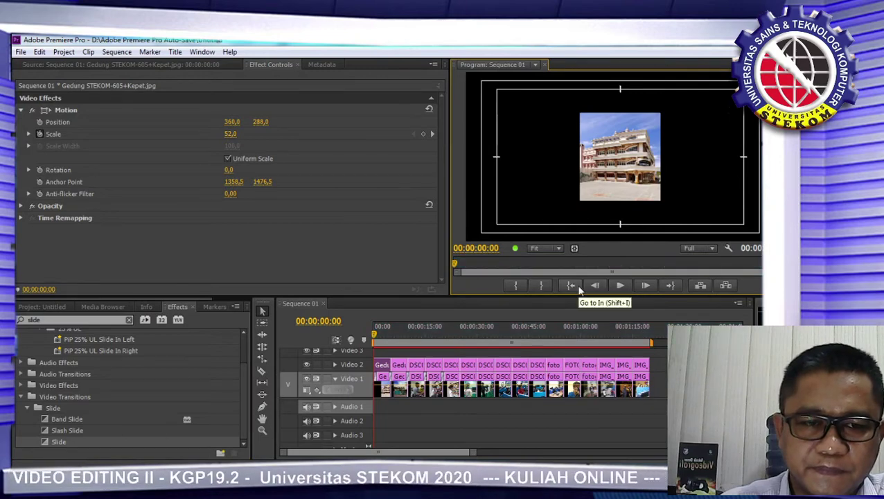
click(623, 284)
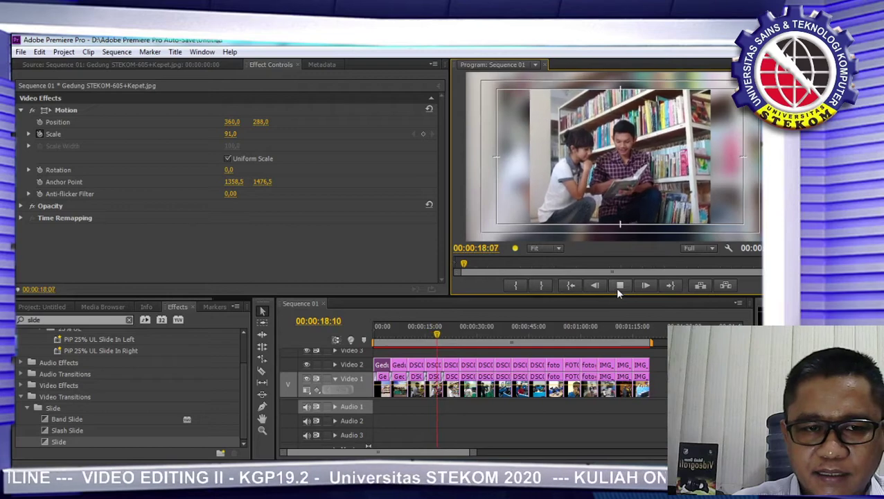
key(Home)
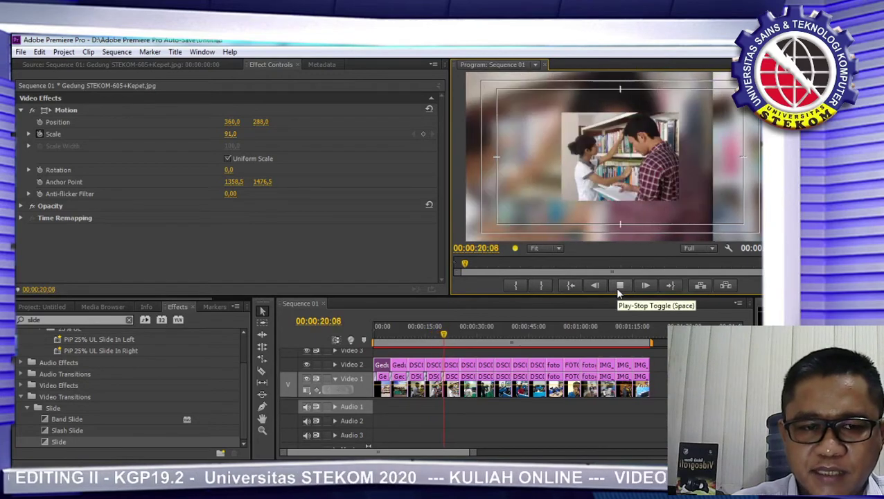
click(570, 285)
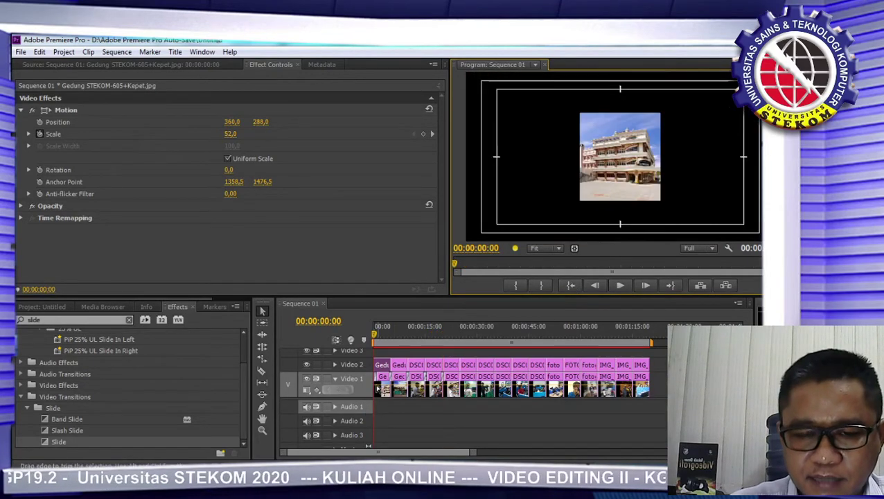
Apply the Slide transition to the first several foreground photos on Video 2 and to the matching further backgrounds on Video 1
drag(60, 439, 381, 367)
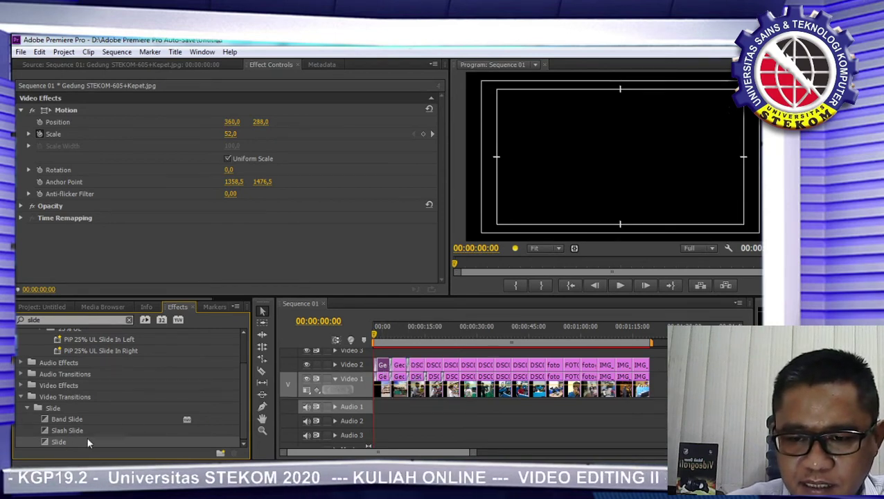
drag(189, 418, 452, 366)
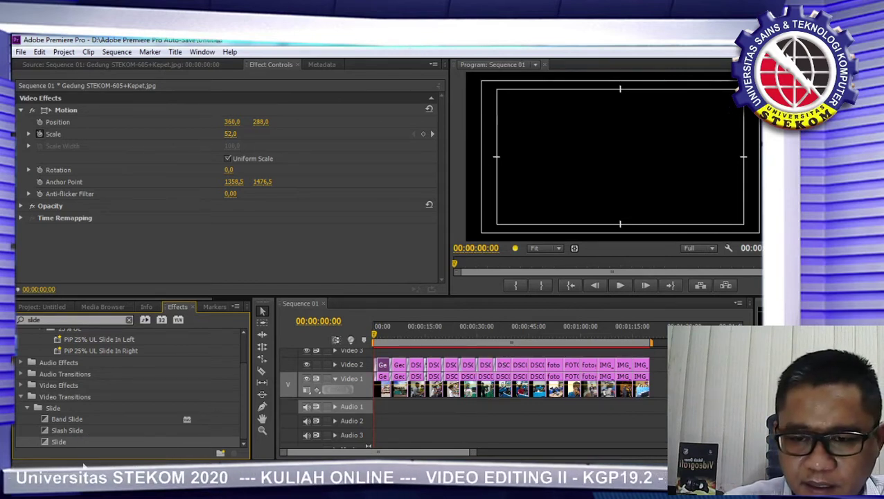
drag(60, 450, 431, 391)
drag(66, 443, 443, 402)
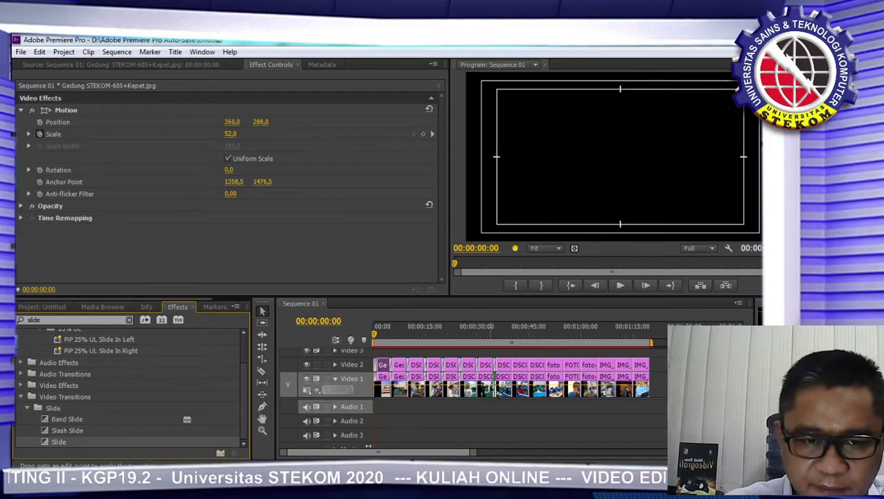
click(60, 442)
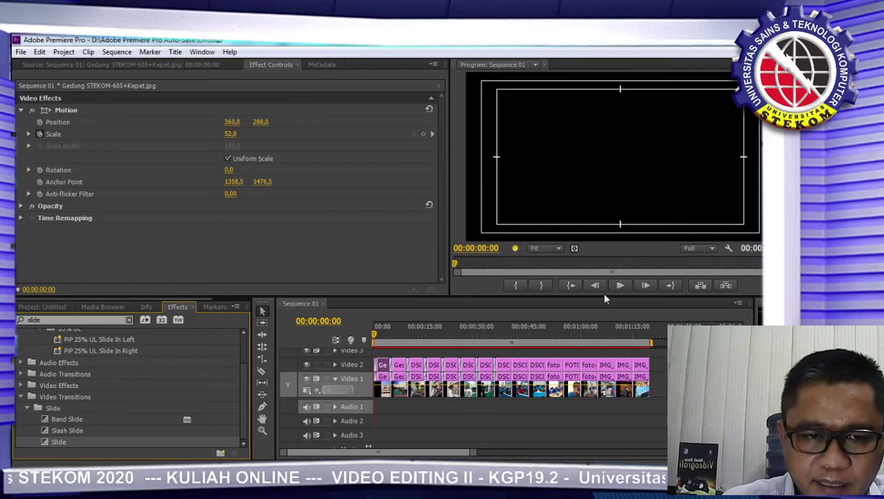
Play the sequence from the start to preview the Slide transitions on both video tracks, stopping at the library photo
click(620, 286)
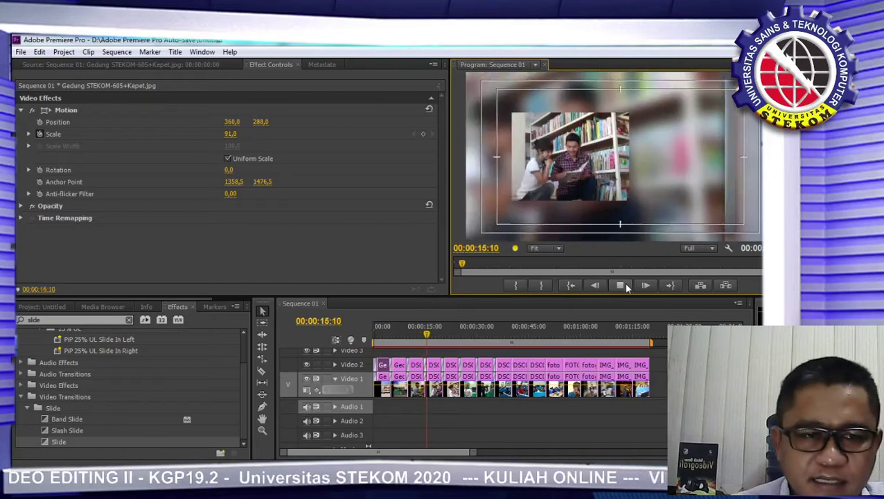
click(621, 286)
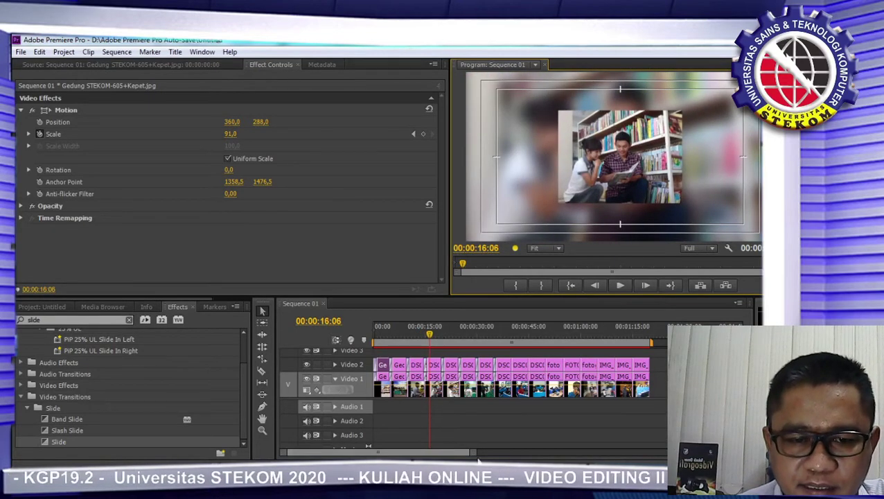
Open the Video 2 Slide transition between Gedung STEKOM-605+Kepet.jpg and Gedung-304.jpg for editing, with the playhead inside it at 00:00:05:02
drag(472, 454, 431, 458)
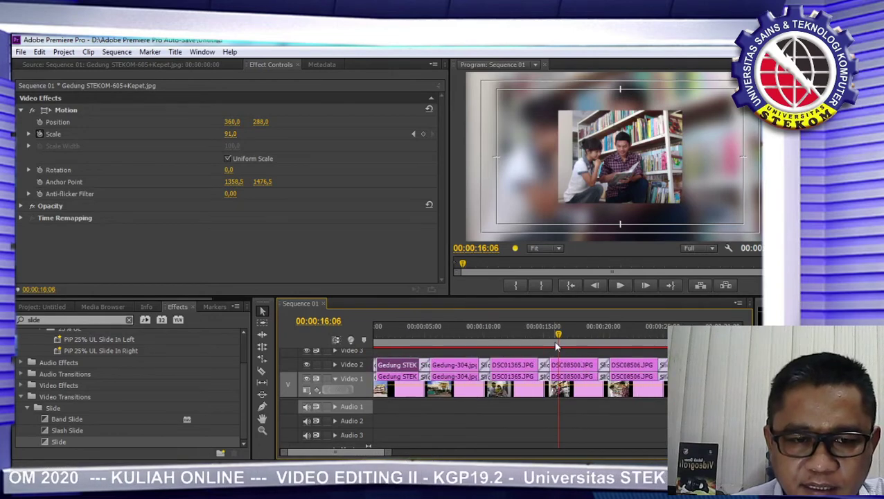
drag(563, 338, 430, 337)
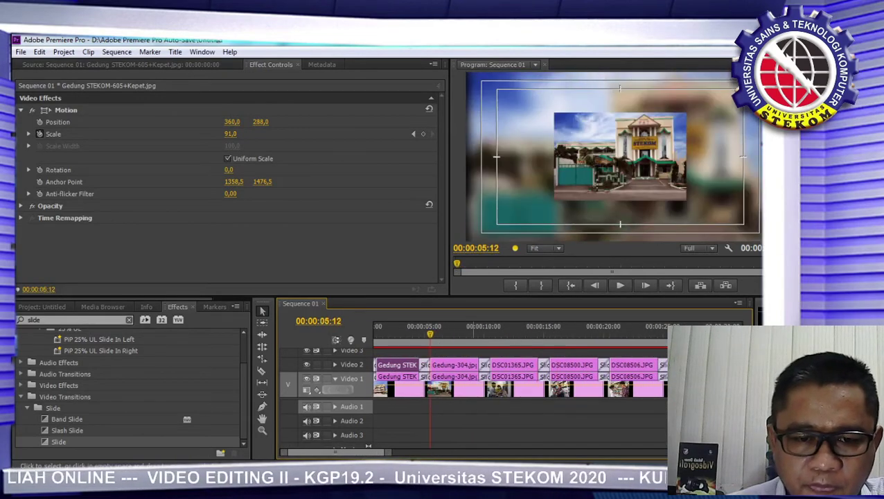
scroll(361, 454, up, 1)
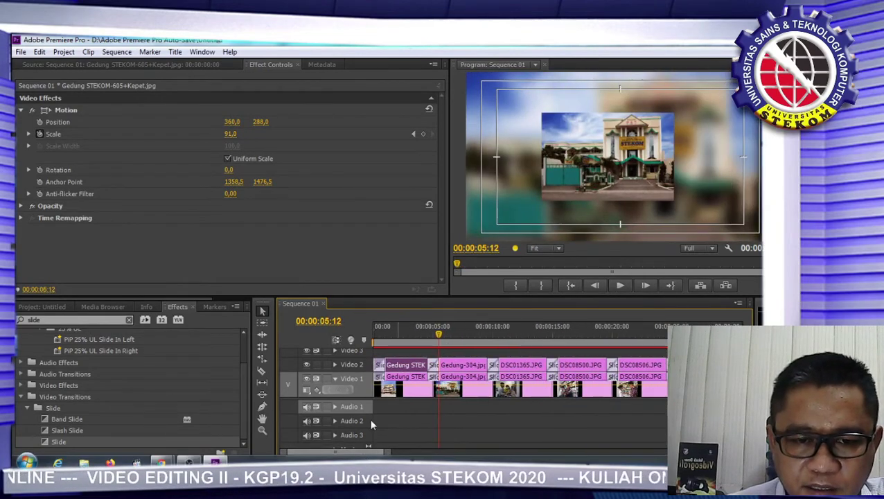
click(428, 365)
drag(431, 337, 434, 338)
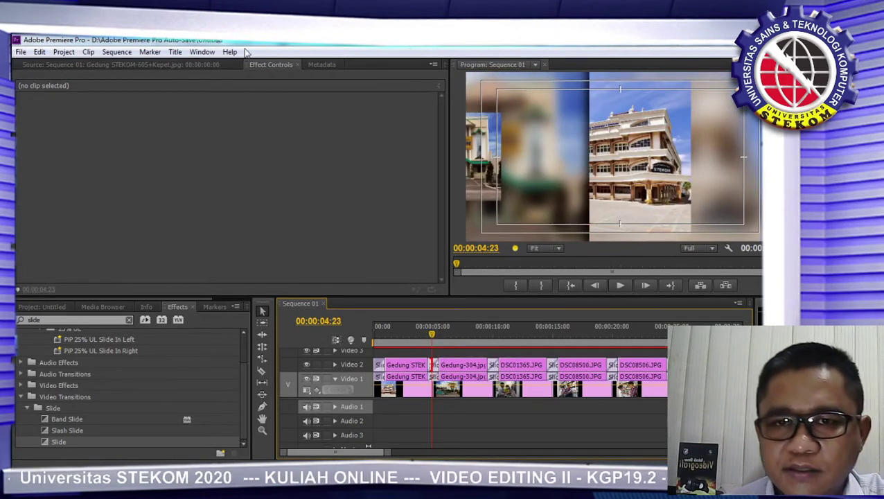
click(253, 75)
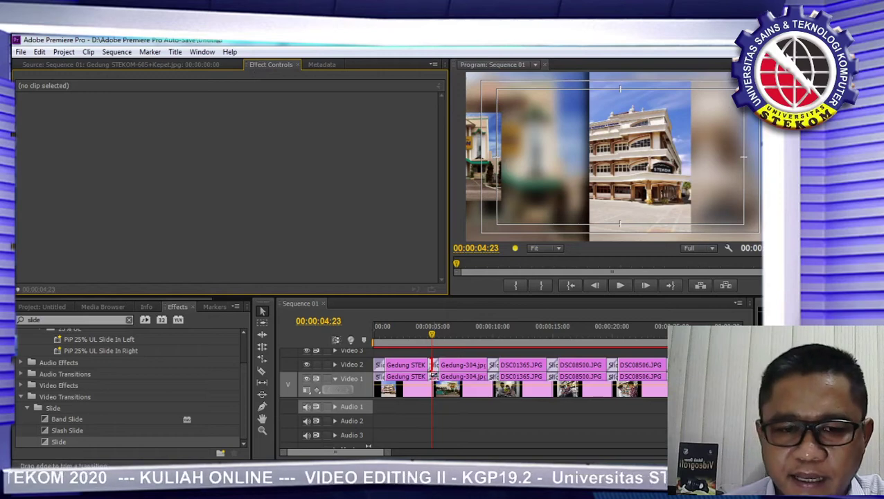
double_click(449, 390)
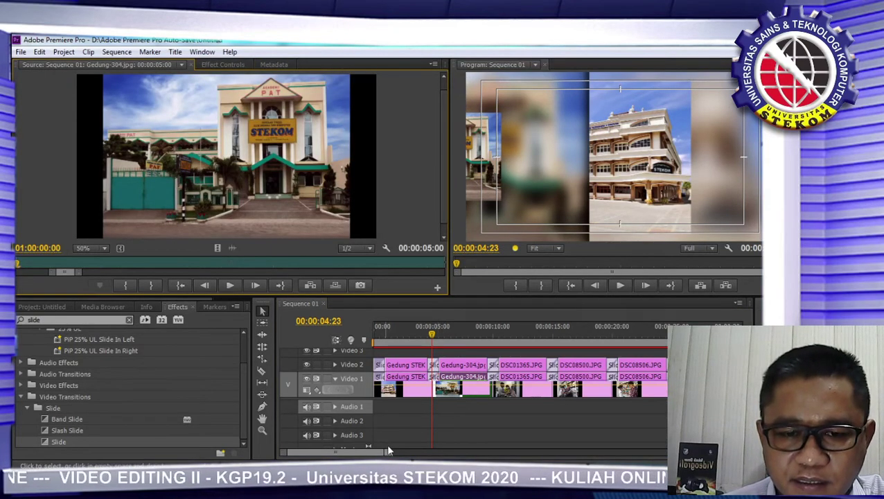
drag(386, 450, 311, 451)
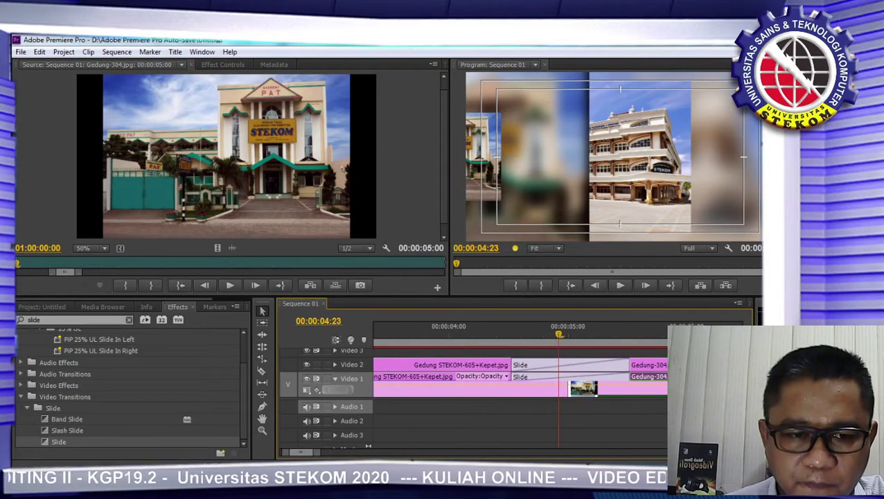
double_click(610, 372)
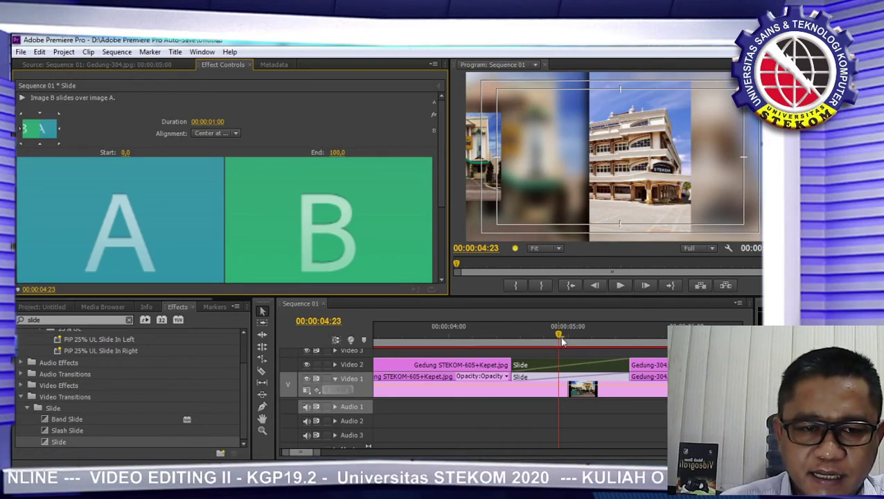
drag(561, 340, 581, 345)
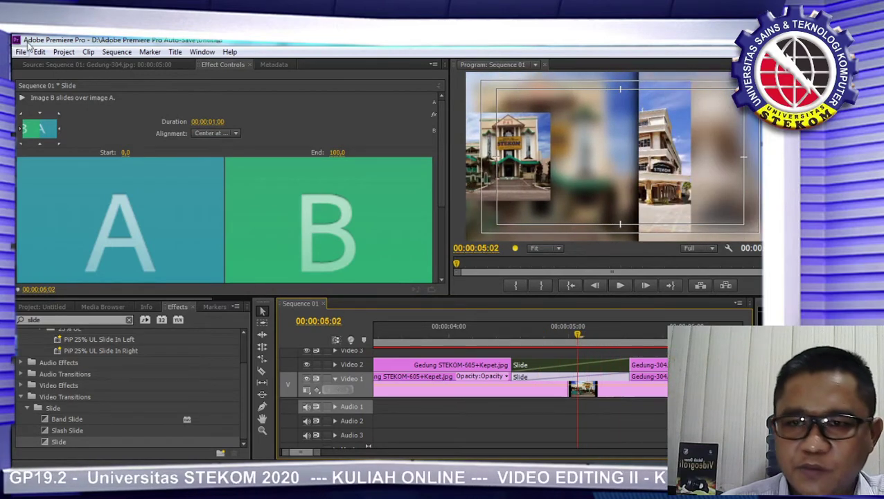
Set the Slide transition into Gedung-304.jpg to enter from the upper-left corner on Video 2 and the lower-left corner on Video 1
click(22, 115)
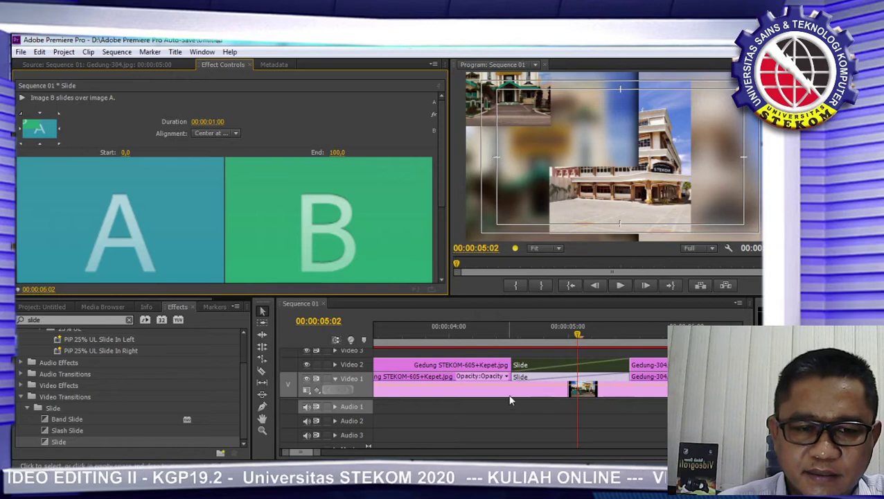
click(525, 377)
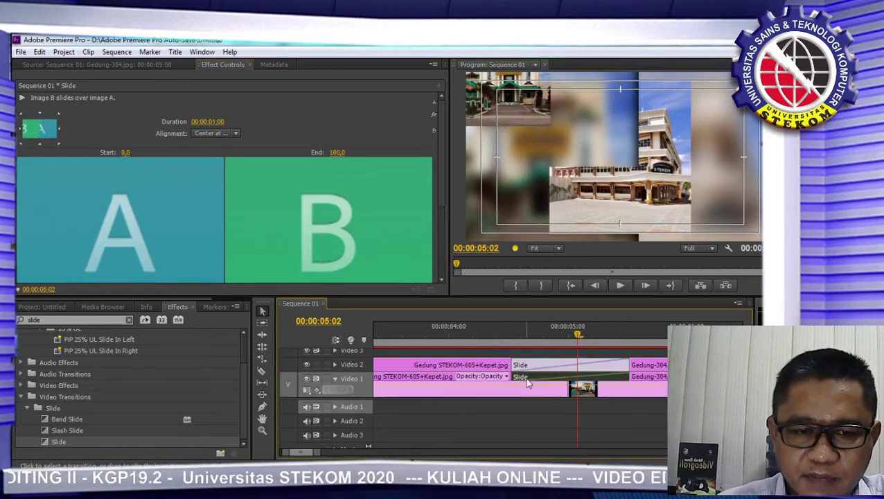
click(21, 145)
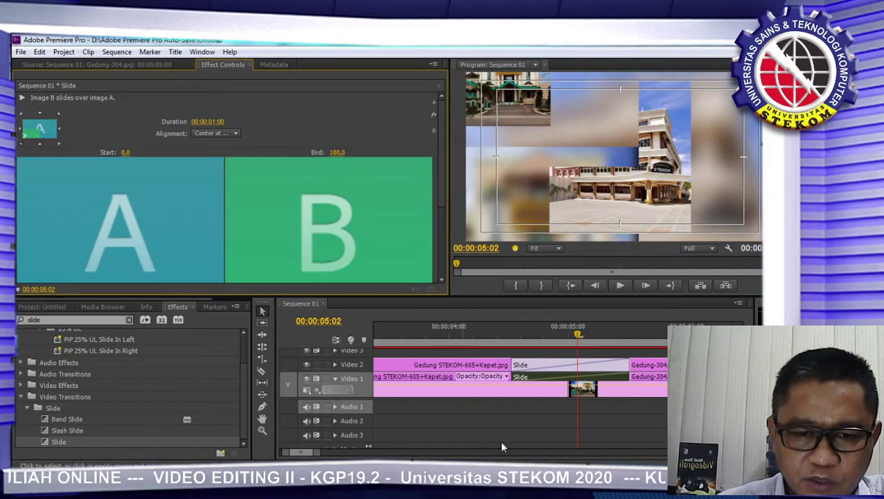
mouse_move(316, 457)
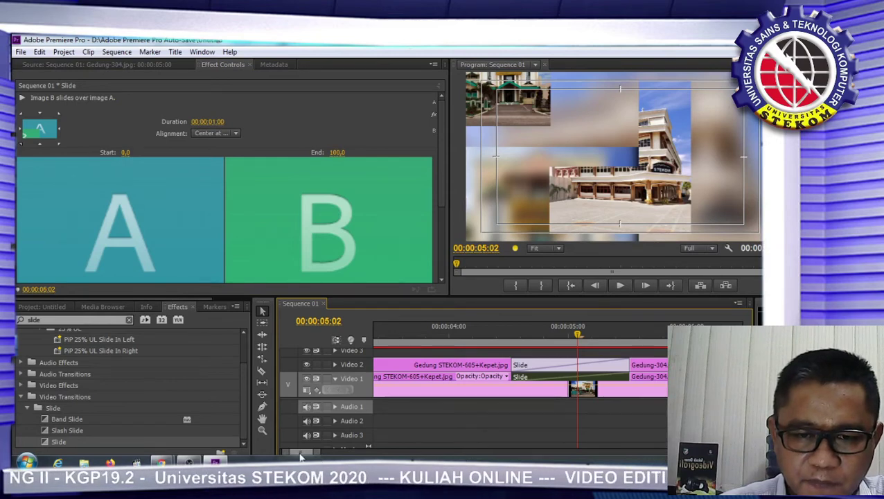
mouse_move(321, 456)
mouse_down()
mouse_move(300, 457)
mouse_move(306, 451)
mouse_up()
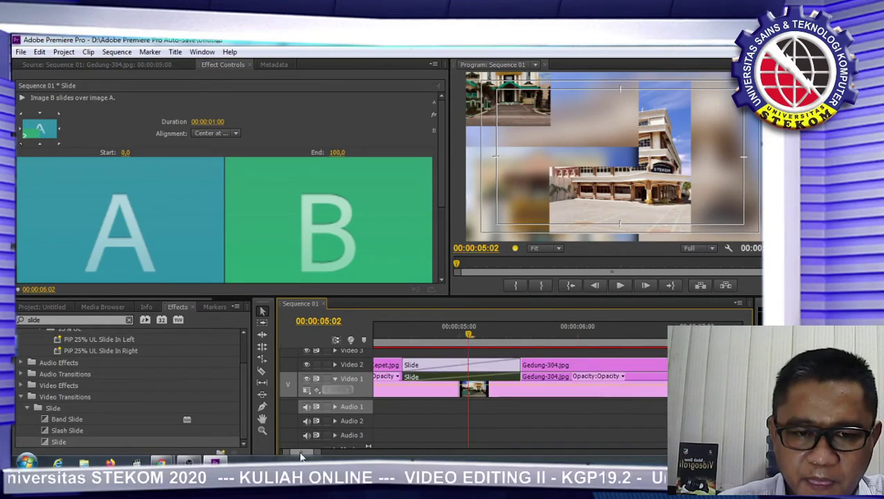
right_click(434, 361)
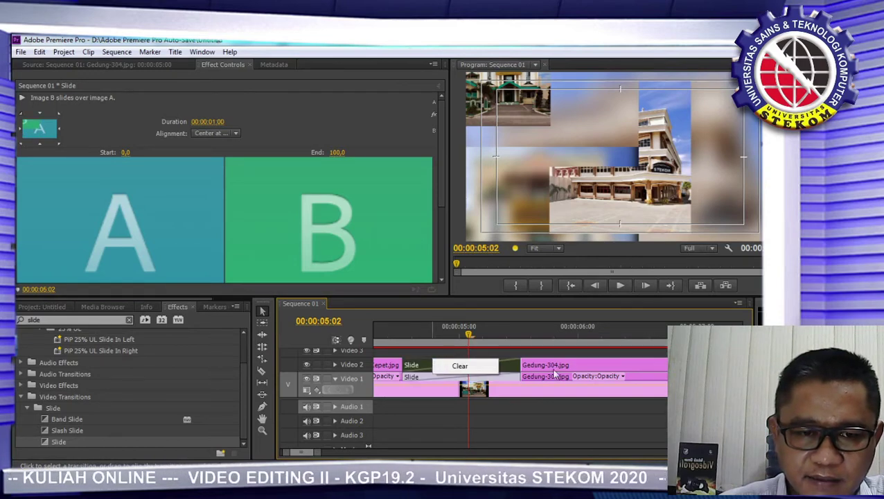
right_click(500, 373)
click(508, 379)
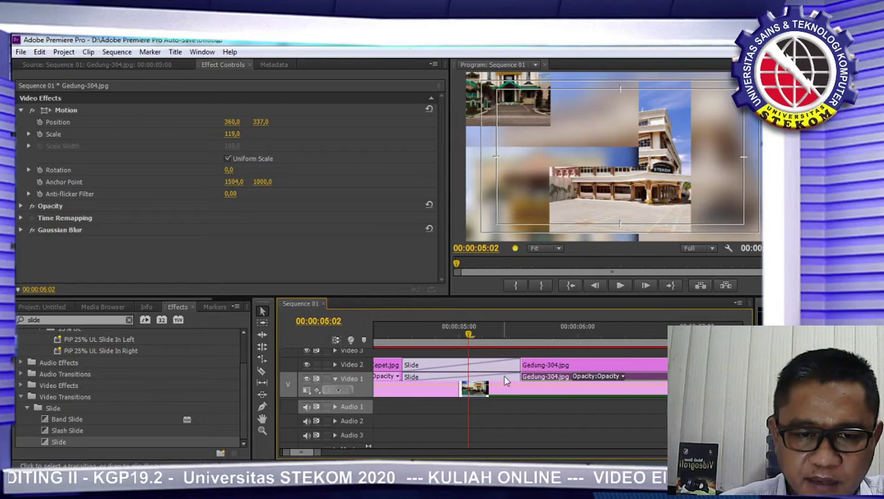
right_click(506, 381)
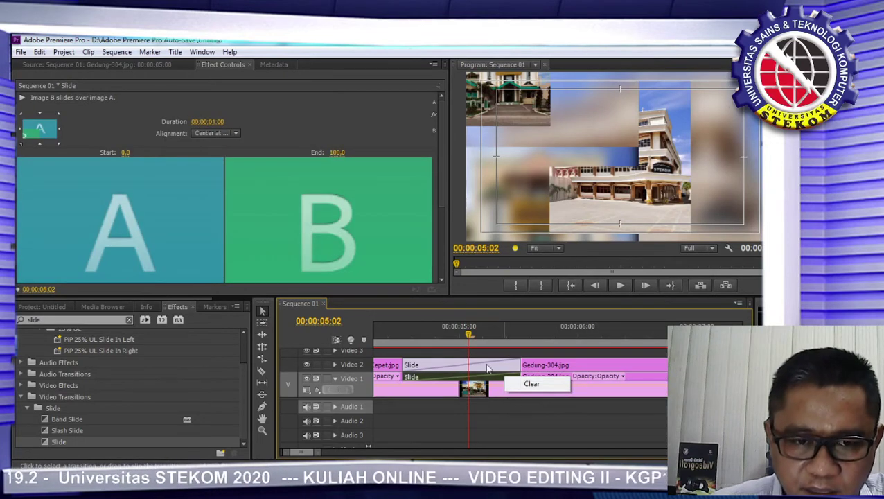
Change the Slide transitions into Gedung-304.jpg on Video 1 and Video 2 so the incoming photo enters from the top
click(474, 379)
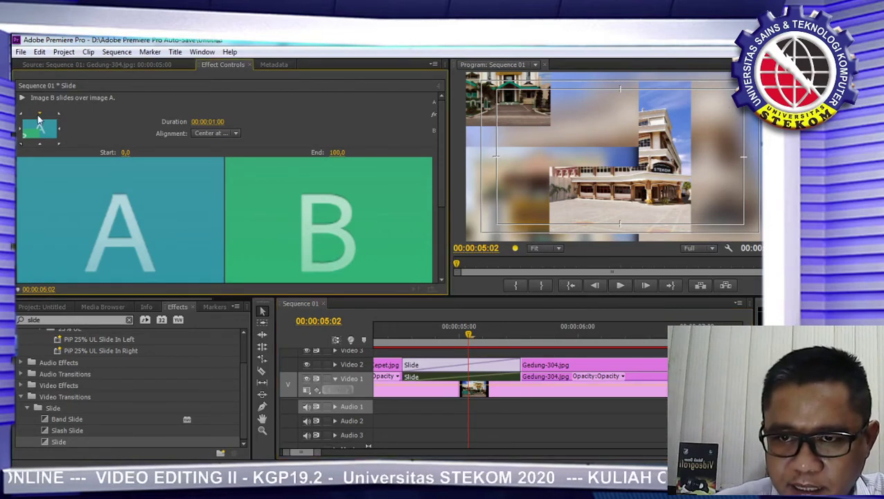
click(475, 368)
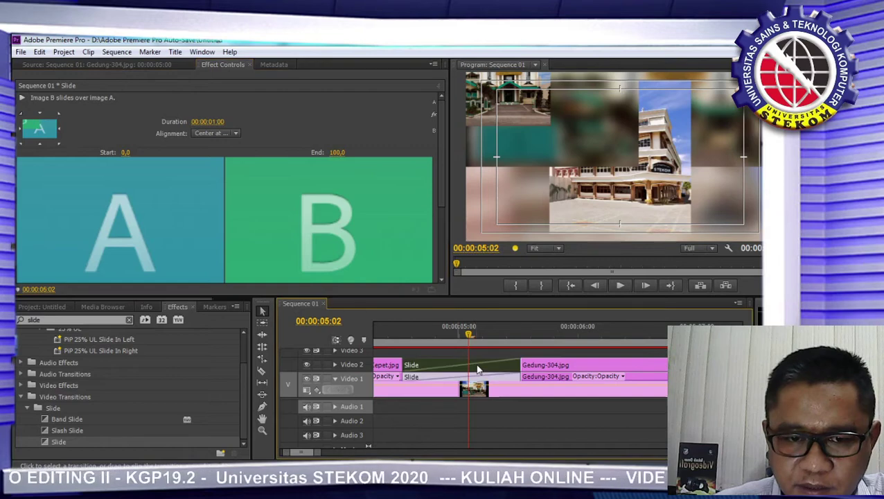
click(39, 116)
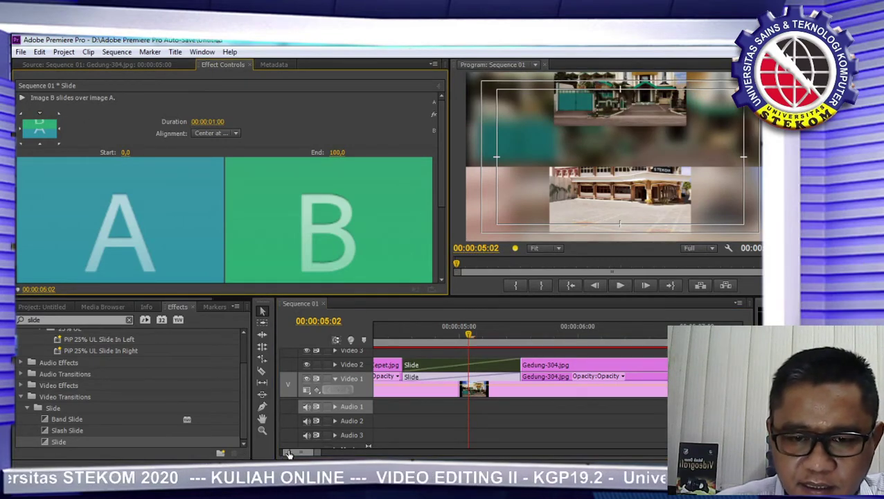
Set the Slide transition into DSC01365.JPG to enter from the upper-right corner on Video 2 and from the right on Video 1
drag(289, 454, 301, 455)
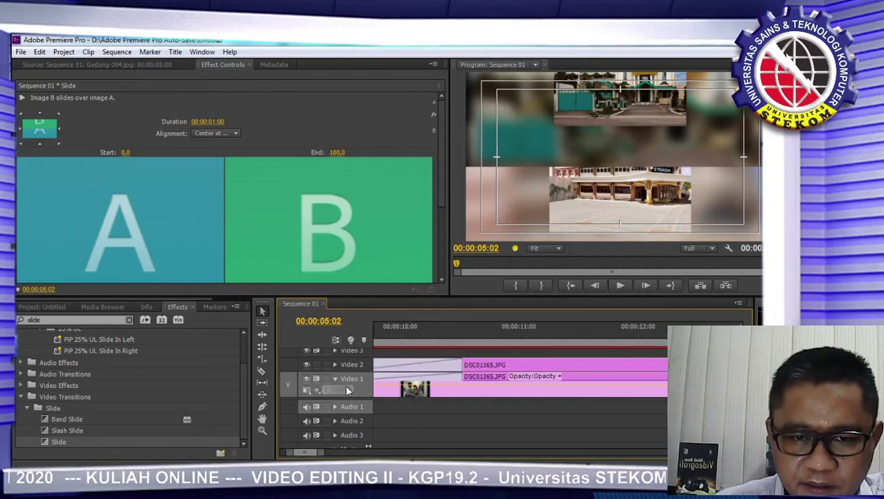
click(58, 116)
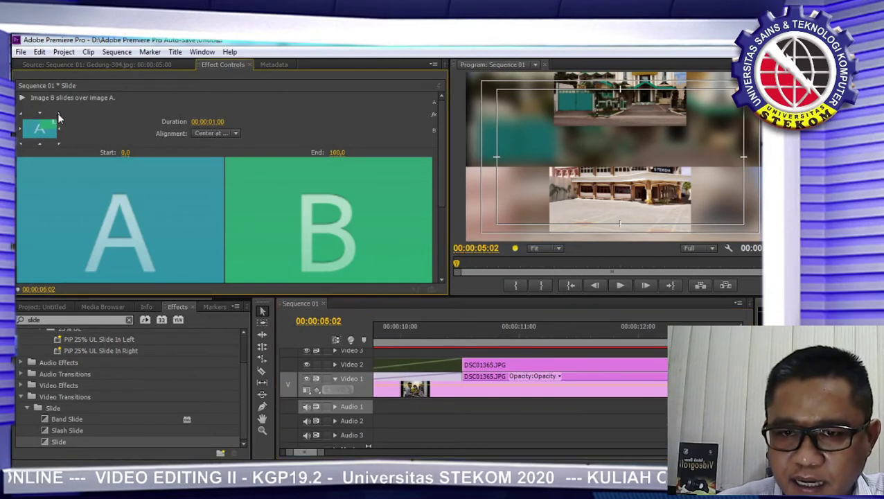
click(355, 388)
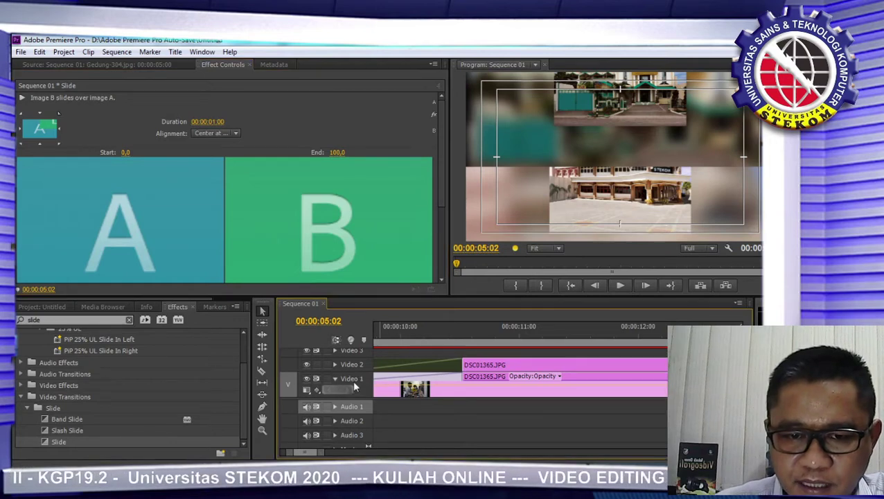
click(386, 381)
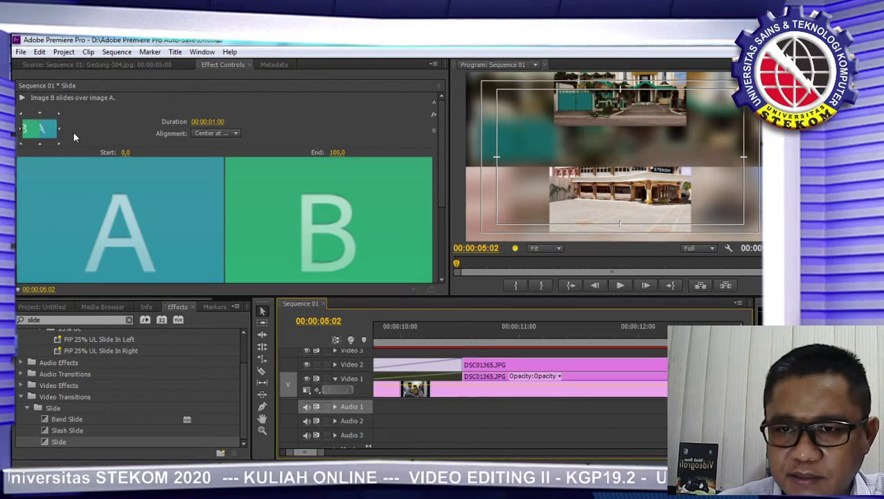
click(58, 112)
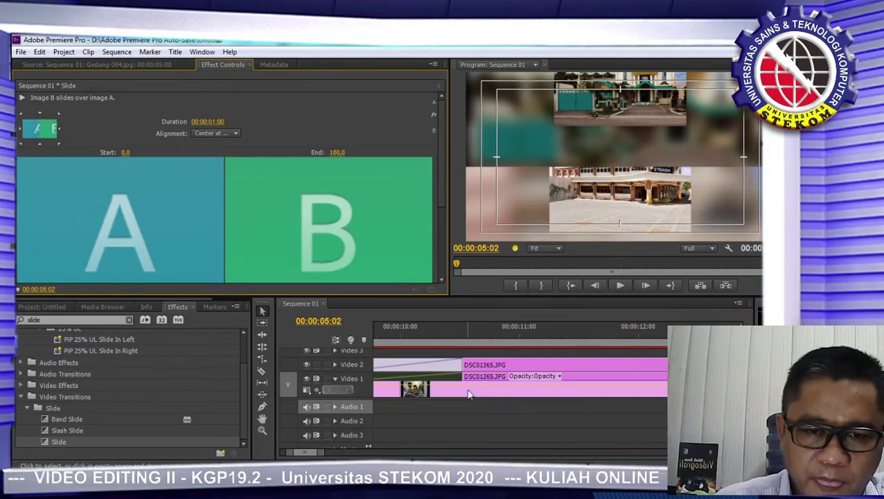
Play the sequence from the start to preview the changed slide directions, stopping on the library photo at 00:00:19:16
scroll(492, 390, up, 1)
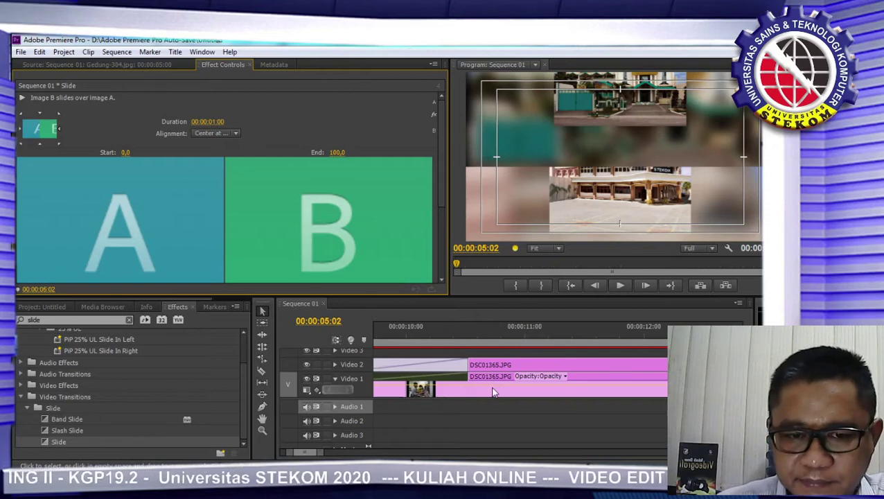
scroll(494, 392, up, 8)
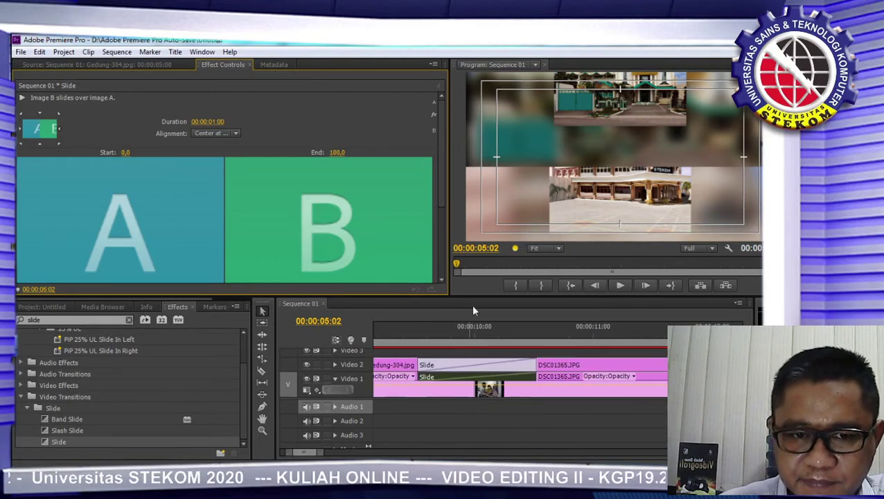
click(572, 285)
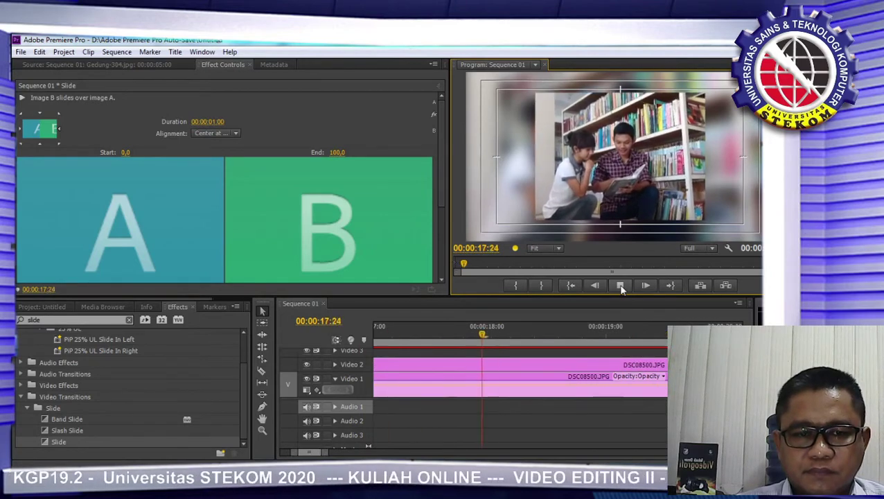
click(621, 287)
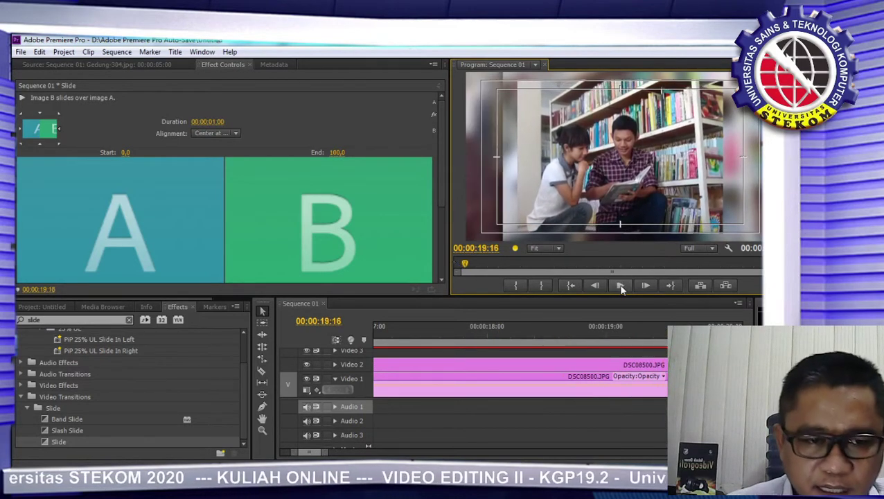
Set the Slide transitions at the end of DSC08500.JPG on Video 2 and Video 1 to enter from the bottom
click(701, 417)
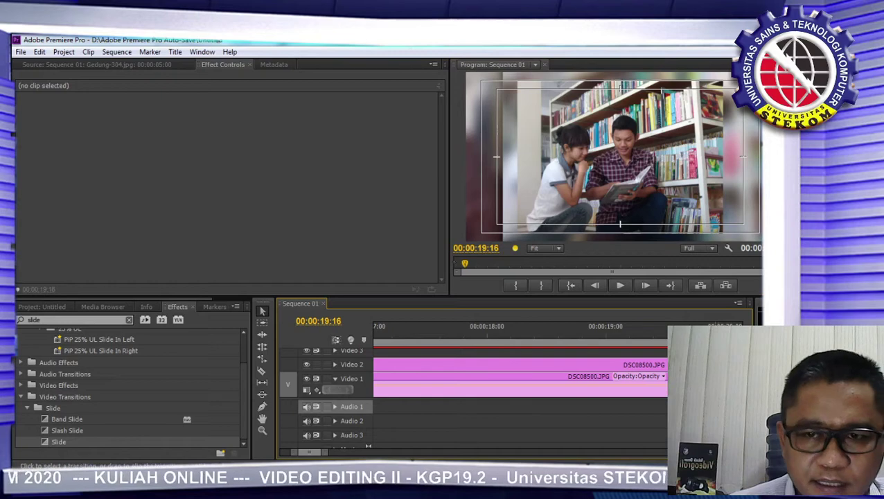
click(701, 366)
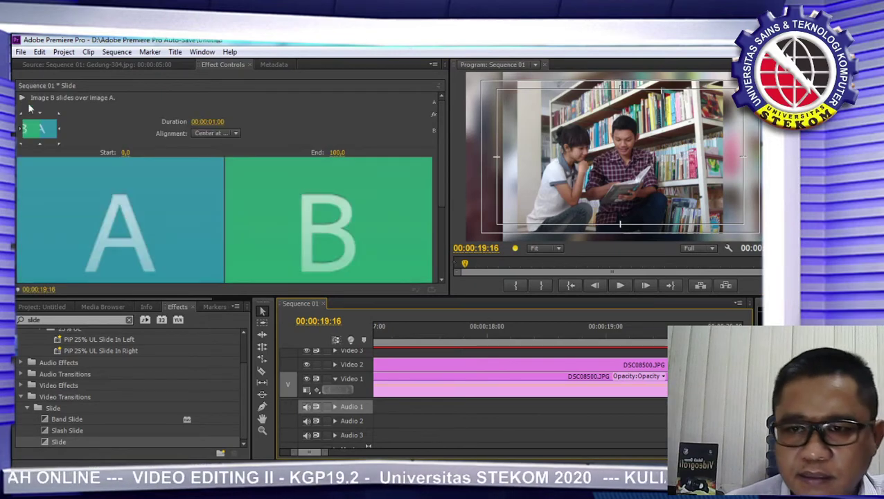
click(40, 144)
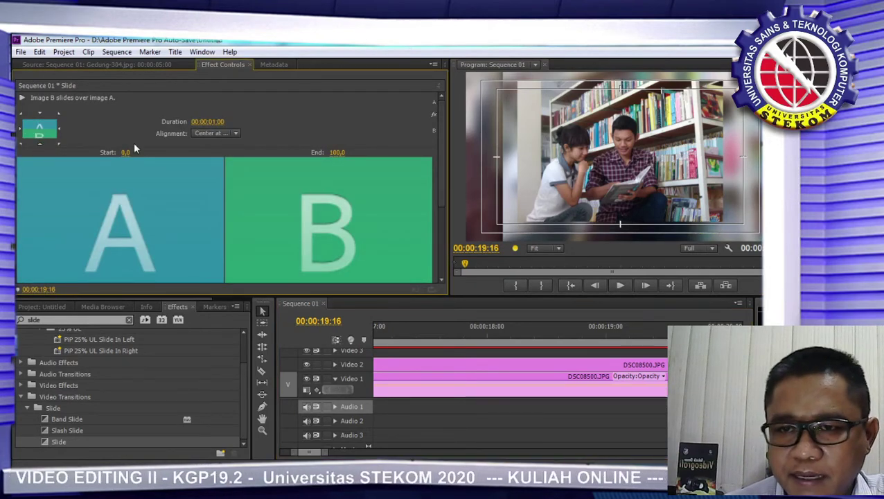
click(701, 379)
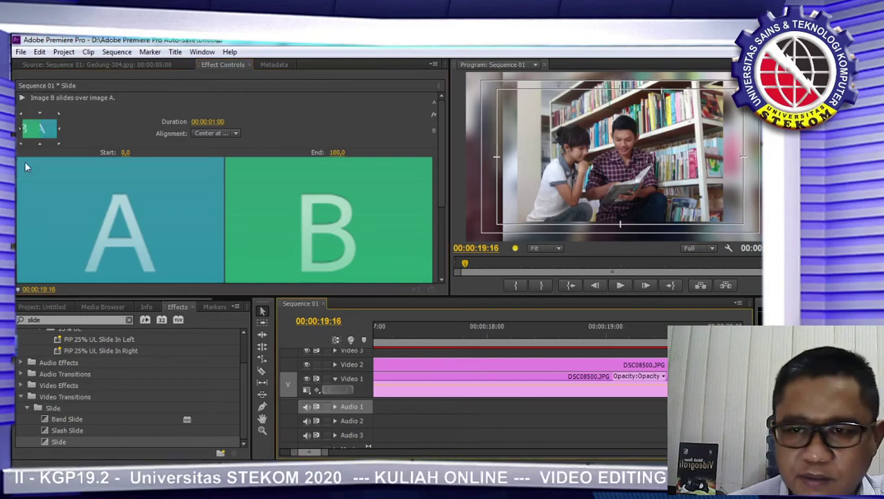
click(39, 143)
click(39, 144)
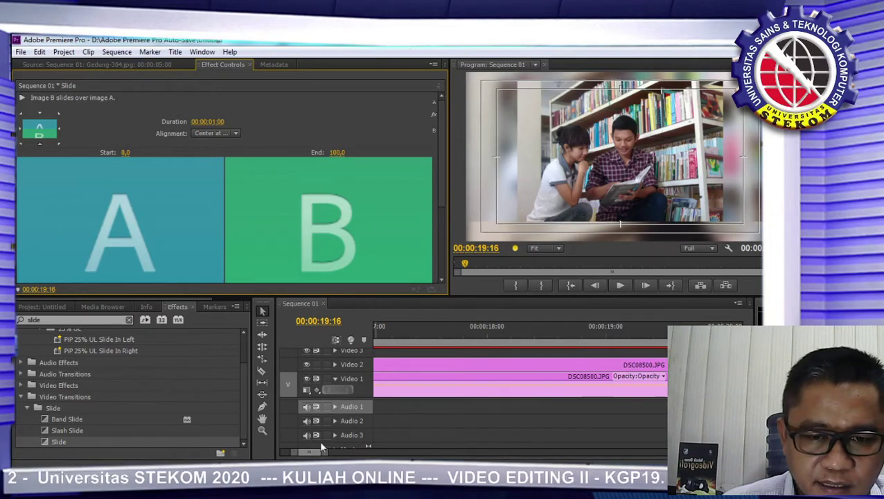
scroll(319, 451, down, 5)
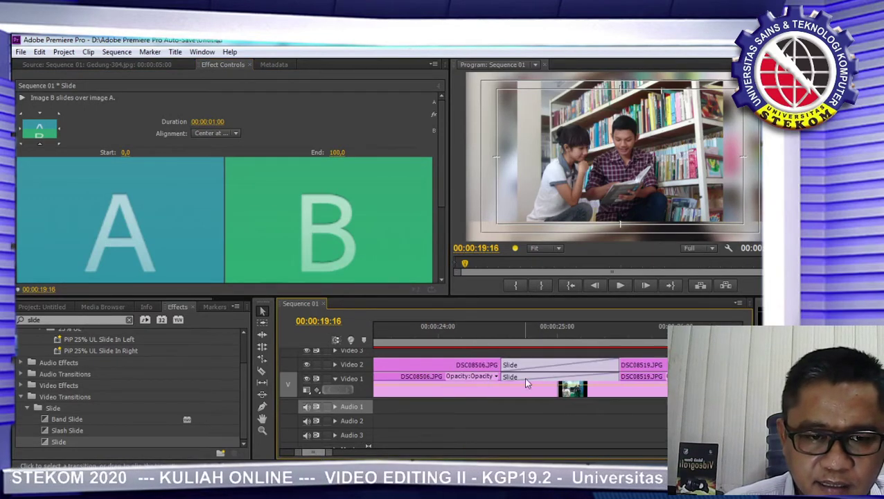
Set the Slide transitions between DSC08506.JPG and DSC08519.JPG on Video 2 and Video 1 to enter from the lower-right corner
click(529, 363)
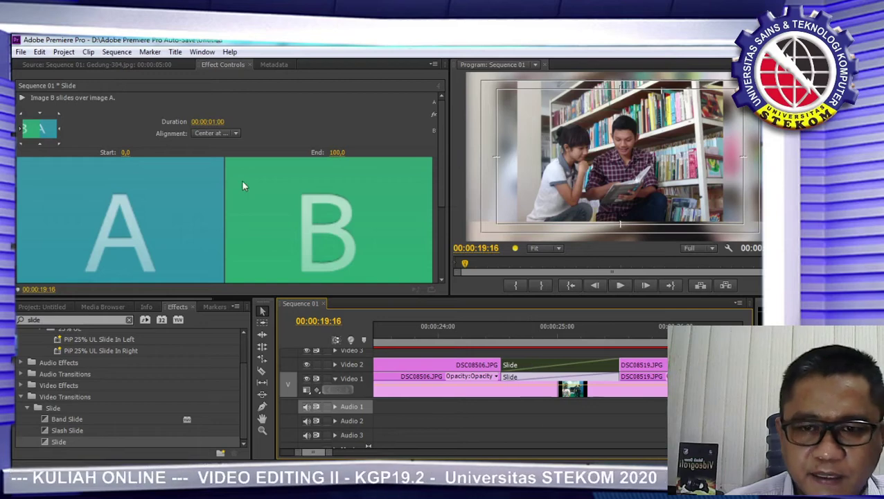
click(59, 131)
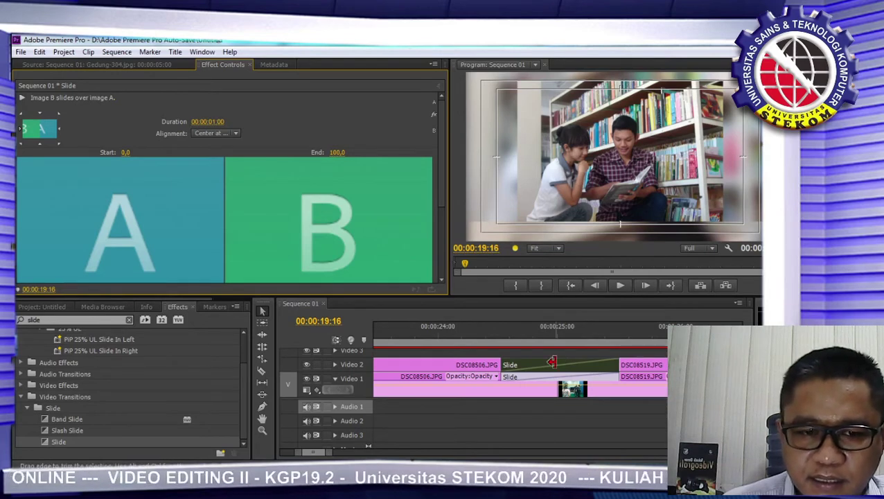
click(593, 371)
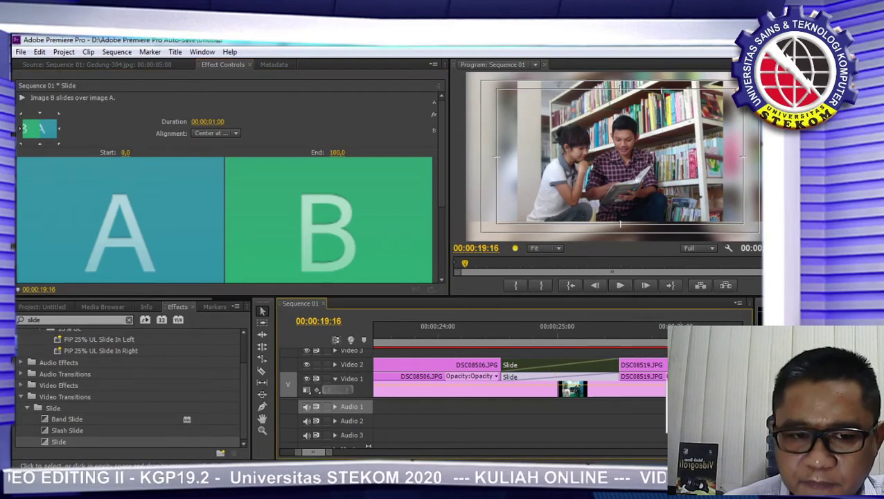
click(60, 141)
click(532, 378)
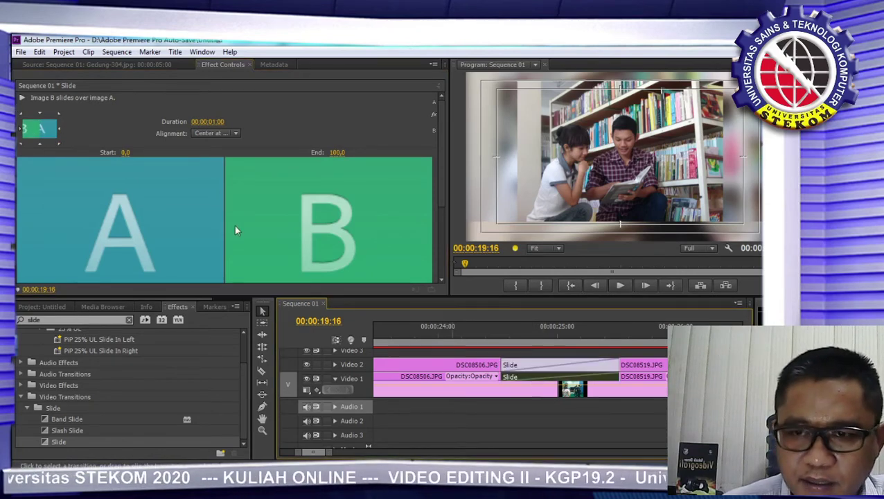
click(61, 143)
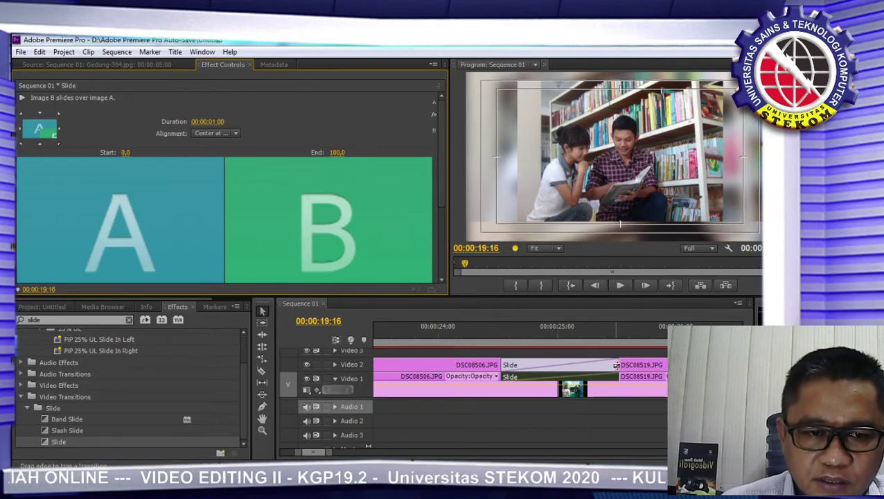
Set the Slide transitions between DSC08519.JPG and DSC08524.JPG on Video 1 and Video 2 to enter from the lower-right corner
click(330, 454)
drag(330, 453, 407, 453)
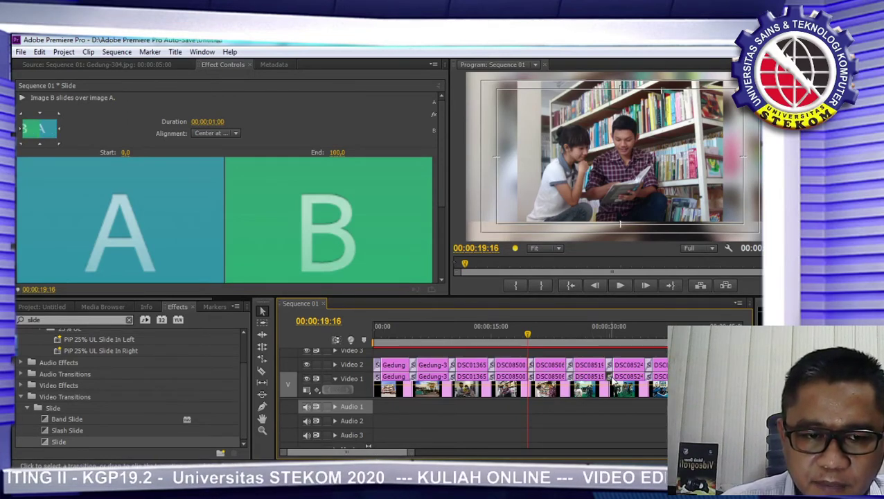
click(56, 144)
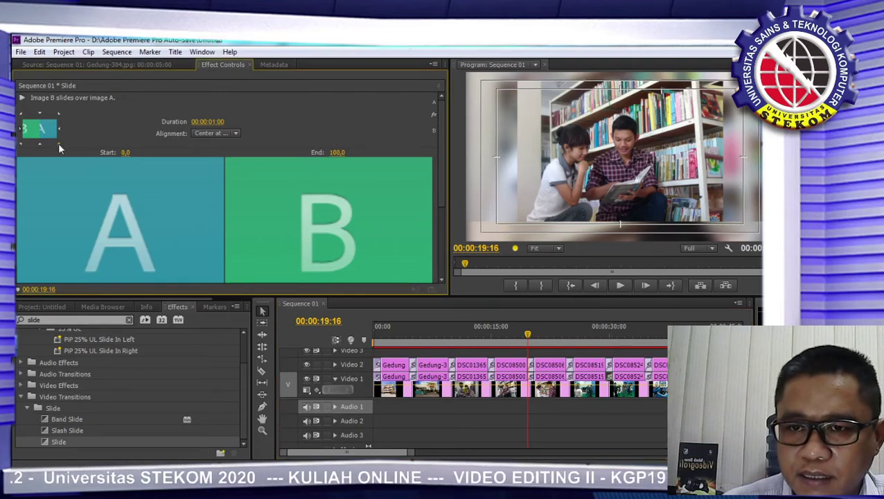
click(613, 365)
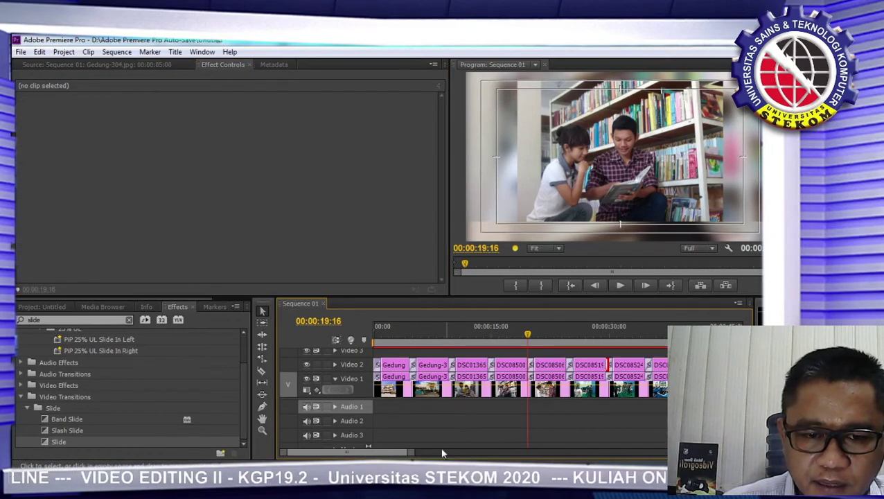
drag(410, 454, 399, 456)
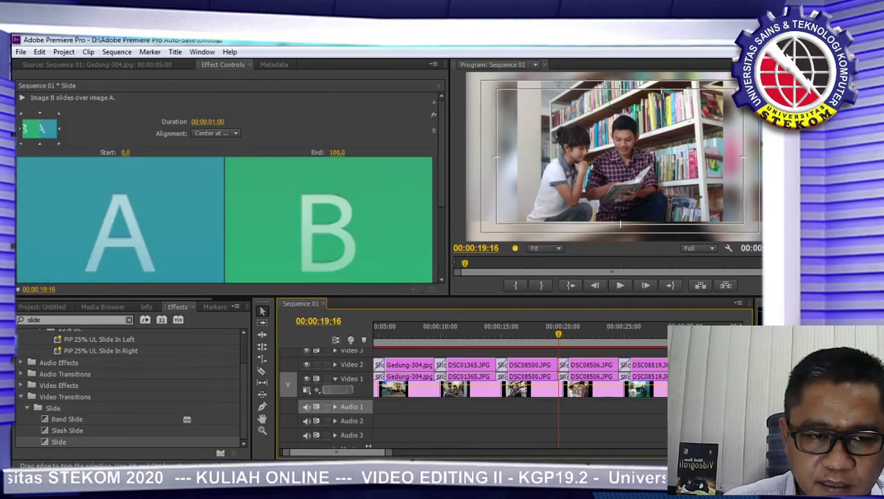
click(58, 142)
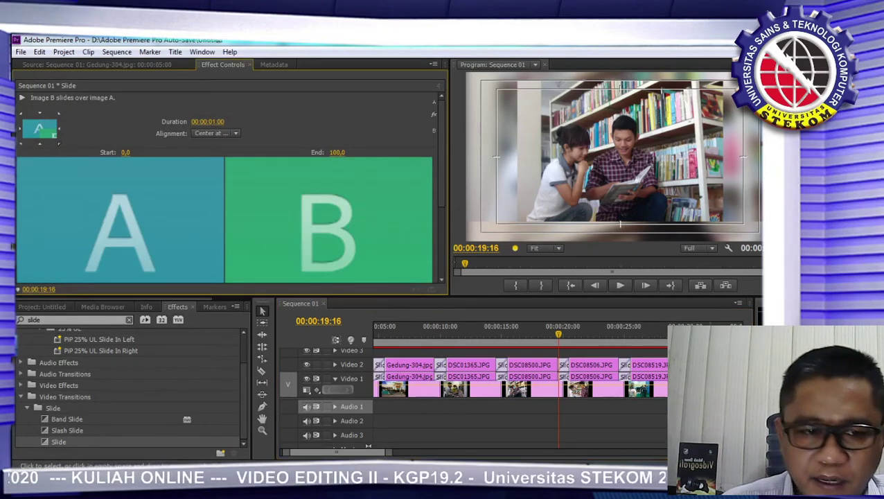
Set the Slide transition between DSC08524.JPG and DSC08608.JPG on Video 1 to enter from the bottom
drag(365, 454, 381, 455)
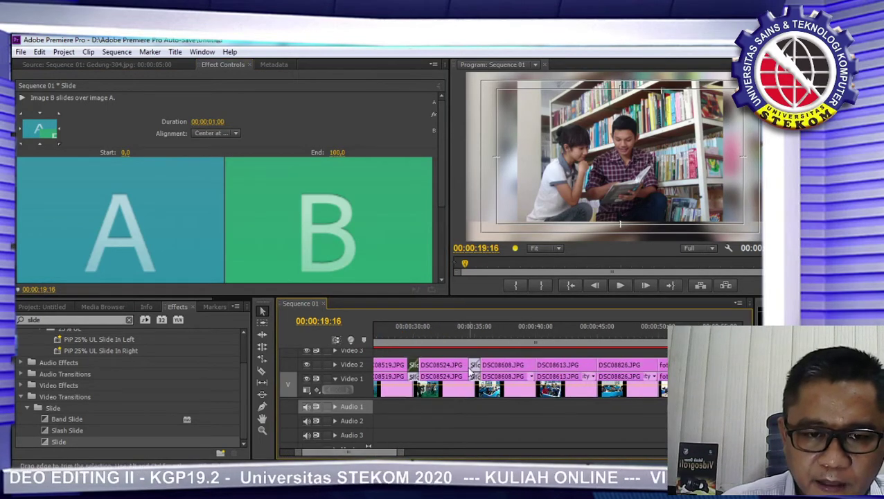
click(478, 367)
click(475, 380)
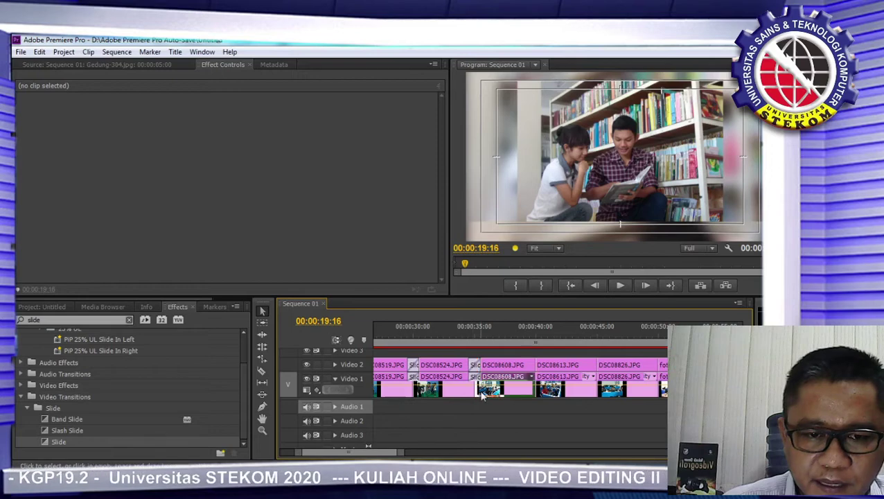
click(475, 378)
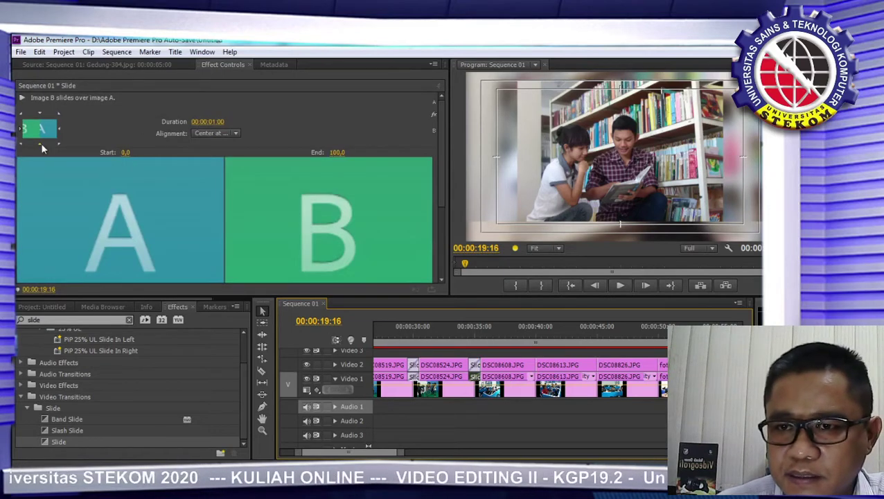
click(79, 156)
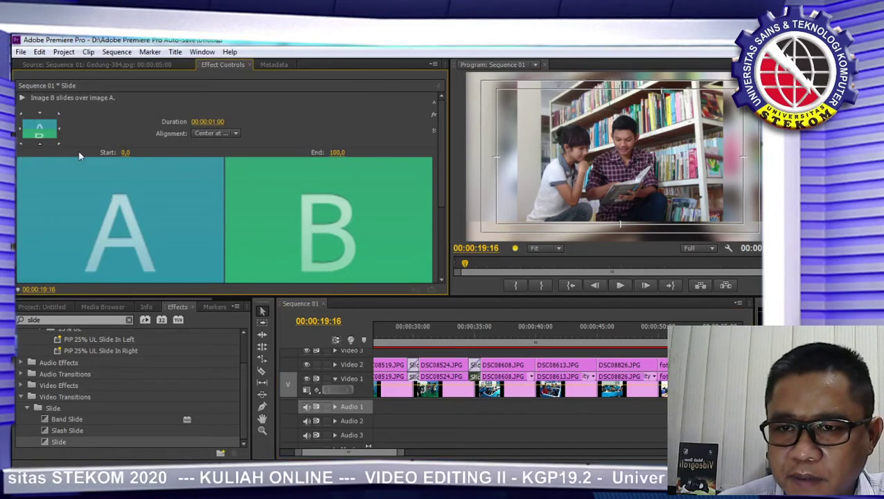
click(476, 367)
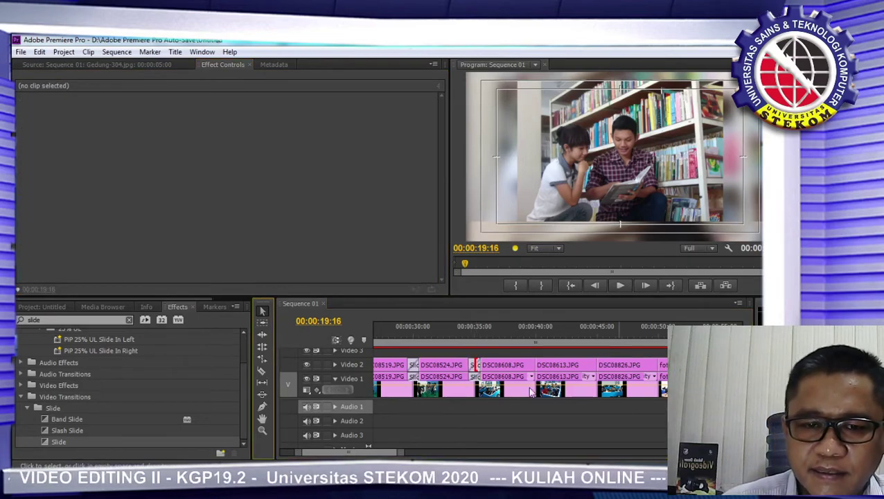
Play the sequence from the start through 00:00:55:10 to preview the slide directions, and return to the start
click(581, 278)
click(578, 284)
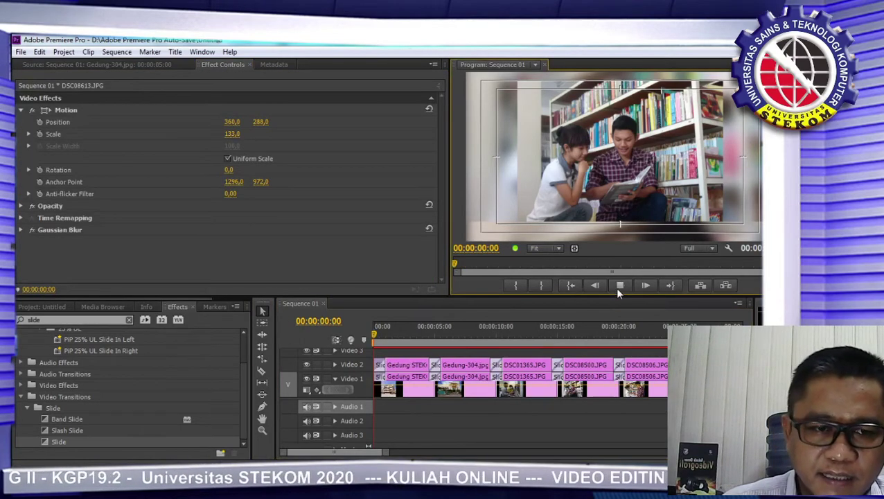
key(space)
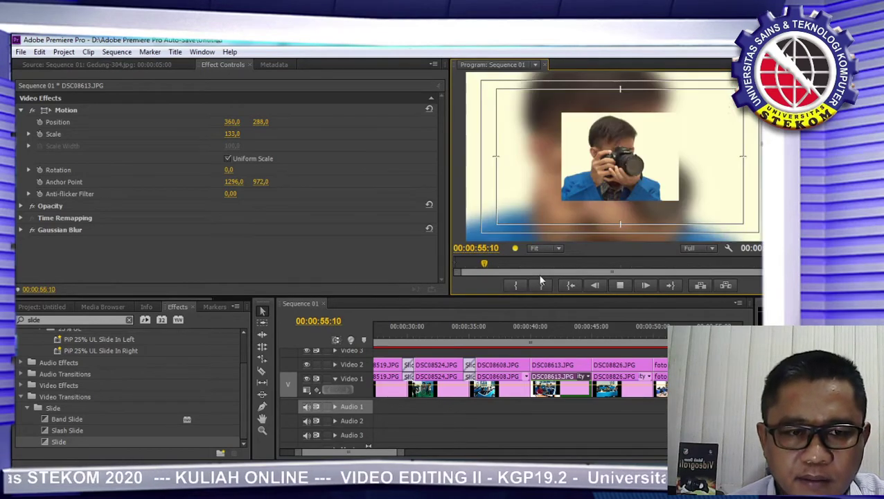
click(571, 285)
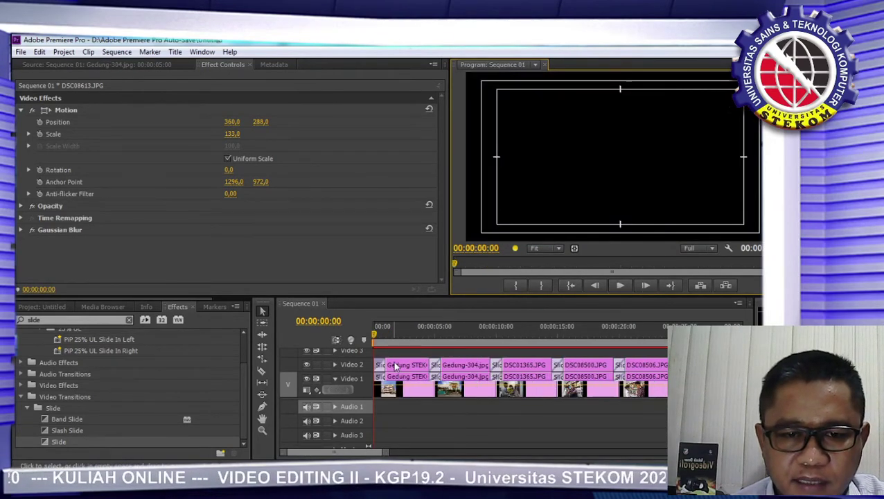
Apply the Drop Shadow effect to Gedung STEKOM-605+Kepet.jpg on Video 2, with the playhead at 00:00:03:11
click(396, 368)
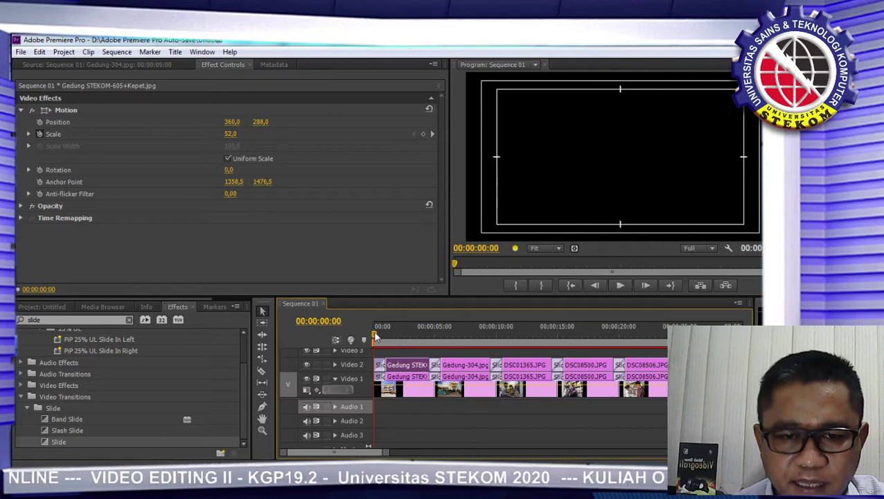
click(383, 334)
click(571, 285)
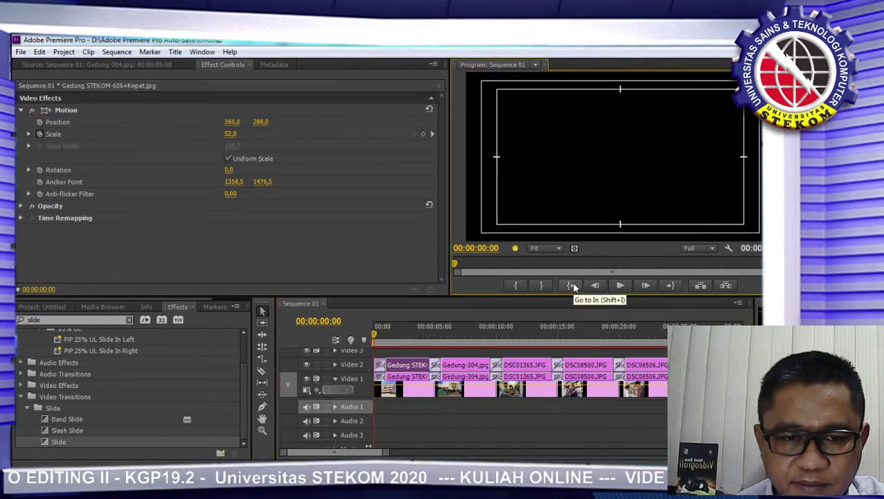
drag(375, 339, 416, 339)
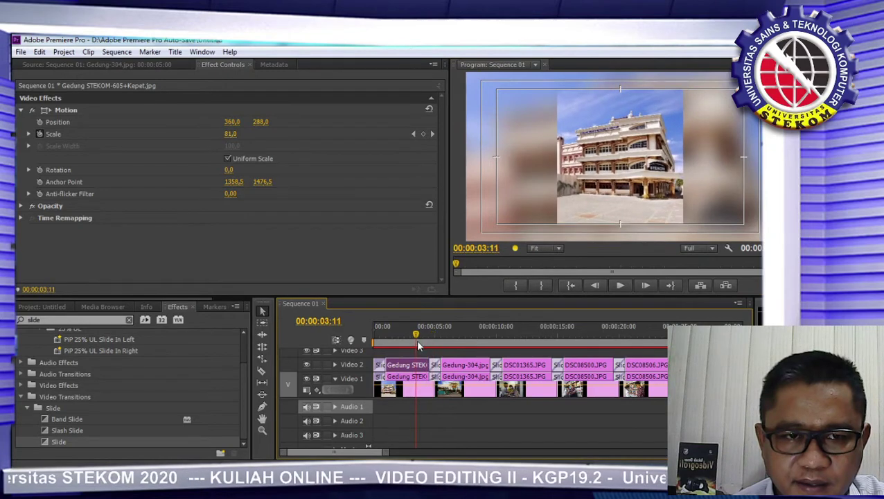
click(197, 409)
double_click(33, 320)
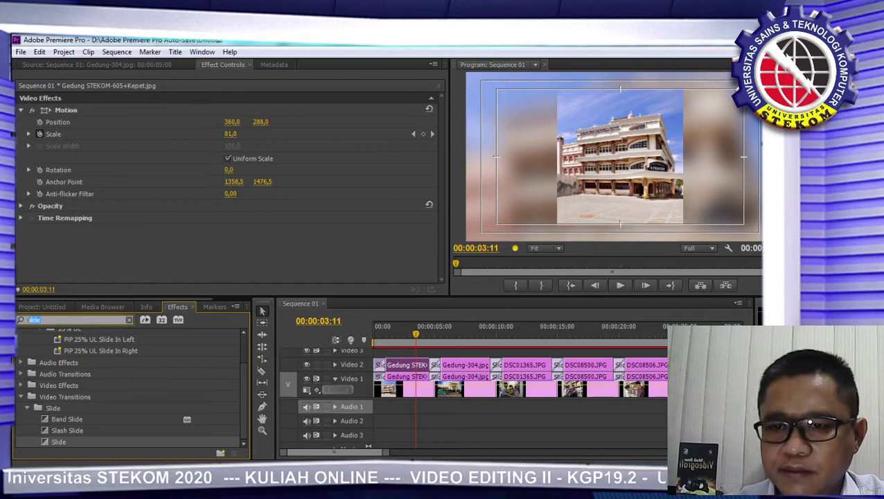
text(shadow)
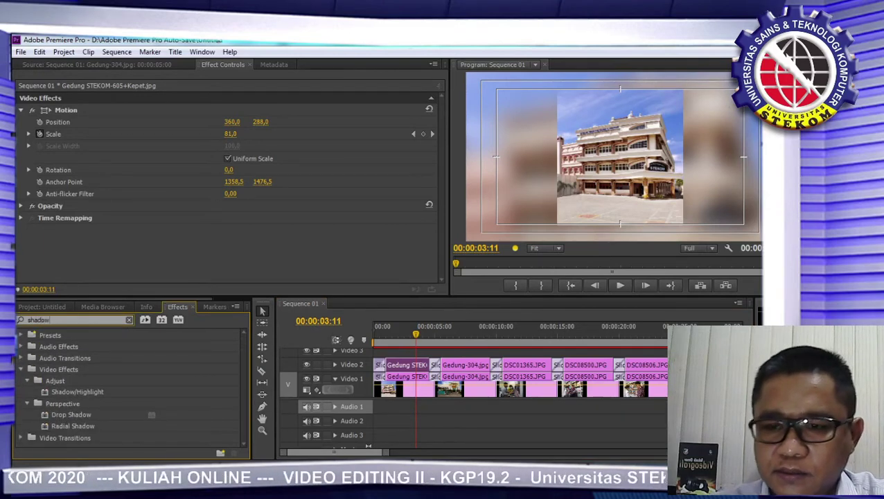
click(81, 414)
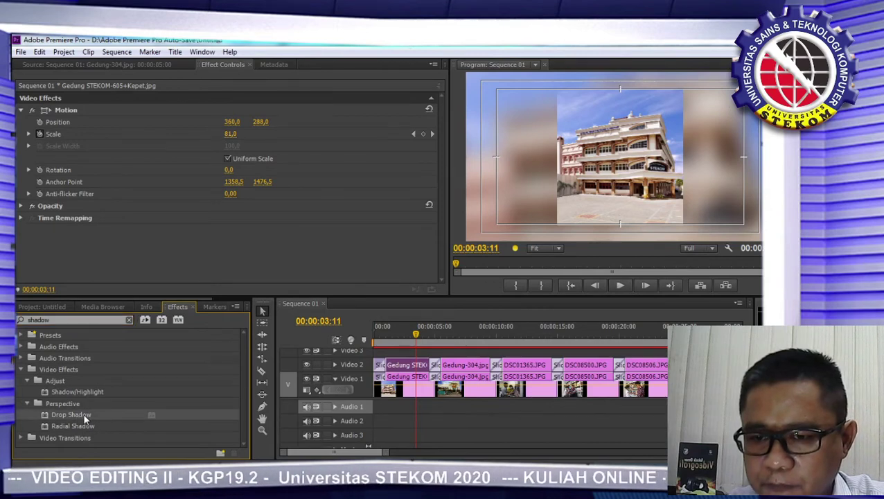
drag(85, 416, 409, 369)
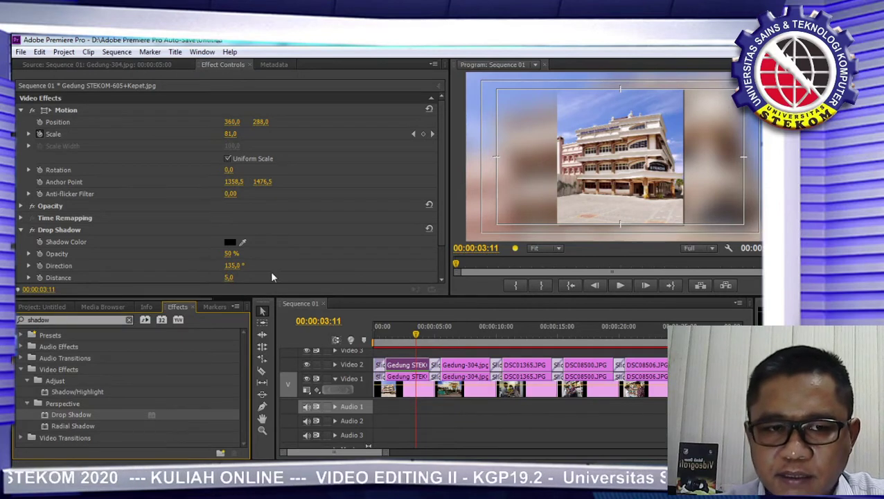
Set the Drop Shadow's color to white (FFFFFF) and its opacity to 100 %
click(231, 242)
click(288, 327)
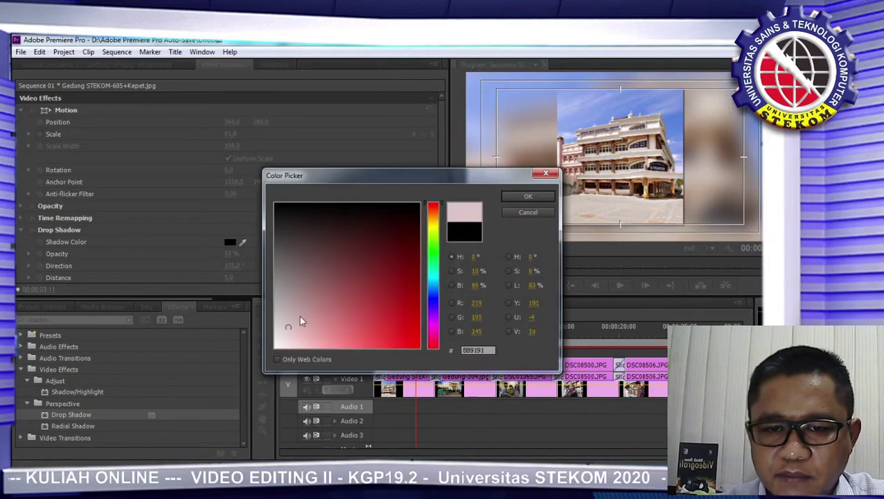
drag(300, 320, 256, 359)
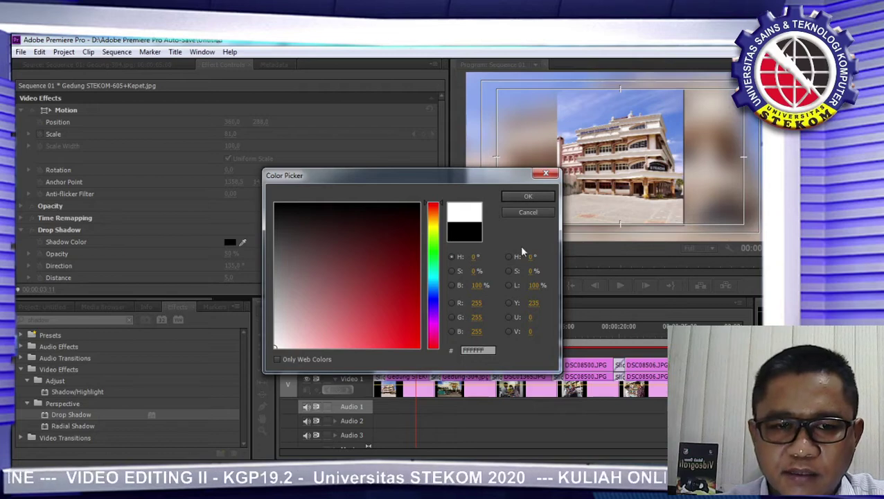
click(528, 196)
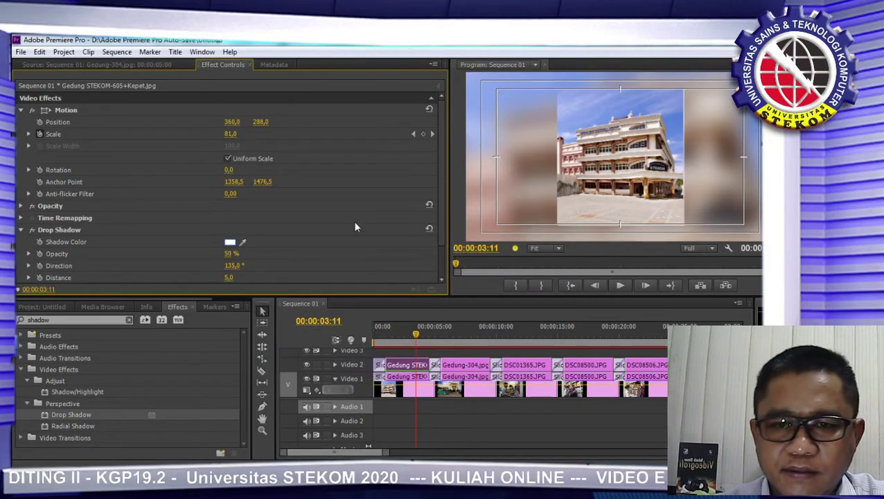
drag(231, 254, 291, 254)
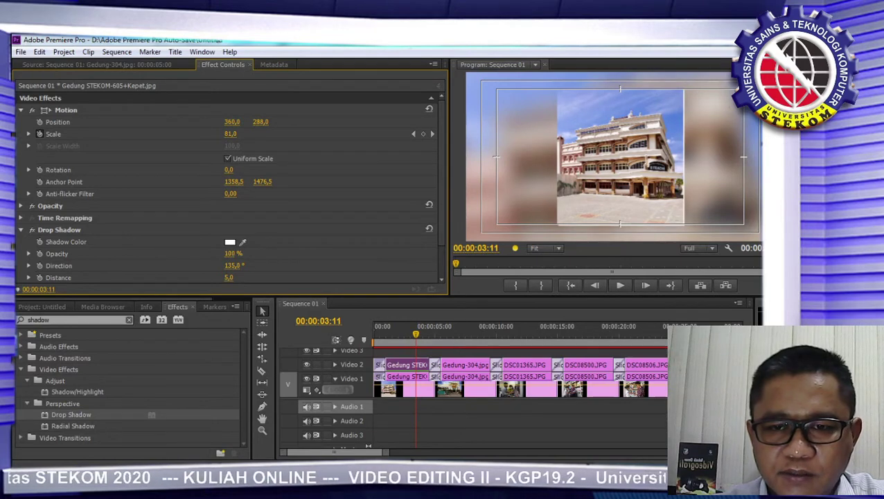
Set the Drop Shadow's direction to 1x209,0°, distance to 45,0 and softness to 0,0, and shift the photo's horizontal anchor point to 1380,5
mouse_move(230, 273)
mouse_down()
mouse_move(237, 273)
mouse_move(214, 265)
mouse_move(245, 266)
mouse_up()
scroll(443, 284, down, 3)
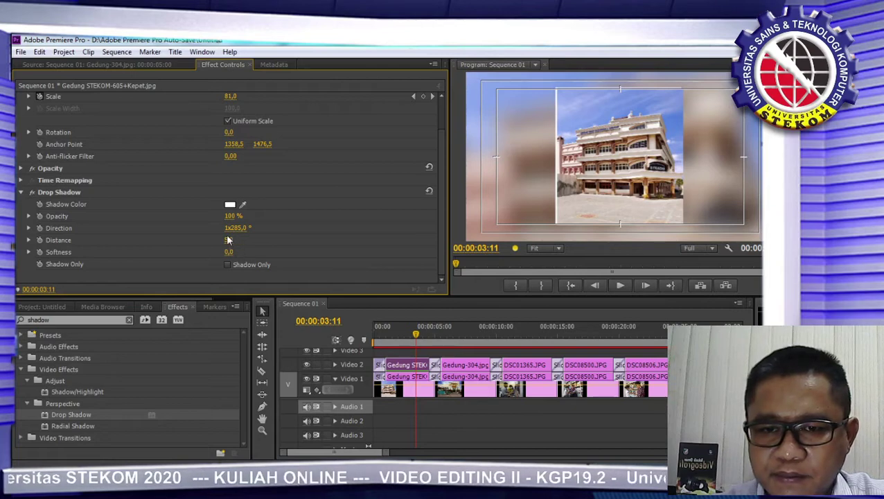
mouse_move(237, 237)
mouse_down()
mouse_move(262, 237)
mouse_move(250, 237)
mouse_move(236, 261)
mouse_move(240, 239)
mouse_move(214, 228)
mouse_move(236, 227)
mouse_up()
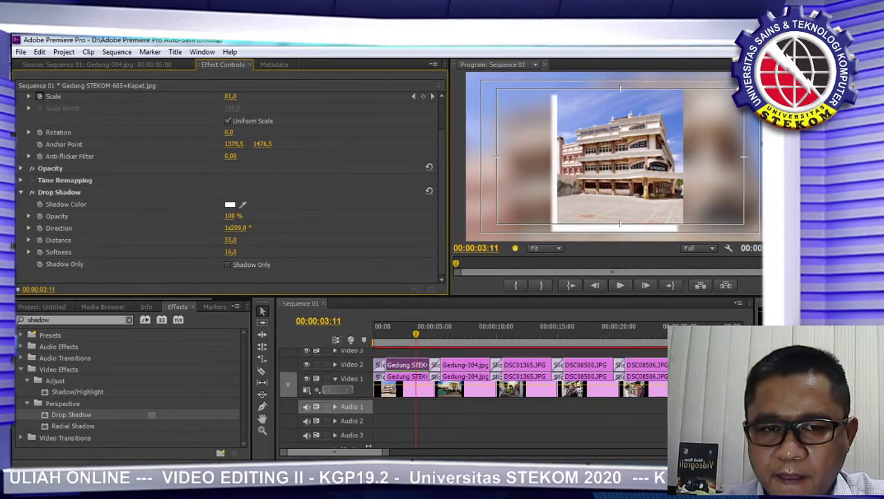
mouse_move(234, 143)
mouse_down()
mouse_move(264, 143)
mouse_move(234, 143)
mouse_up()
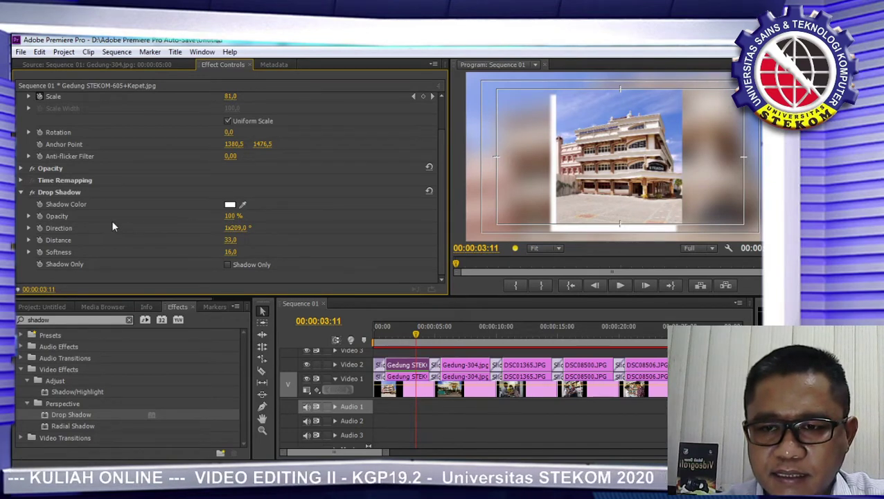
mouse_move(230, 240)
mouse_down()
mouse_move(222, 240)
mouse_move(261, 251)
mouse_move(223, 252)
mouse_up()
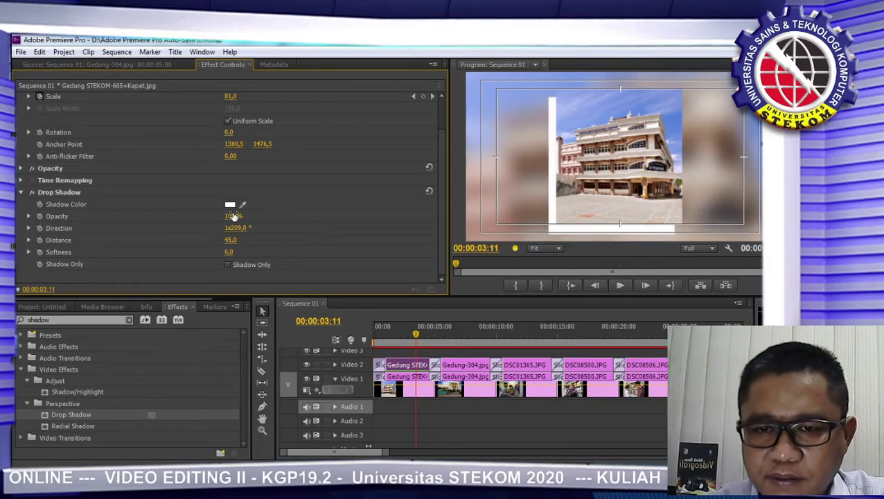
click(31, 228)
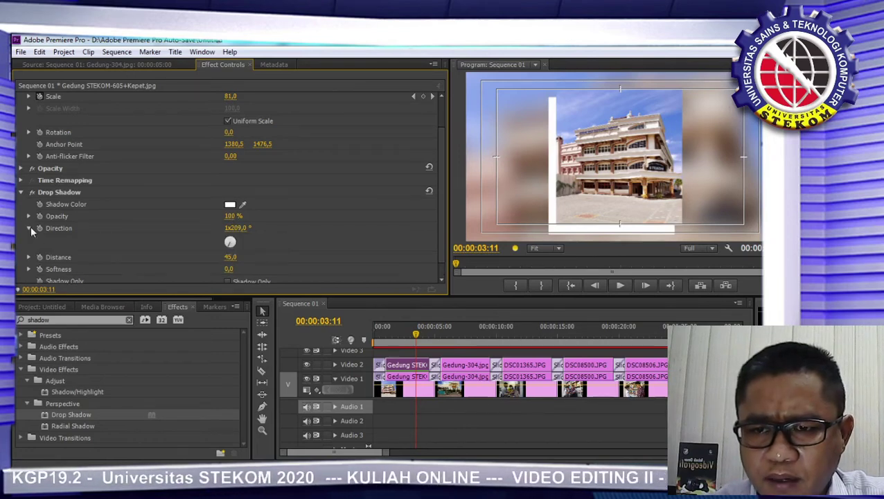
click(29, 227)
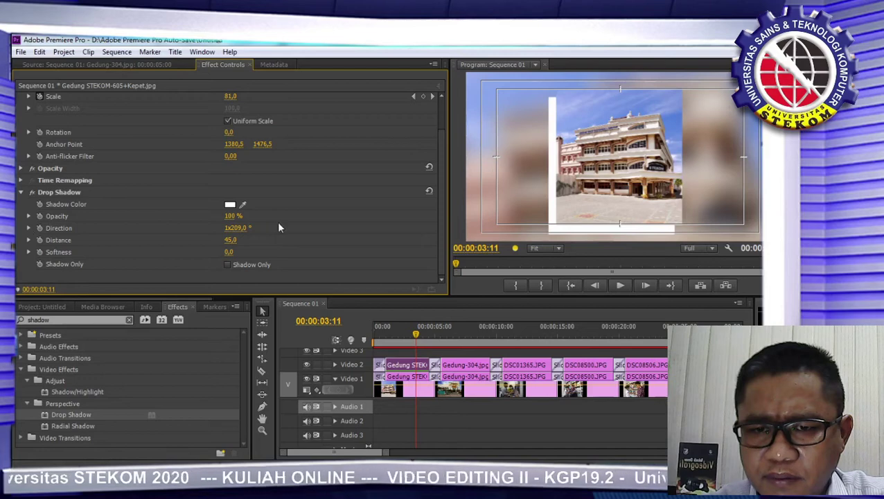
Set the Drop Shadow's distance to 17,0 and its direction to 2x219,0° on Gedung STEKOM-605+Kepet.jpg
drag(235, 229, 249, 228)
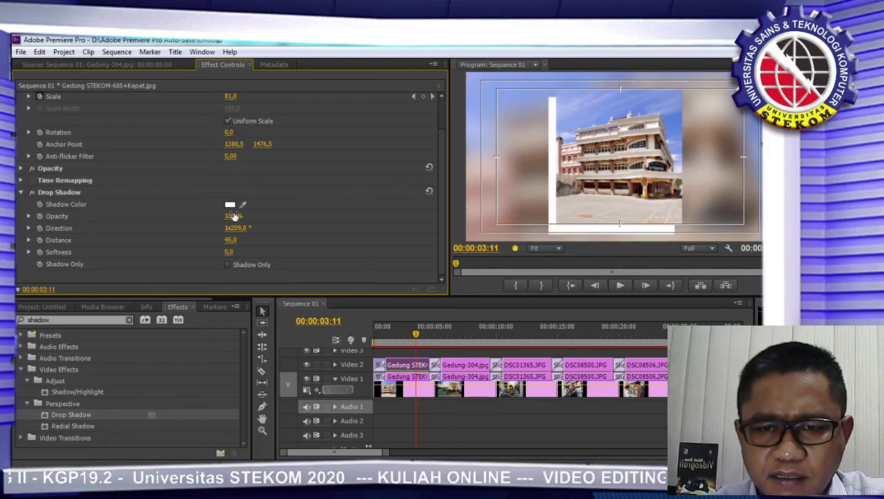
drag(232, 242, 211, 241)
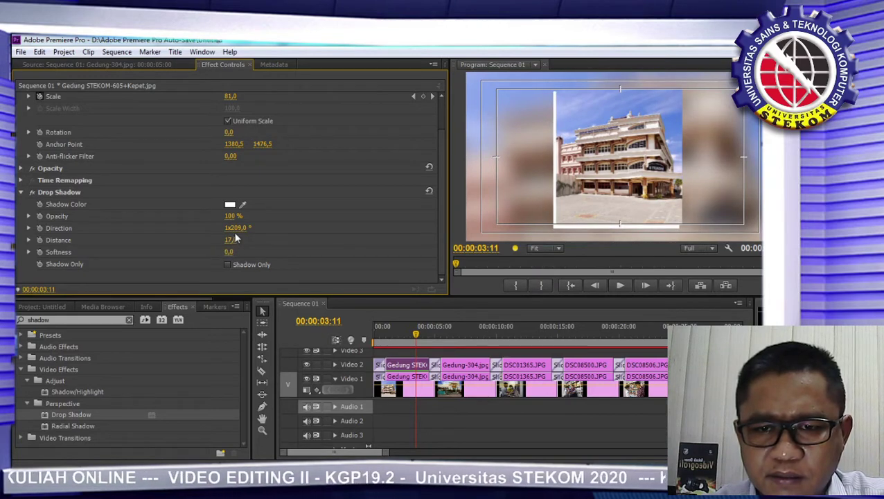
drag(235, 227, 399, 208)
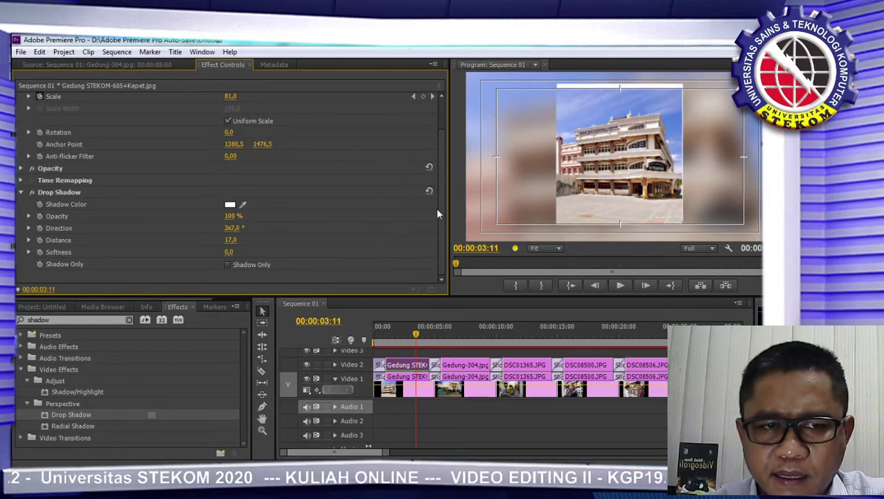
click(250, 228)
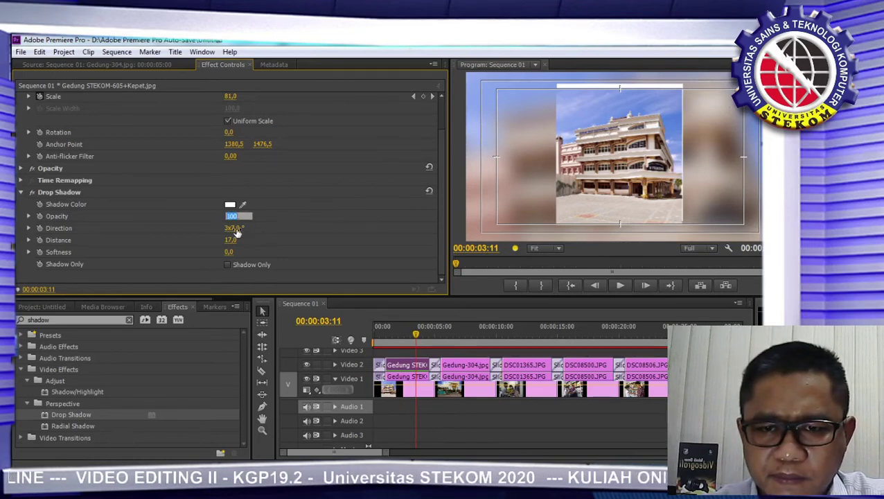
drag(236, 233, 152, 233)
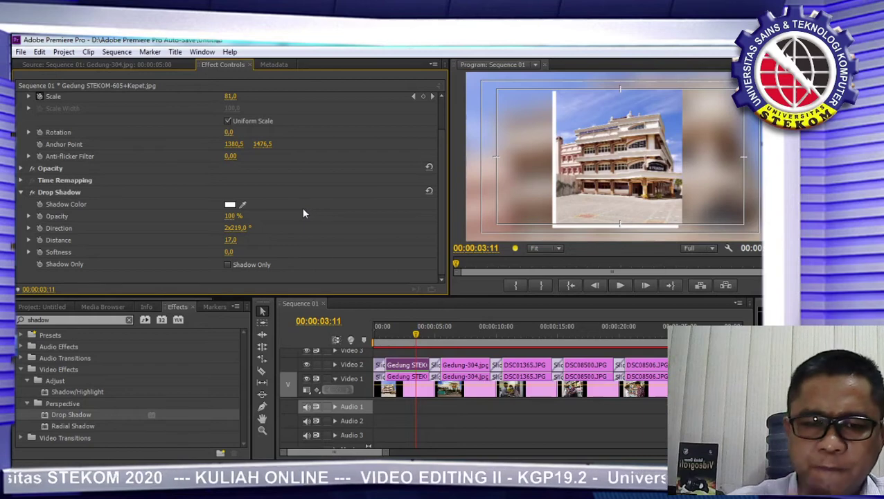
Copy the Drop Shadow effect from Gedung STEKOM-605+Kepet.jpg and paste it onto all the remaining photos on Video 2
right_click(63, 192)
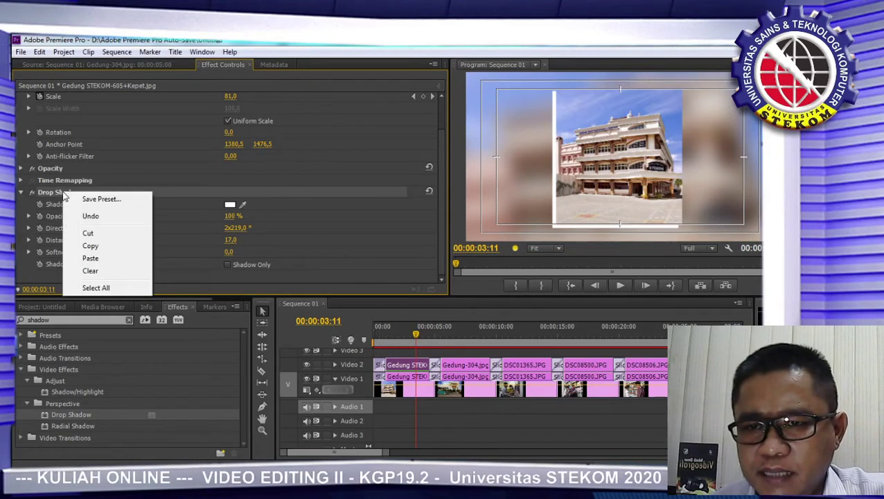
click(90, 246)
drag(461, 350, 645, 374)
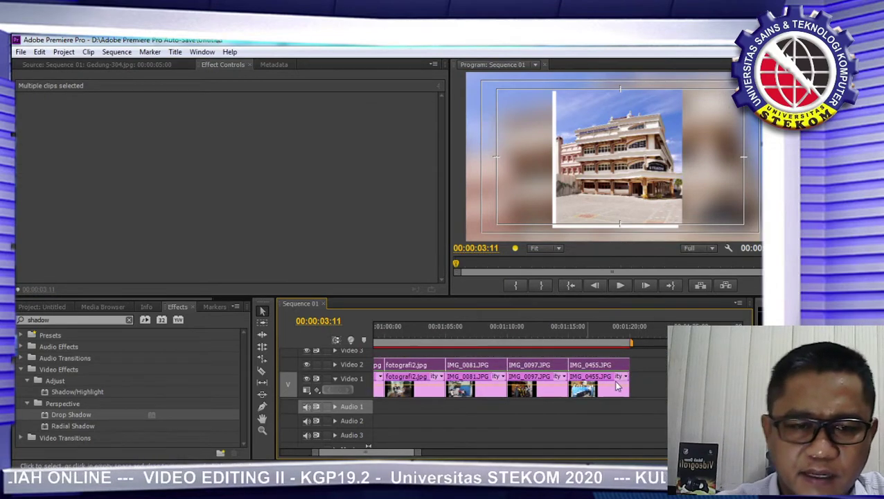
Play the sequence through 00:01:06:21 to preview the white shadows on the photos, and return to the start
click(620, 285)
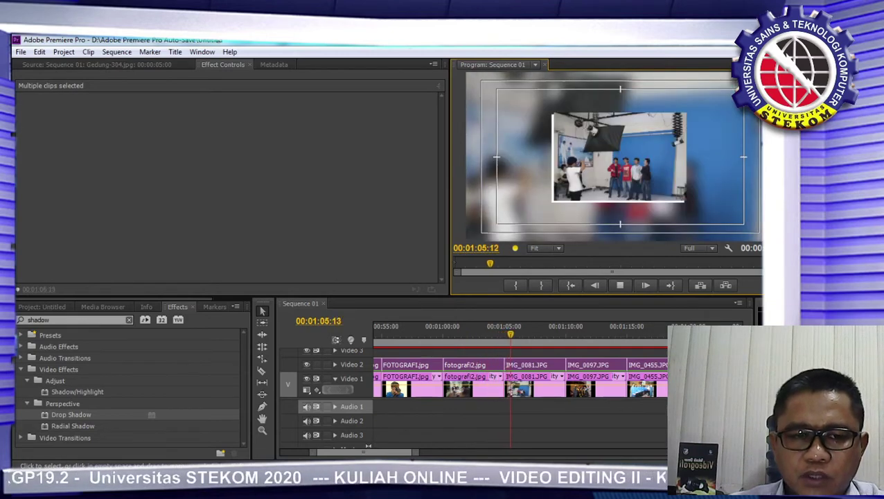
click(621, 291)
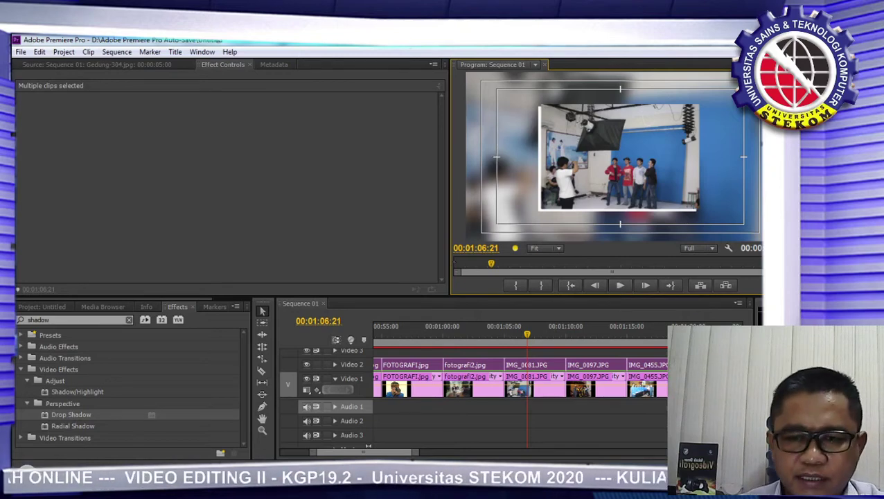
mouse_move(196, 461)
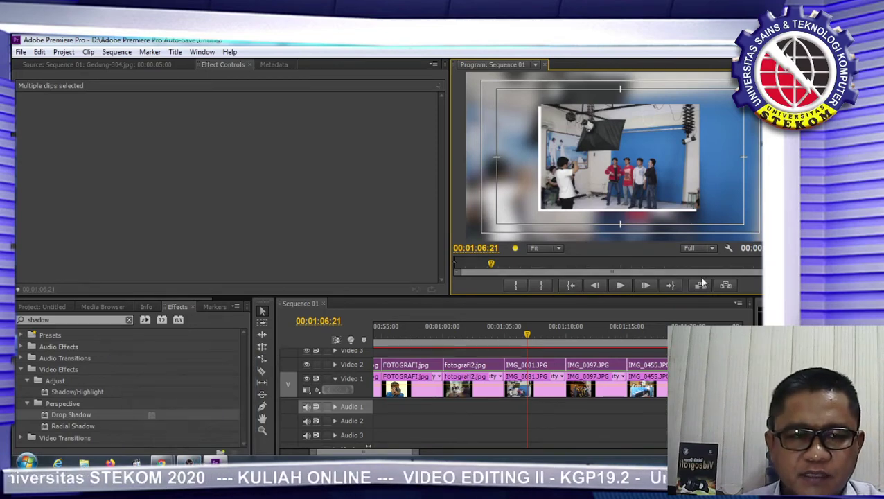
drag(528, 337, 435, 346)
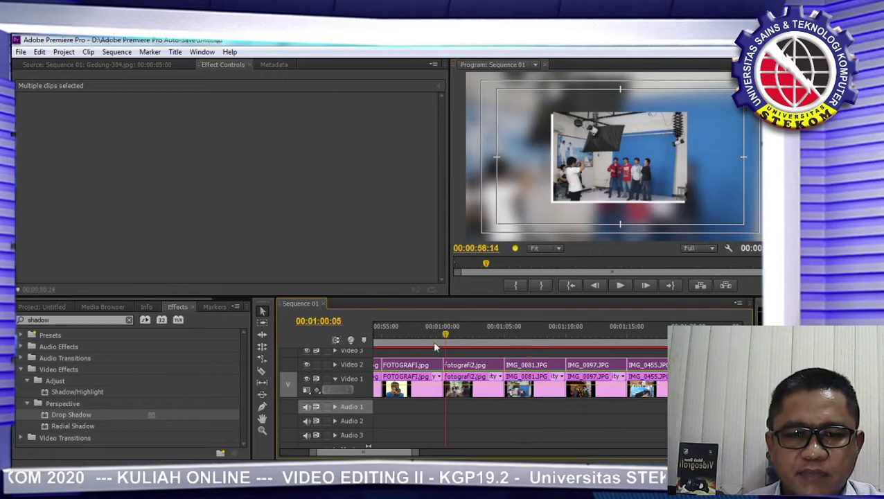
click(569, 286)
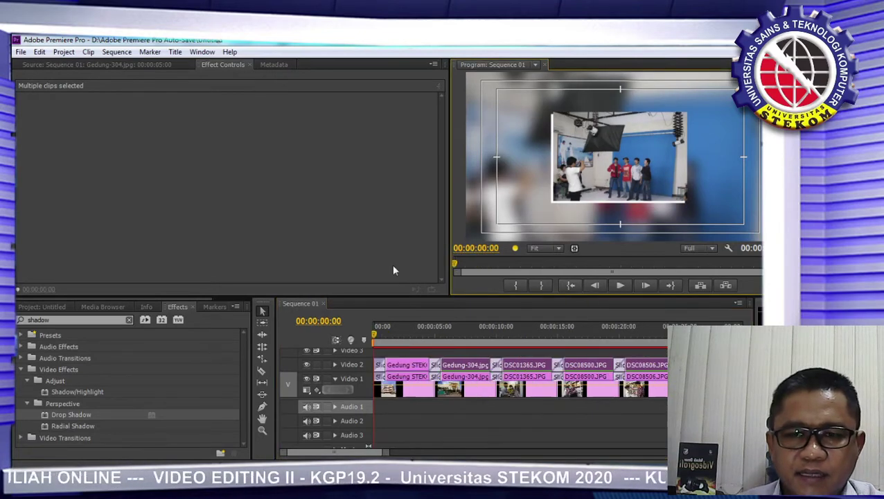
Import WhatsApp Audio 2020-09-23 at 13.38.43.mpeg from the MUSIK UNIVERSITAS folder and place it on Audio 1 at 00:00:00:00
click(20, 54)
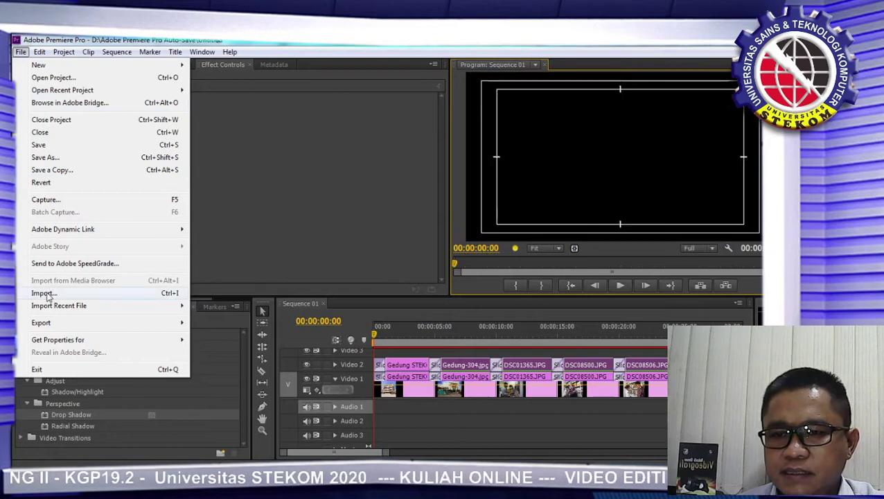
click(44, 294)
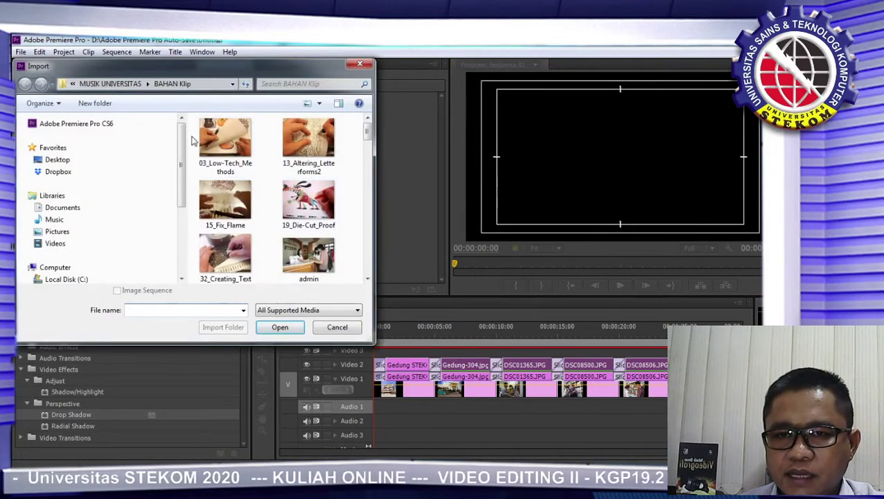
click(110, 83)
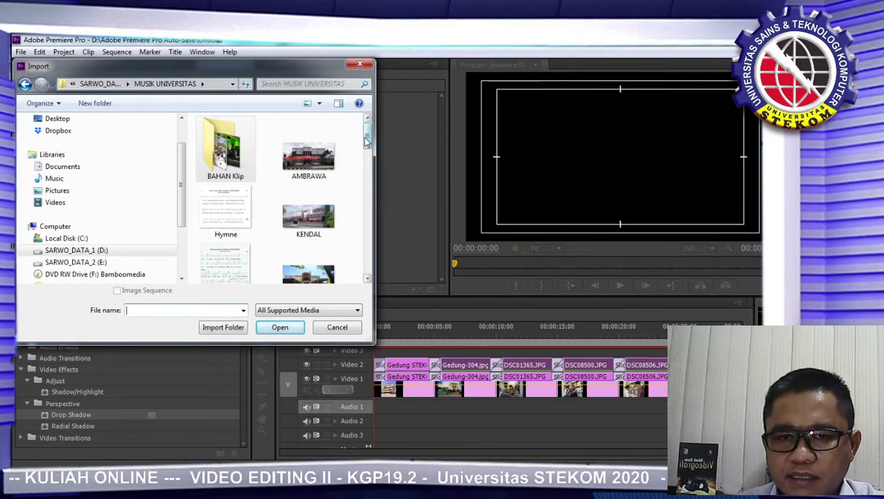
drag(366, 141, 341, 196)
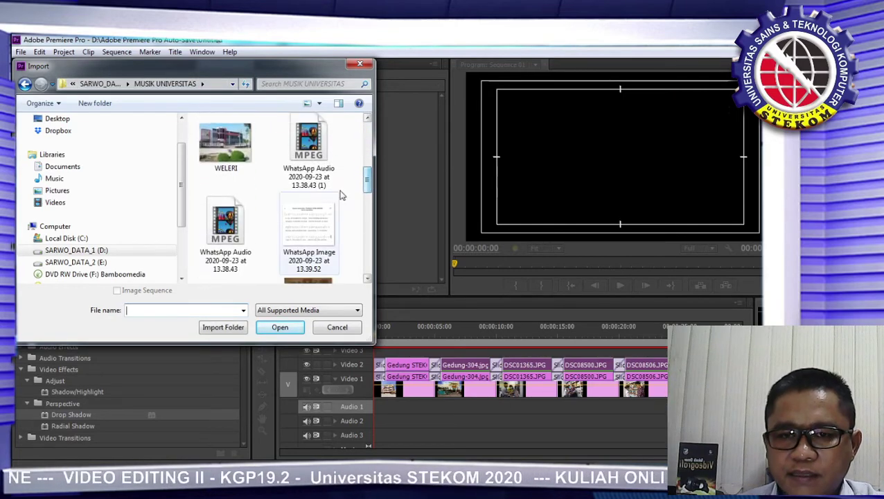
double_click(228, 230)
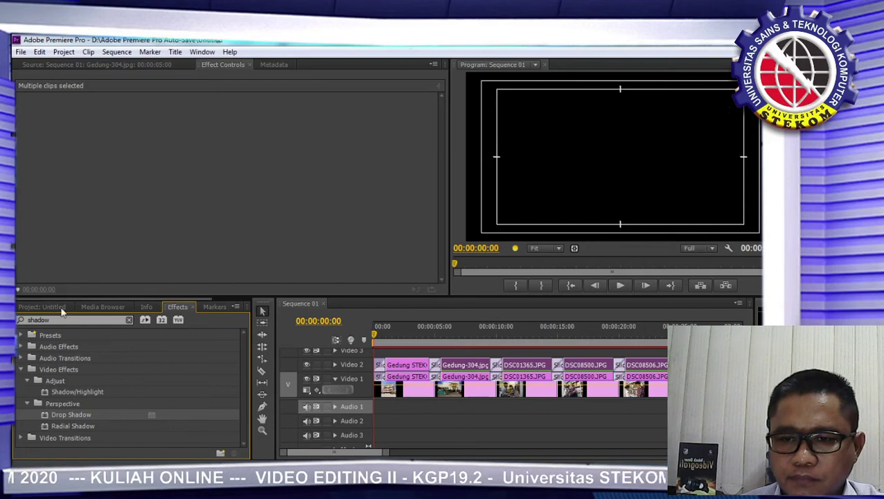
click(43, 307)
drag(76, 405, 375, 408)
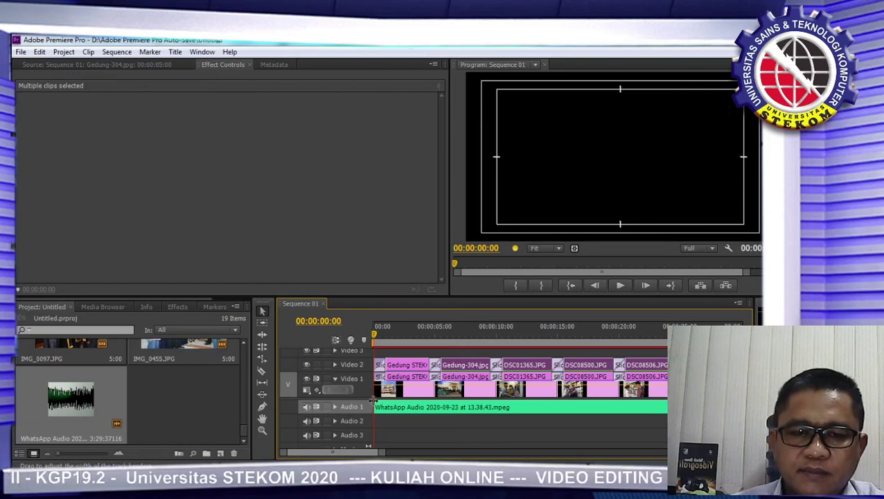
Play the sequence with the music from the start, restarting once, and stop at 00:00:20:07
click(618, 286)
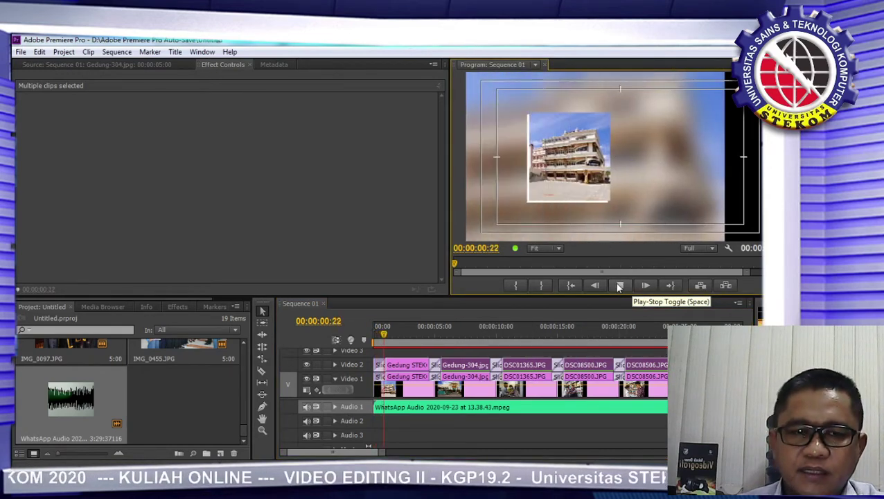
click(620, 286)
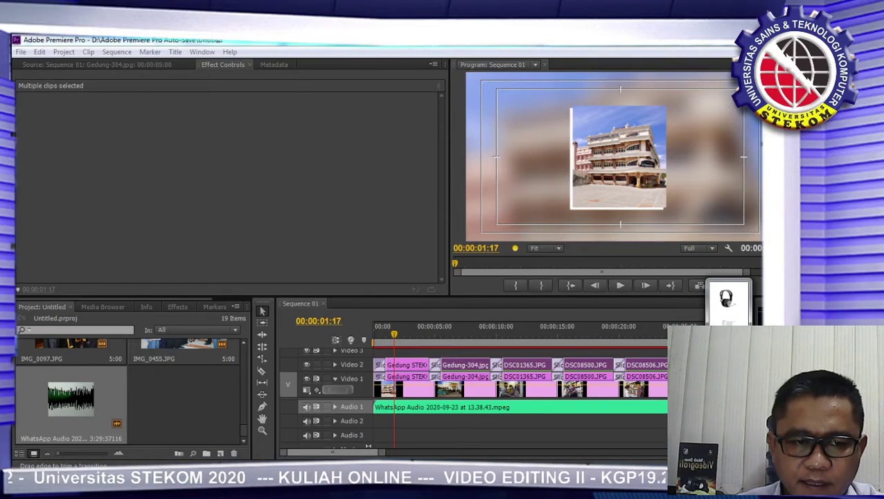
drag(393, 336, 375, 336)
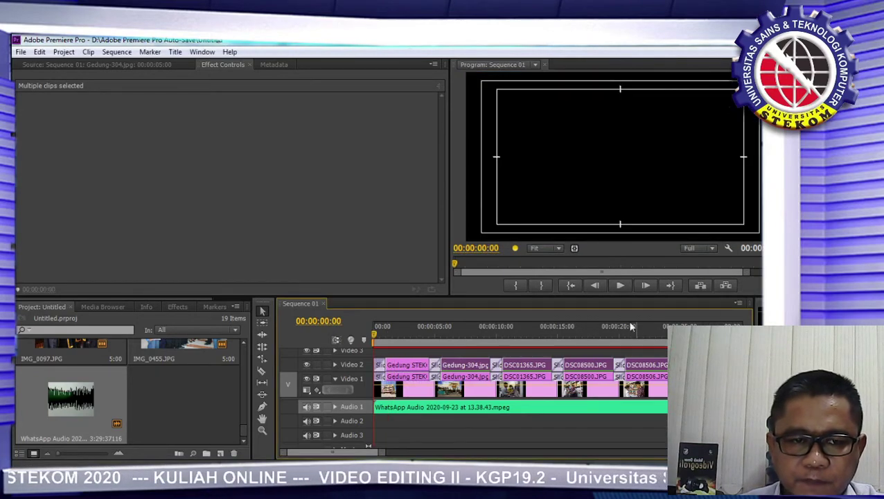
click(621, 288)
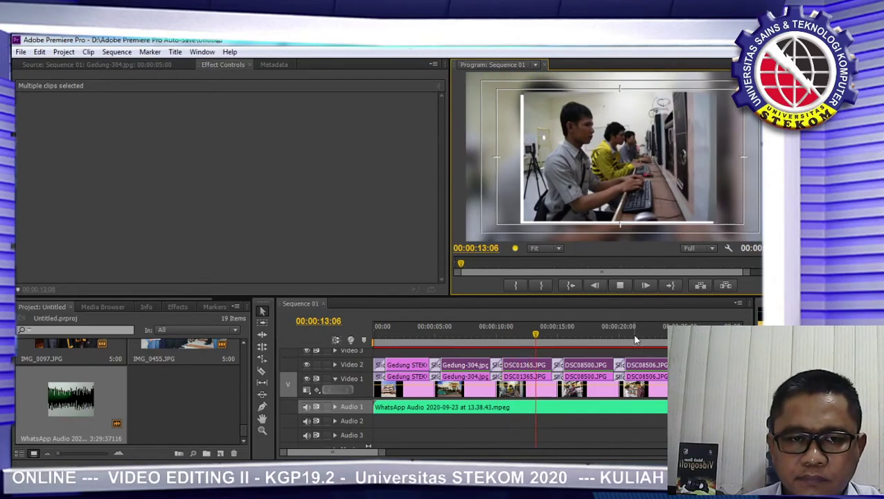
click(621, 287)
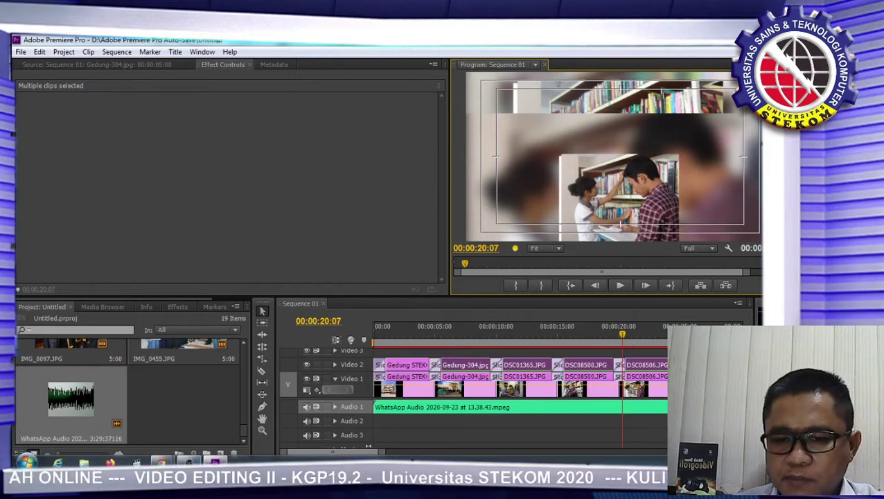
Switch to OBS, examine the Desktop Audio 2 and Mic/Aux levels in the audio mixer, and return to Premiere Pro
click(187, 462)
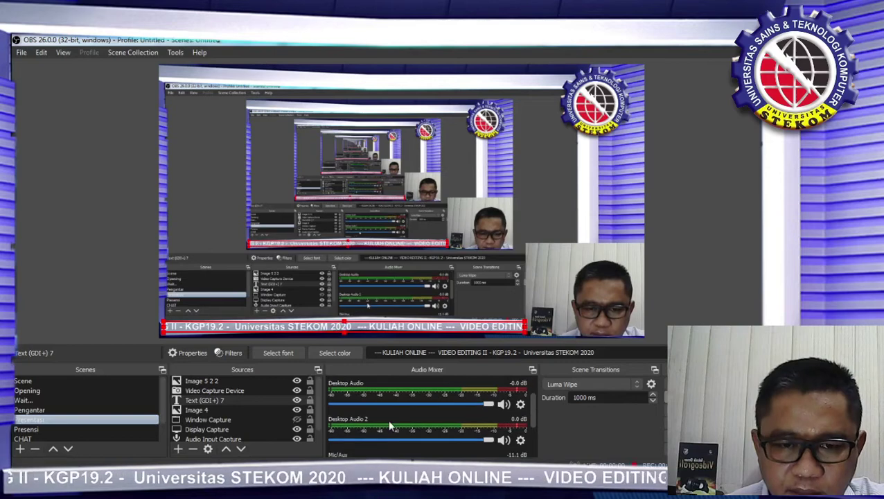
scroll(430, 419, down, 3)
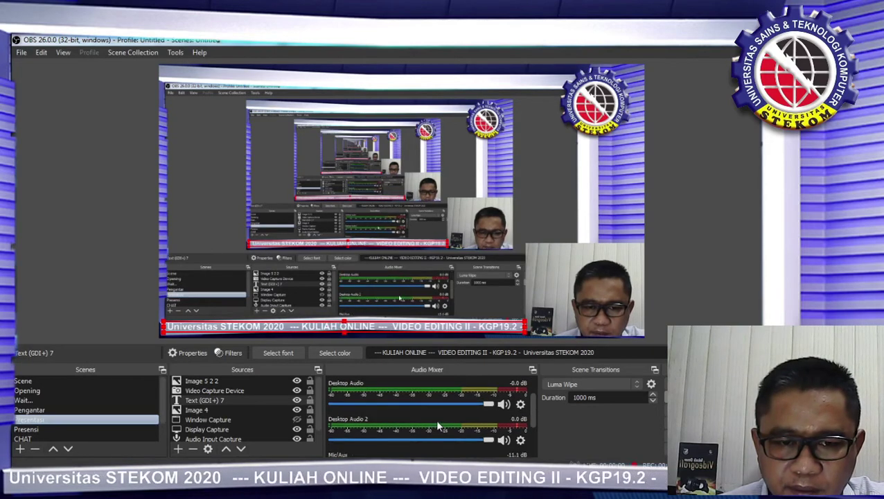
mouse_move(339, 453)
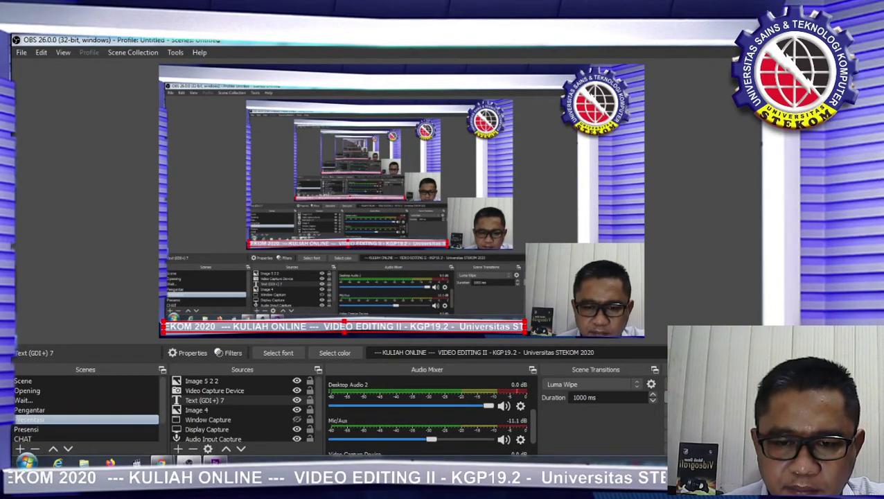
click(215, 463)
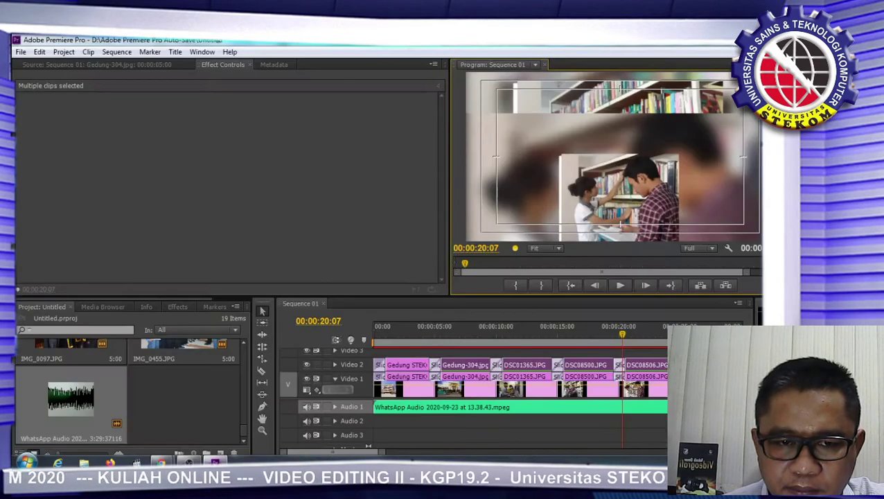
Resume playback from 00:00:20:07, check the mixer's audio meters in OBS during playback, and switch back to Premiere Pro
click(619, 285)
key(alt+Tab)
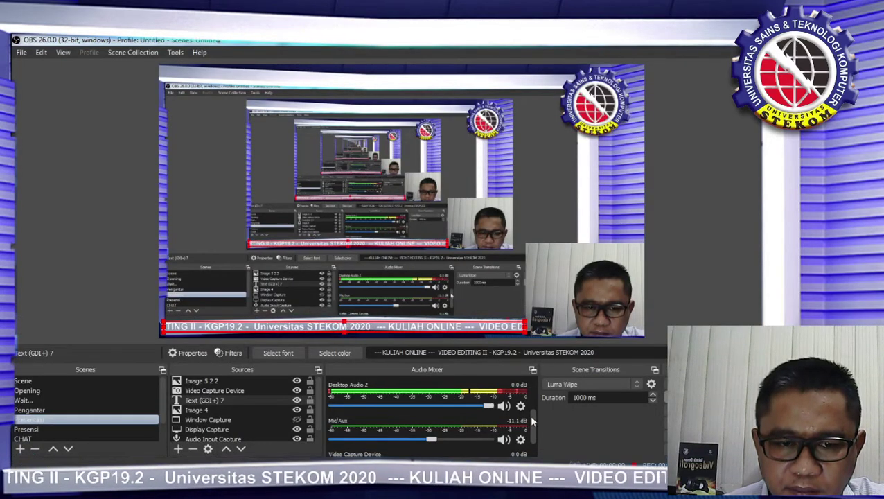
scroll(530, 414, down, 1)
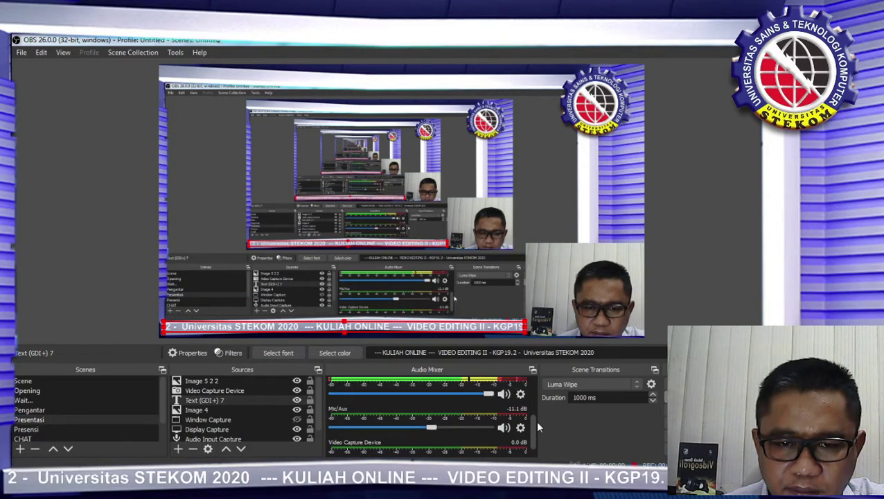
drag(533, 430, 533, 409)
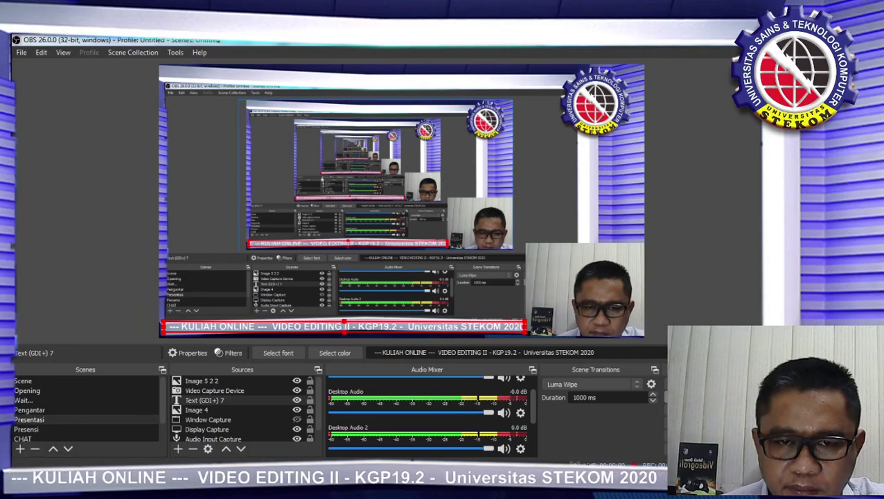
key(alt+Tab)
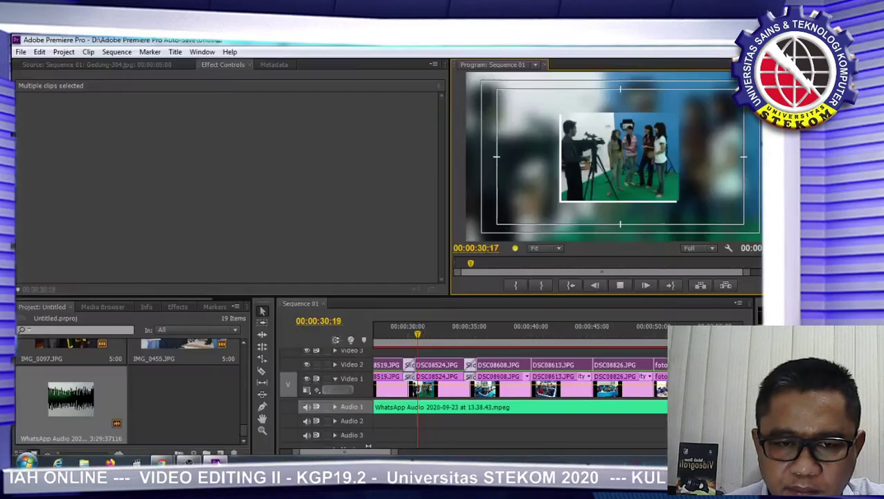
Return to the sequence start and play the whole slideshow with music, stopping at 00:01:21:09
click(596, 287)
click(593, 285)
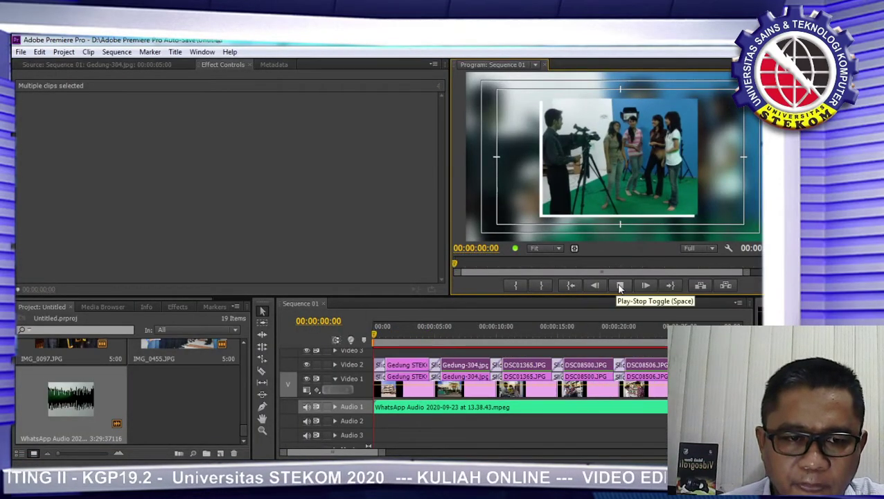
click(619, 285)
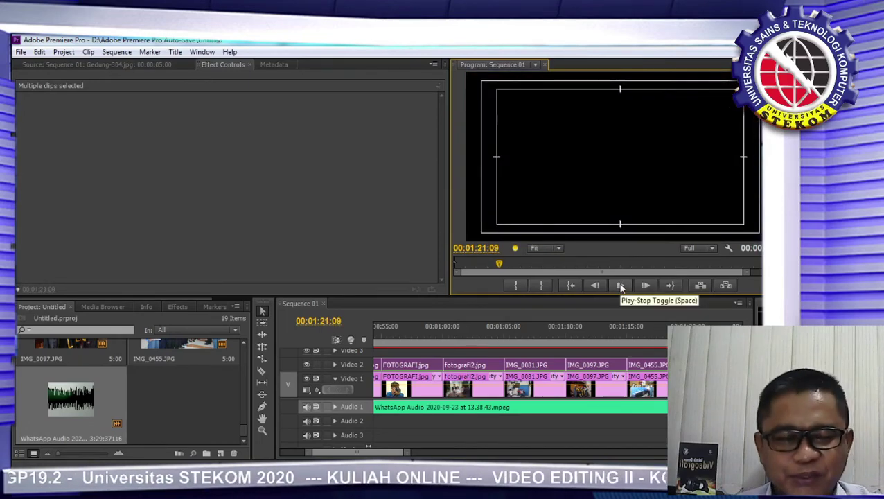
click(620, 286)
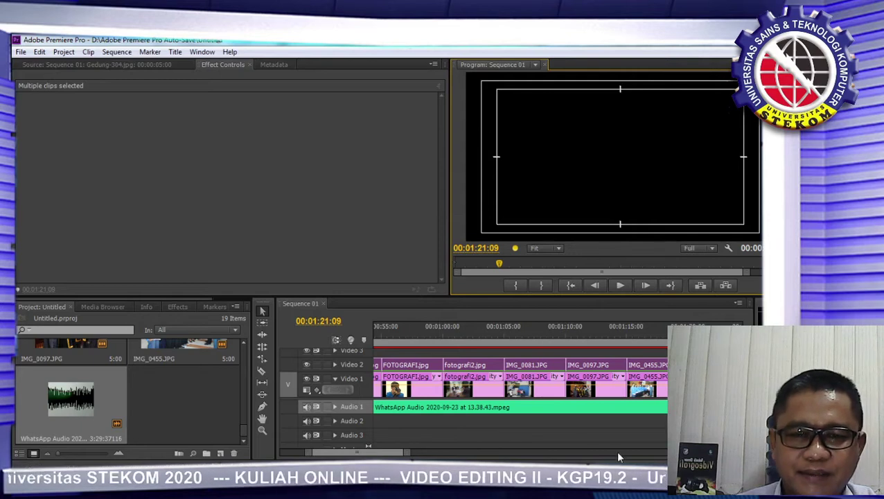
Cut the background music on Audio 1 at 00:01:20:01 with the Razor tool and delete the excess after the cut
click(262, 370)
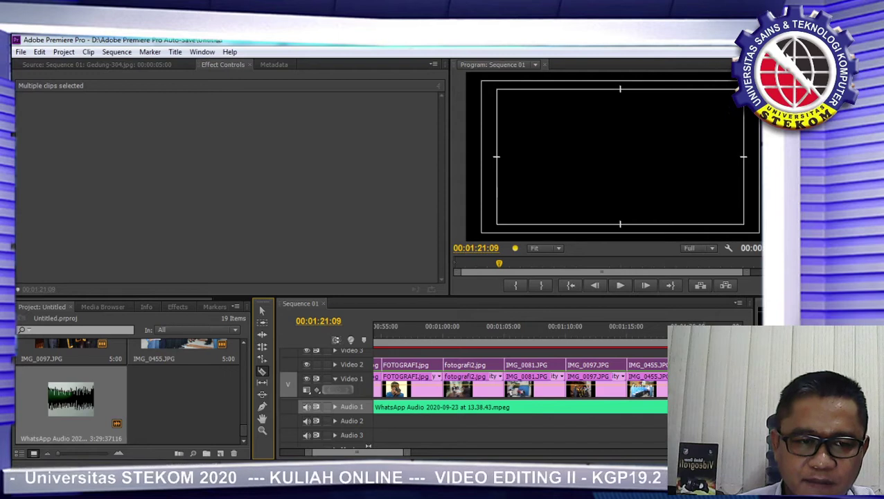
drag(706, 328, 689, 328)
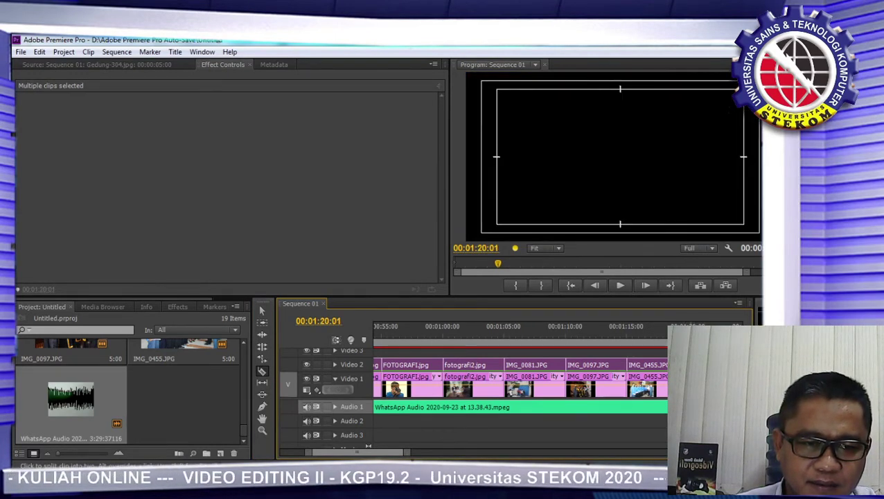
click(688, 407)
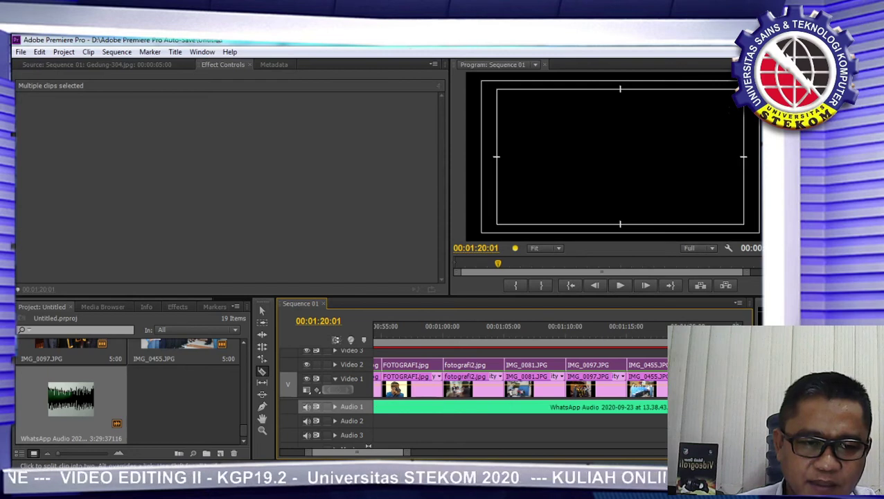
click(262, 313)
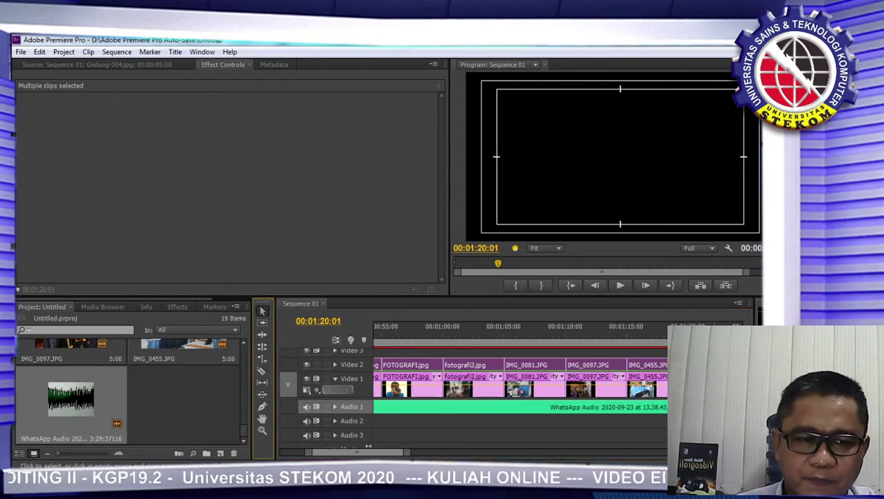
click(519, 407)
key(Delete)
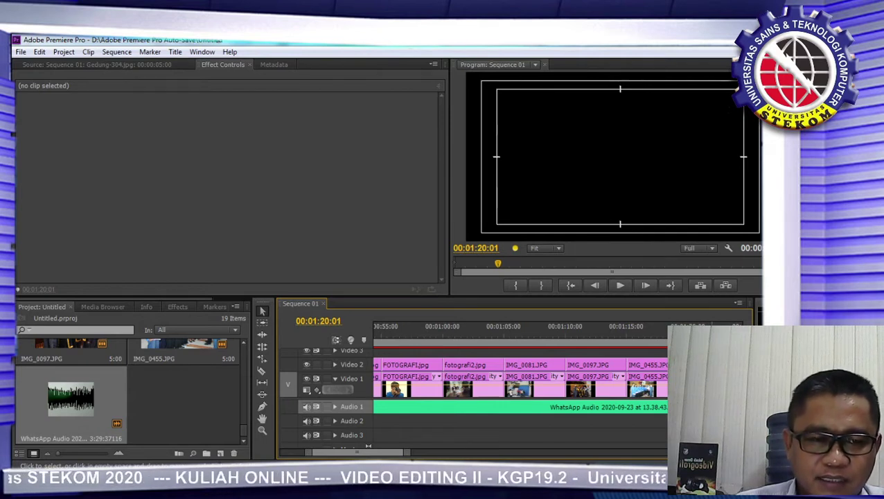
Expand the Audio 1 track to display its waveform and open the trimmed music clip in the Source monitor
click(335, 407)
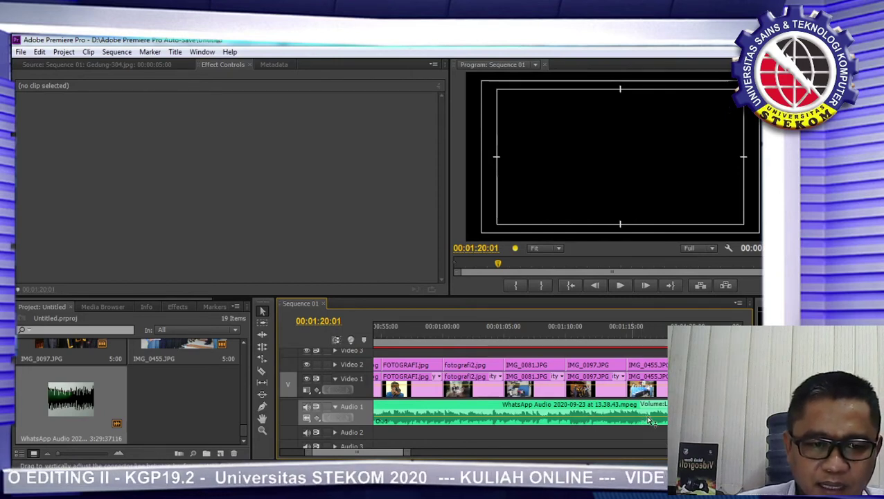
click(620, 419)
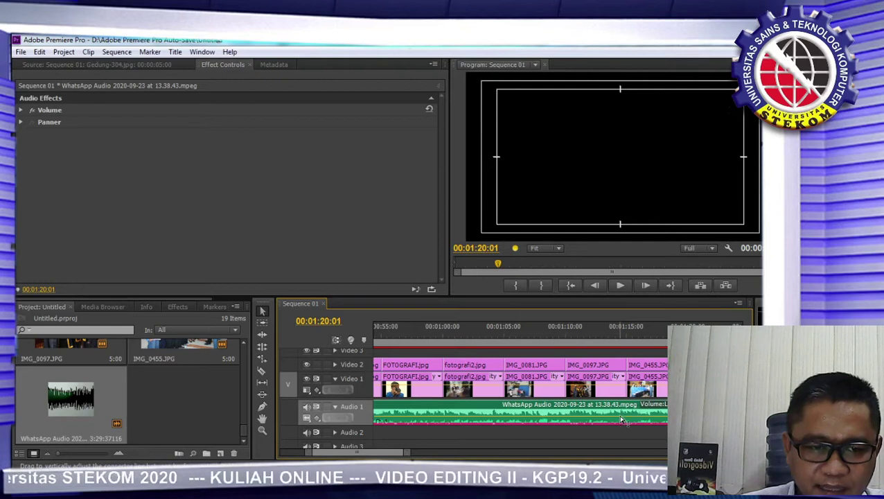
double_click(622, 420)
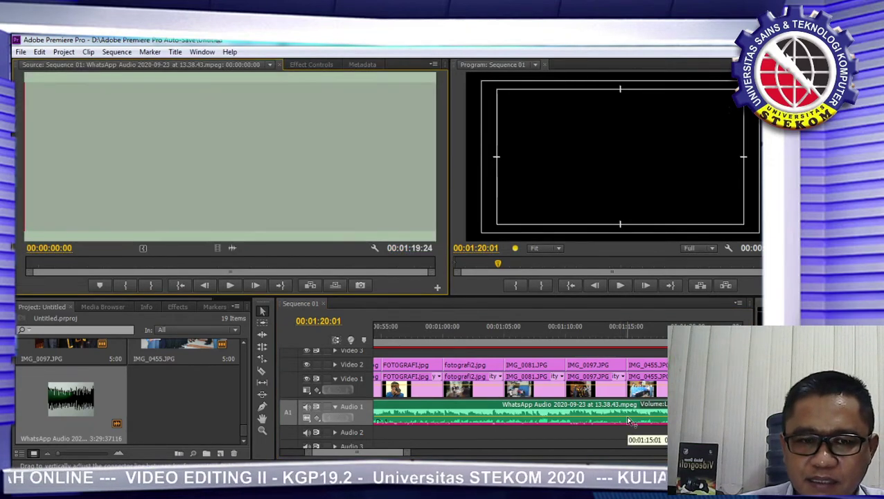
click(629, 421)
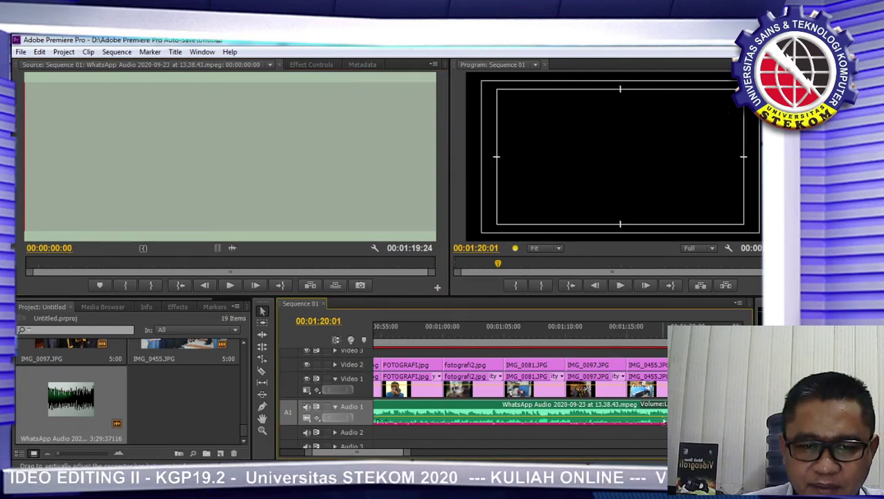
double_click(603, 421)
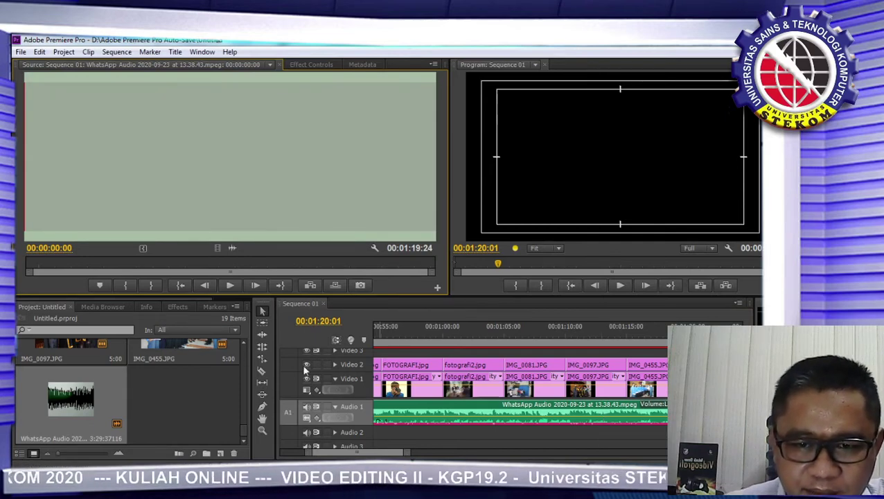
Check the audio channel settings of the music clip on Audio 1 without changing them
right_click(632, 421)
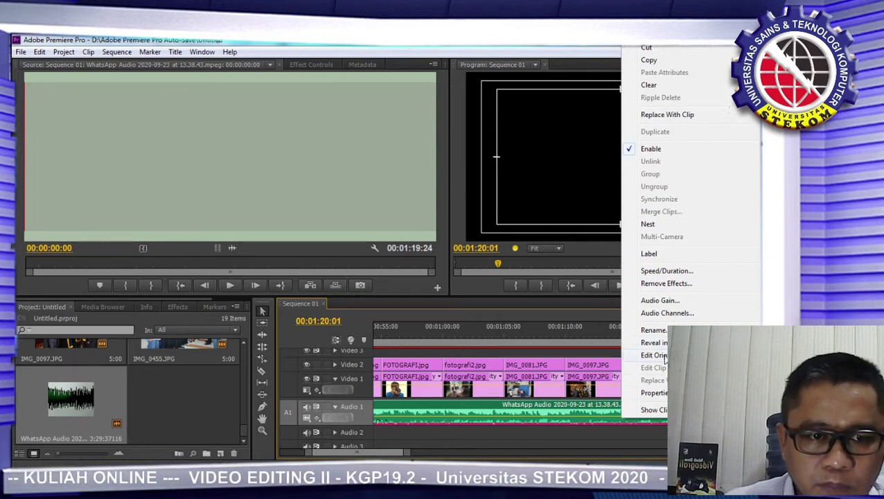
click(667, 313)
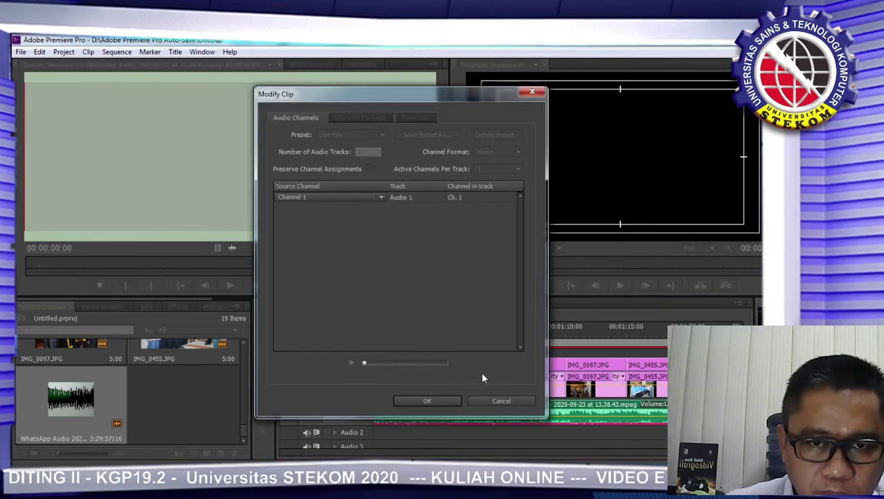
click(426, 401)
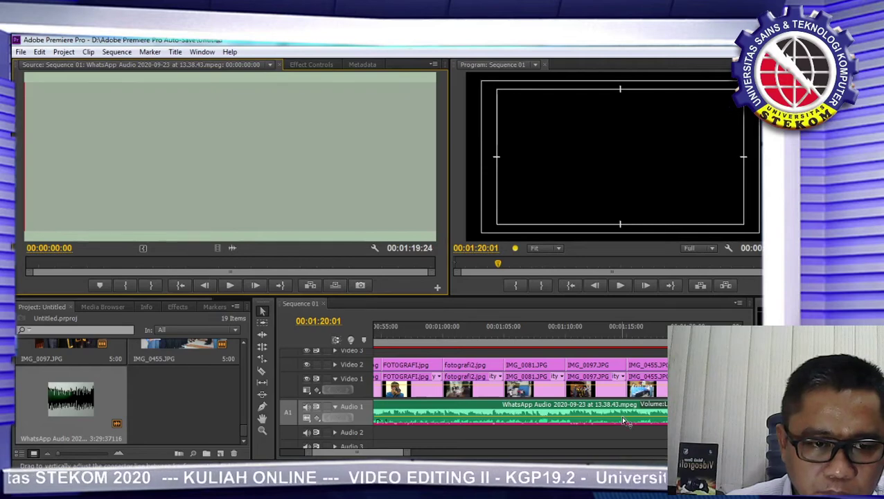
Play the opening of the music clip in the Source monitor and examine its waveform through to the end
double_click(635, 412)
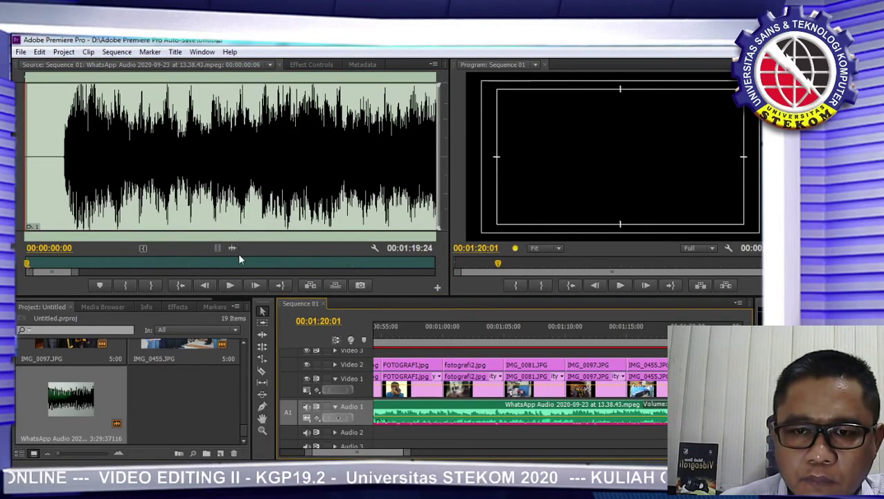
click(231, 285)
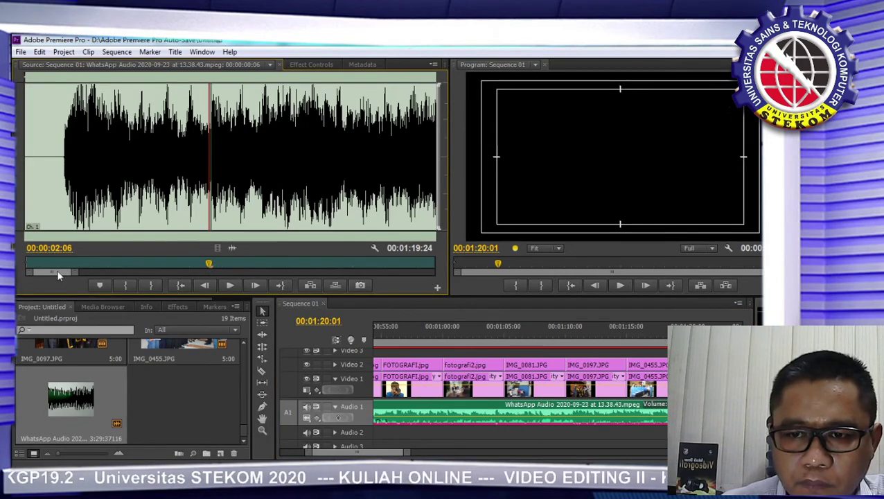
drag(57, 270, 446, 269)
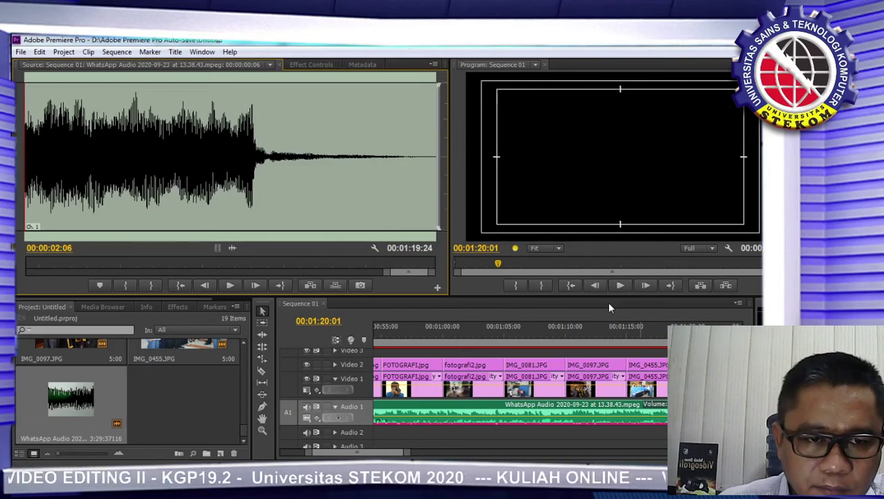
Play the slideshow with the trimmed music from the sequence start, stopping at 00:01:19:24
click(569, 286)
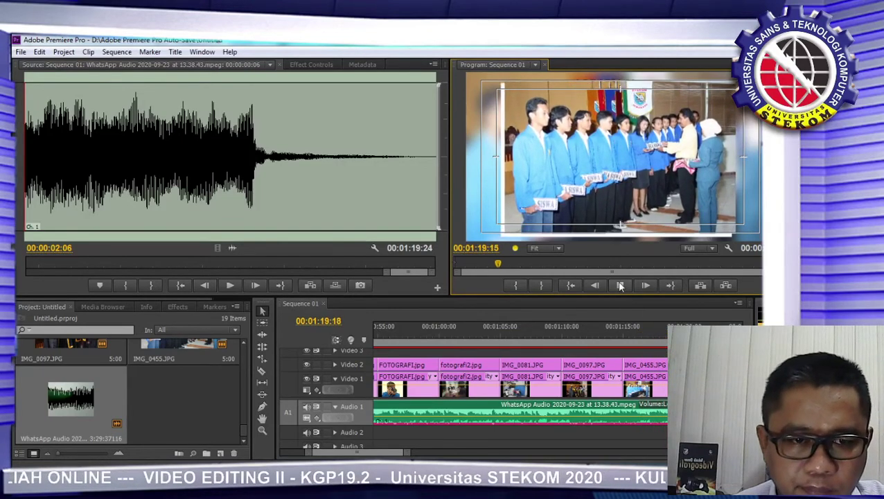
click(622, 283)
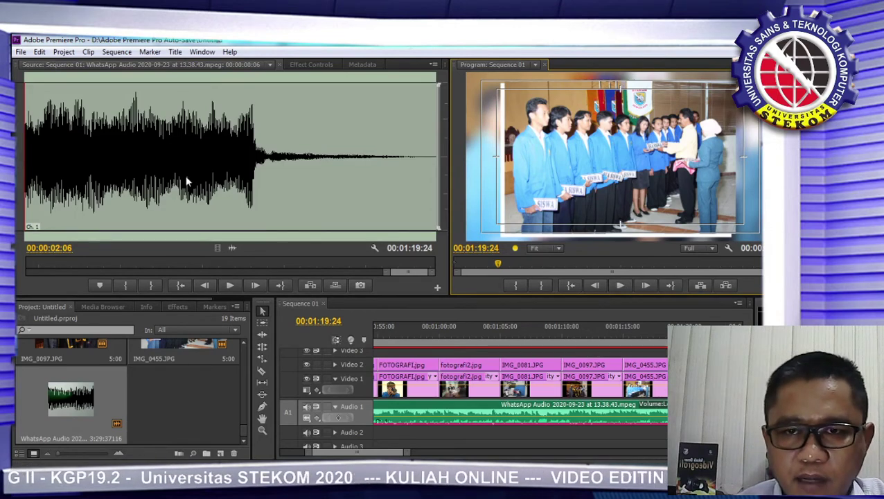
Show the effect settings of the IMG_0097.JPG photo on Video 2 and expand the Video 2 track
click(311, 65)
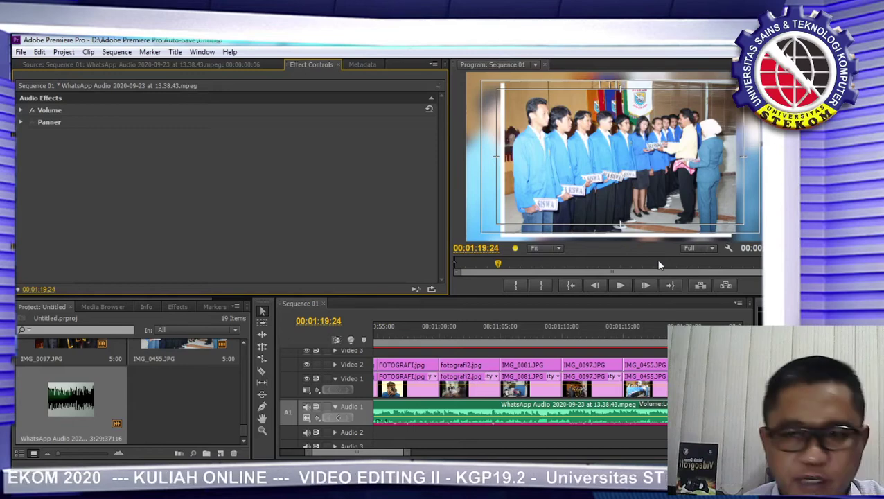
drag(684, 336, 572, 337)
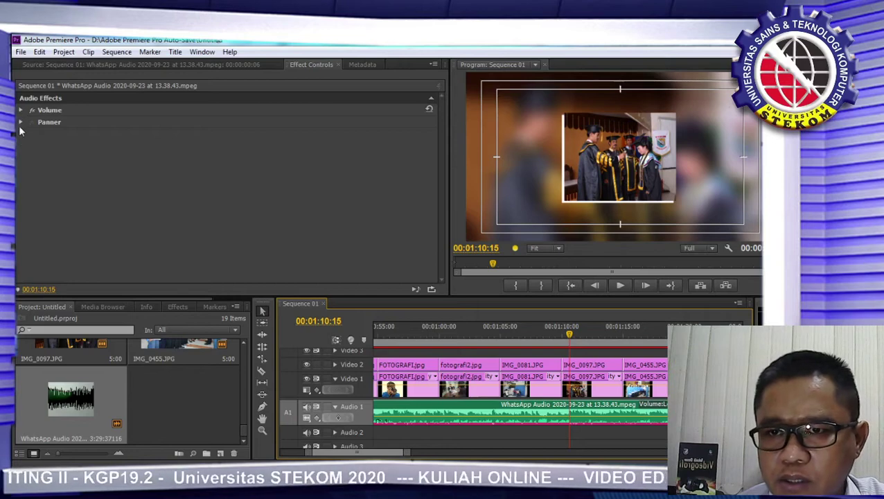
click(380, 111)
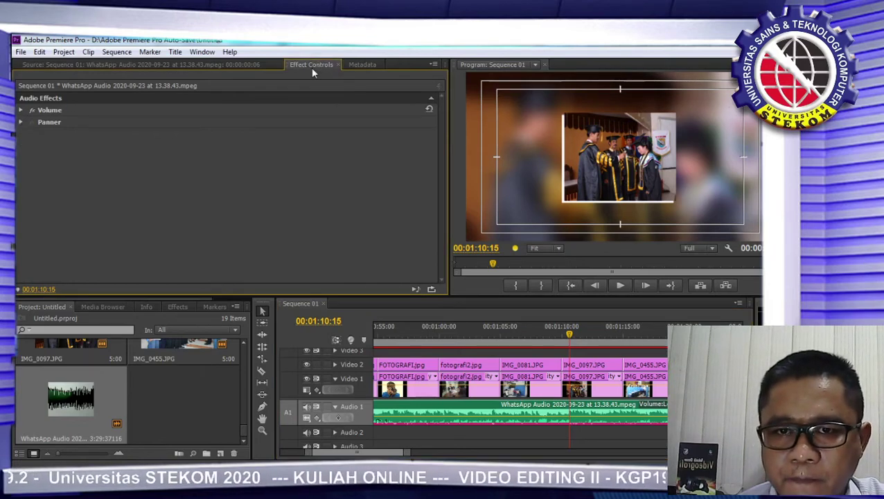
click(590, 365)
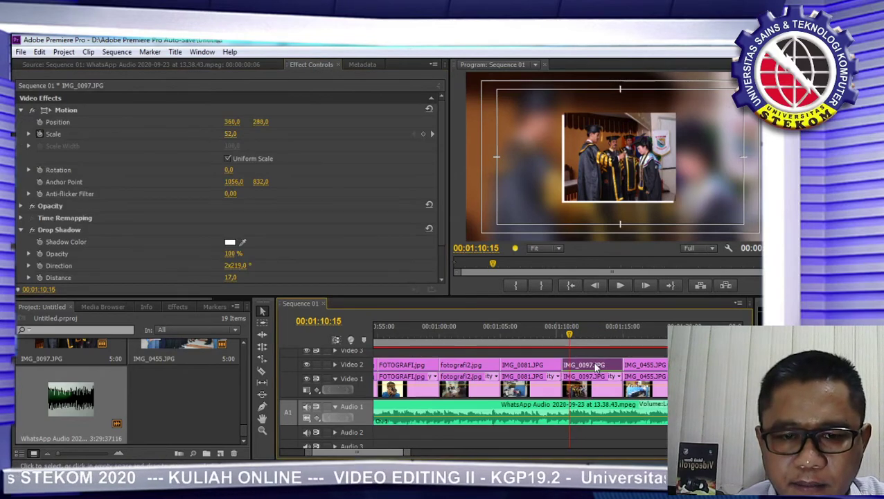
click(335, 364)
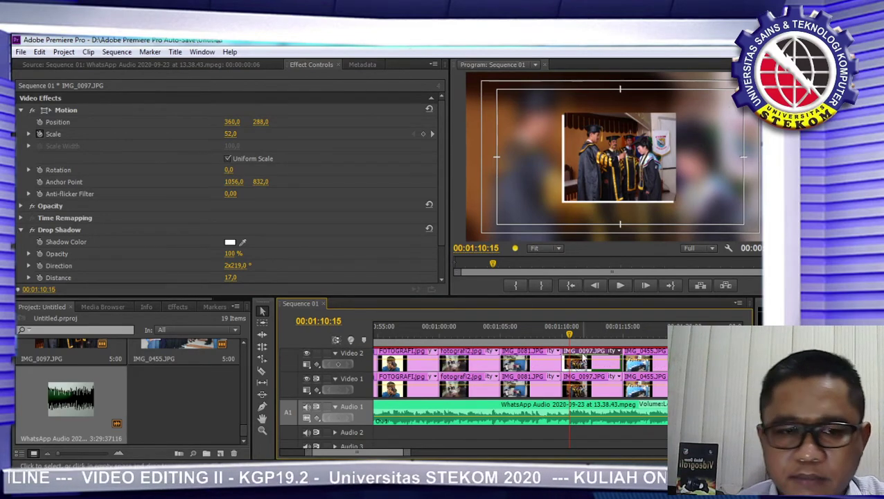
Enable rotation keyframing for IMG_0097.JPG on Video 2 at 00:01:14:03 and set the keyframe to 16°
drag(567, 334, 612, 339)
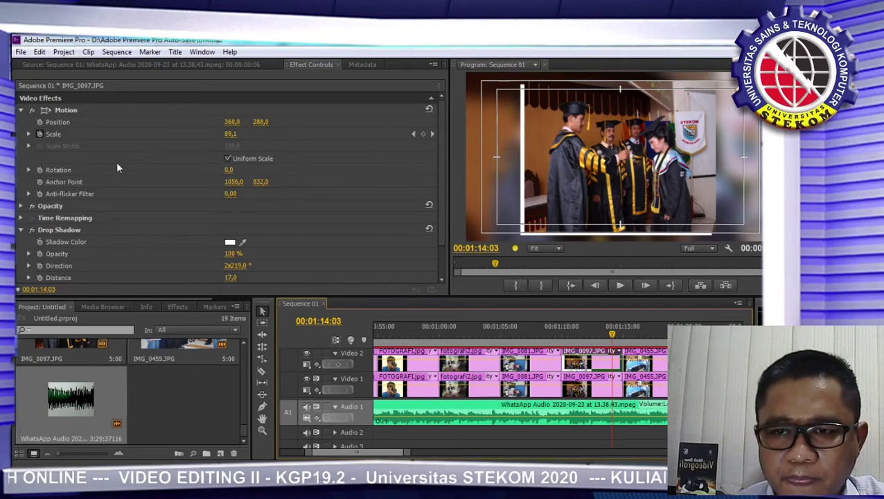
click(40, 169)
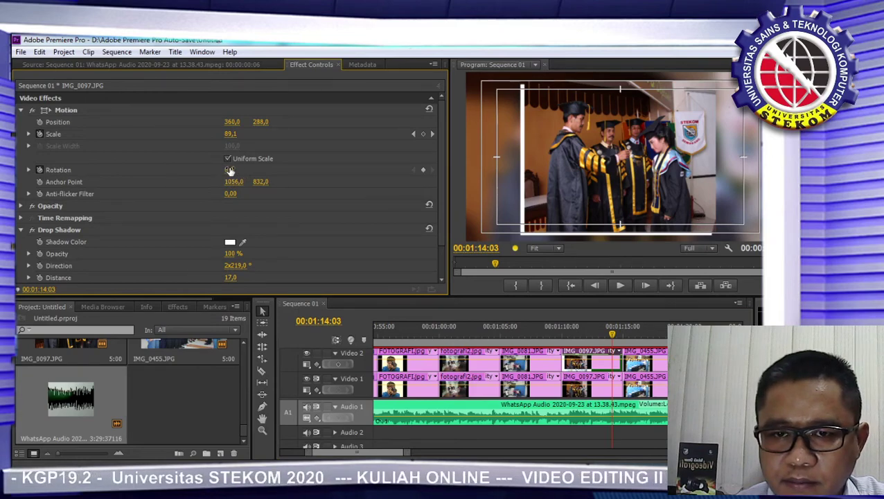
drag(229, 169, 240, 169)
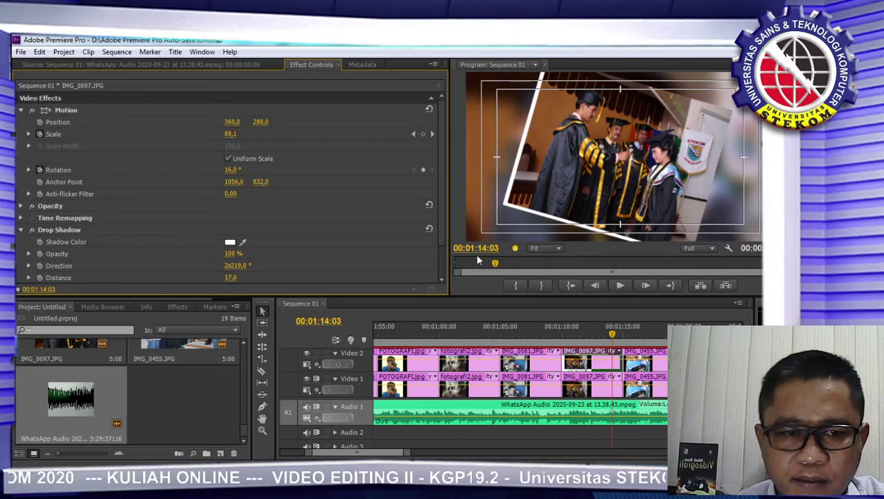
Add a rotation keyframe of 0° to IMG_0097.JPG at 00:01:12:21
drag(614, 336, 599, 332)
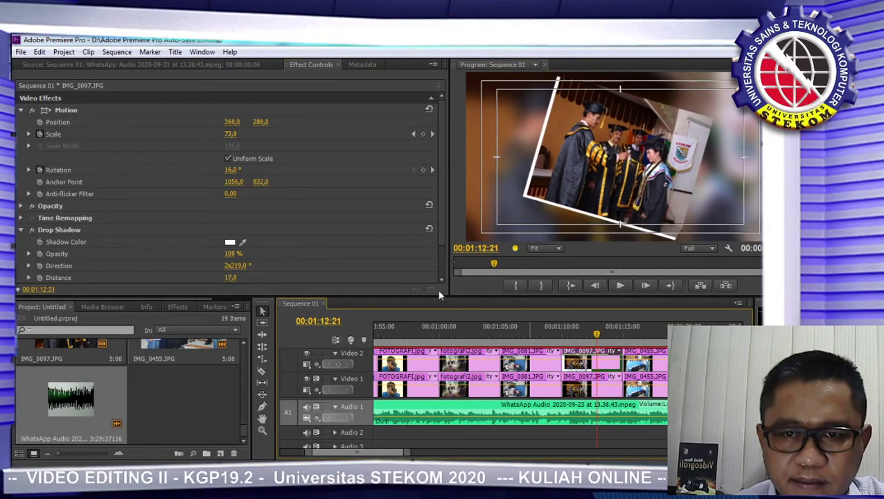
click(232, 170)
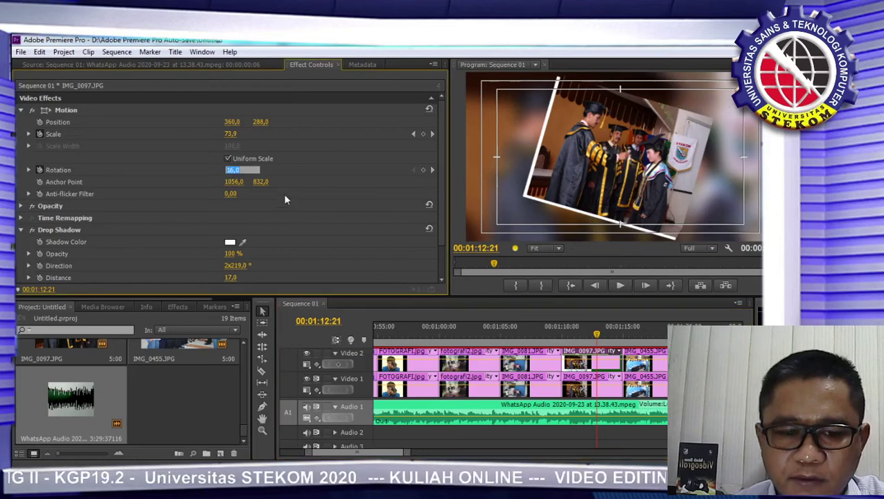
text(0)
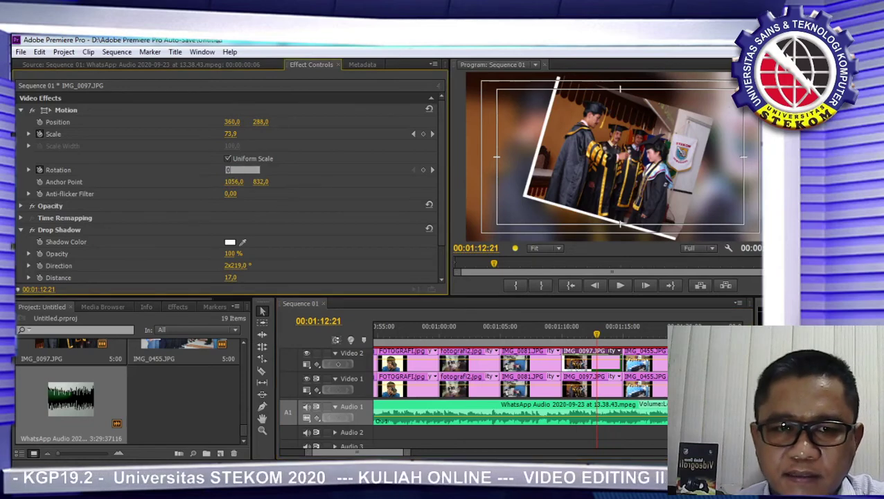
click(263, 181)
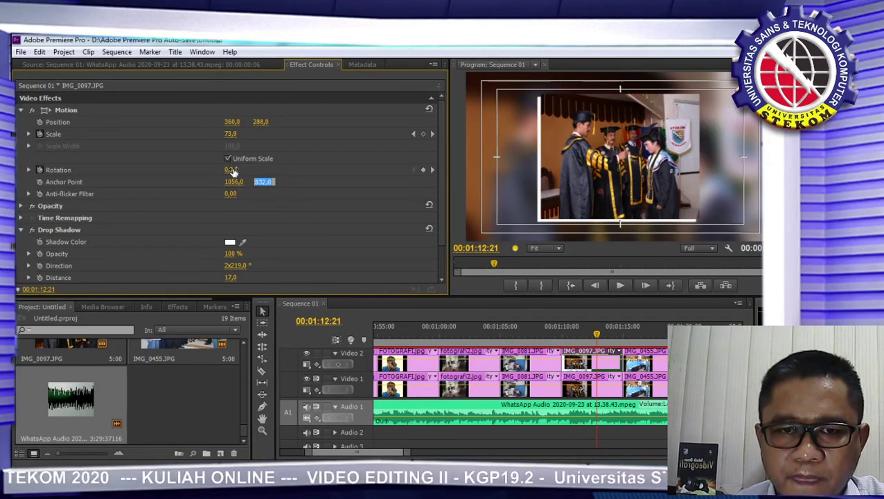
Set the rotation of IMG_0455.JPG on Video 2 to -29° at 00:01:19:04 and check the photo at 00:01:18:22
drag(597, 337, 674, 350)
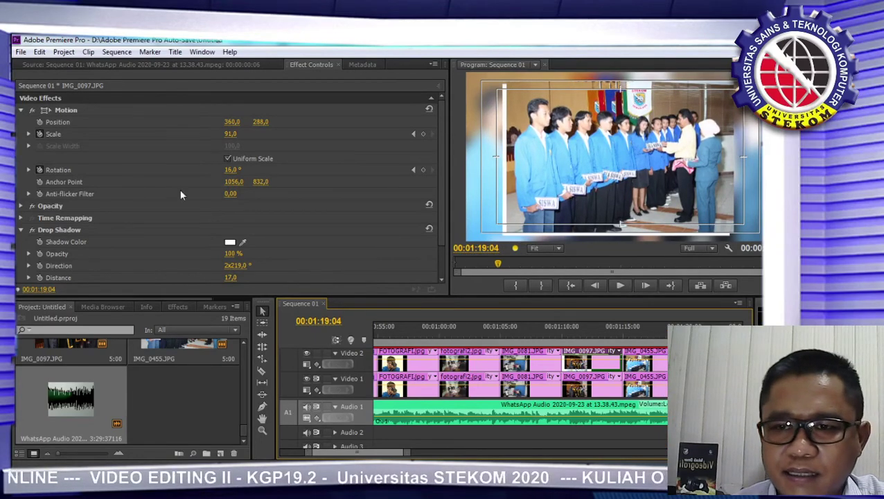
click(40, 170)
click(492, 272)
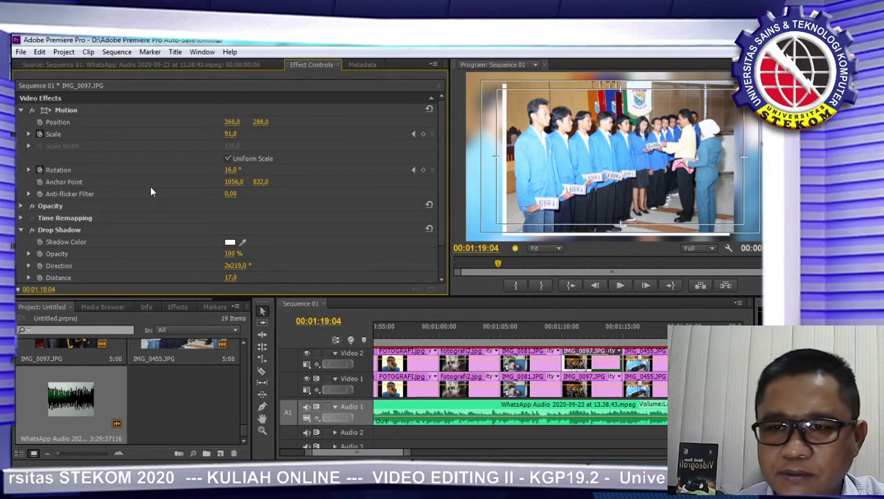
click(648, 363)
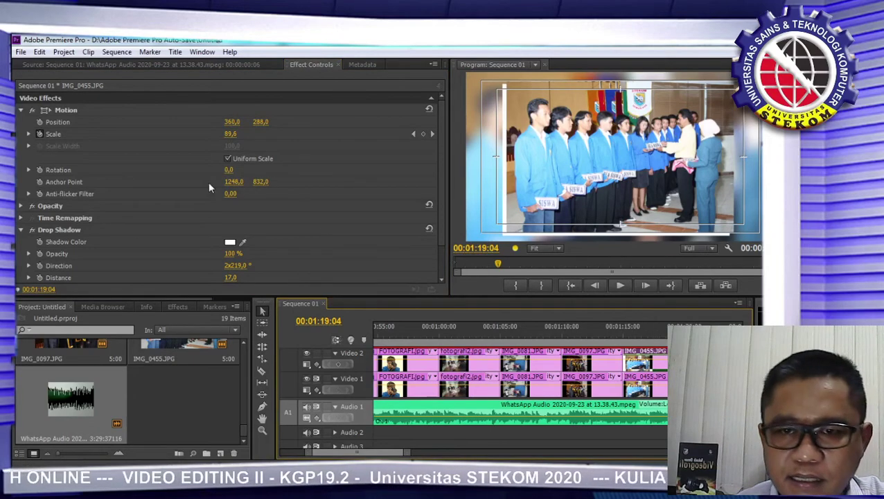
drag(229, 170, 208, 170)
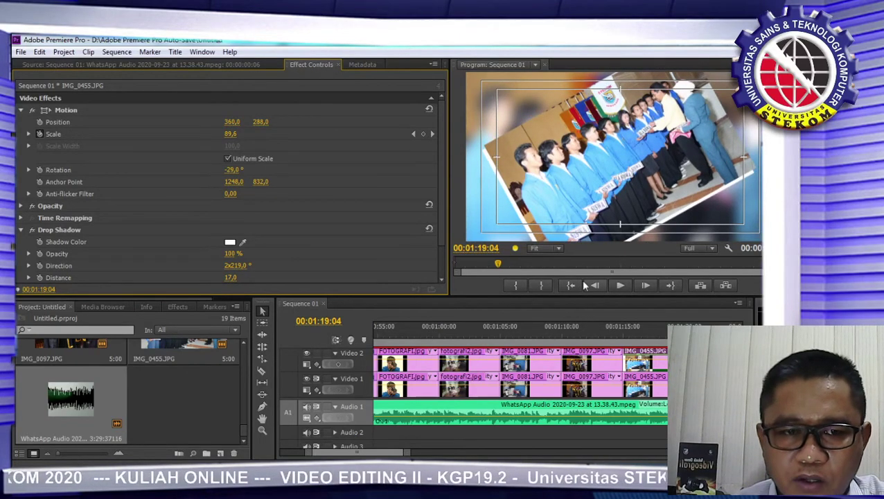
drag(674, 328, 671, 329)
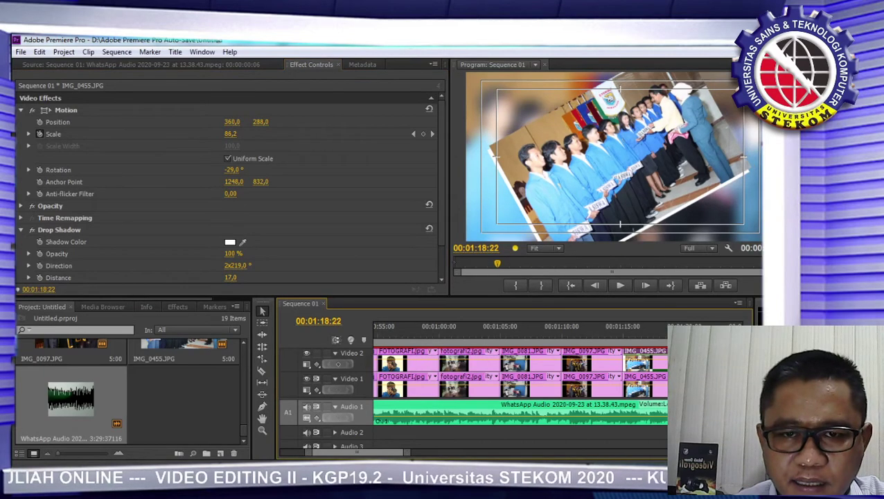
Enable rotation keyframing for IMG_0455.JPG at 00:01:18:22 and add a rotation keyframe of 14° at 00:01:15:19
click(40, 170)
drag(672, 331, 632, 336)
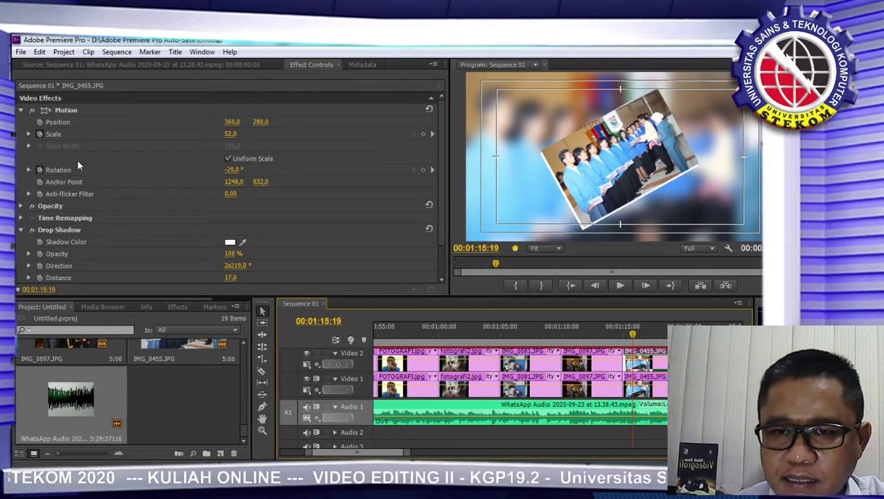
click(228, 170)
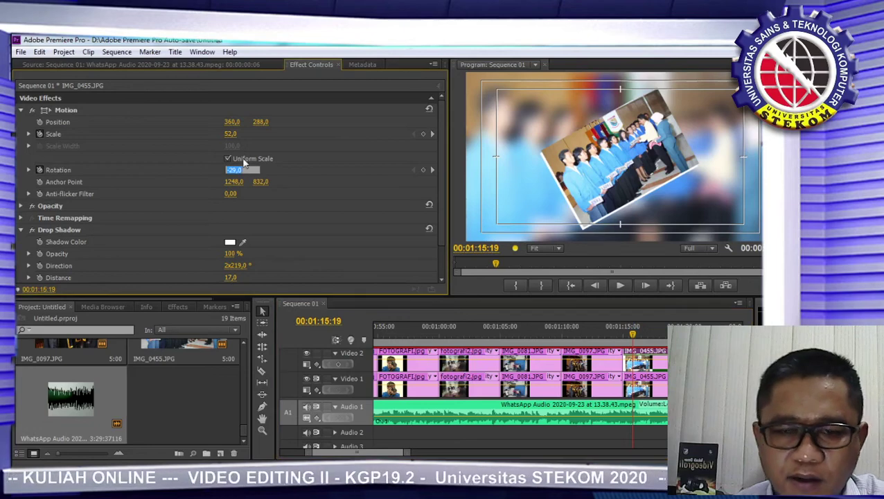
text(0)
key(Return)
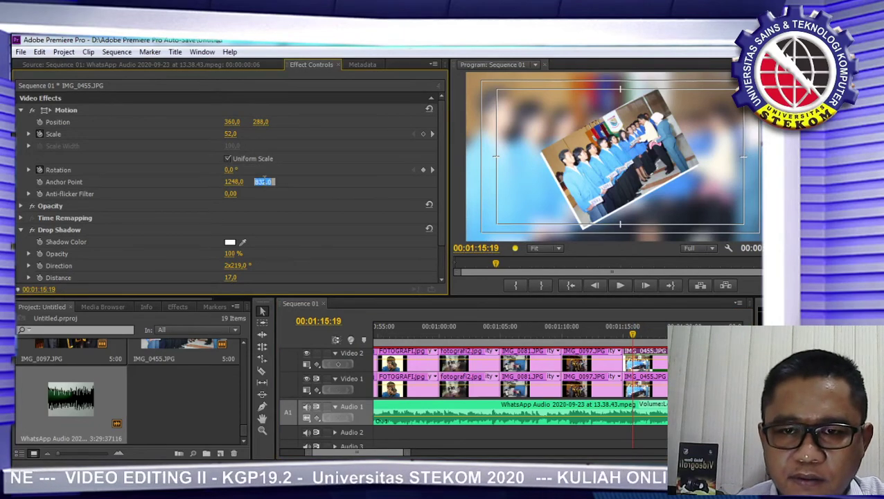
drag(229, 169, 238, 170)
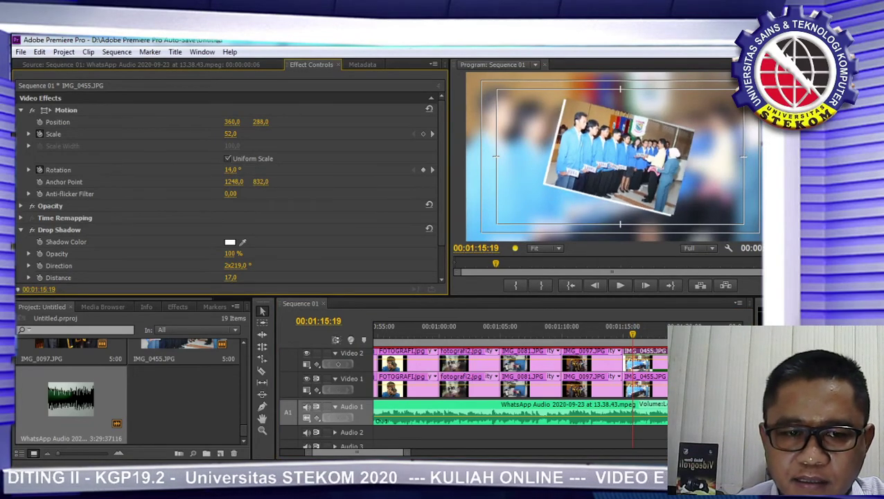
Play the end of the sequence from the IMG_0081.JPG photo and return to the sequence start
drag(625, 332, 511, 338)
click(620, 286)
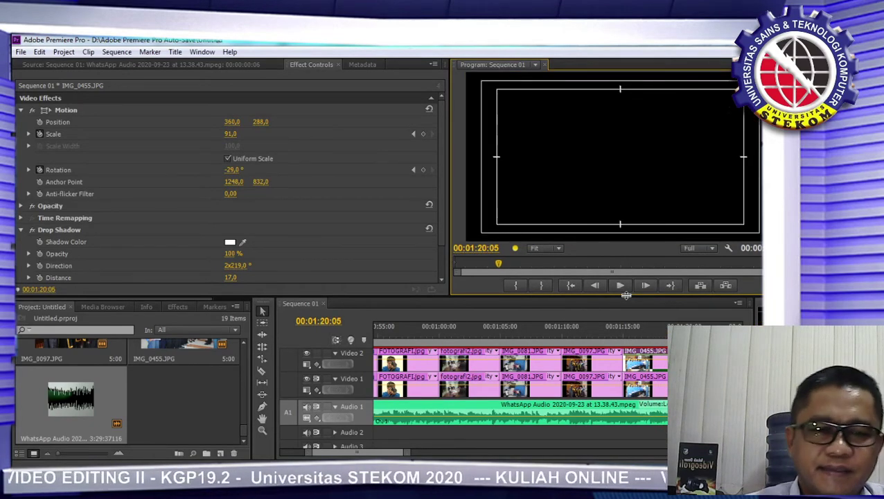
click(569, 284)
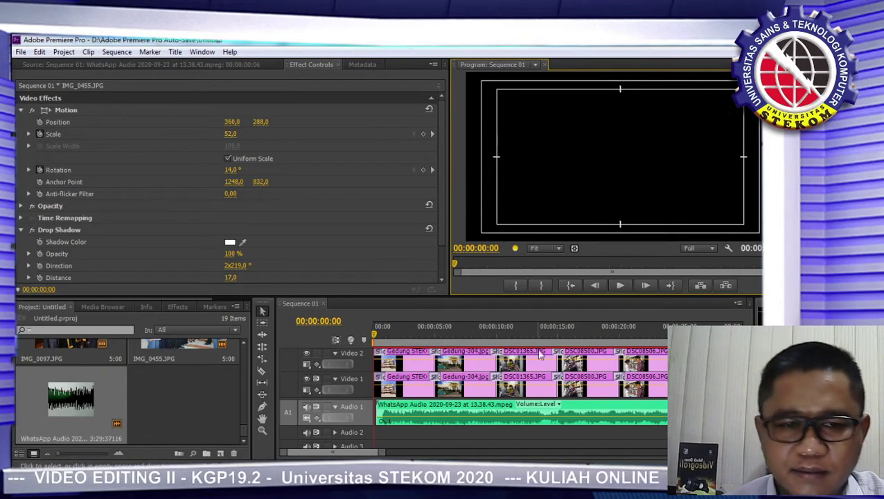
Try adding opacity keyframes to the selected IMG_0455.JPG clip at 00:00:19:01 and, with 6% opacity, at 00:00:16:01
drag(372, 336, 610, 326)
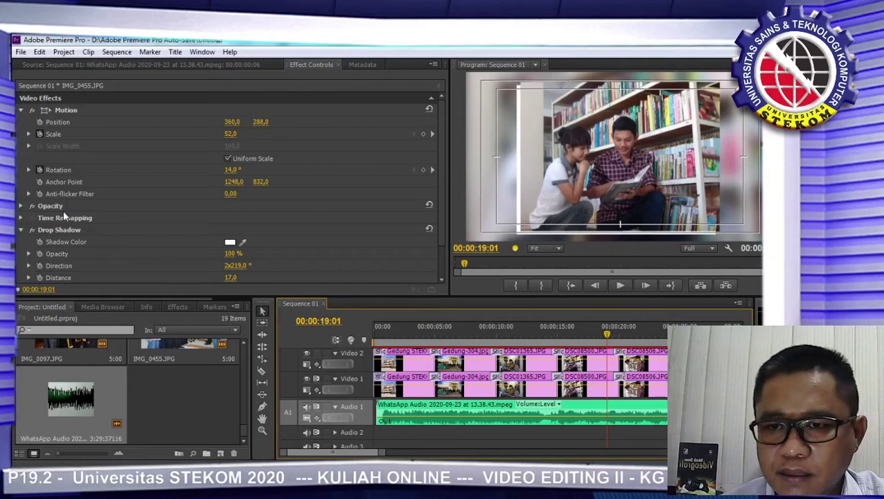
click(21, 206)
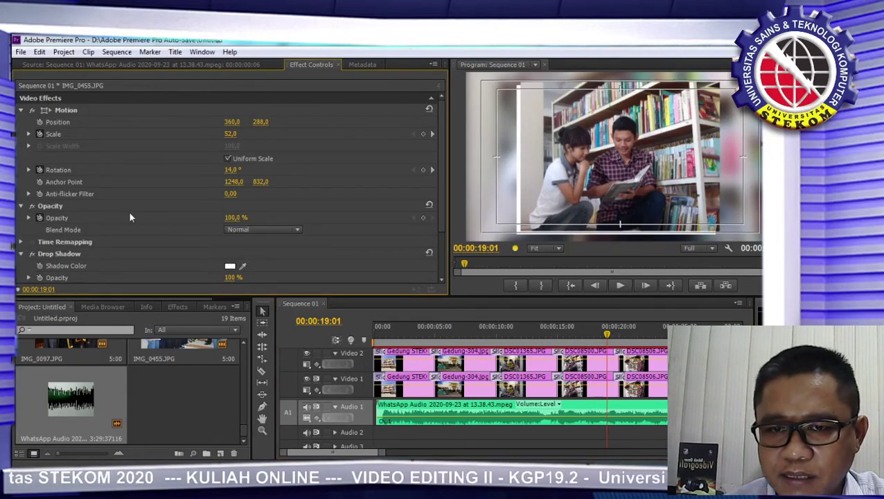
click(41, 217)
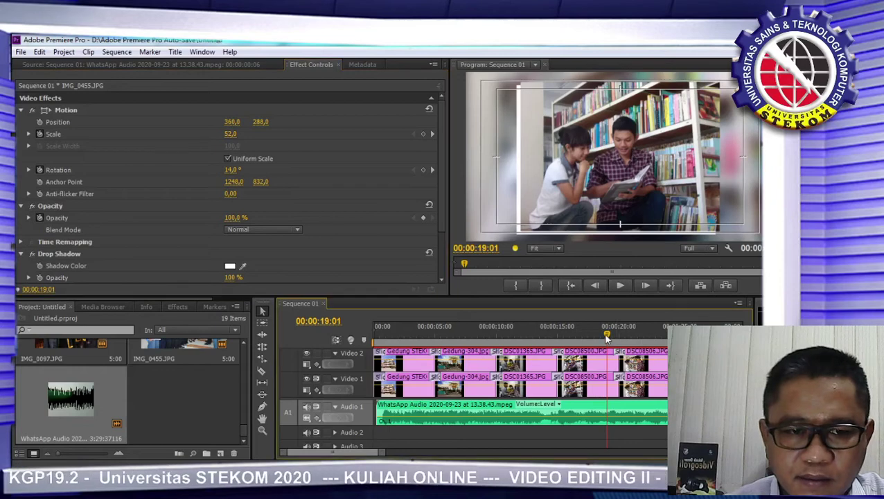
drag(607, 334, 571, 339)
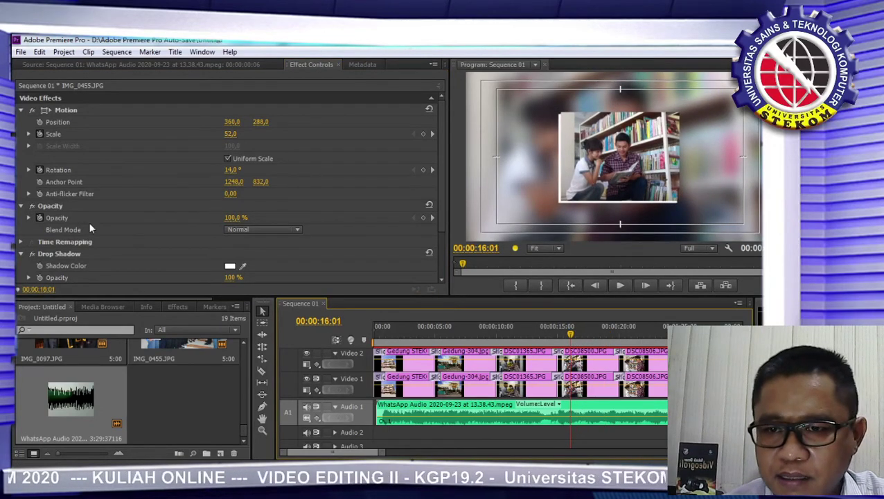
drag(234, 219, 201, 219)
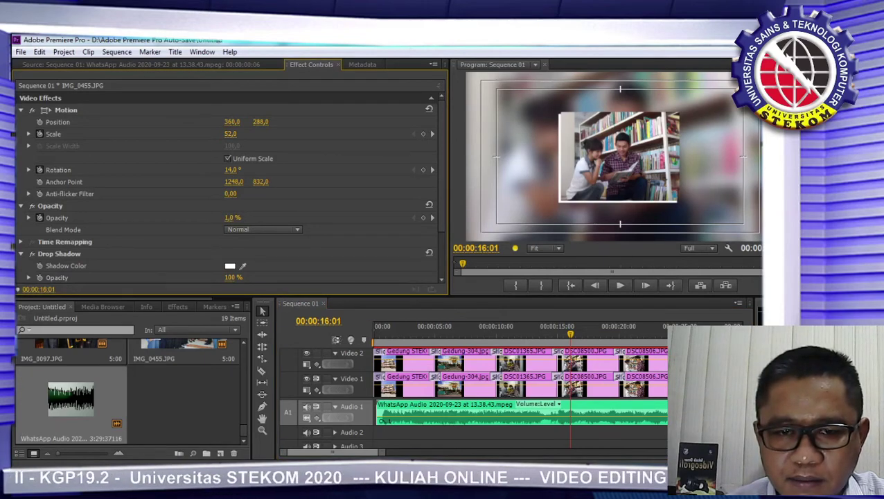
drag(201, 219, 224, 219)
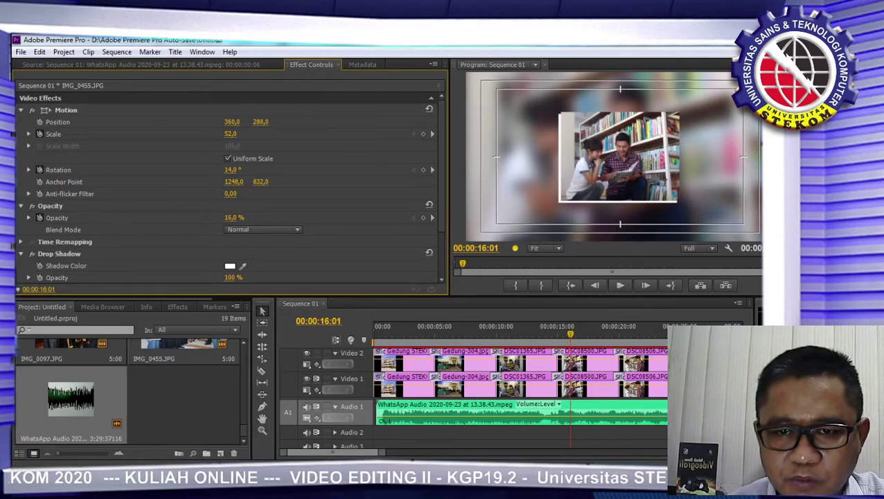
drag(210, 218, 205, 218)
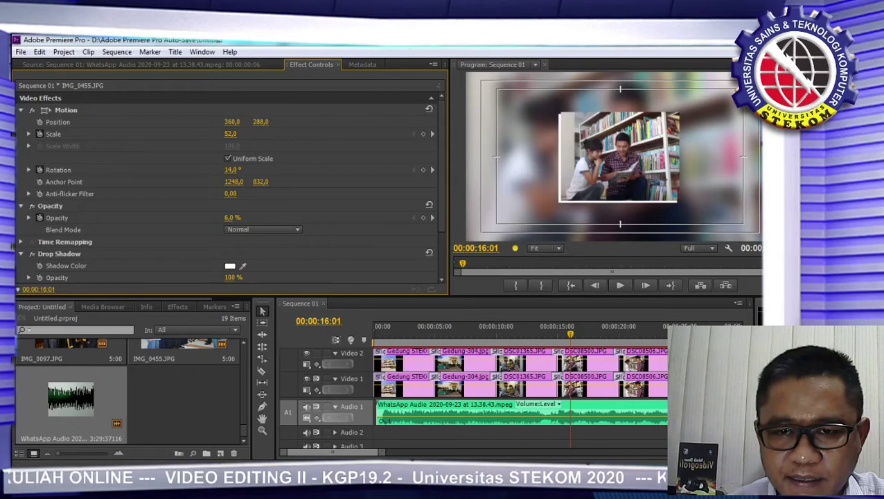
drag(571, 335, 571, 337)
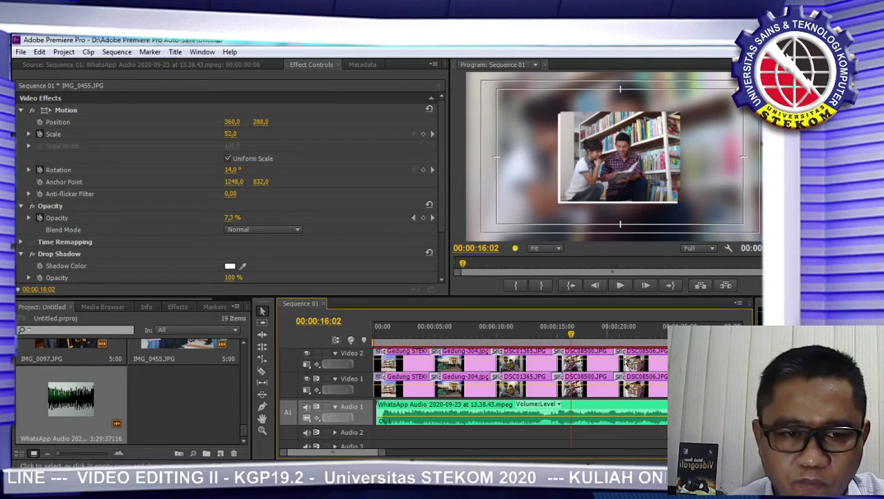
drag(572, 339, 566, 340)
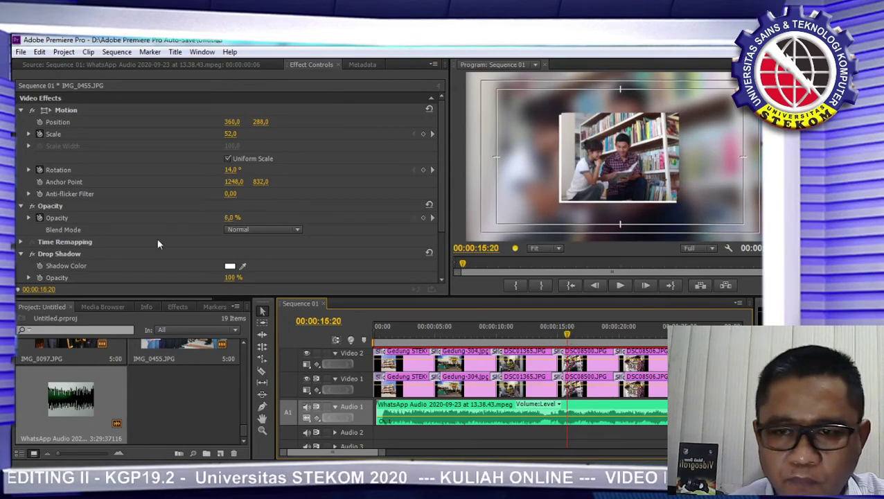
click(40, 218)
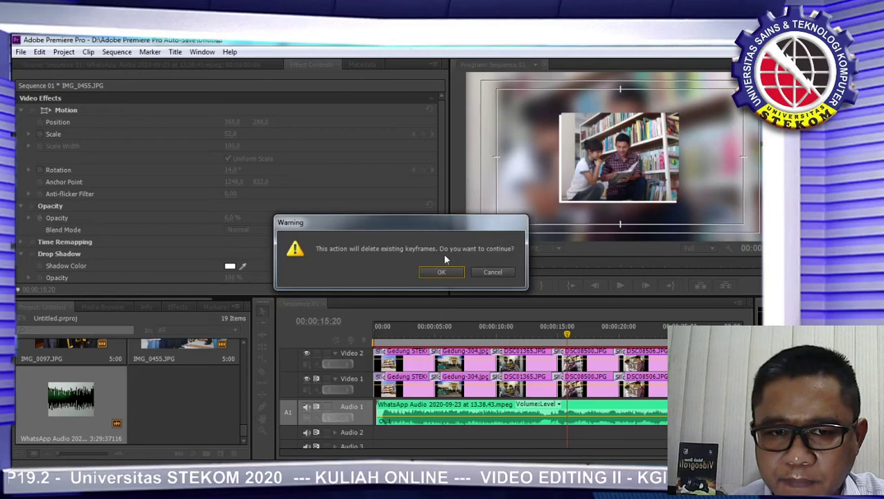
click(484, 271)
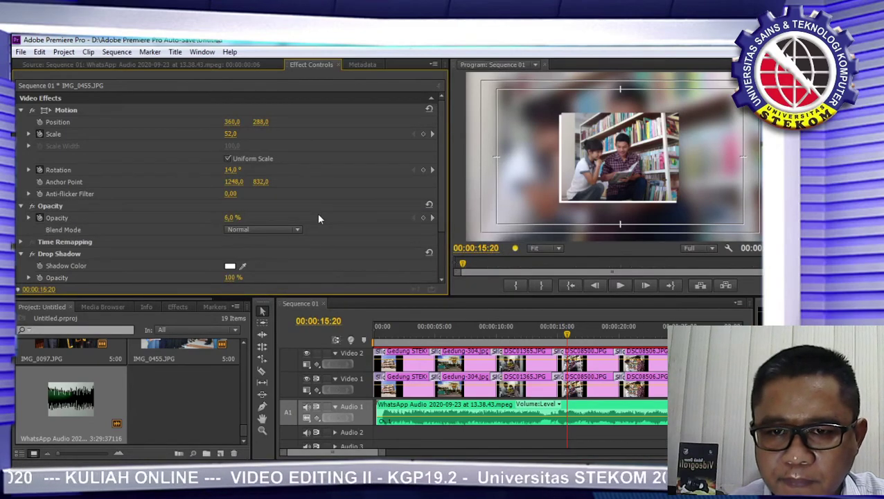
click(431, 218)
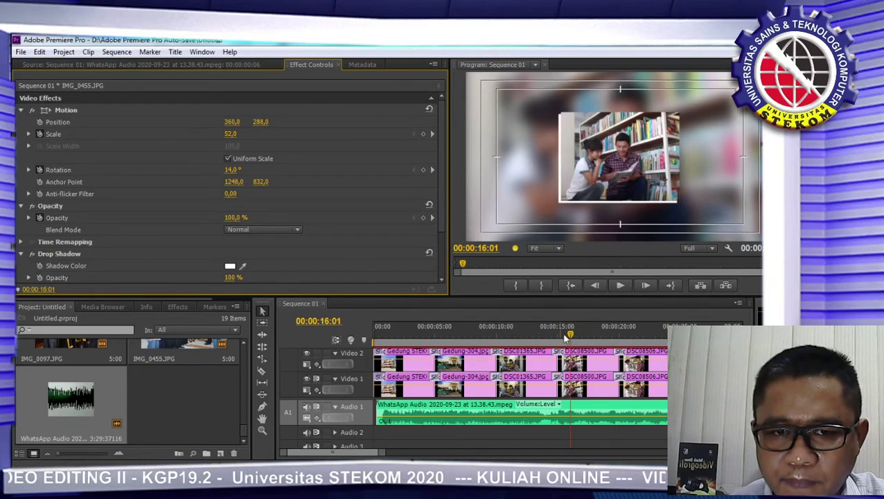
Try adding an opacity keyframe to IMG_0455.JPG at 00:00:18:21 and changing the opacity at 00:00:15:21
drag(568, 338, 606, 337)
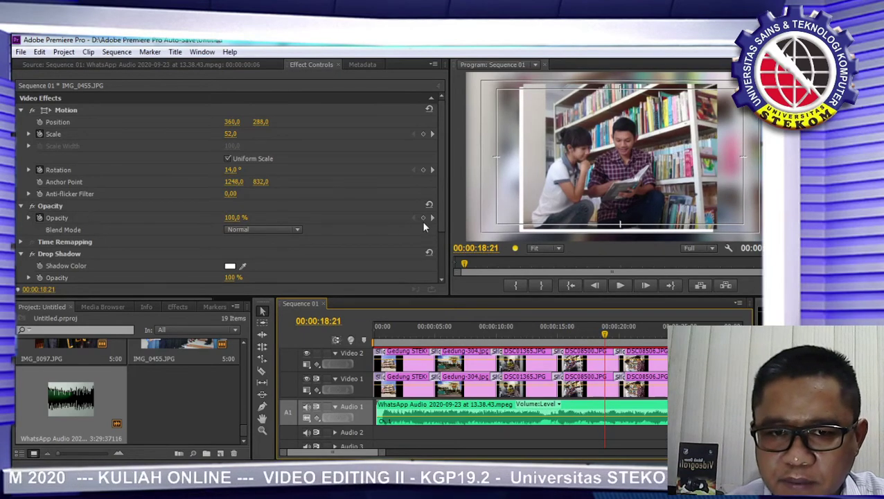
click(424, 217)
drag(605, 338, 569, 336)
drag(236, 219, 226, 219)
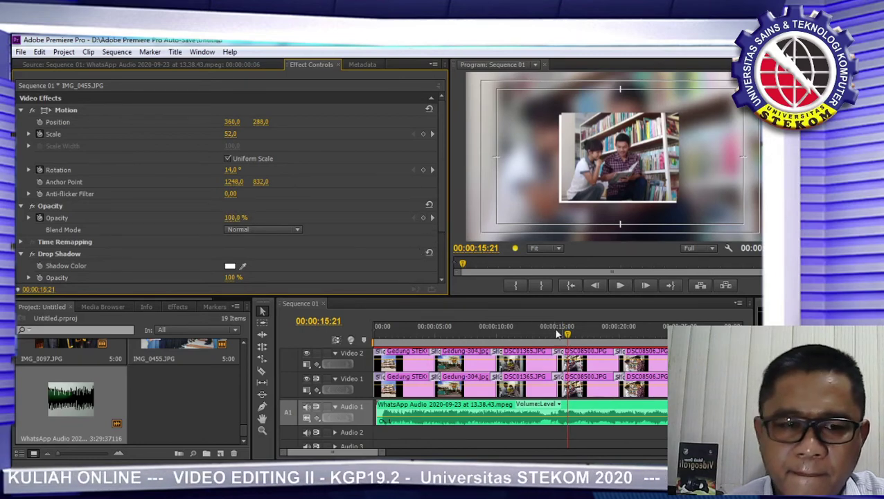
mouse_move(567, 337)
mouse_down()
mouse_move(581, 338)
mouse_move(570, 339)
mouse_up()
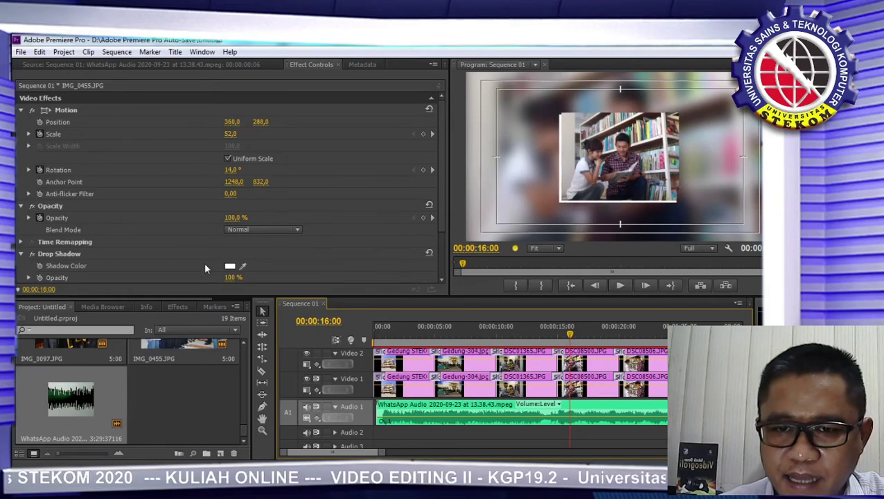
click(31, 217)
click(29, 215)
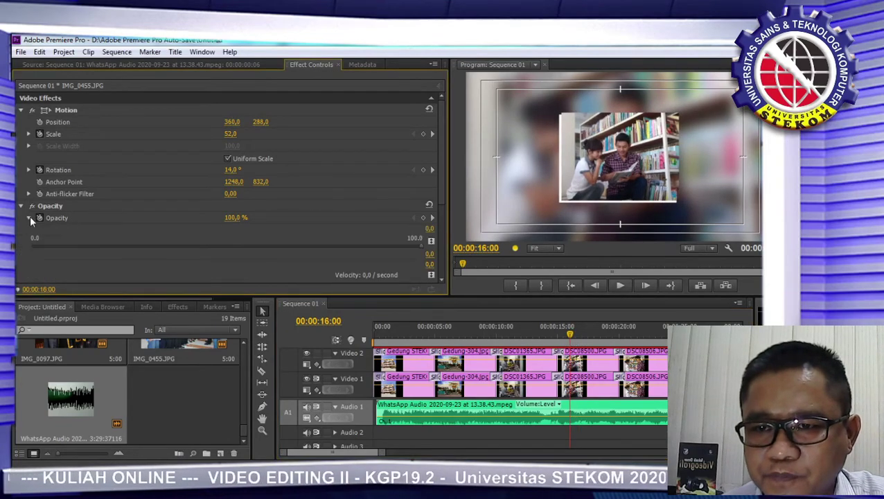
click(29, 216)
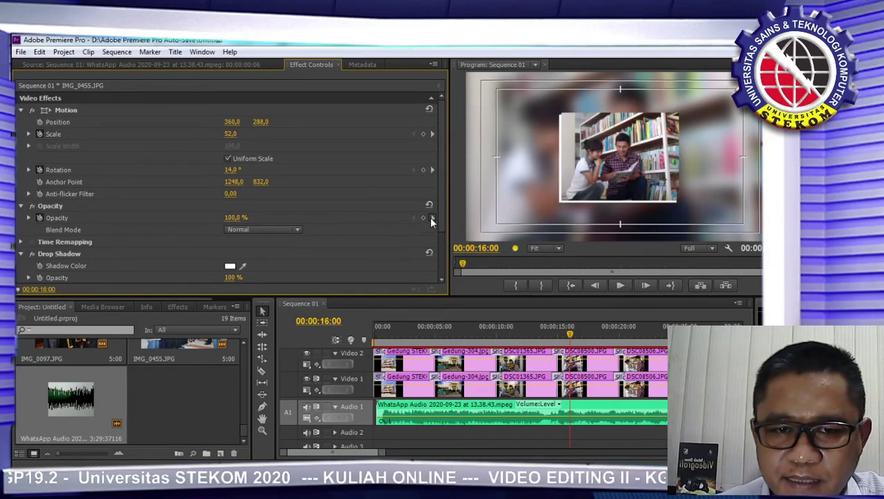
key(space)
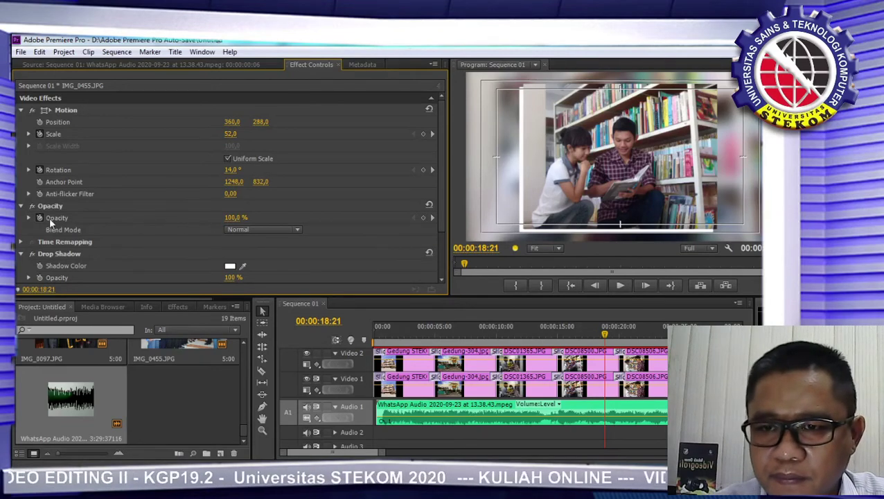
Replace the opacity keyframes of IMG_0455.JPG with a 0% keyframe at 00:00:15:23 and a 100% keyframe at 00:00:19:05
drag(604, 338, 568, 337)
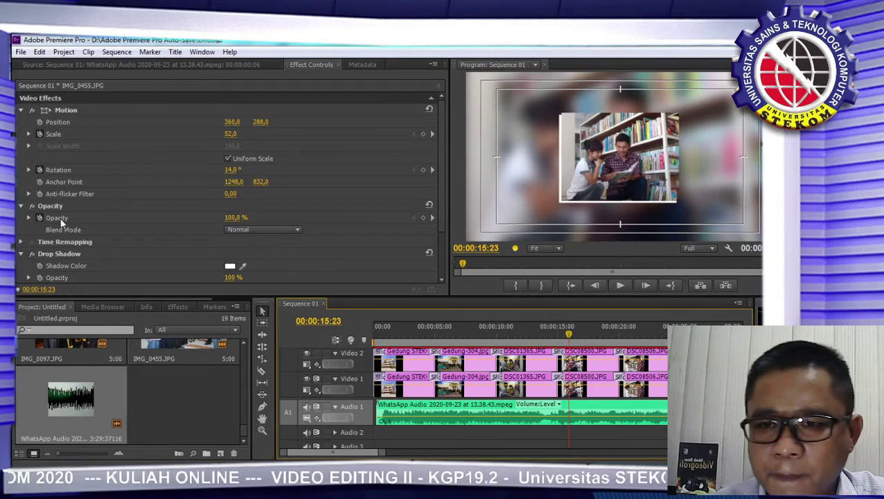
click(40, 217)
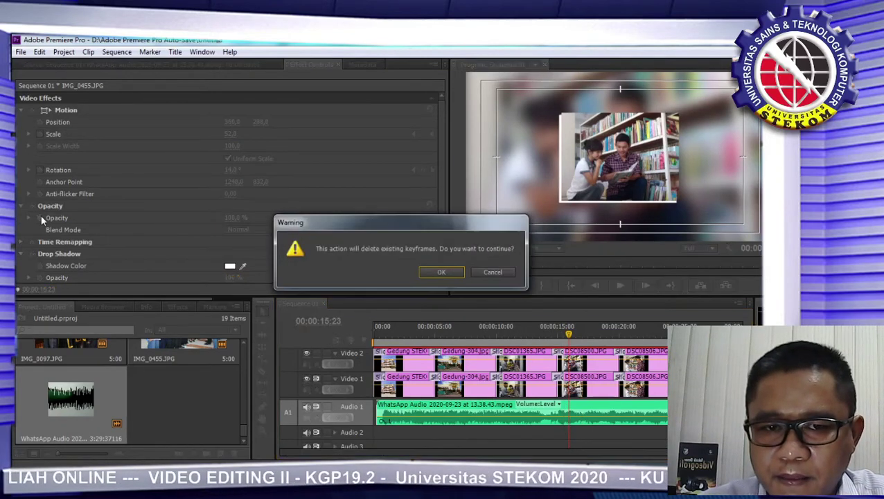
click(456, 276)
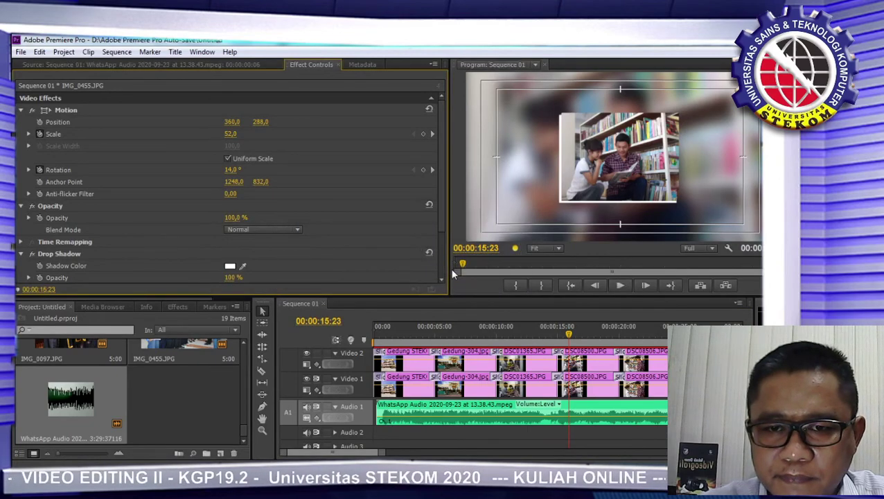
click(40, 219)
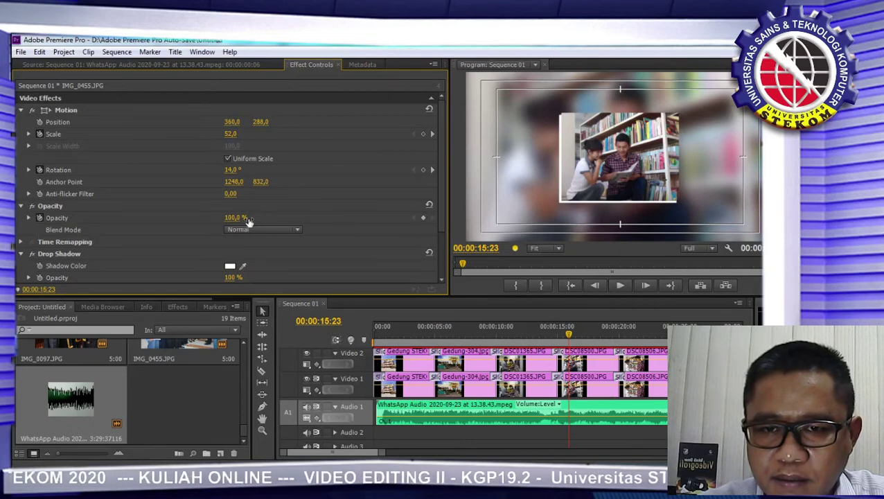
drag(234, 218, 232, 218)
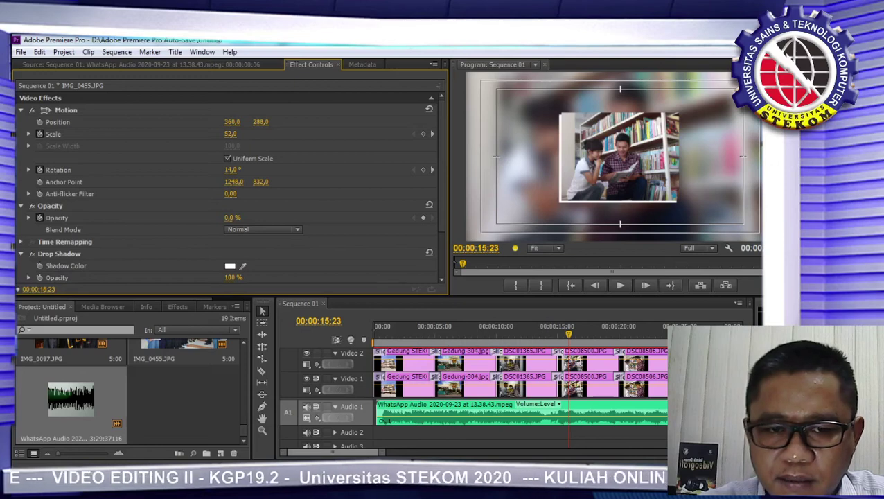
drag(232, 218, 278, 222)
drag(569, 334, 609, 335)
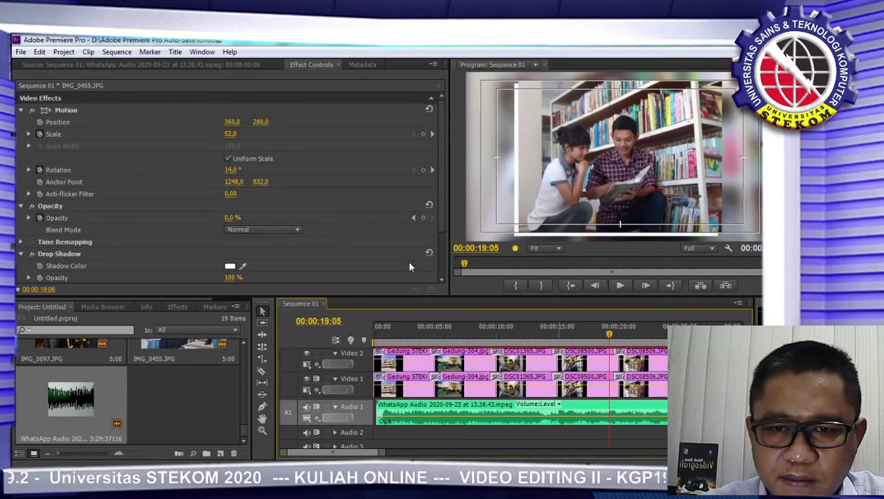
drag(230, 221, 267, 221)
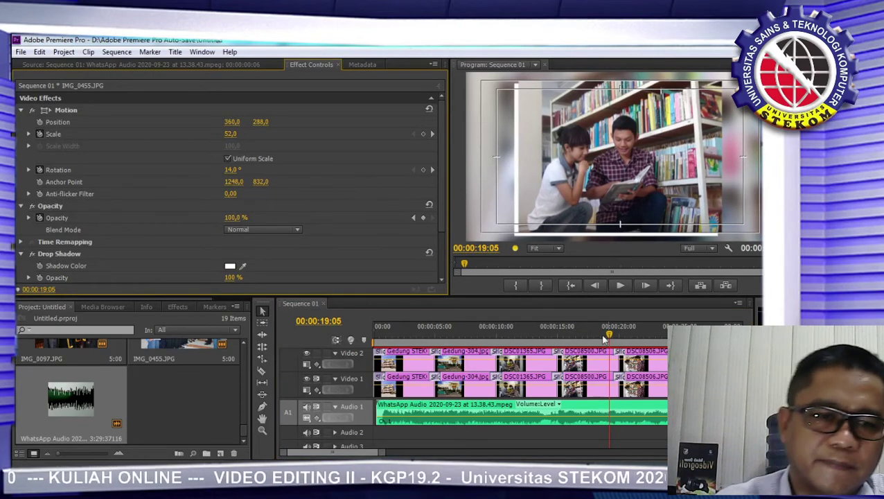
Play the whole slideshow from the sequence start to review its zooms, rotations and transitions
drag(607, 332, 524, 332)
click(571, 285)
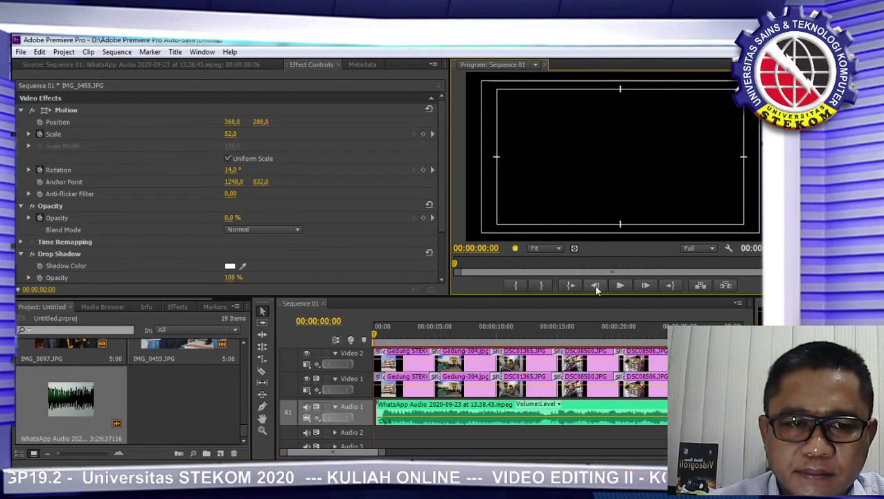
click(619, 285)
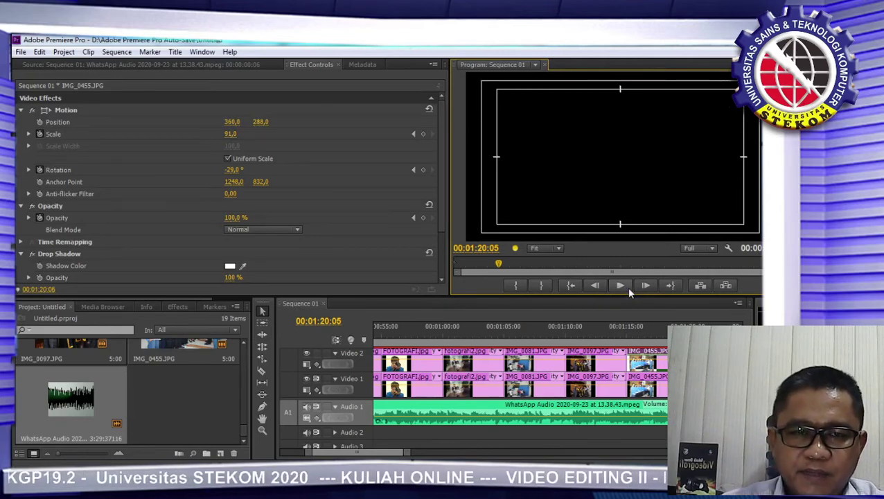
Switch to OBS and select the Pengantar scene
key(alt+Tab)
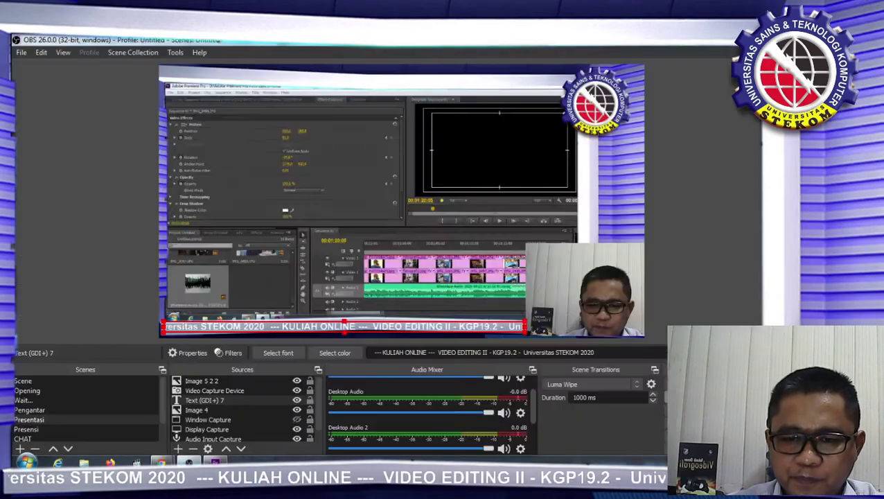
click(45, 410)
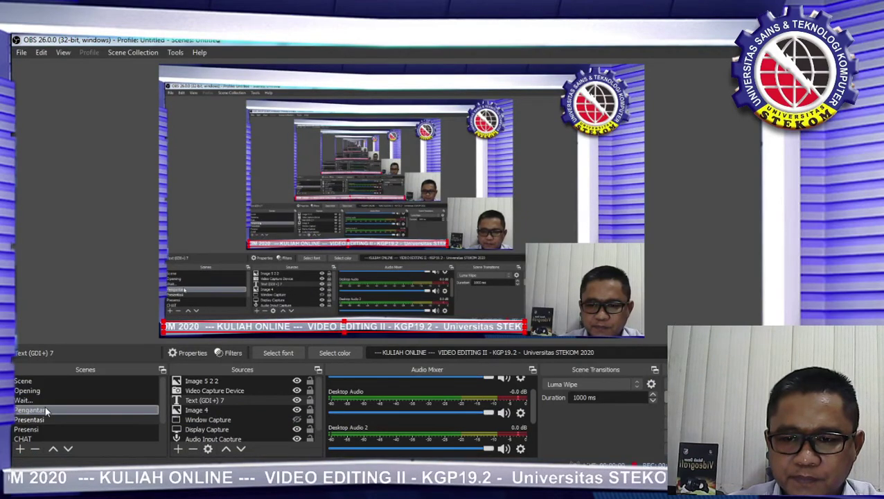